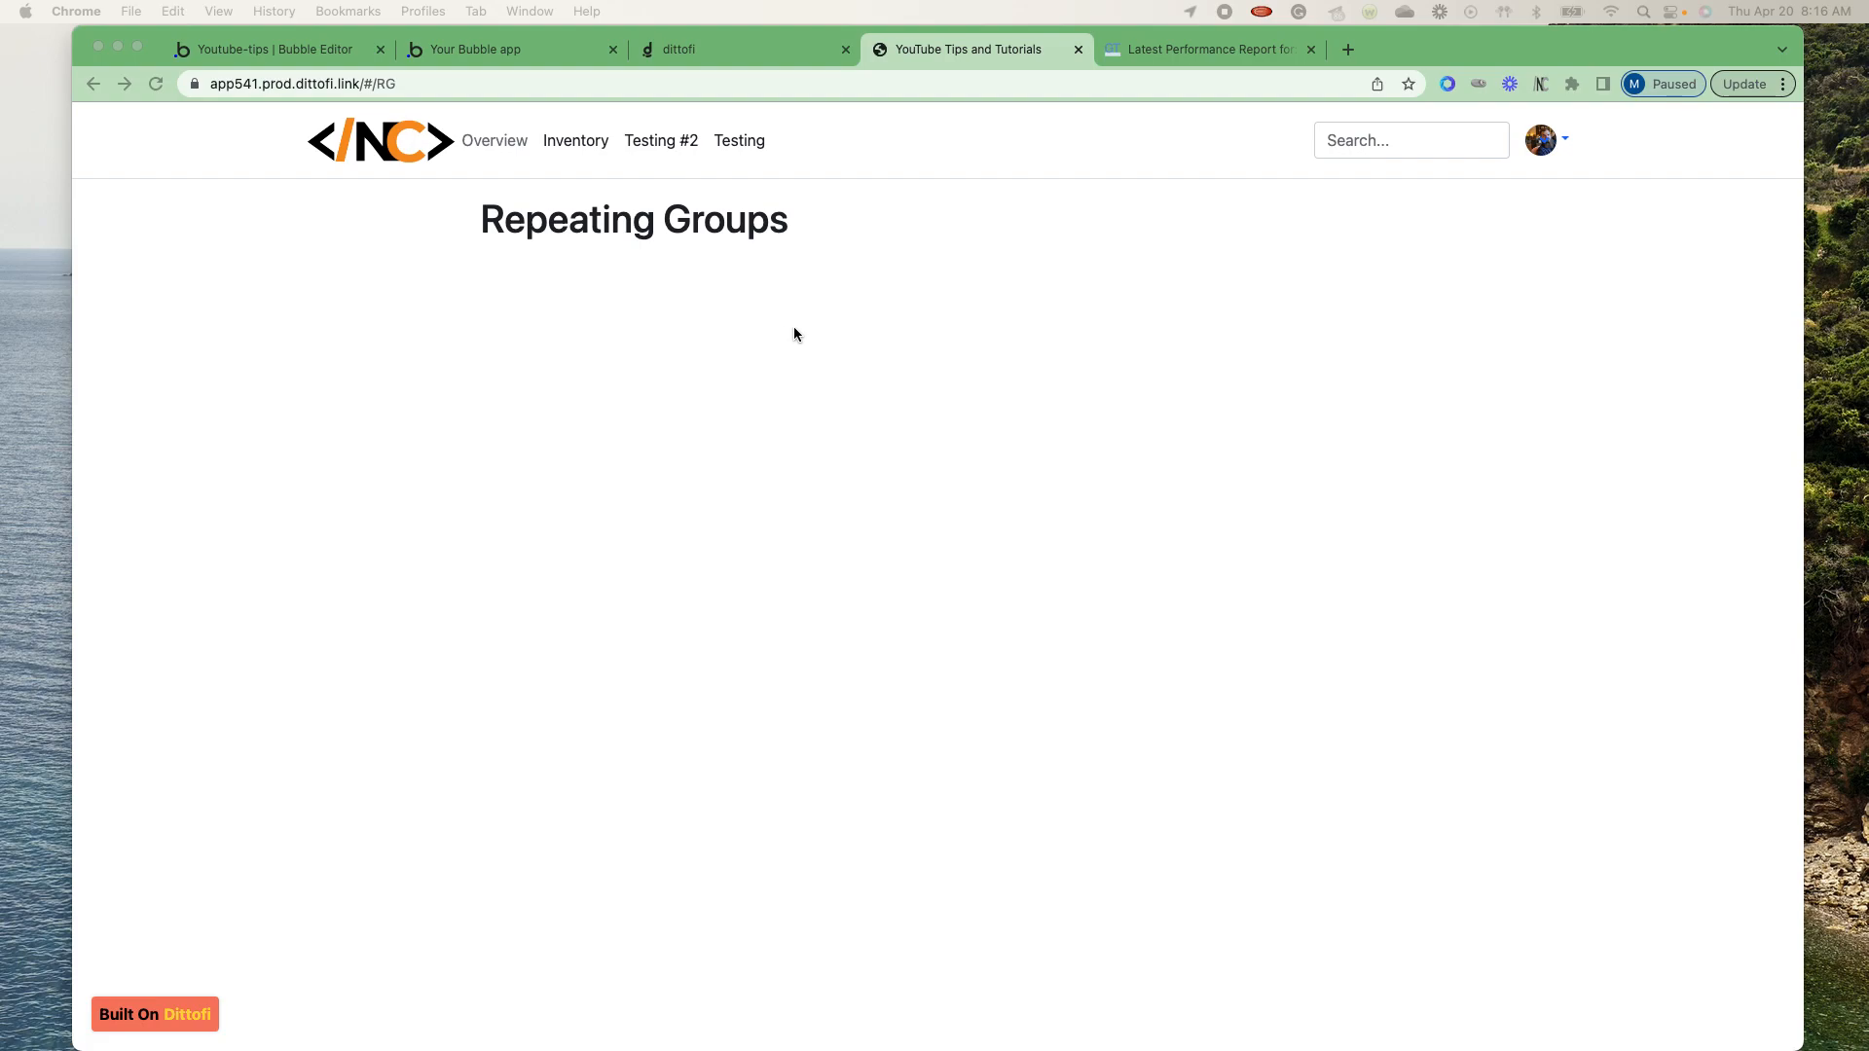
- Review the Bubble preview page and user records, dismissing the entry message, and compare them with Dittofi's users table
click(473, 46)
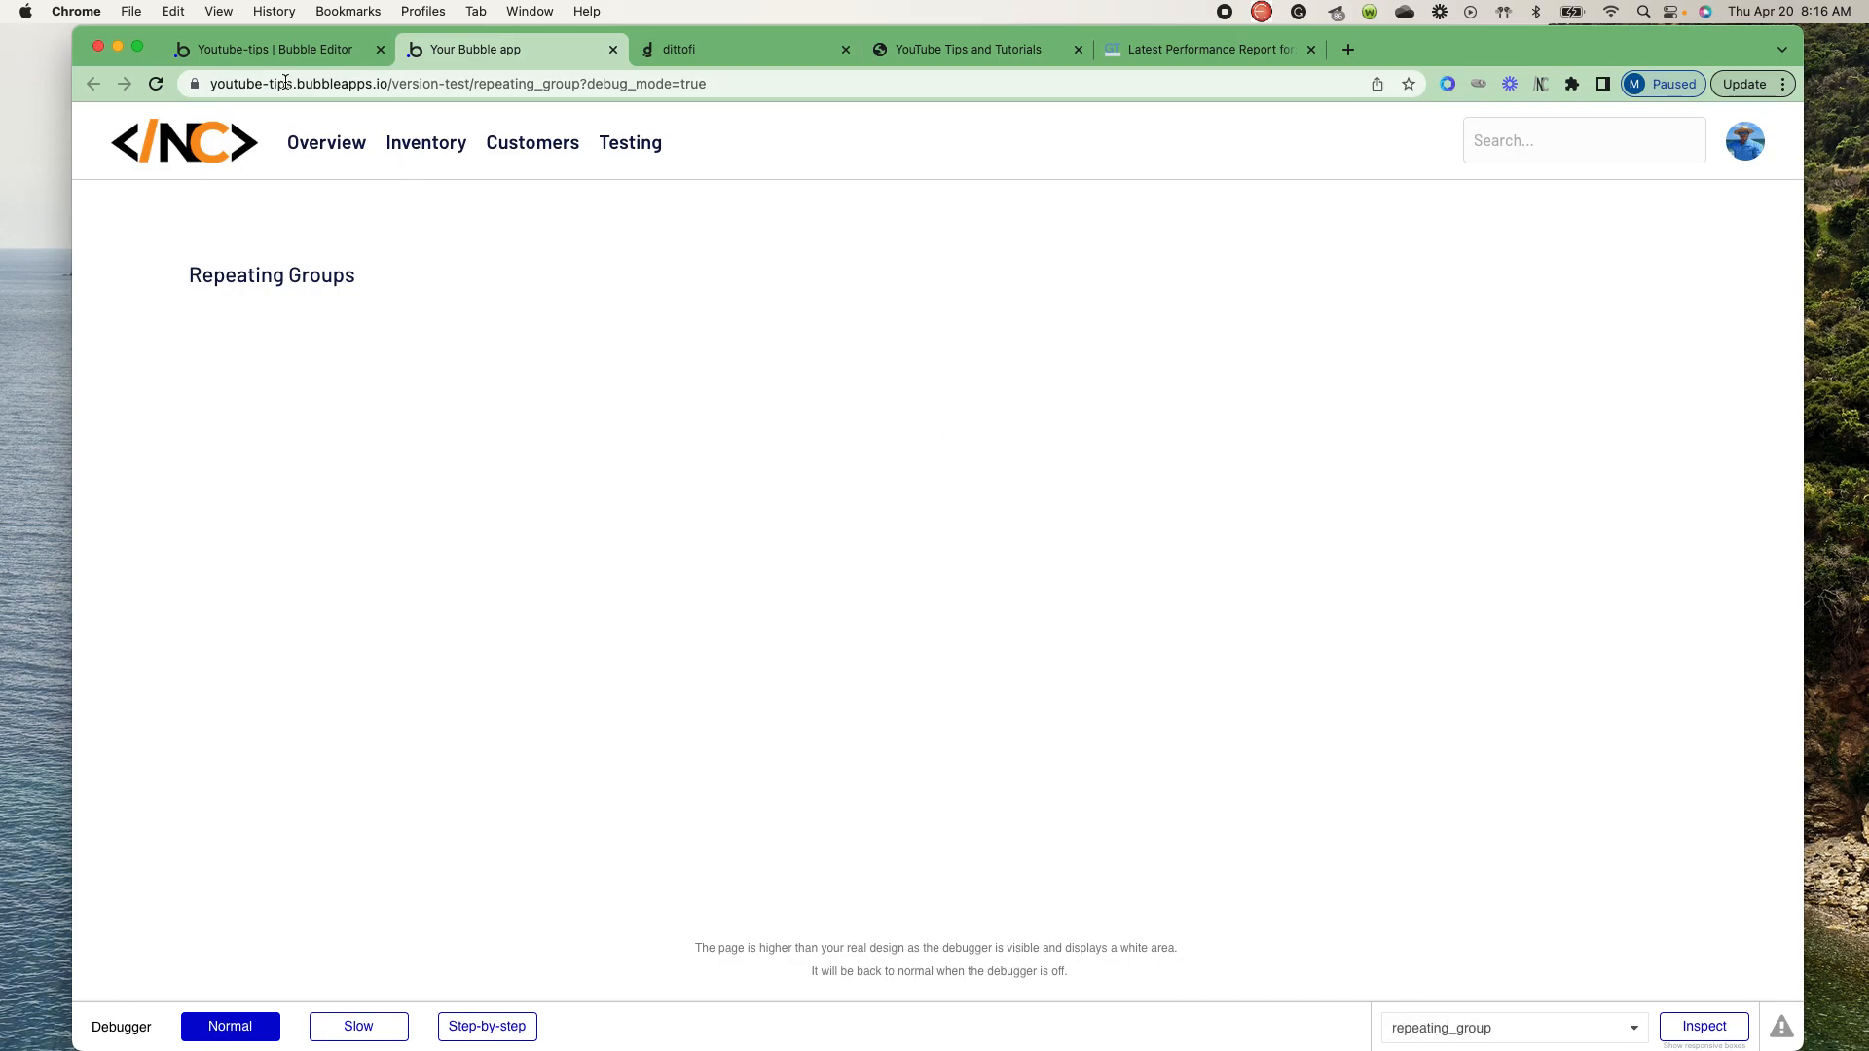
click(269, 56)
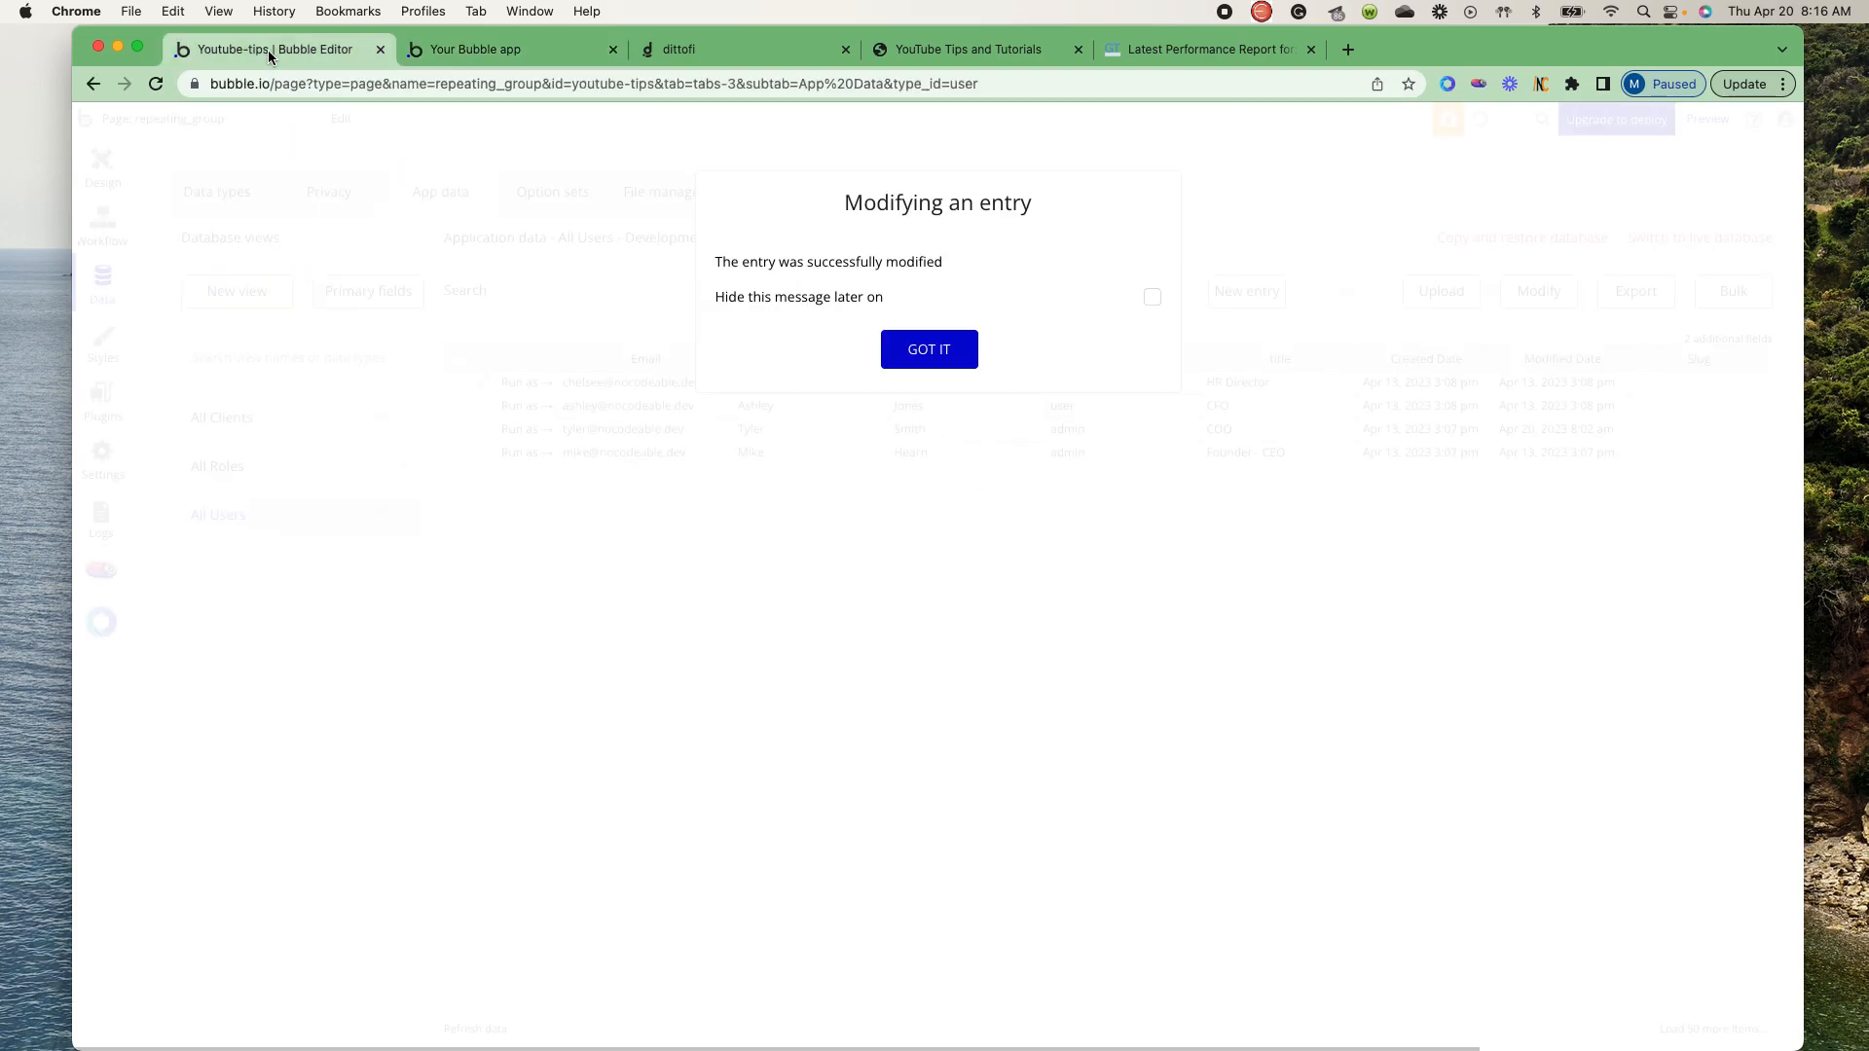
click(917, 341)
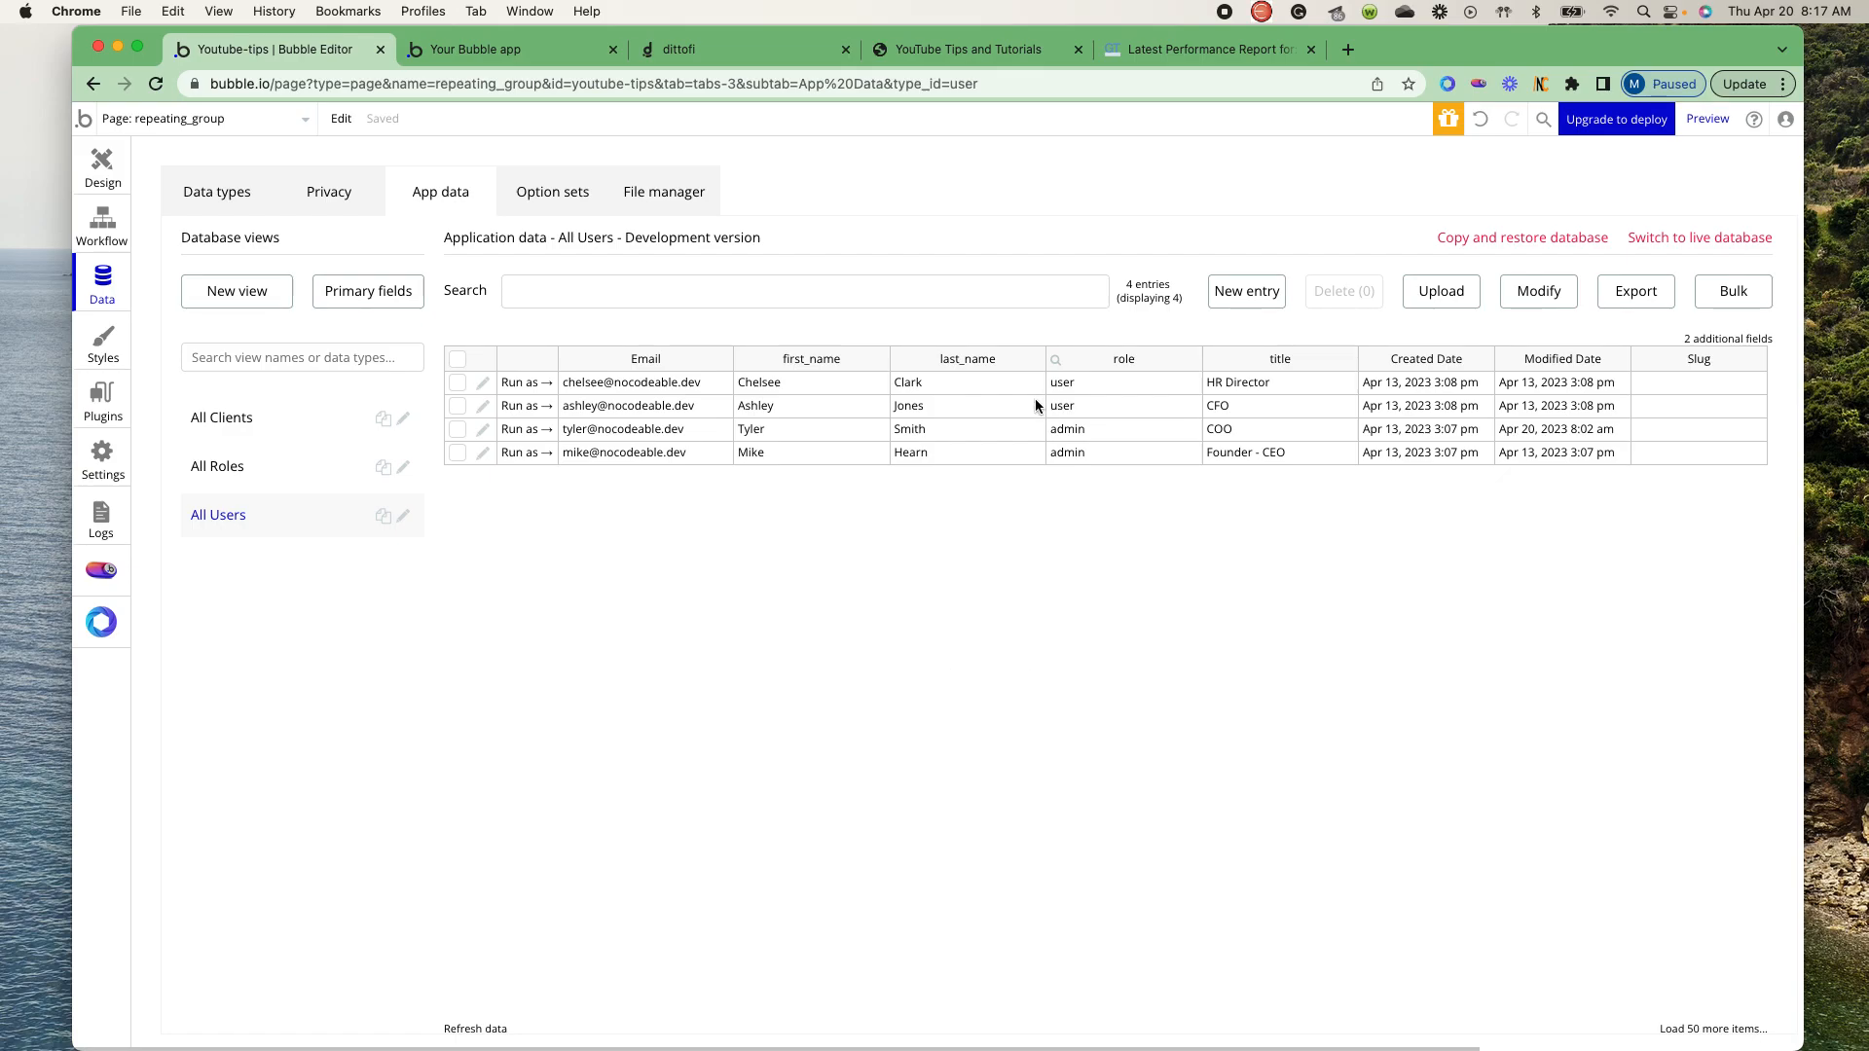
click(720, 49)
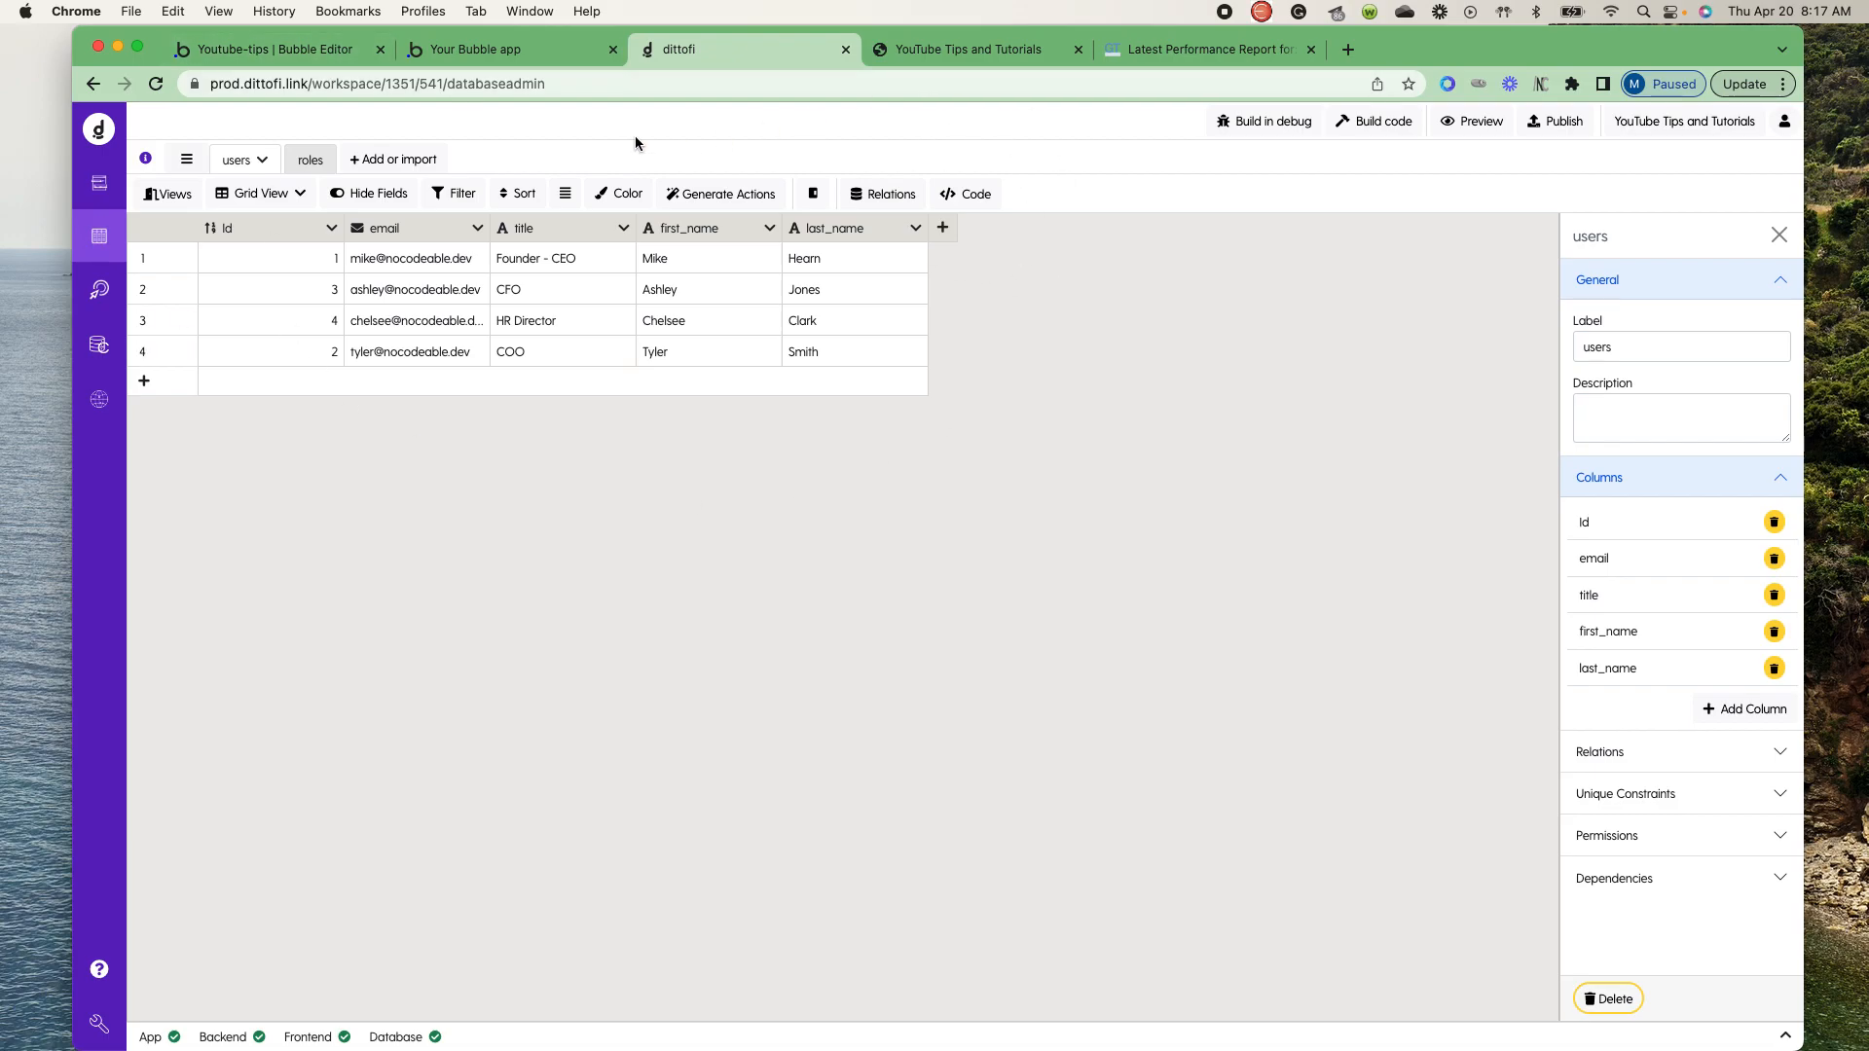
click(470, 50)
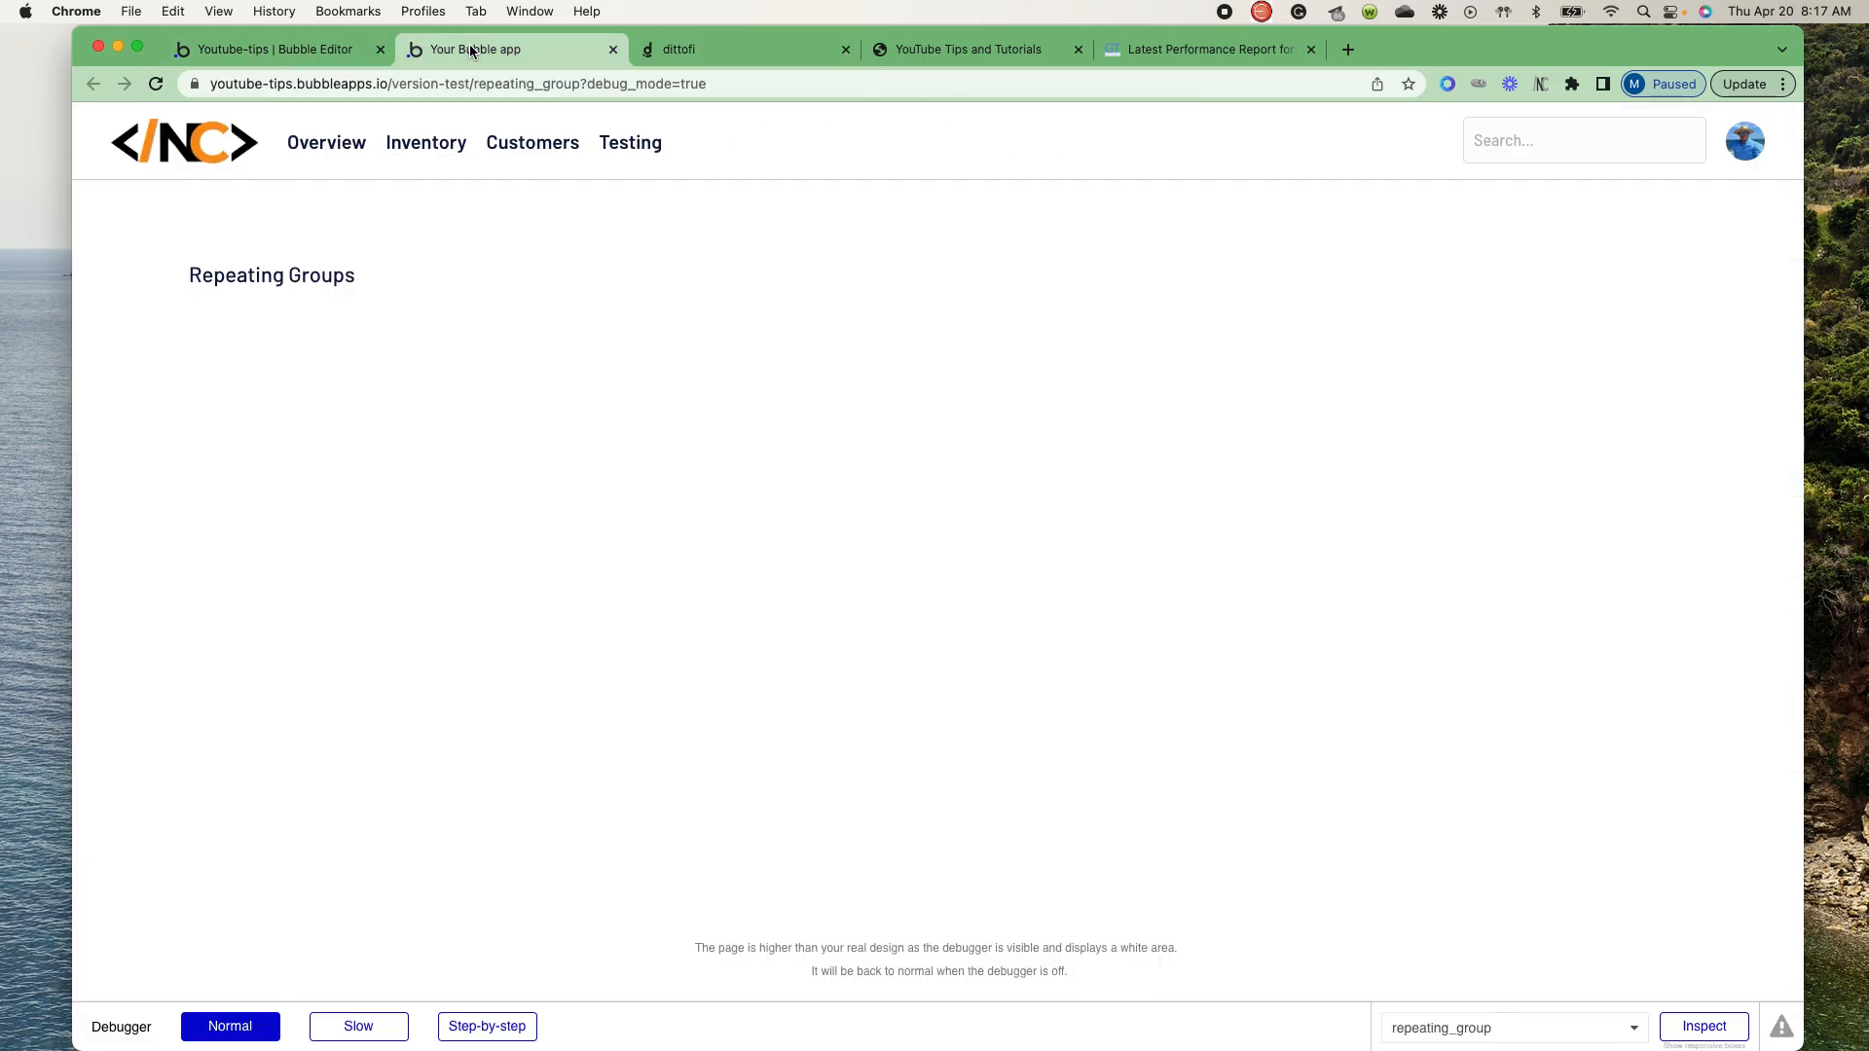
- In the Bubble editor's design view, add a repeating group below the Repeating Groups heading with content type User
click(265, 58)
click(101, 175)
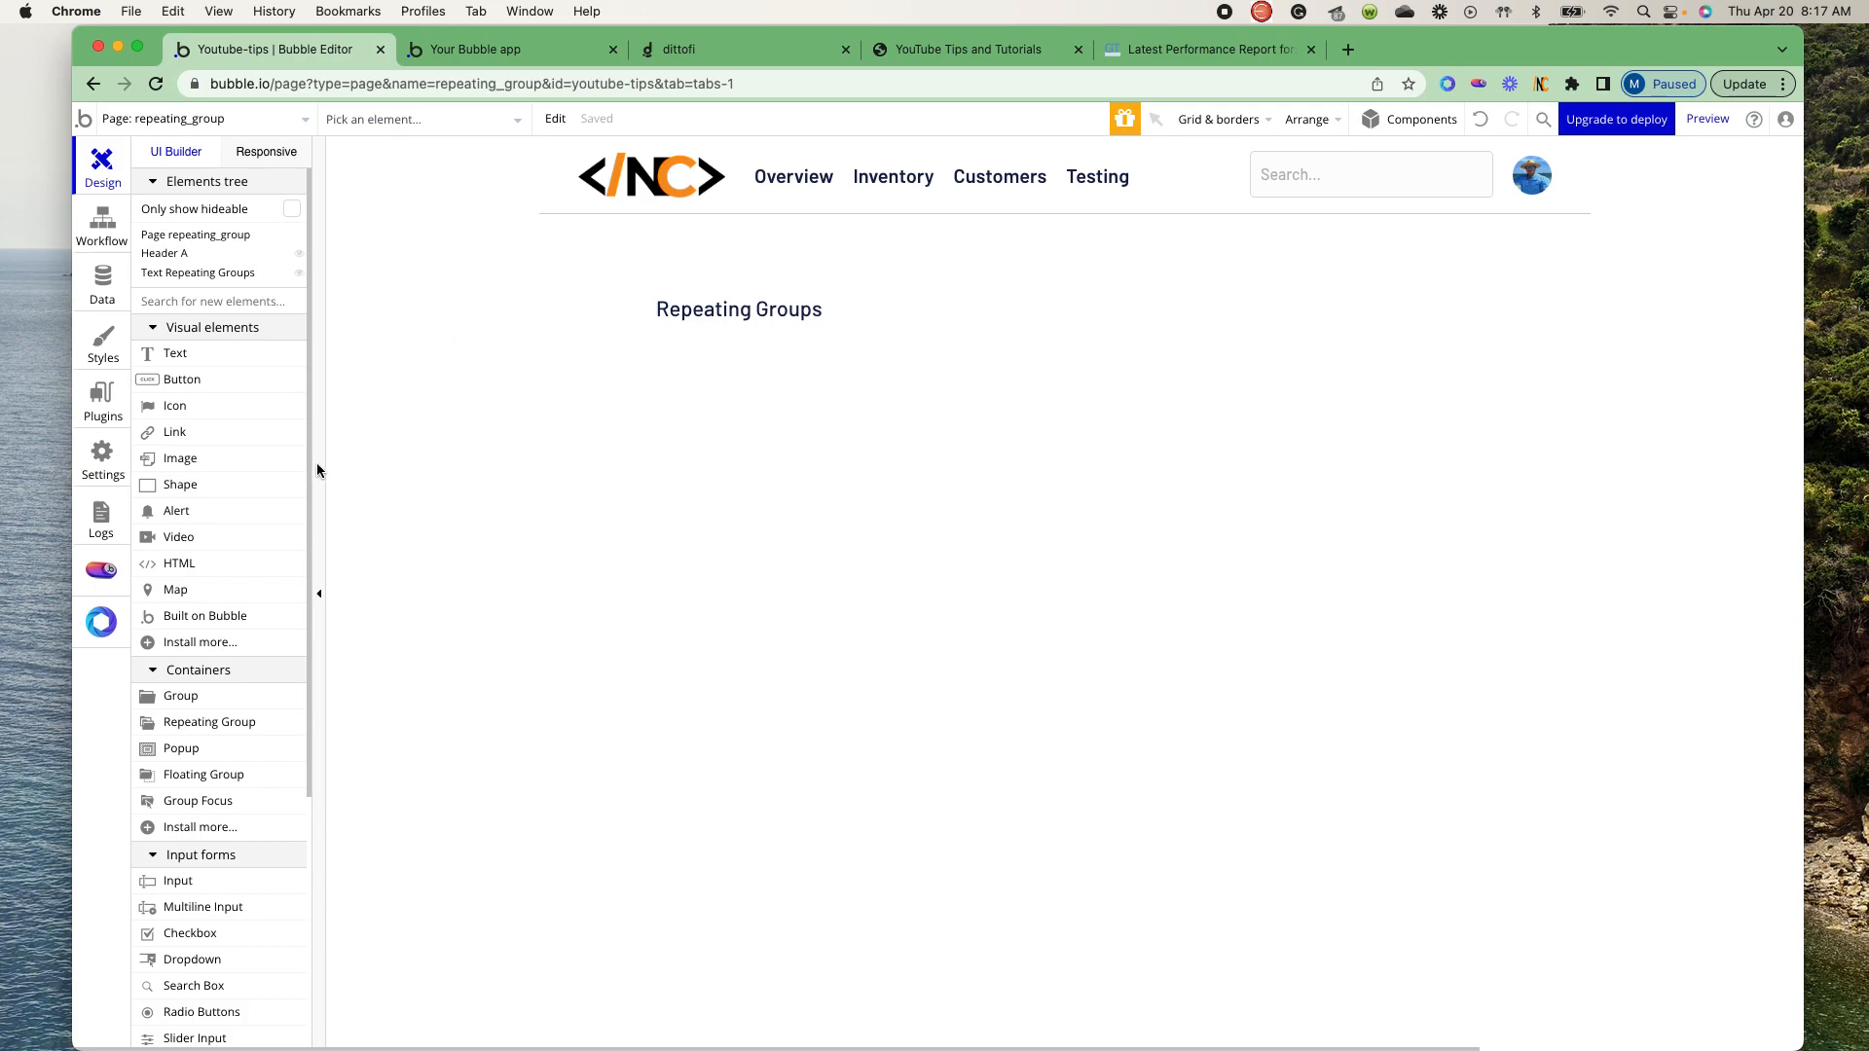
drag(234, 725, 734, 405)
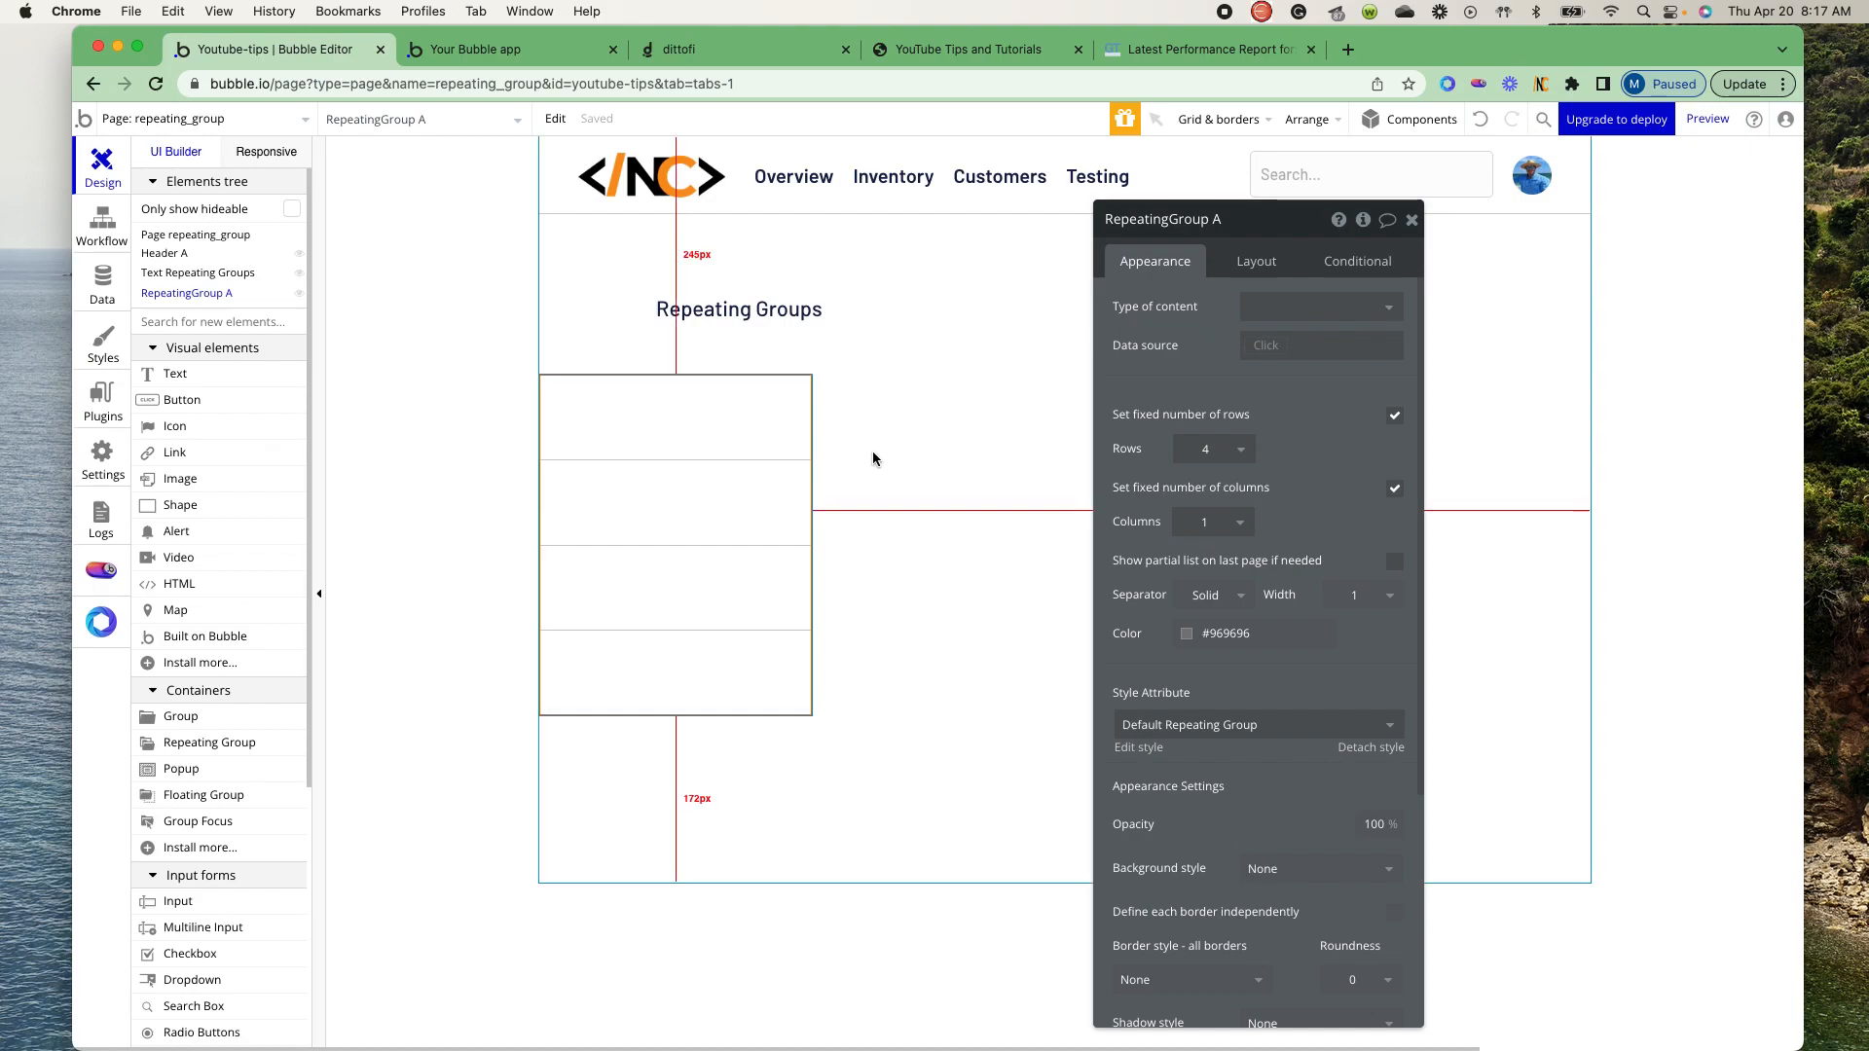
click(1362, 308)
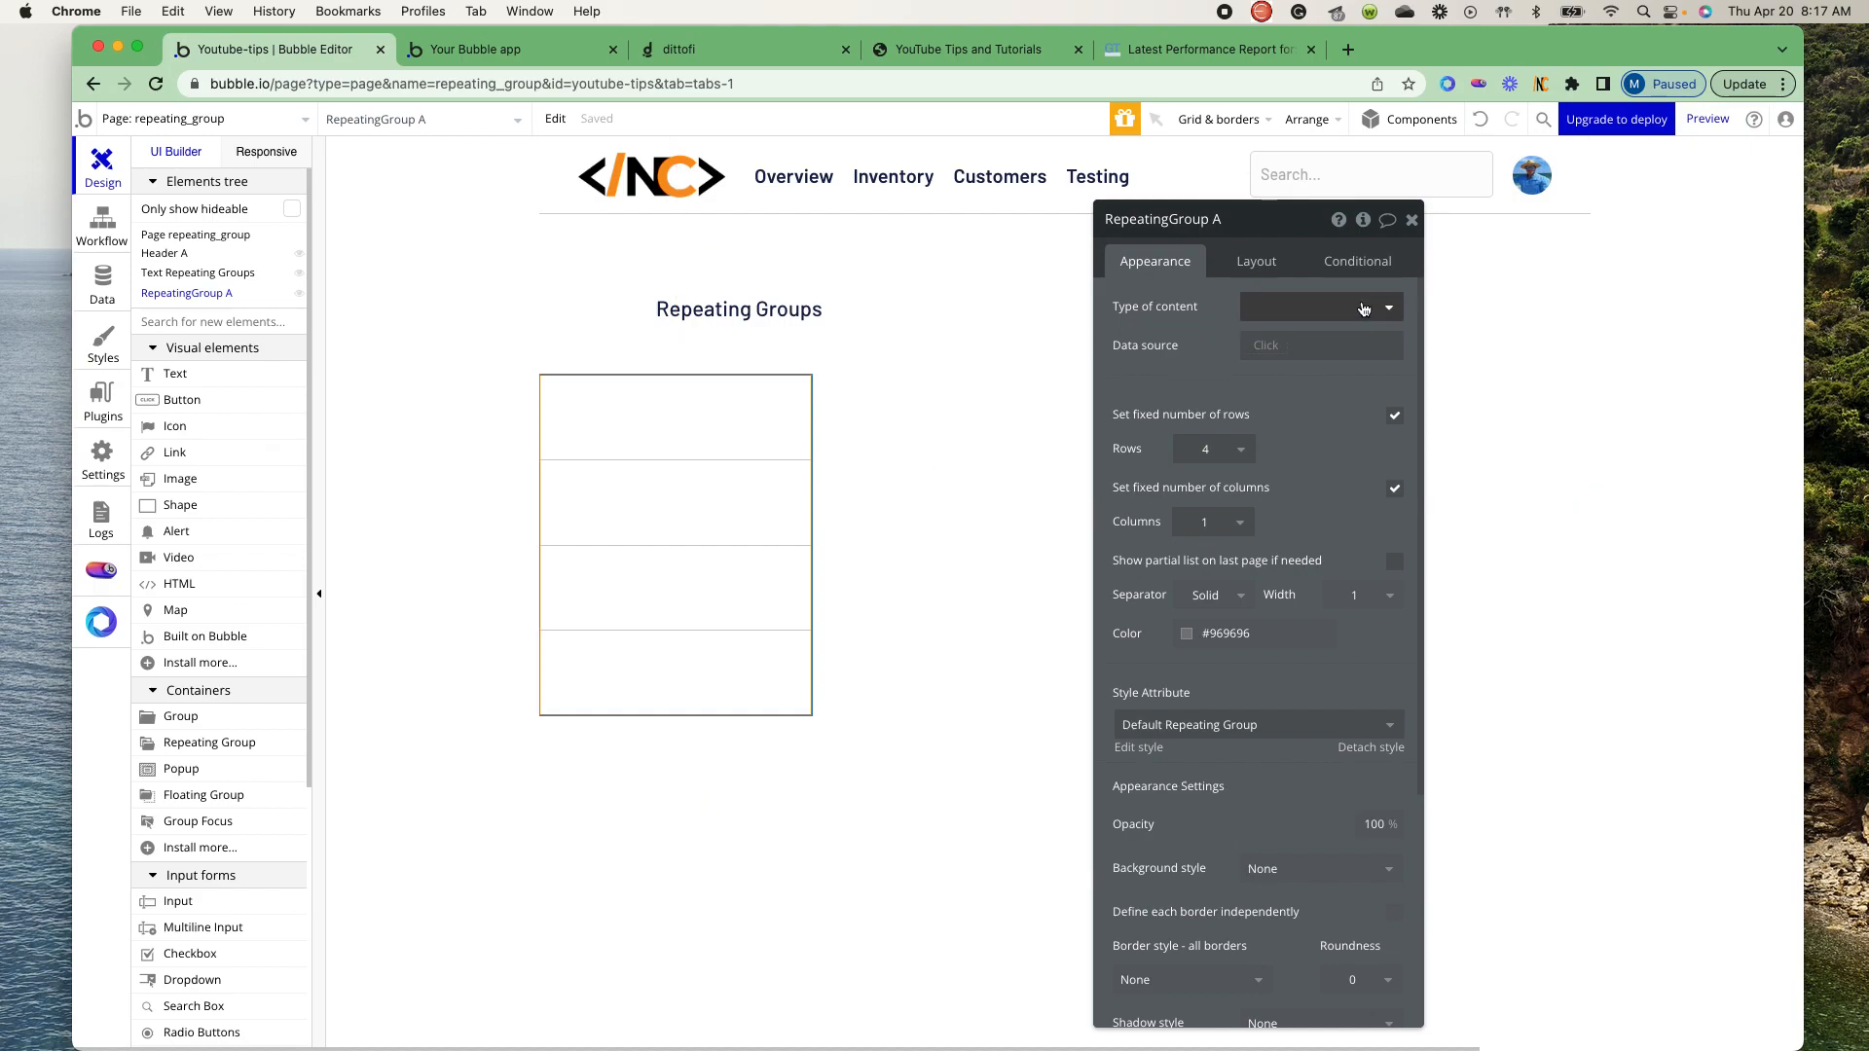
click(1313, 370)
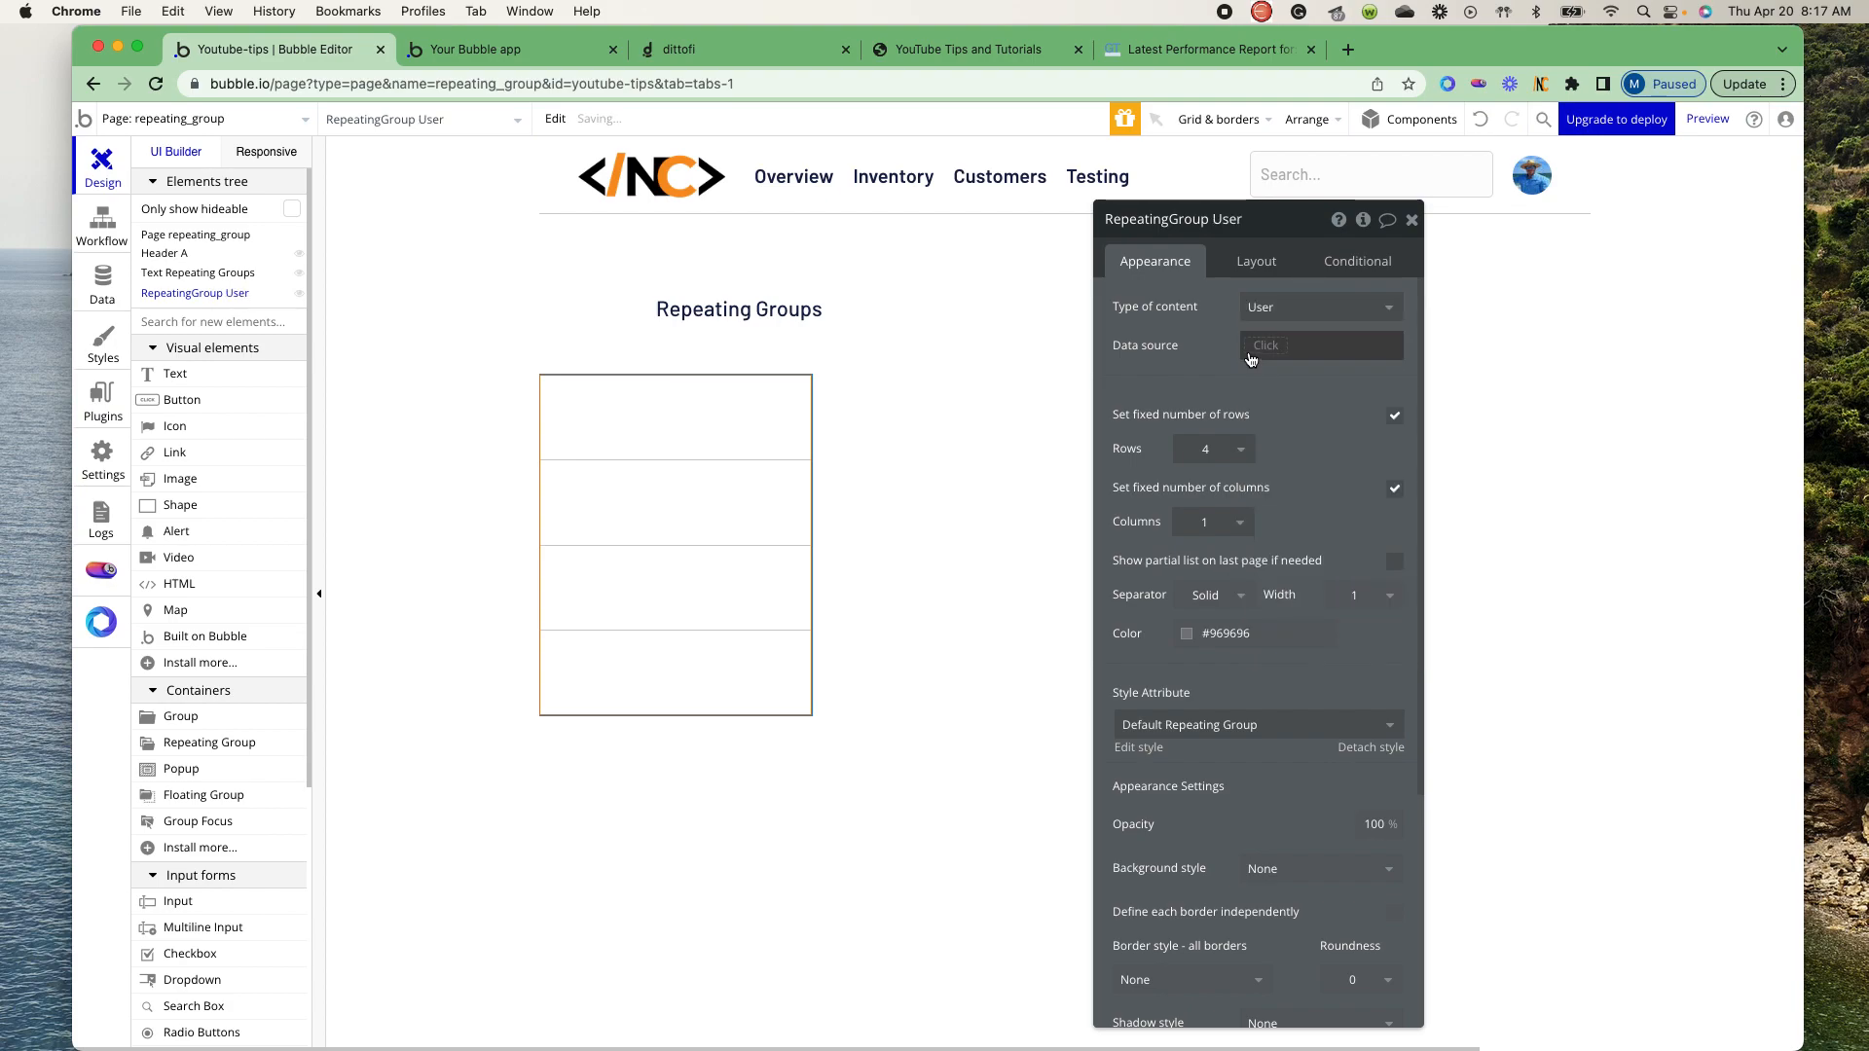
- Set the repeating group's data source to a search for the User type without constraints
click(1265, 348)
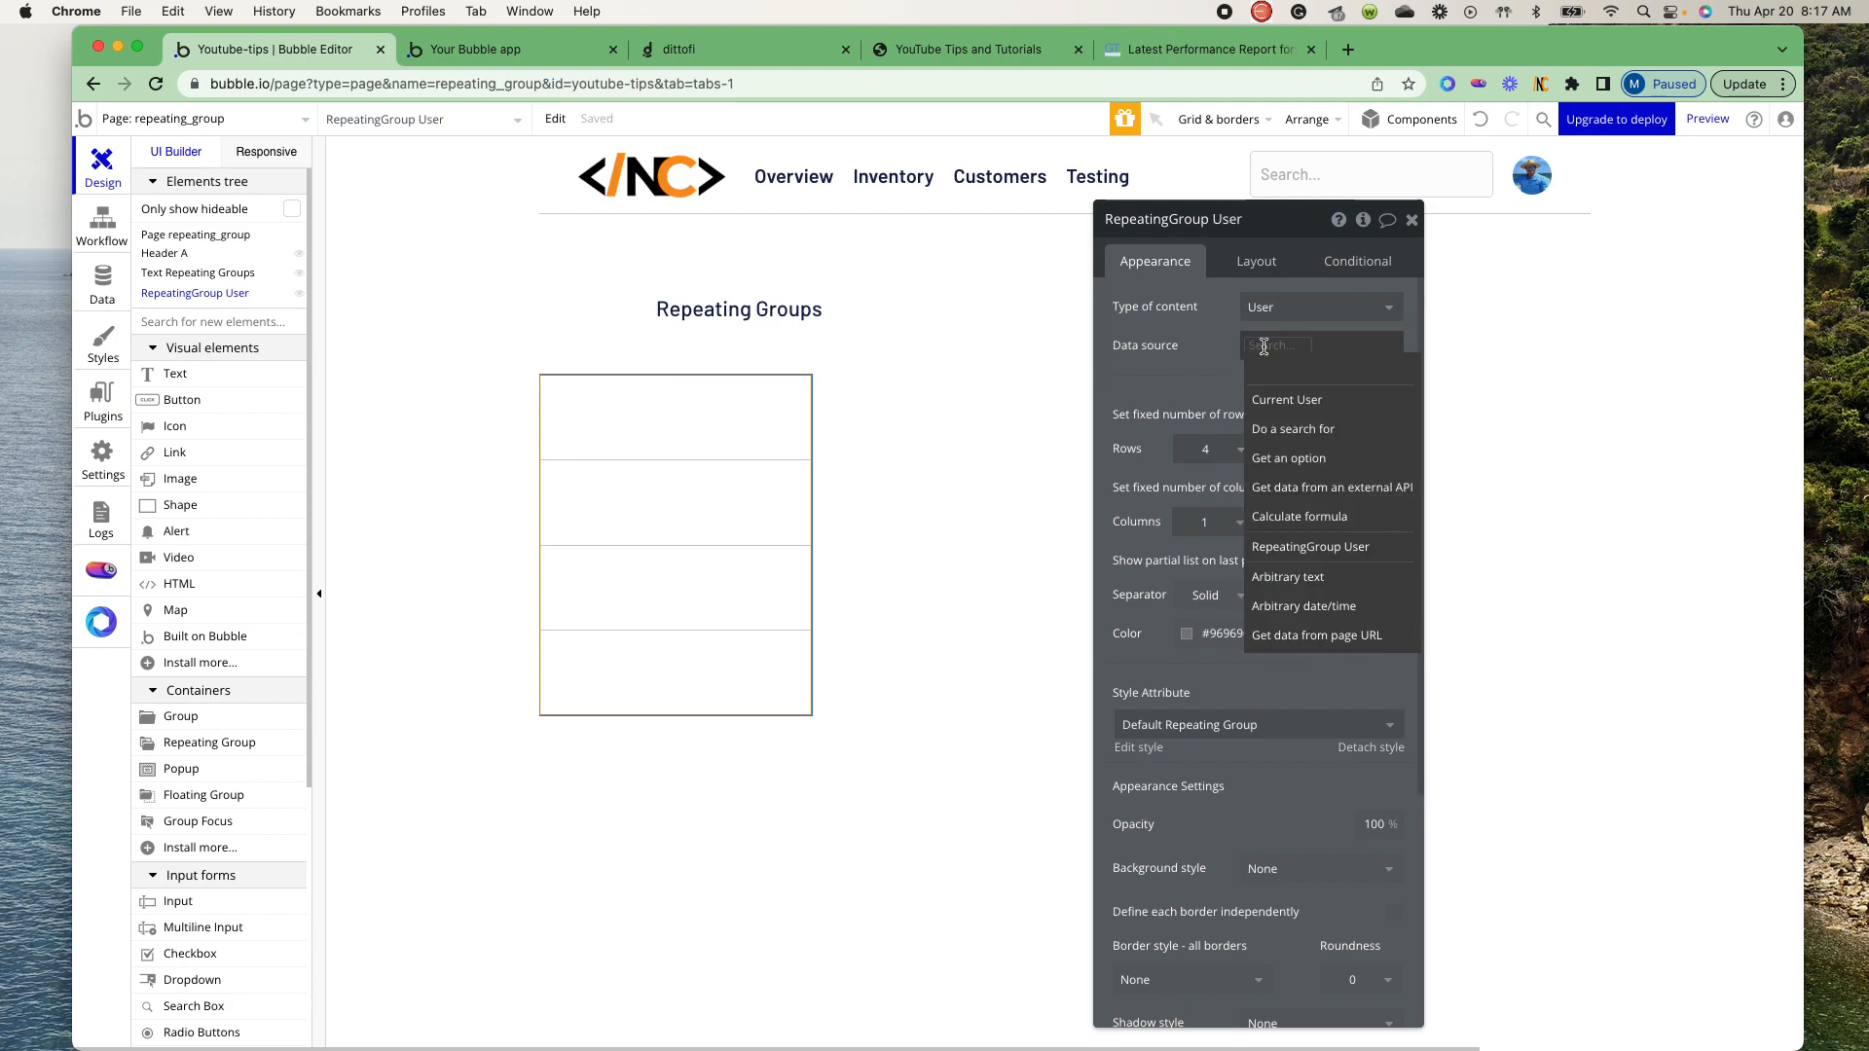
click(1314, 428)
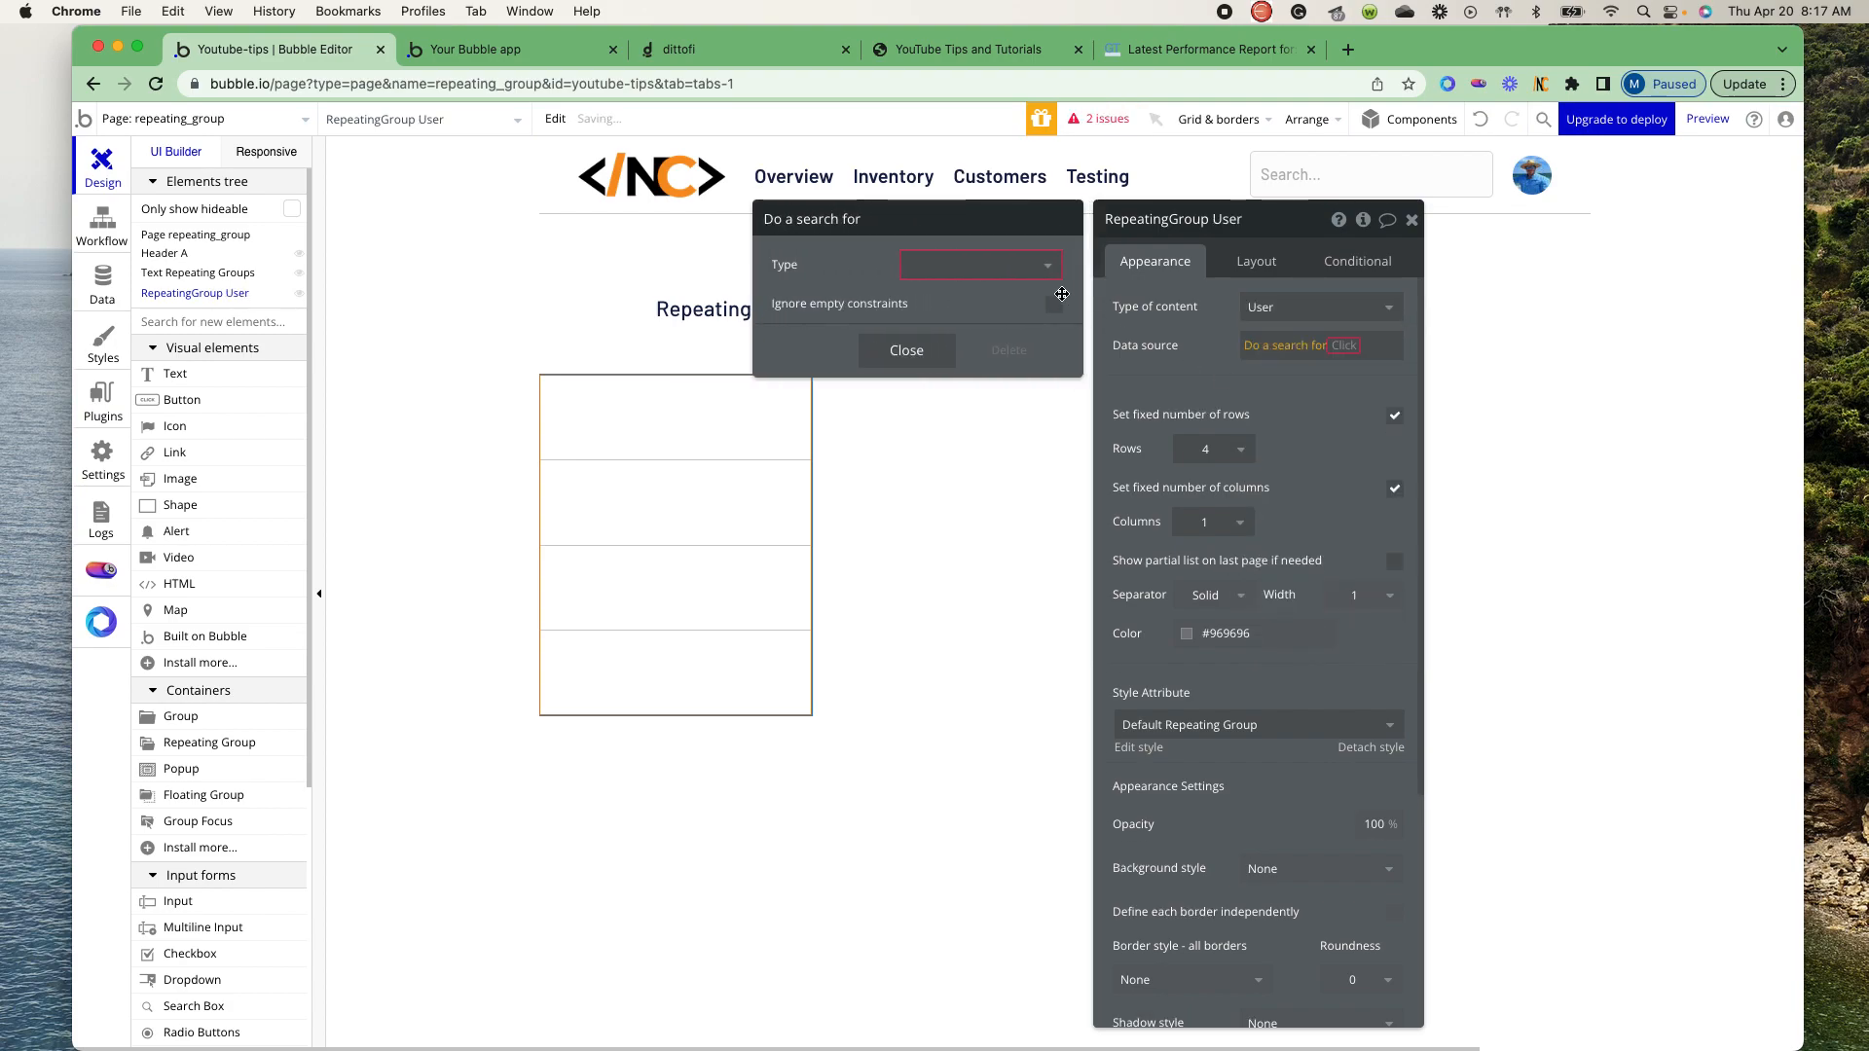
click(1041, 265)
click(947, 297)
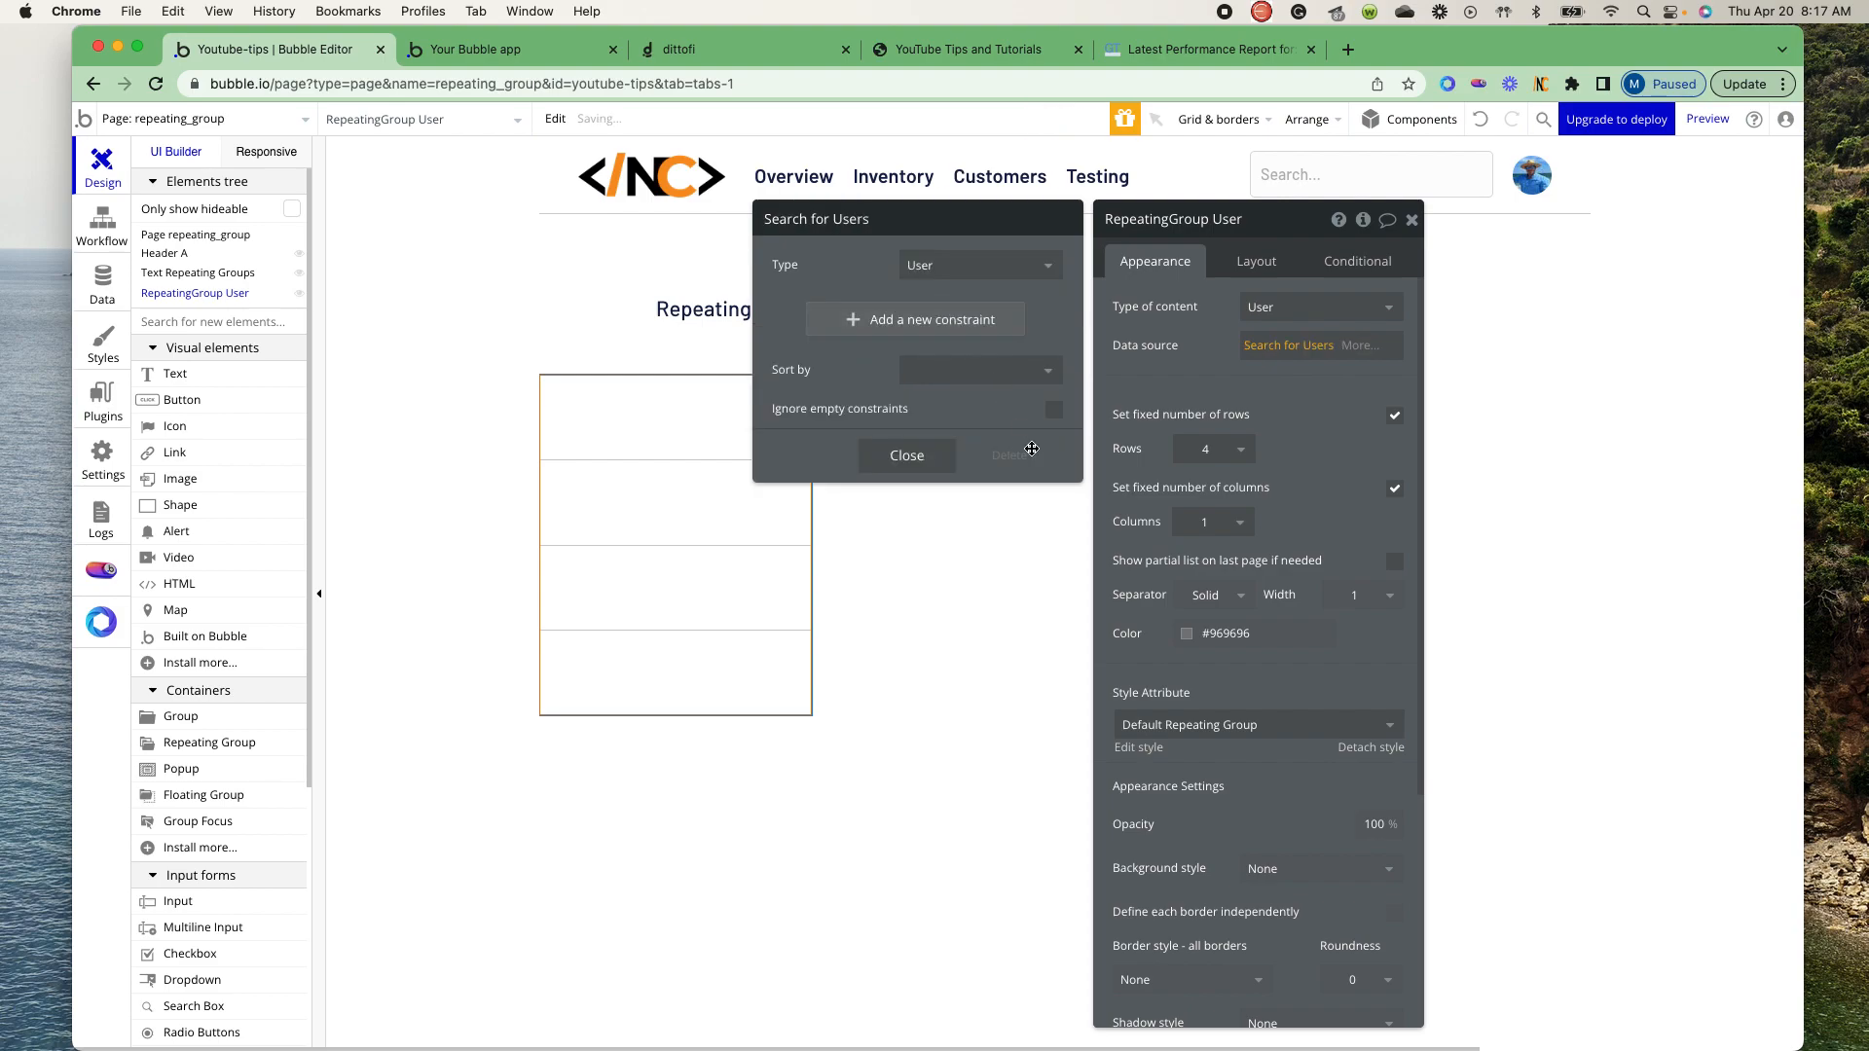
click(887, 455)
- Try limiting the repeating group to a fixed number of rows, set to 1
click(1392, 415)
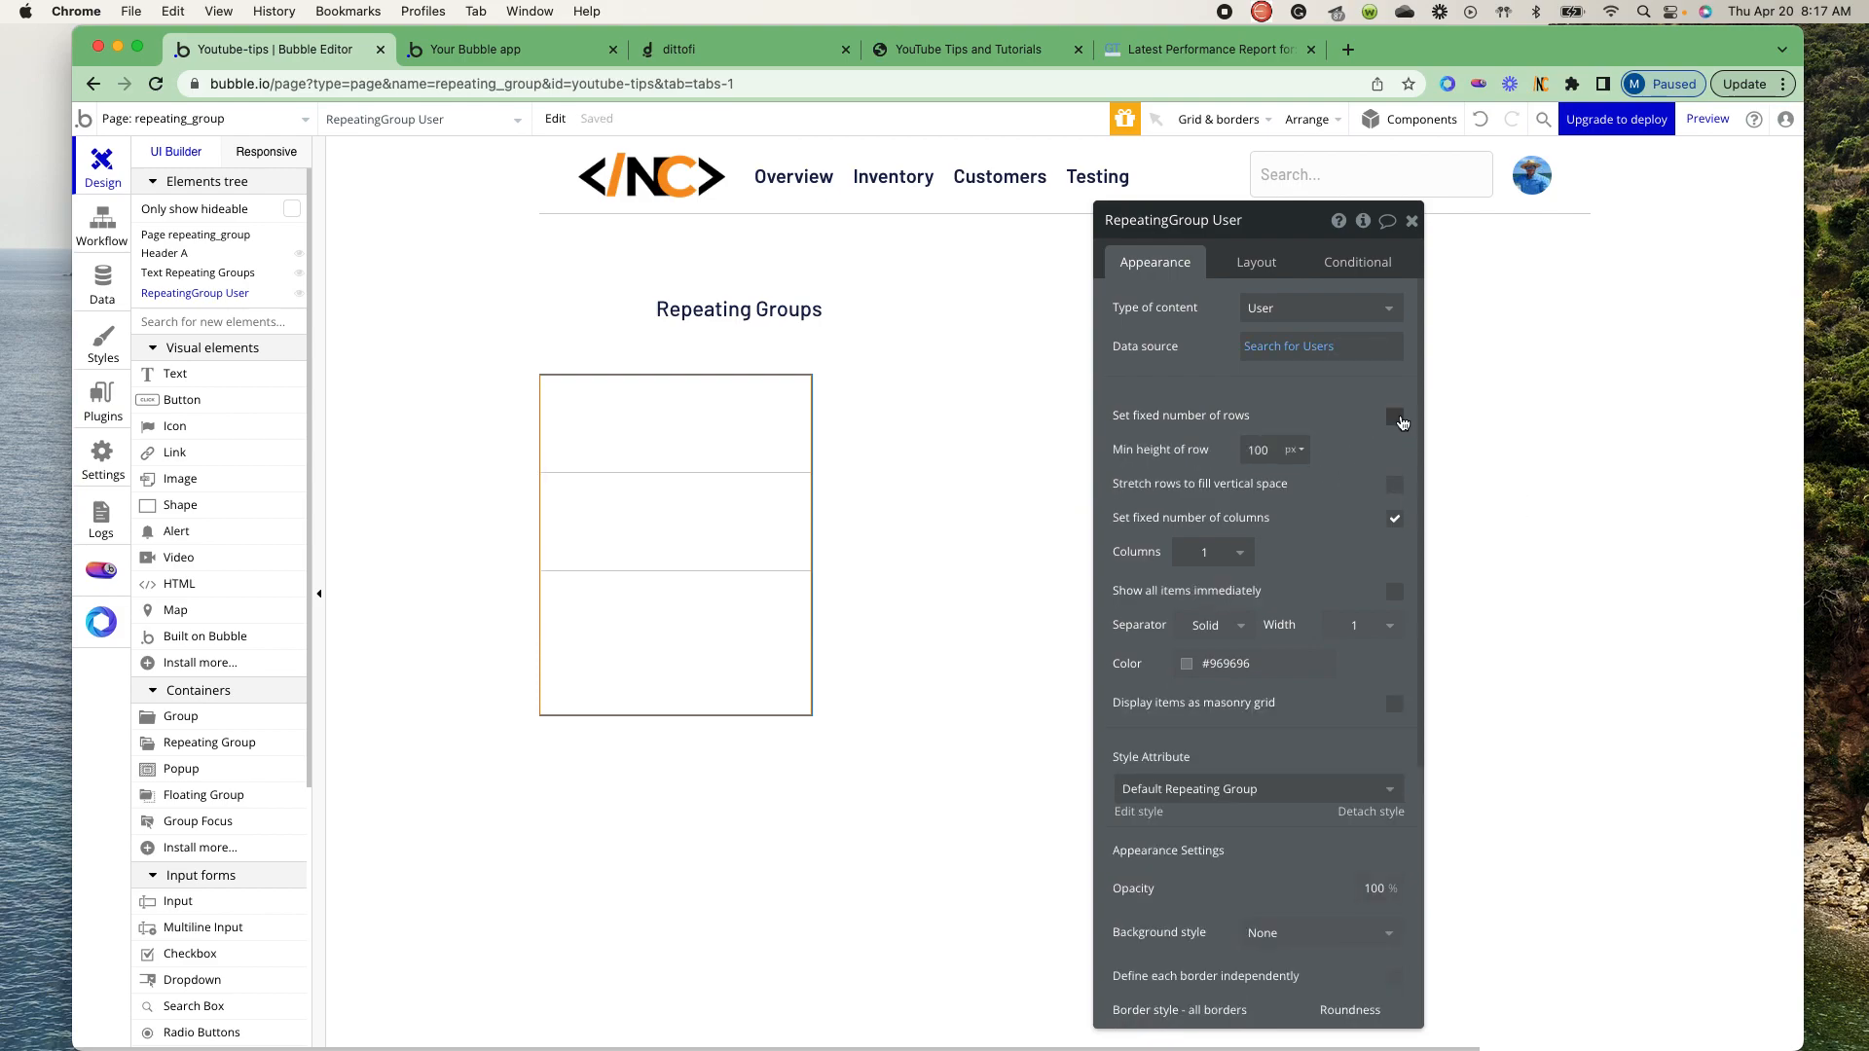
click(1397, 419)
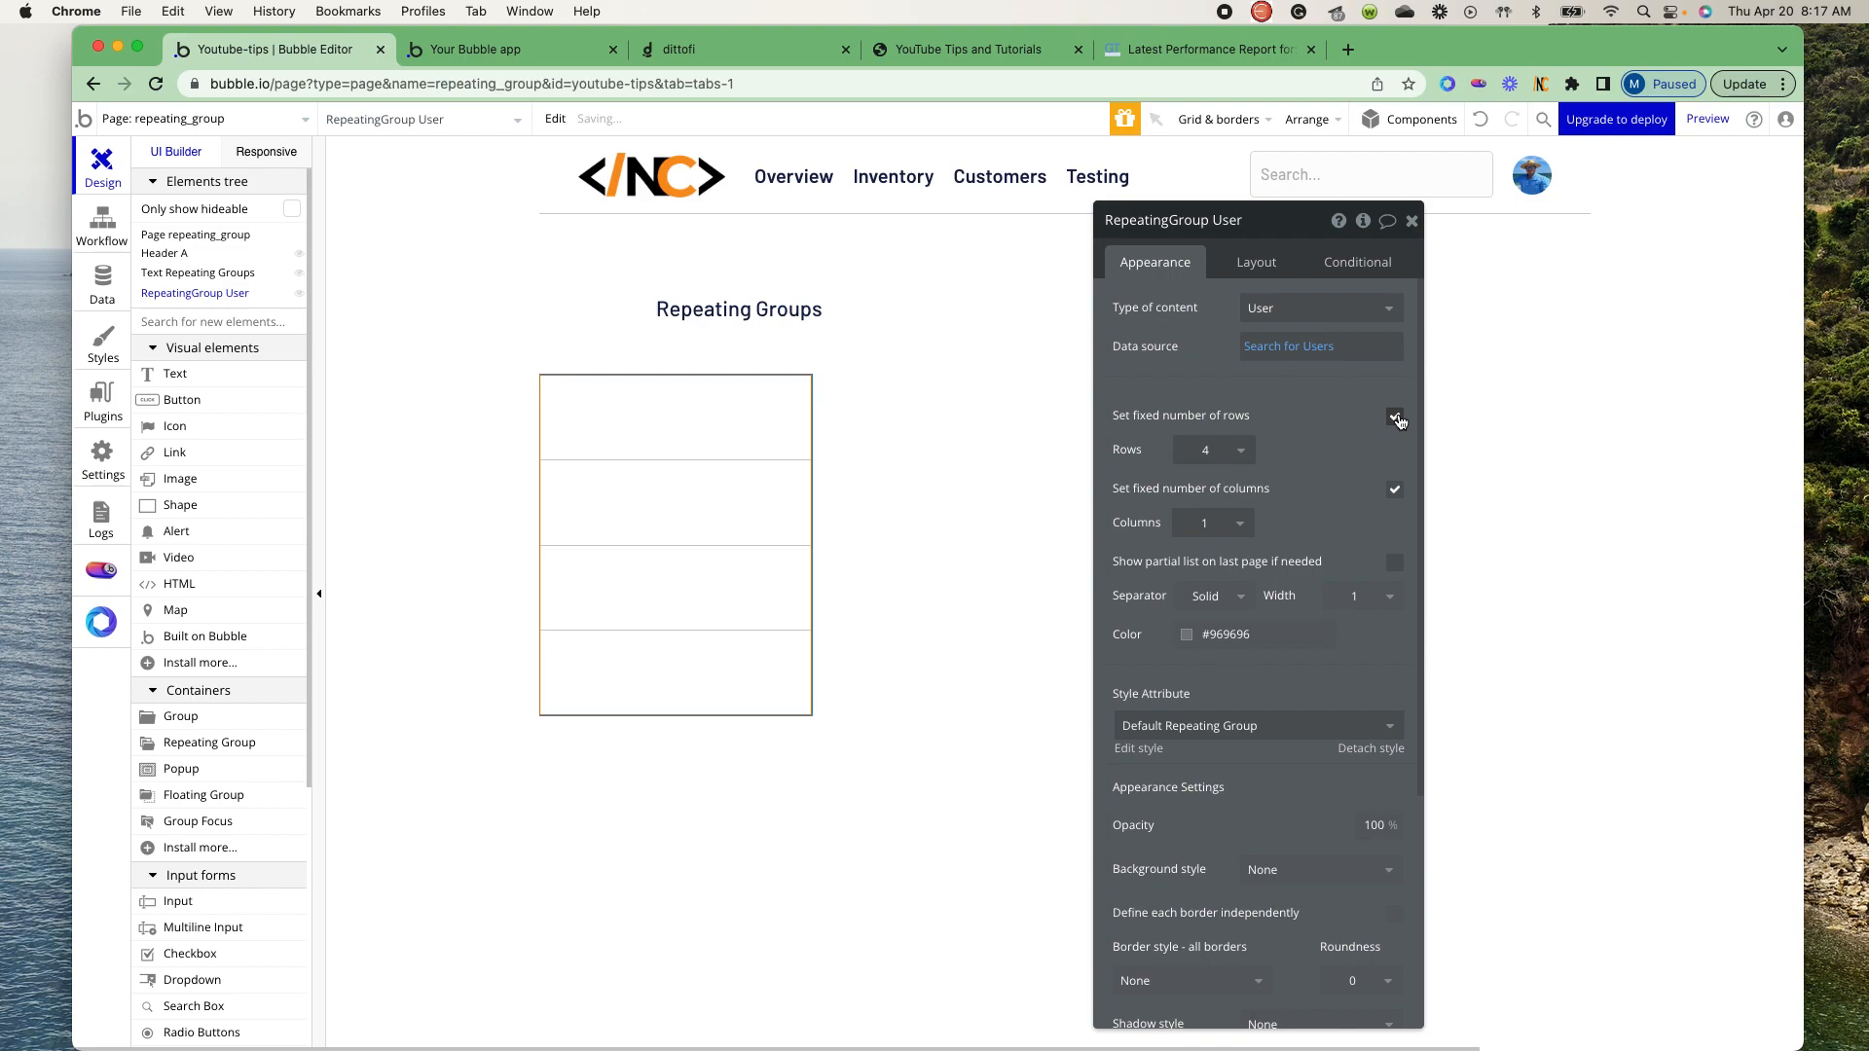
click(1242, 456)
click(1204, 508)
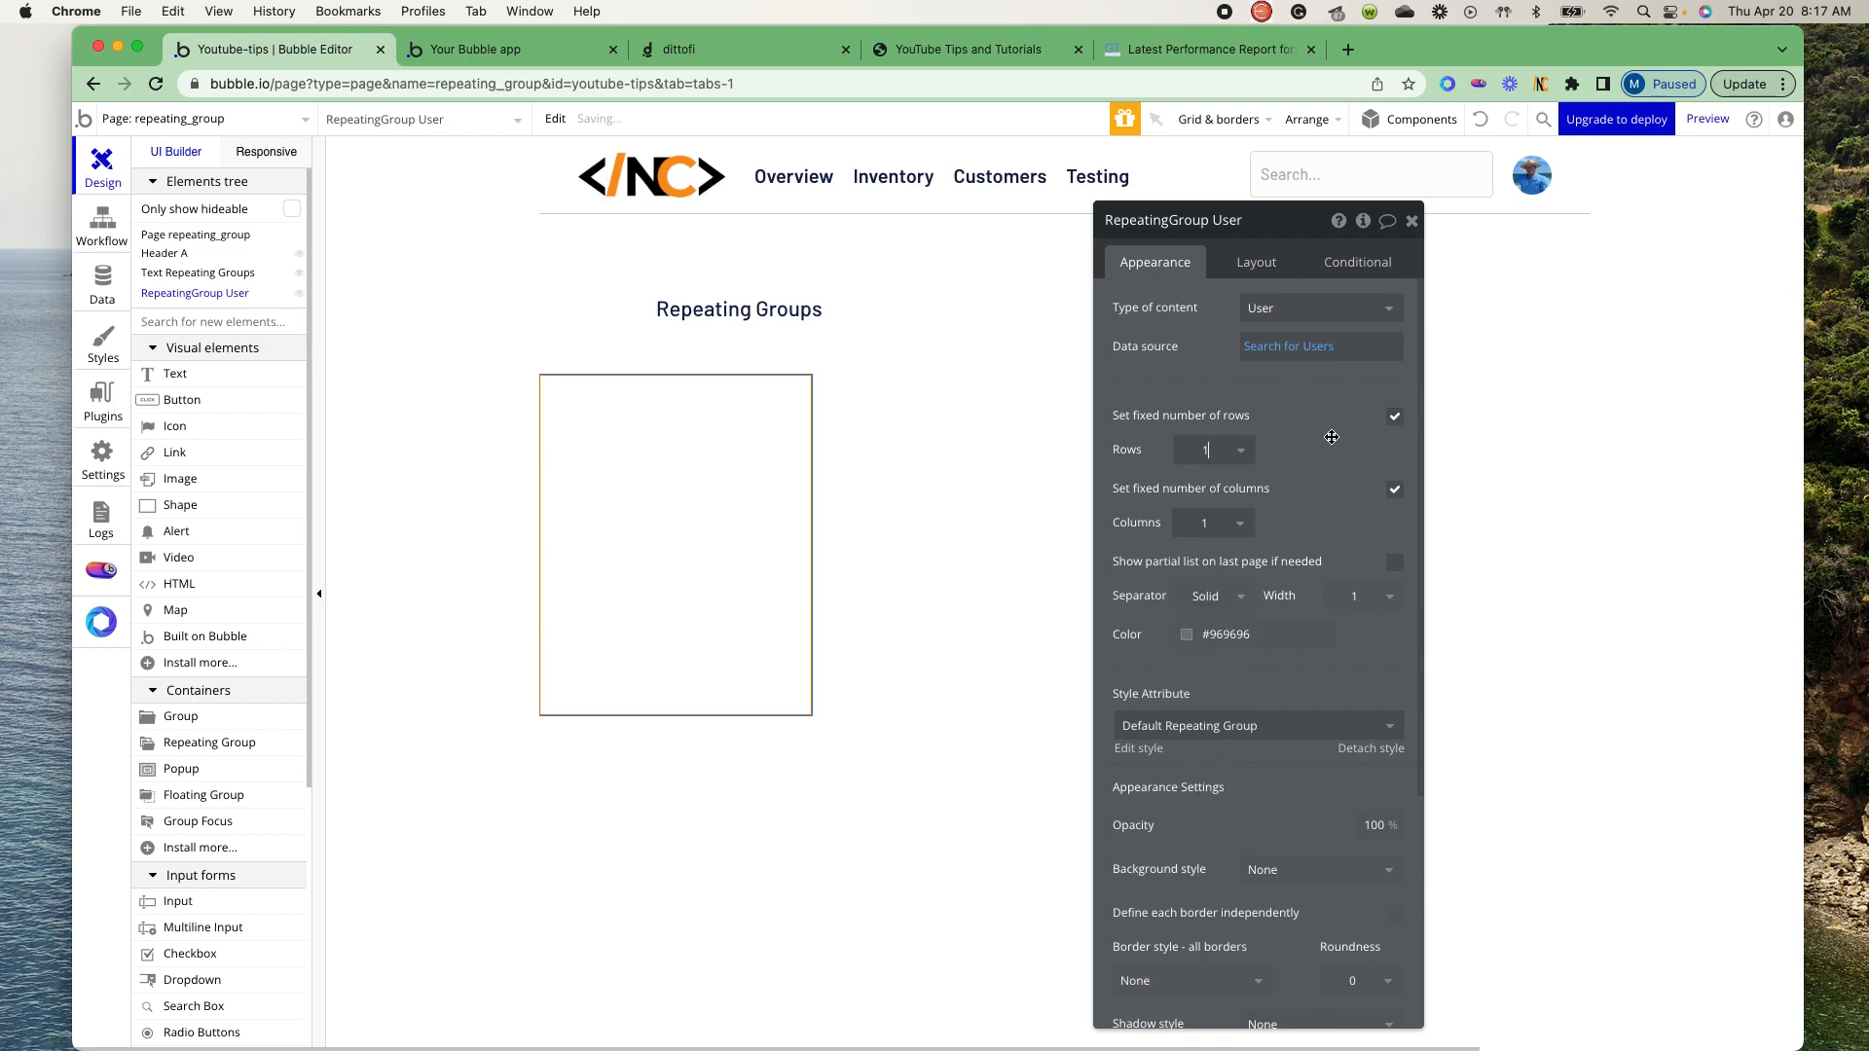
- Turn off the repeating group's fixed number of rows and set the minimum row height to 50 px
click(1397, 415)
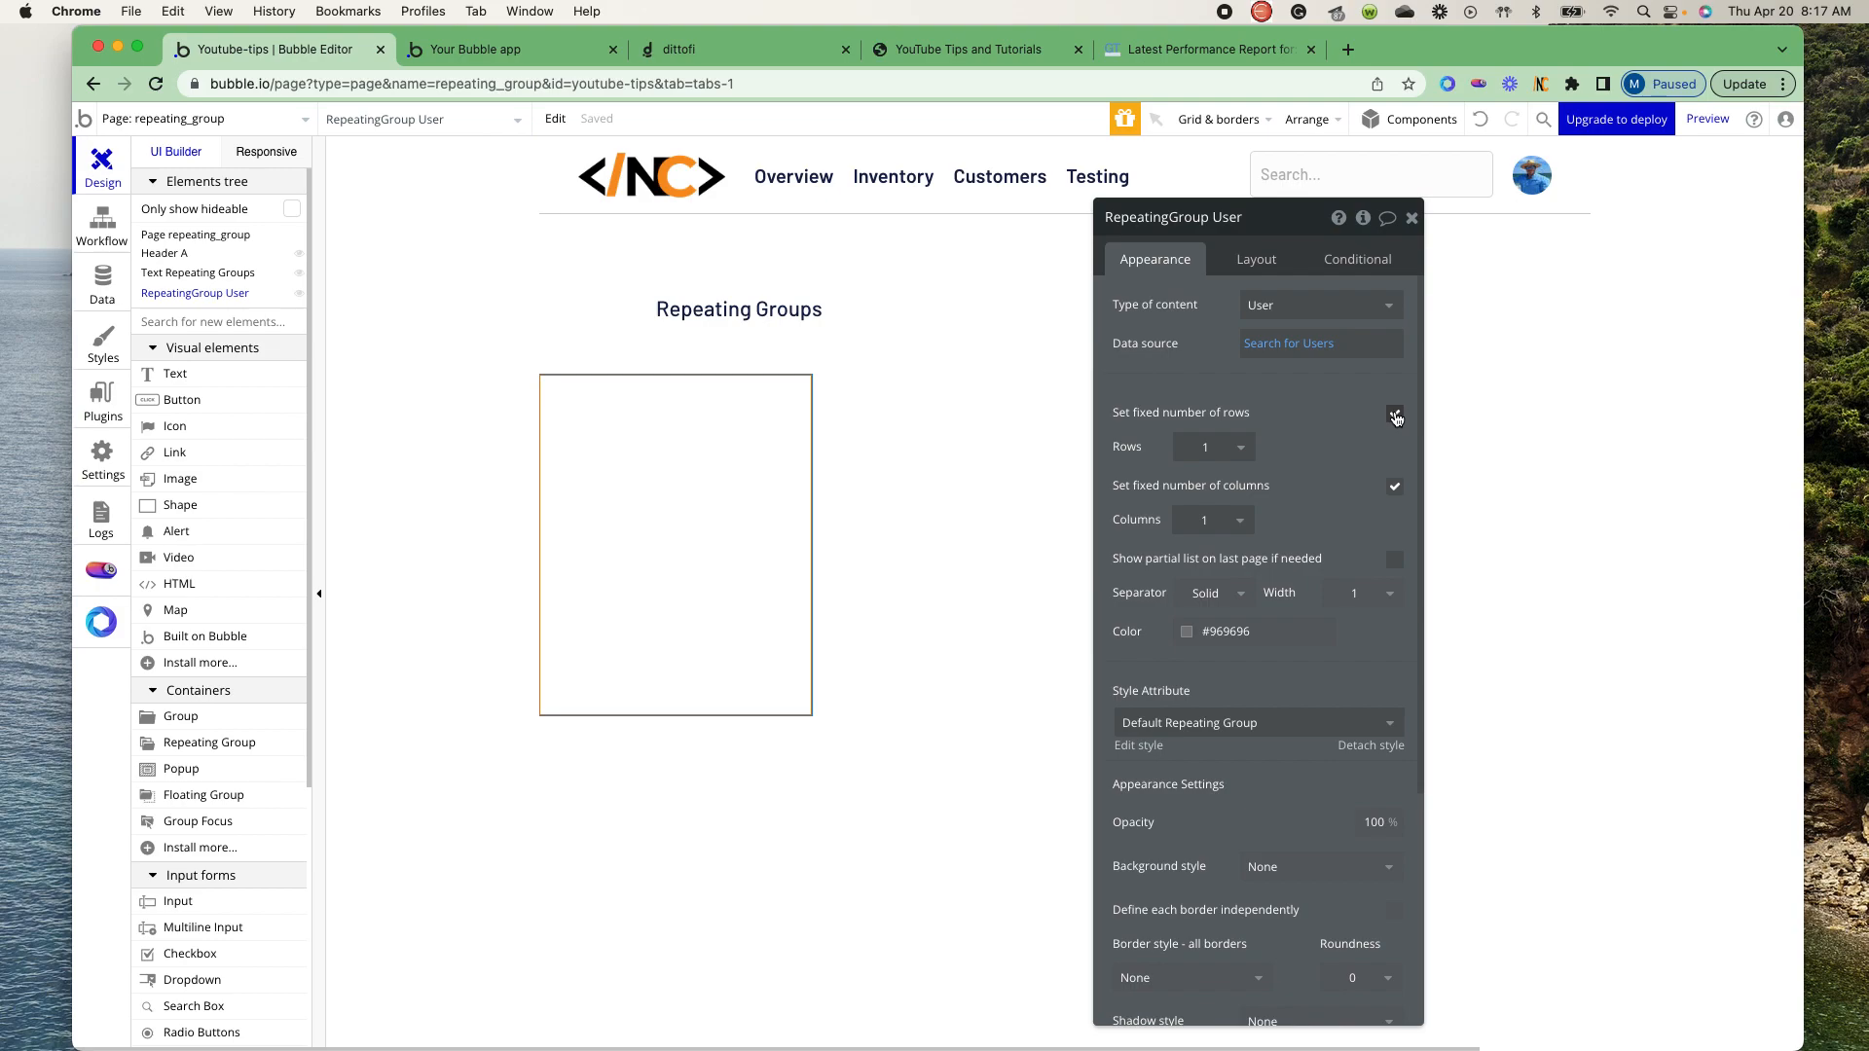
double_click(1249, 446)
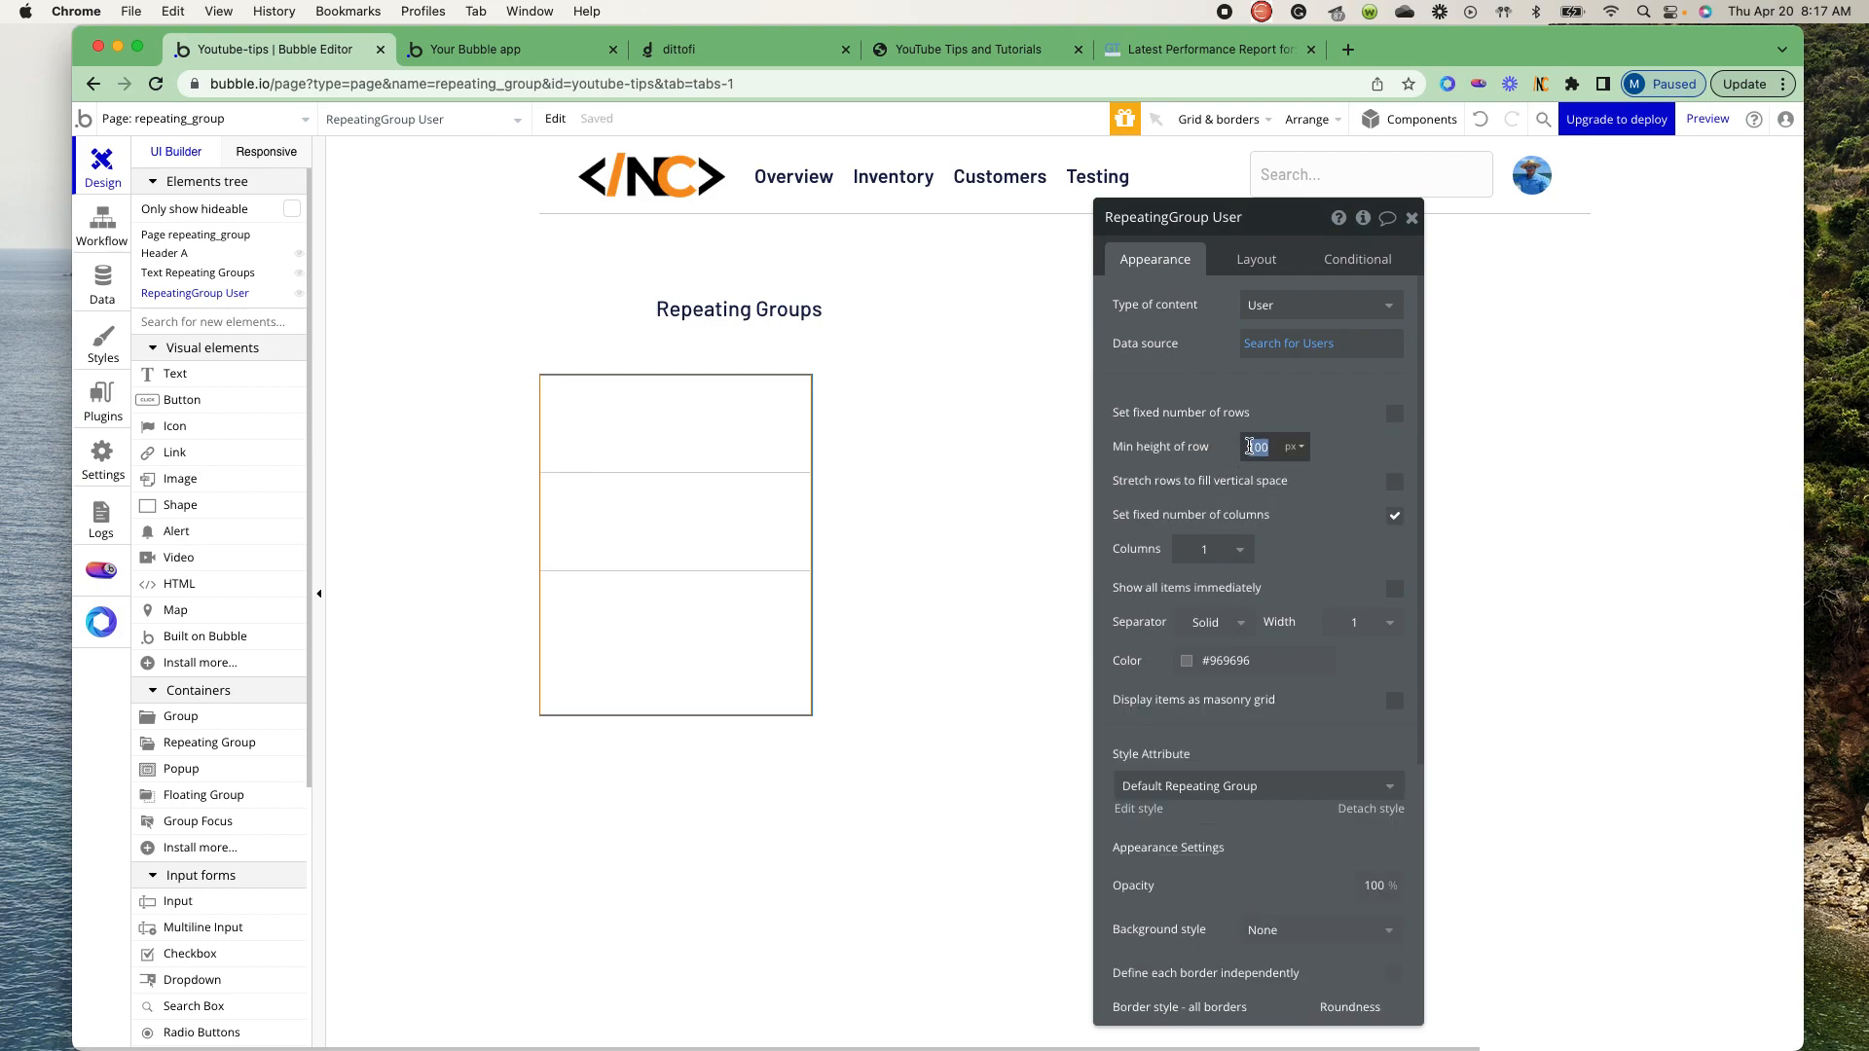
text(50)
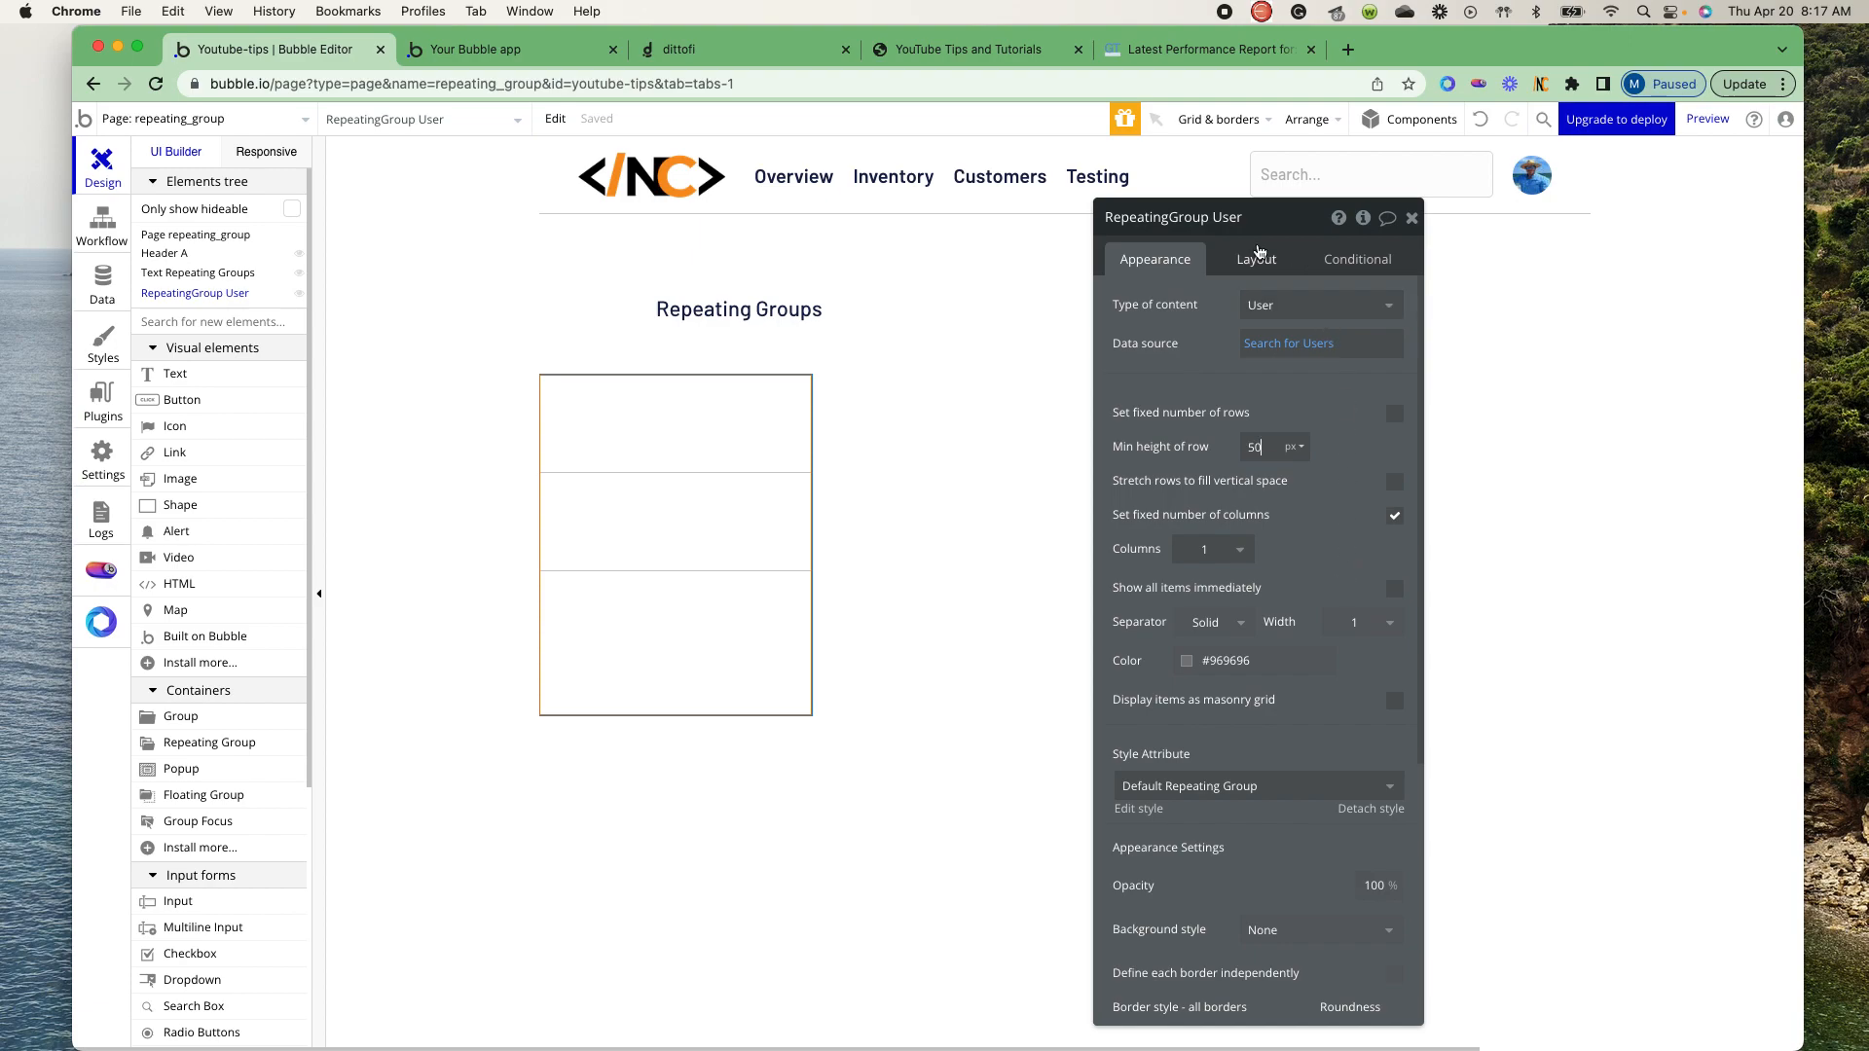
- Set the repeating group's minimum height to 0 px and remove its fixed width
click(1255, 261)
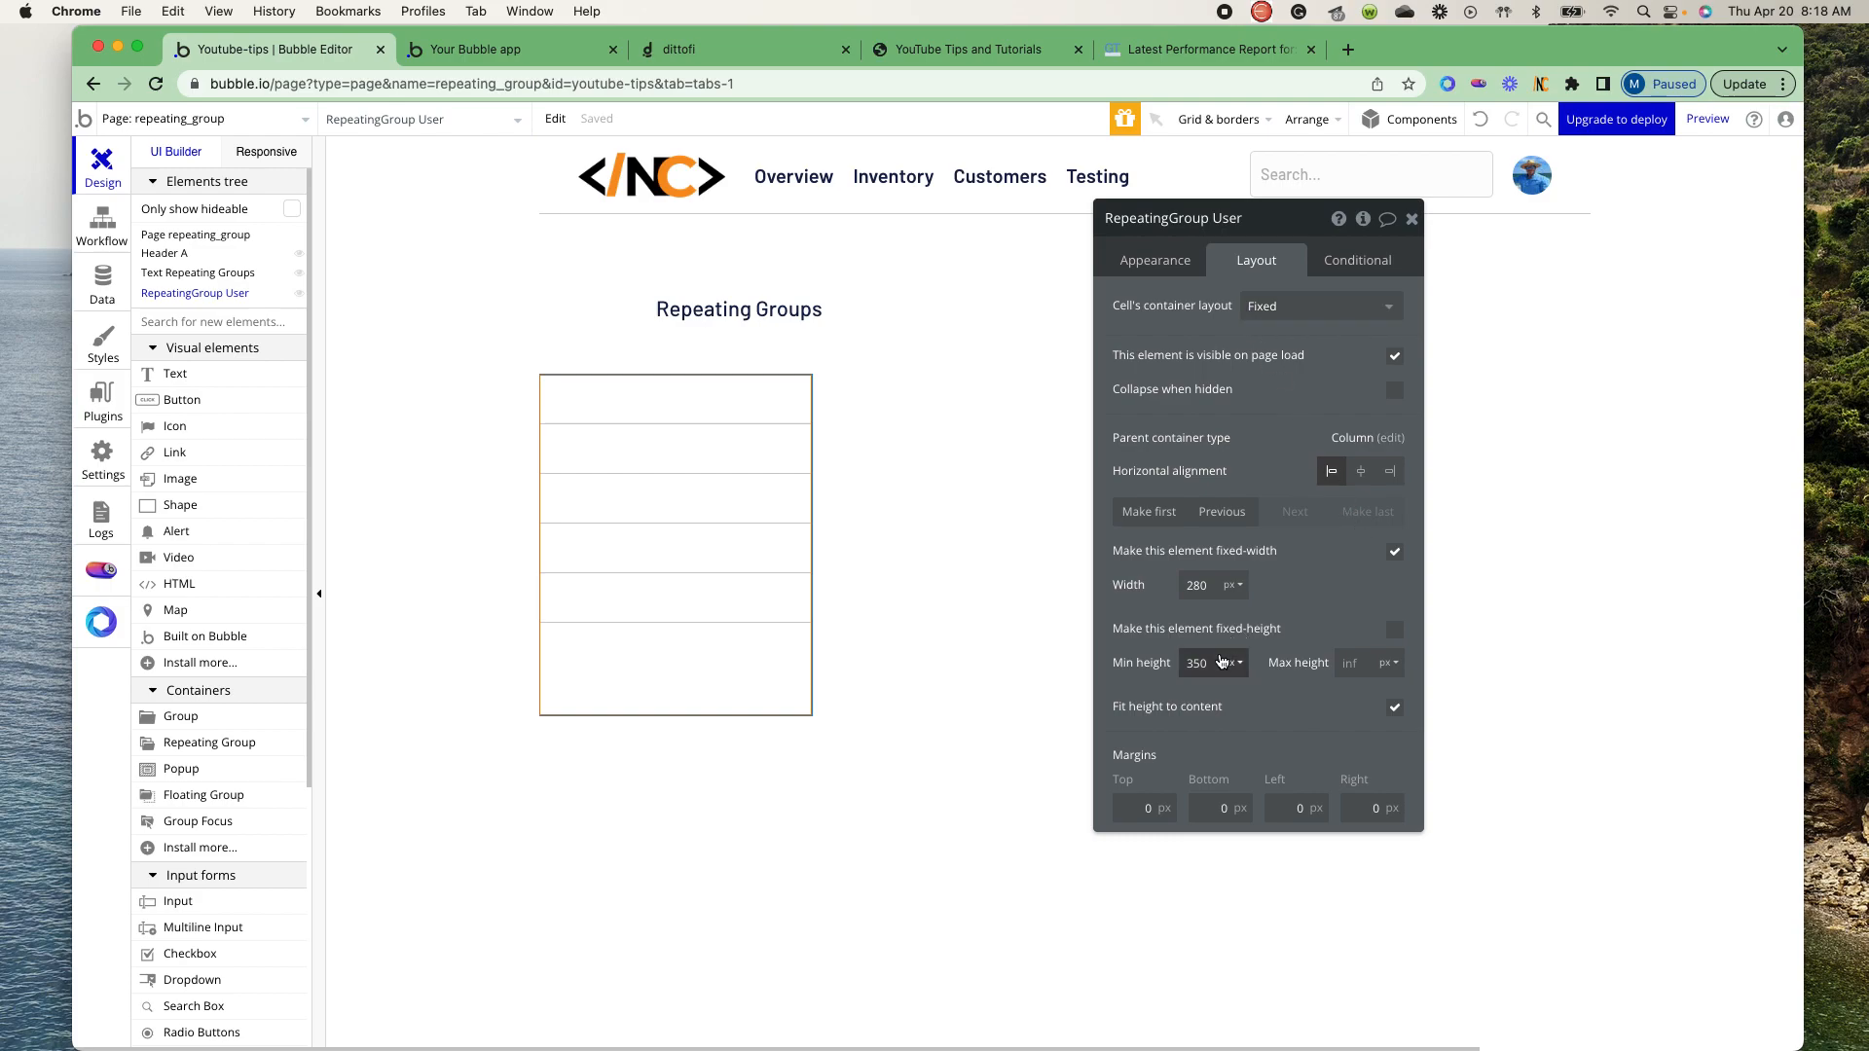
double_click(1201, 659)
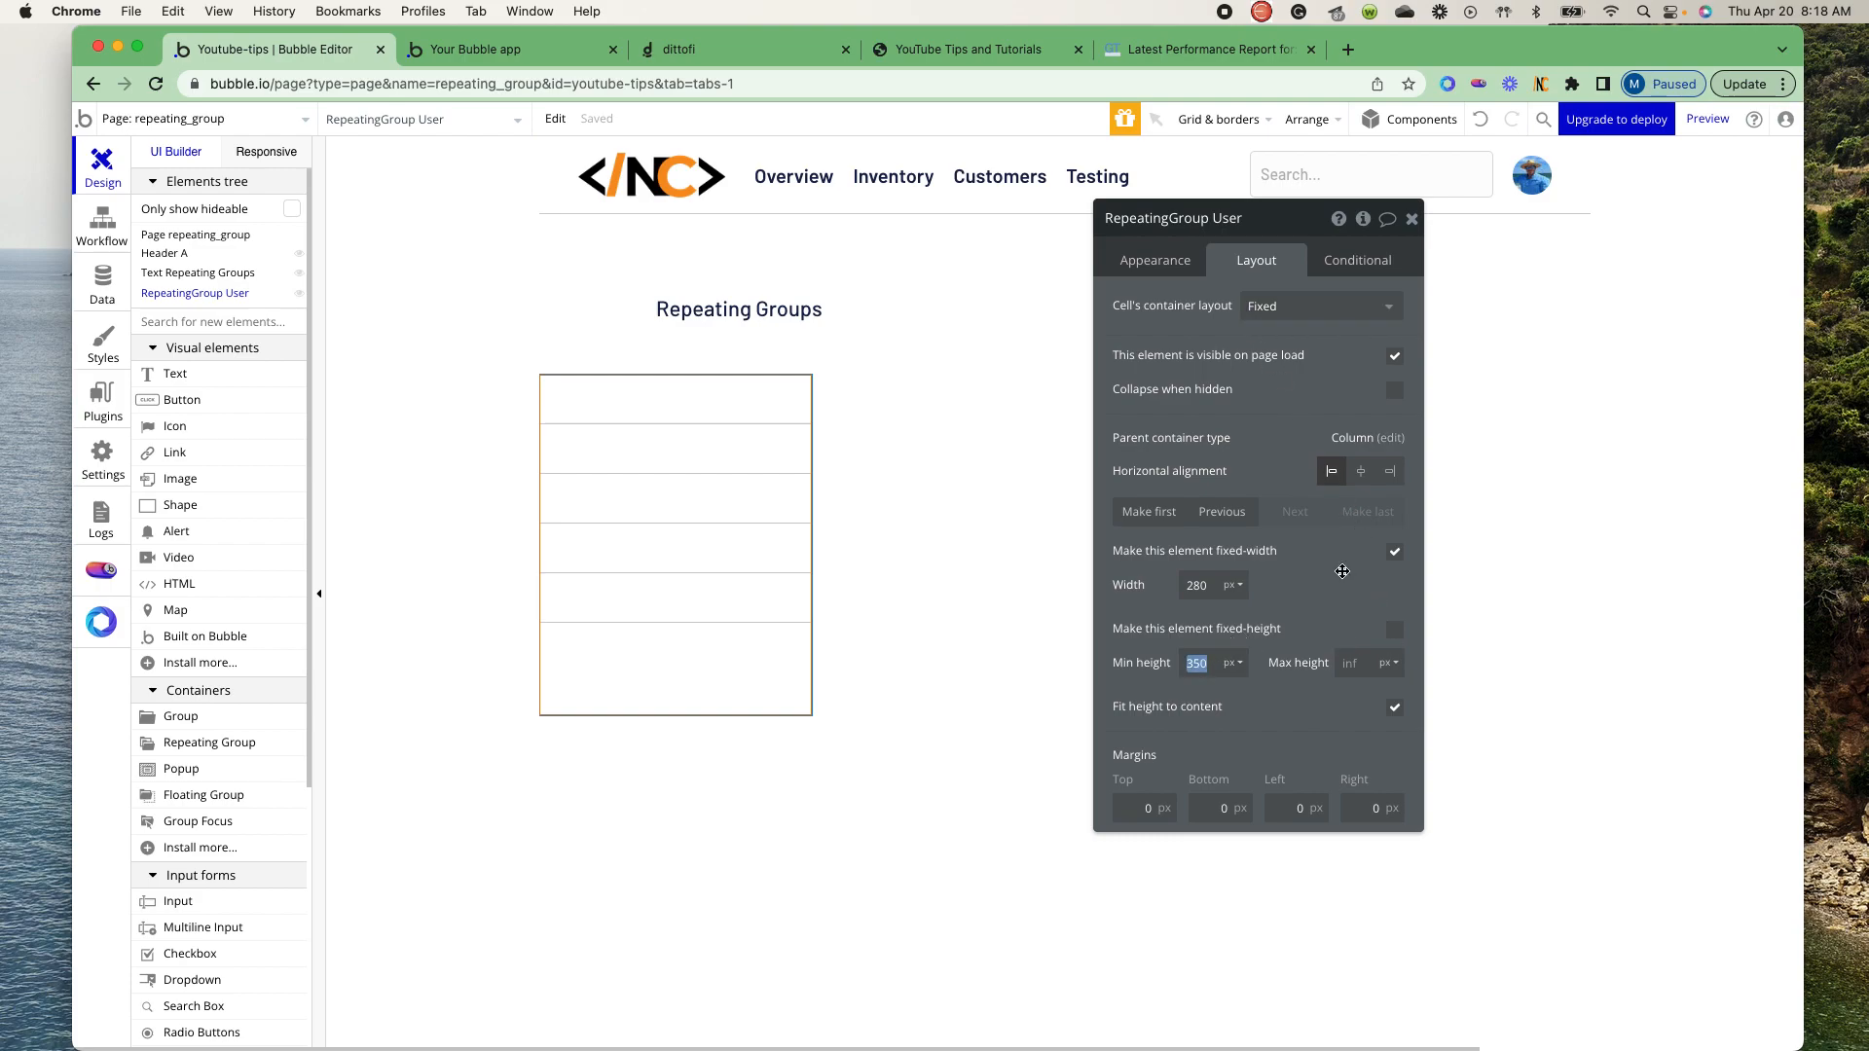
text(0)
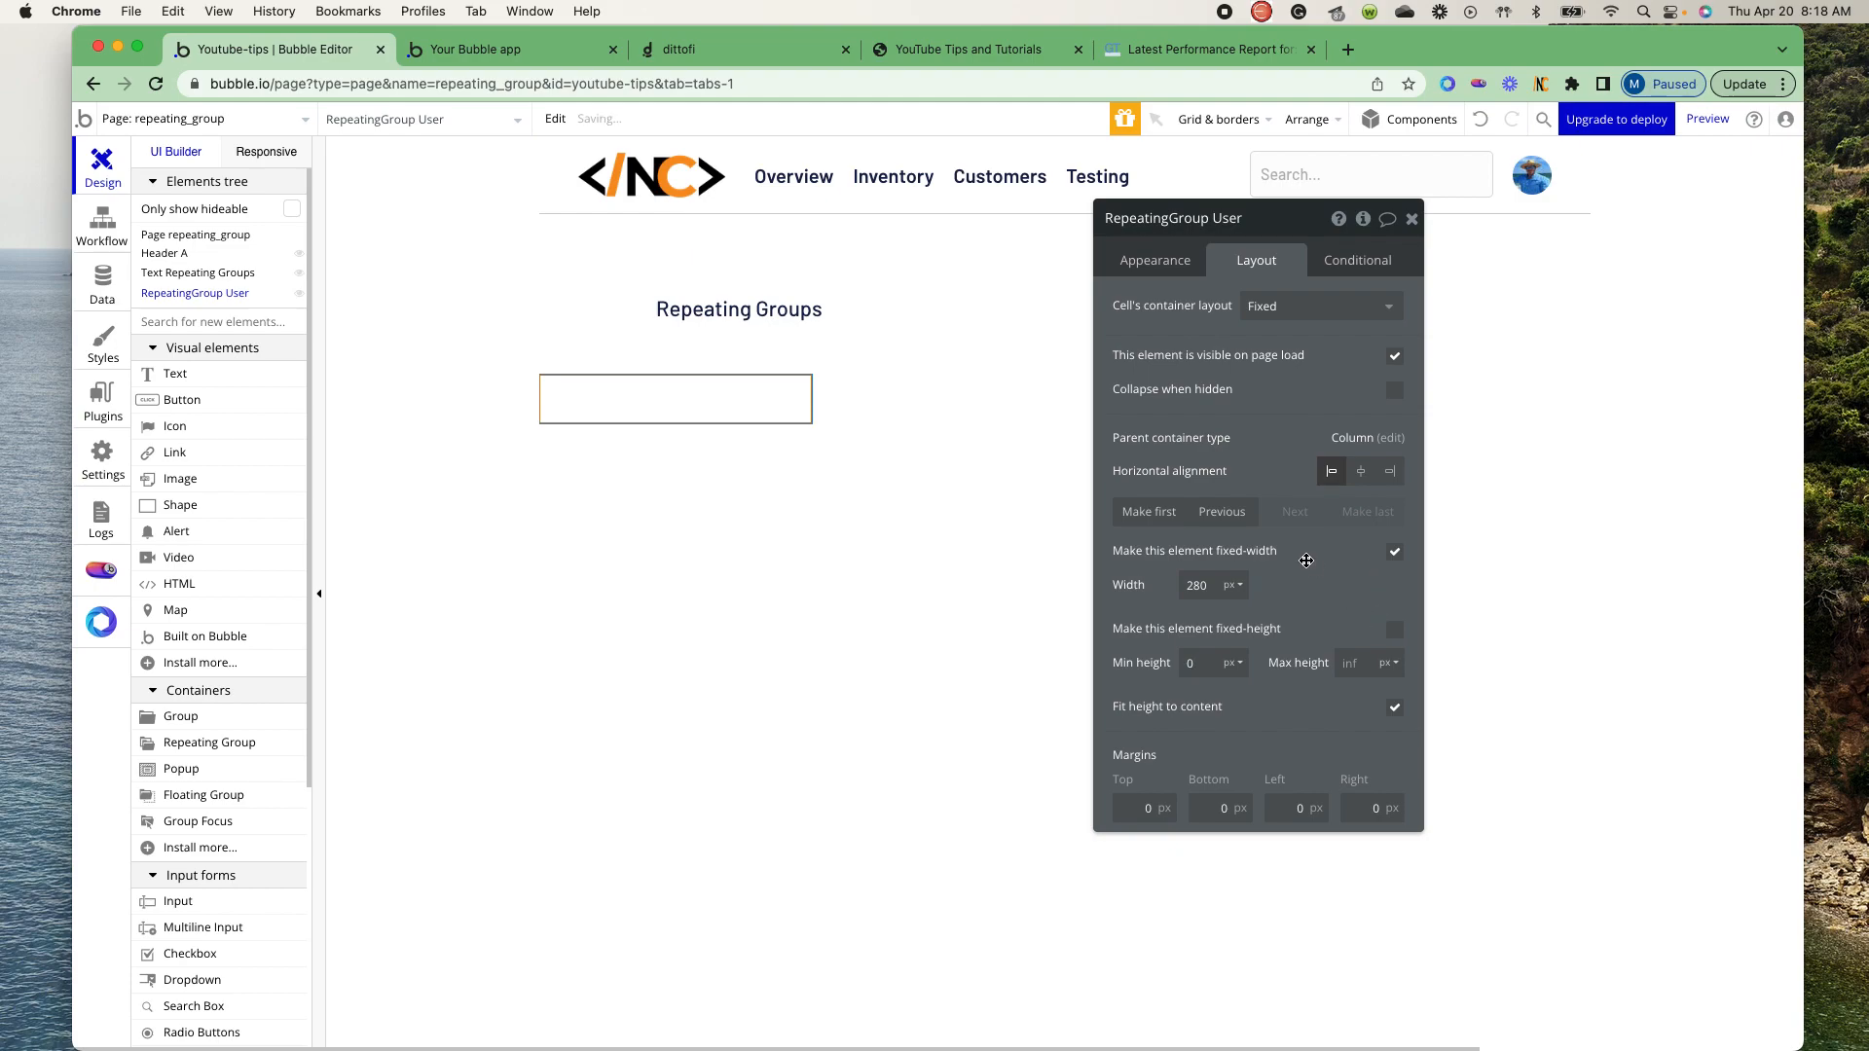
double_click(1197, 585)
click(1394, 555)
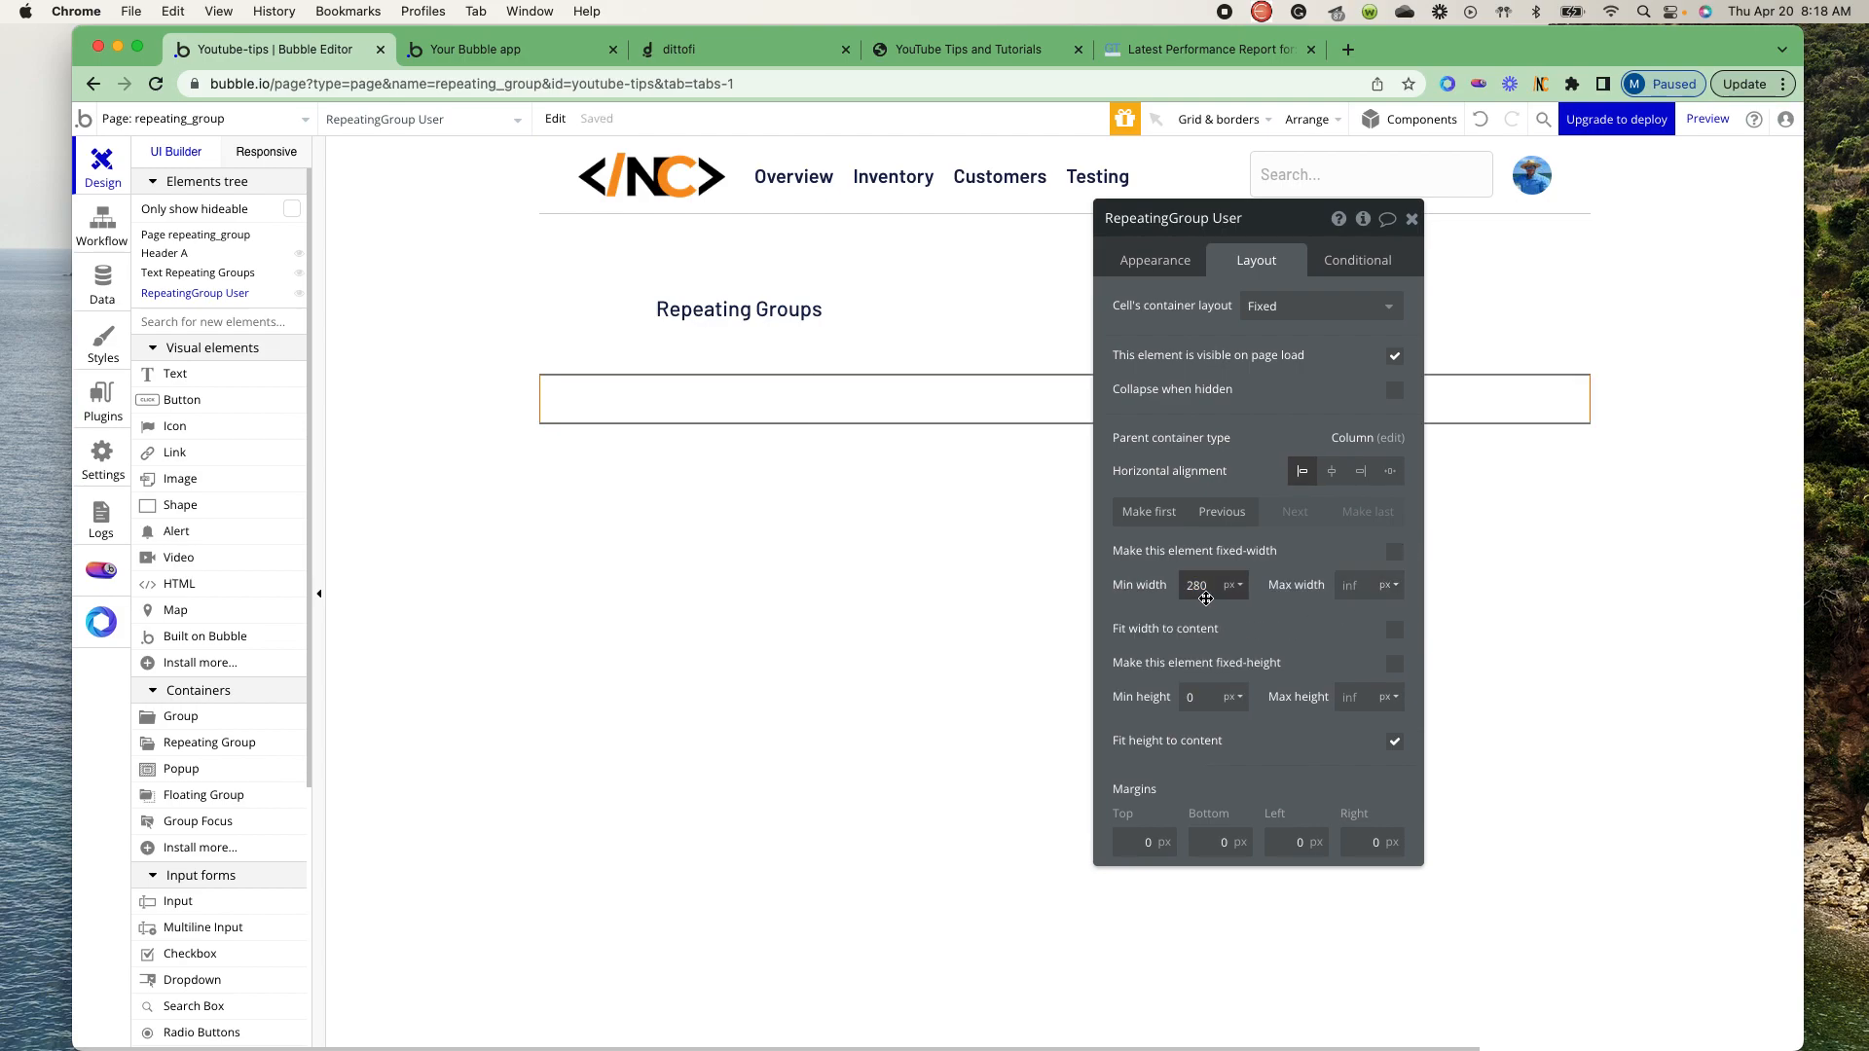
double_click(1201, 588)
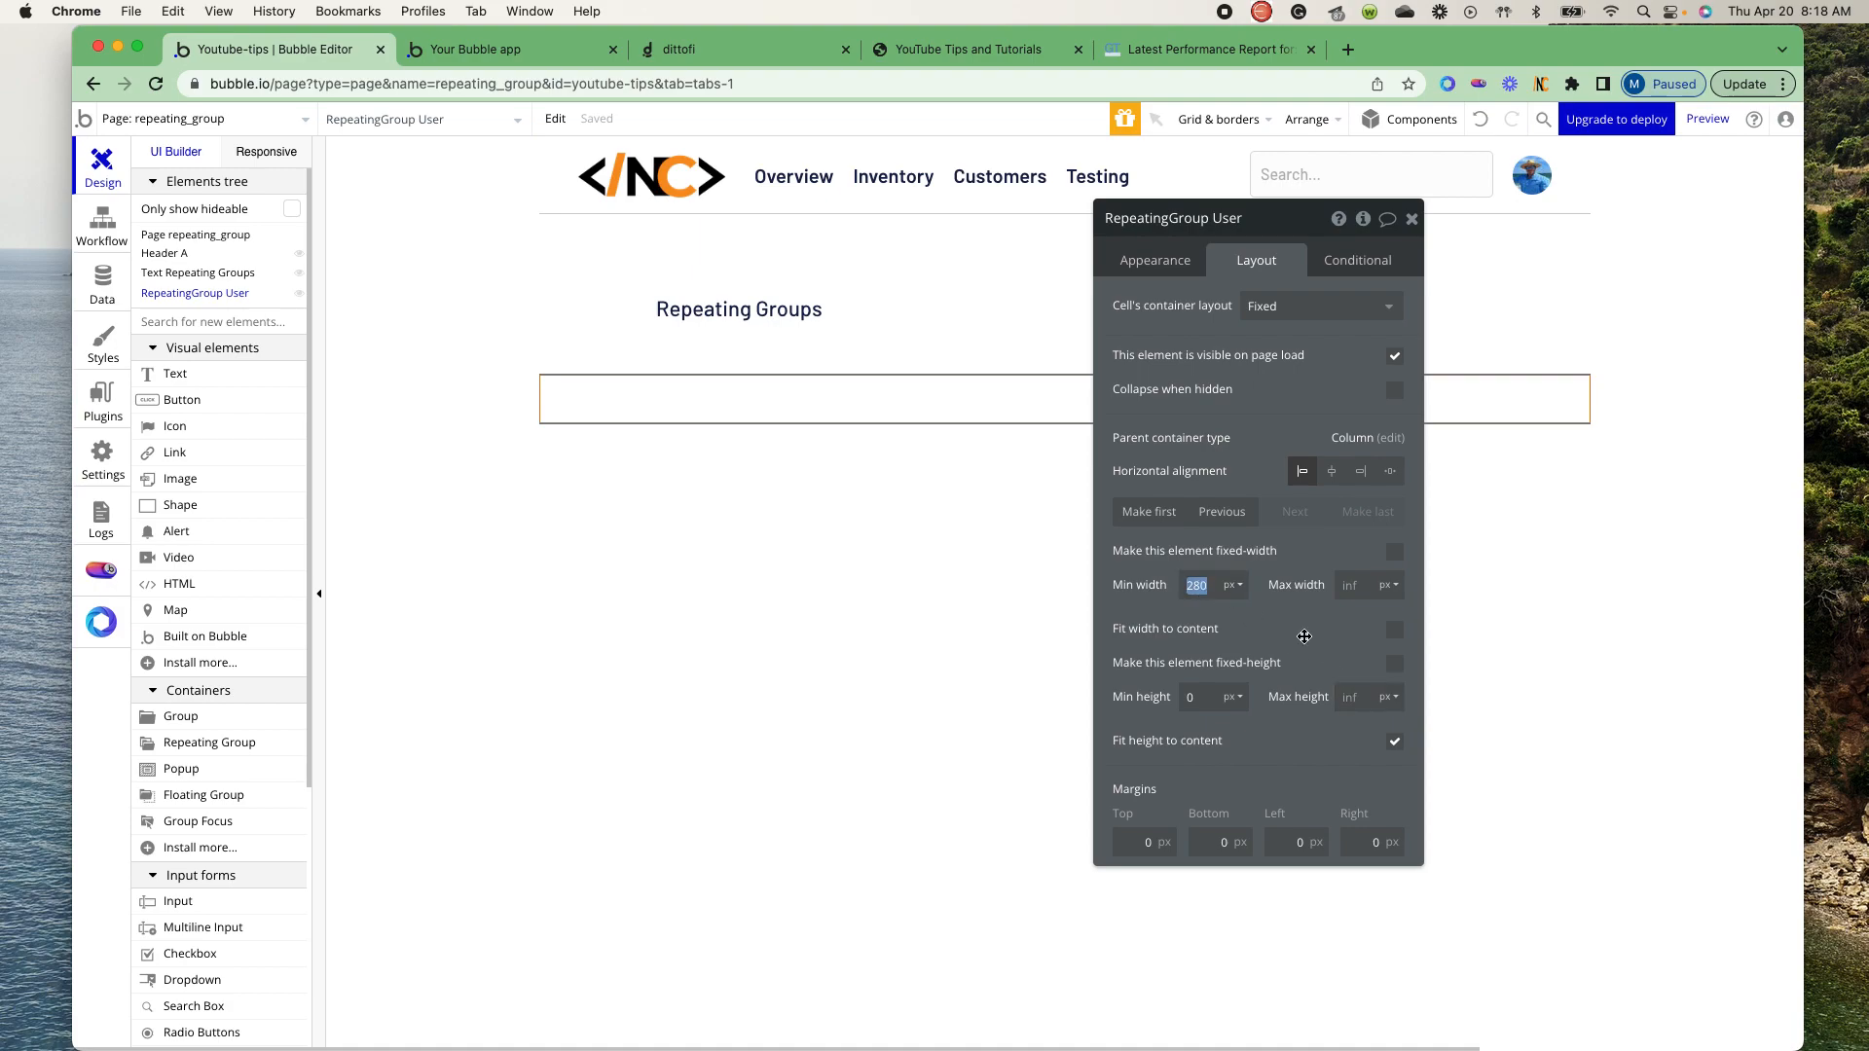
click(1288, 635)
- Add a group and move it out of the repeating group cell onto the page, directly above the repeating group
click(244, 719)
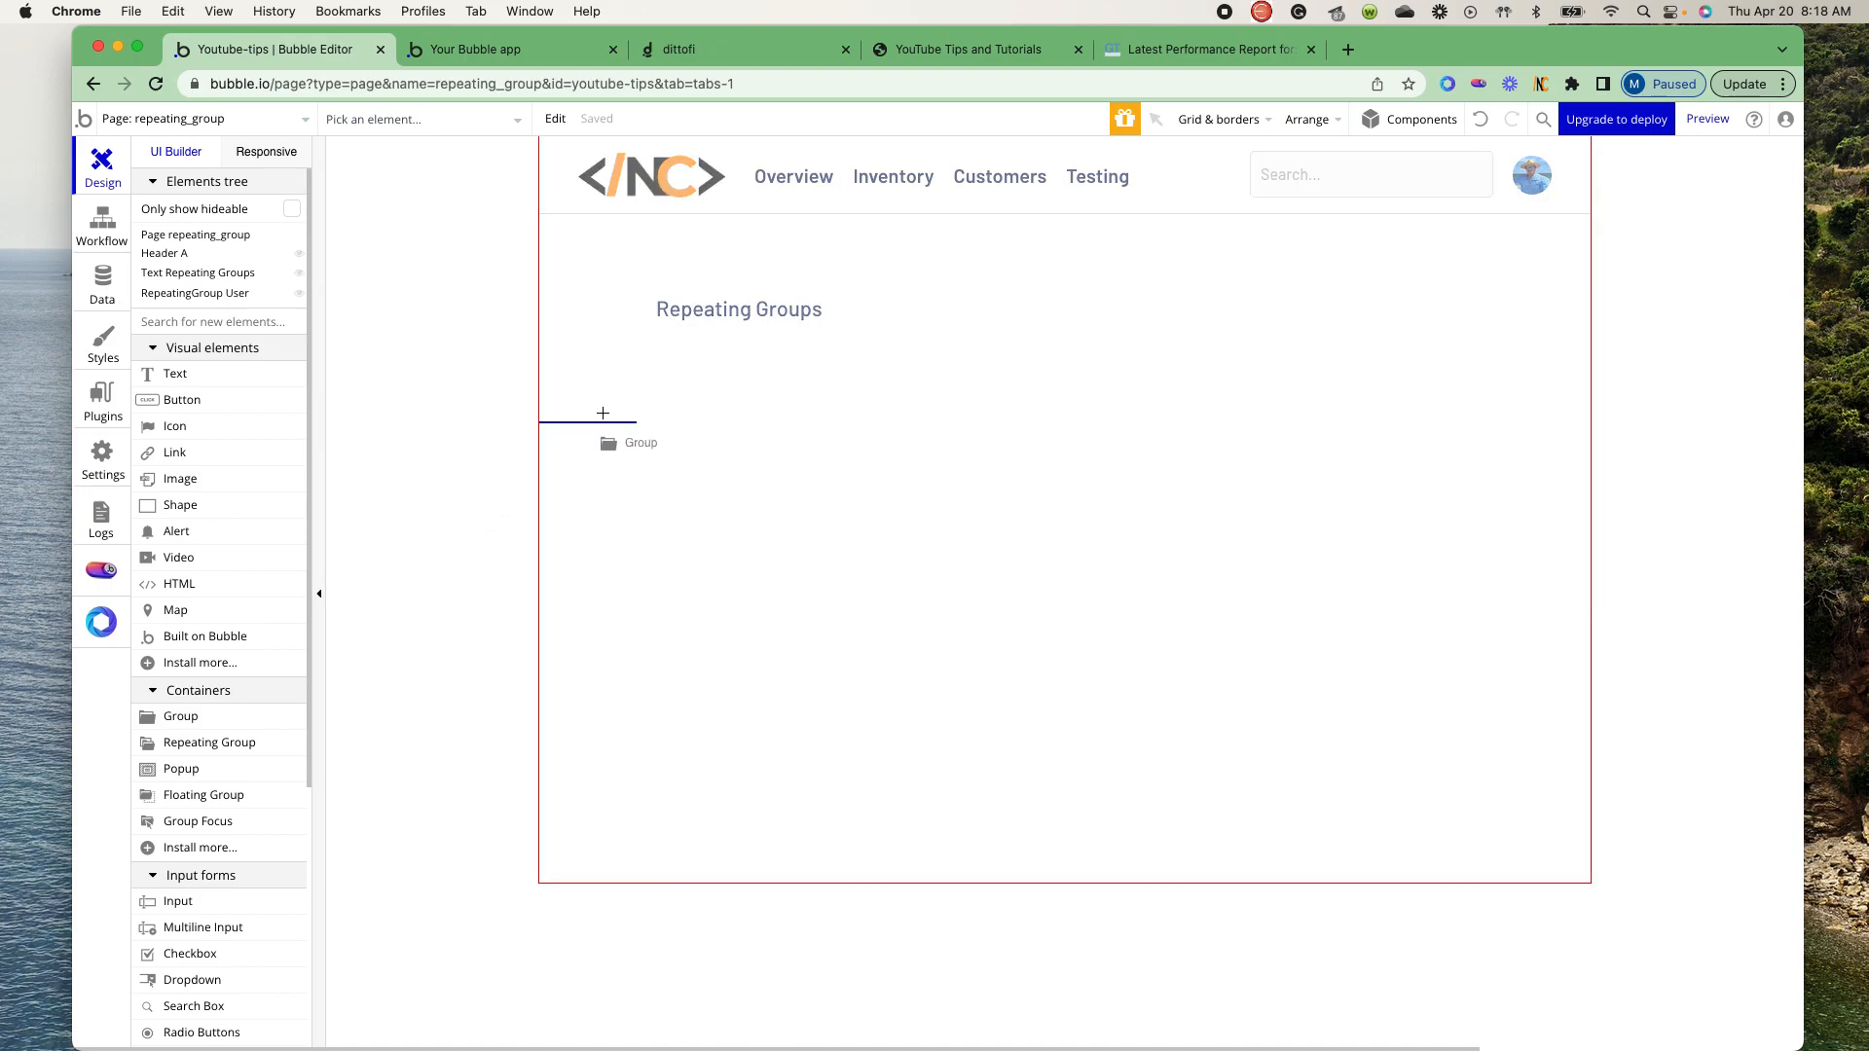
click(783, 389)
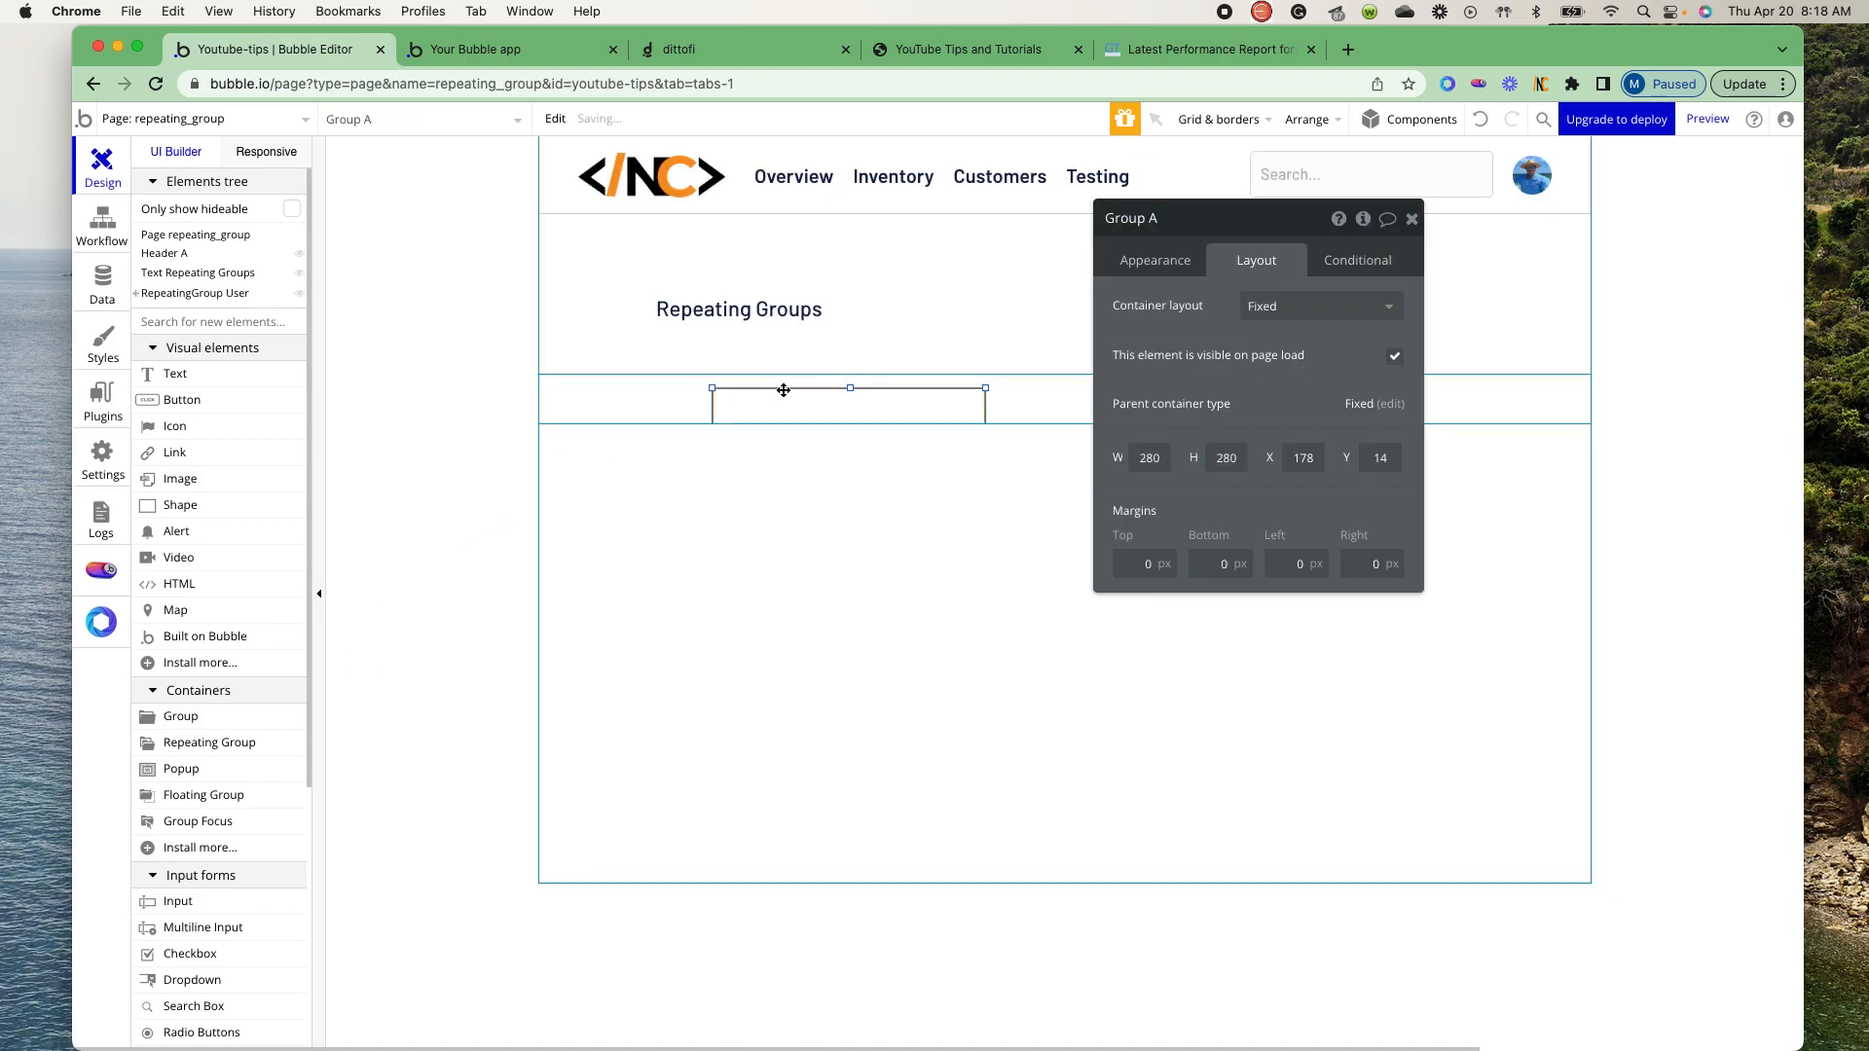
drag(786, 402, 618, 379)
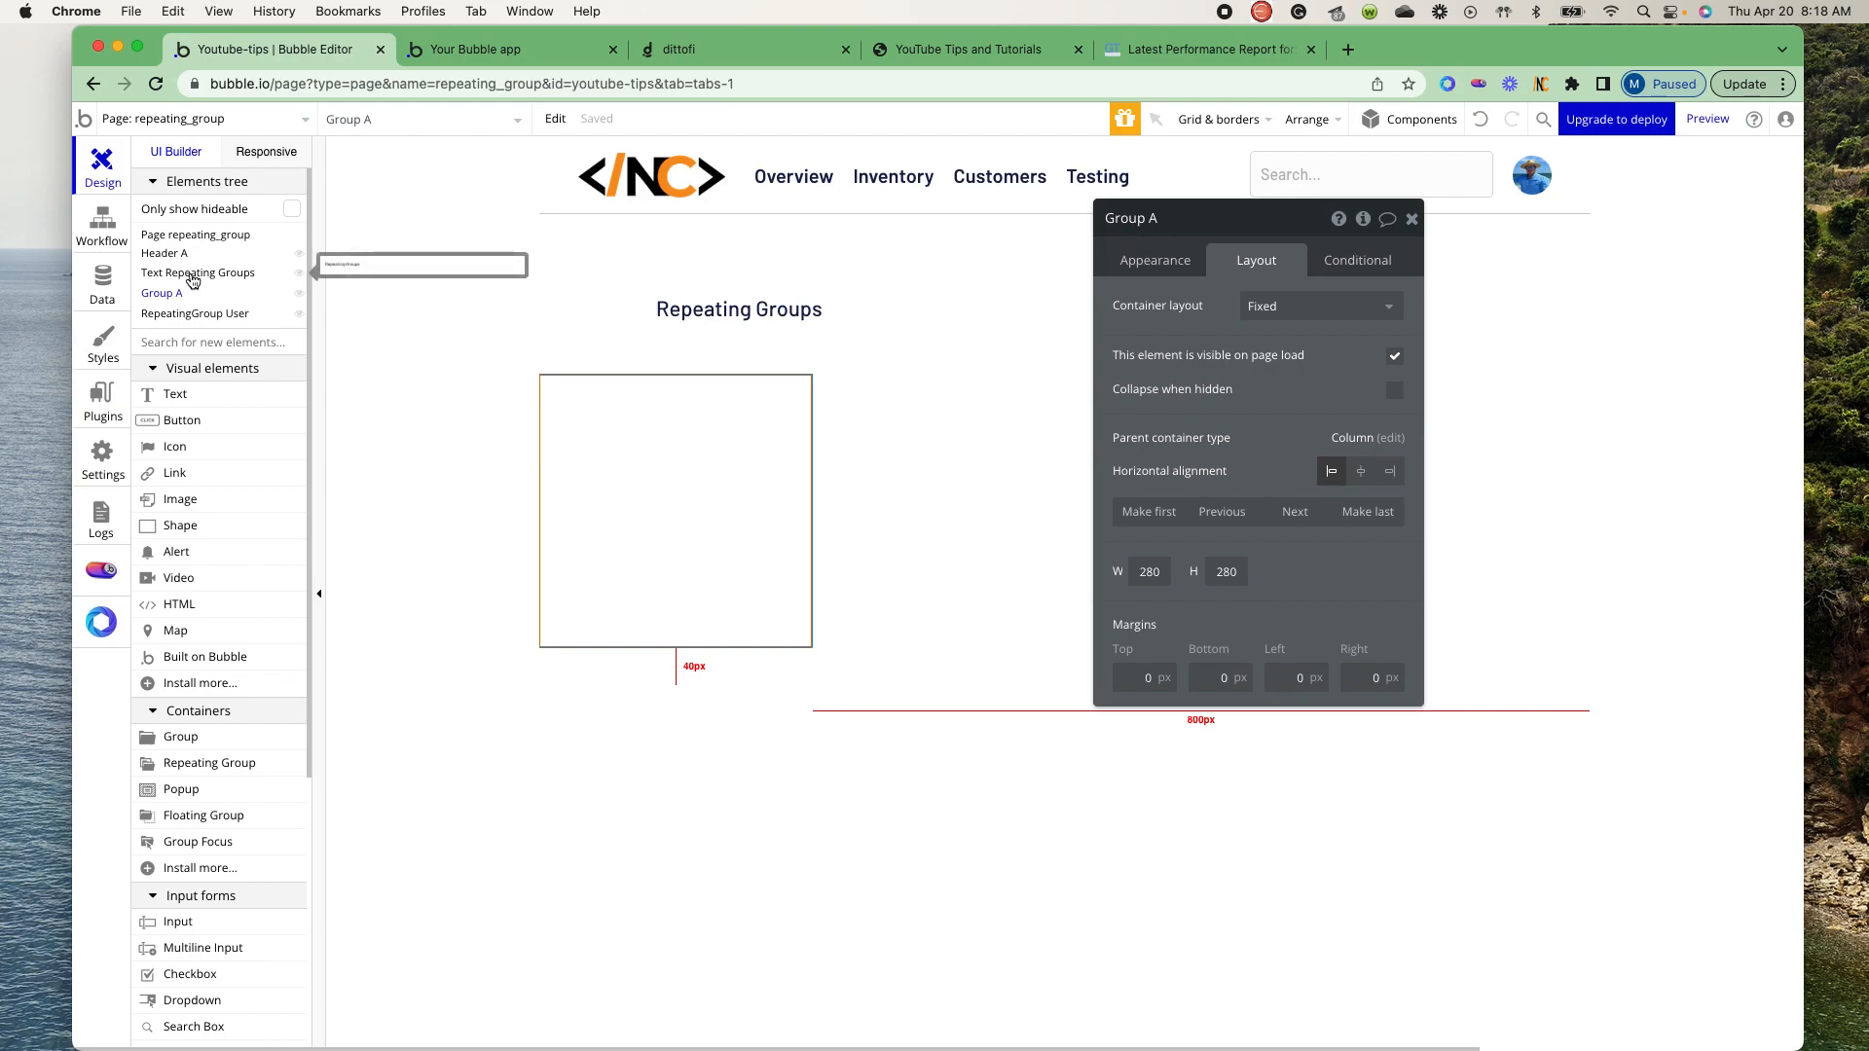
- Set the cell container layout of the User repeating group to Row and view its appearance settings
click(196, 314)
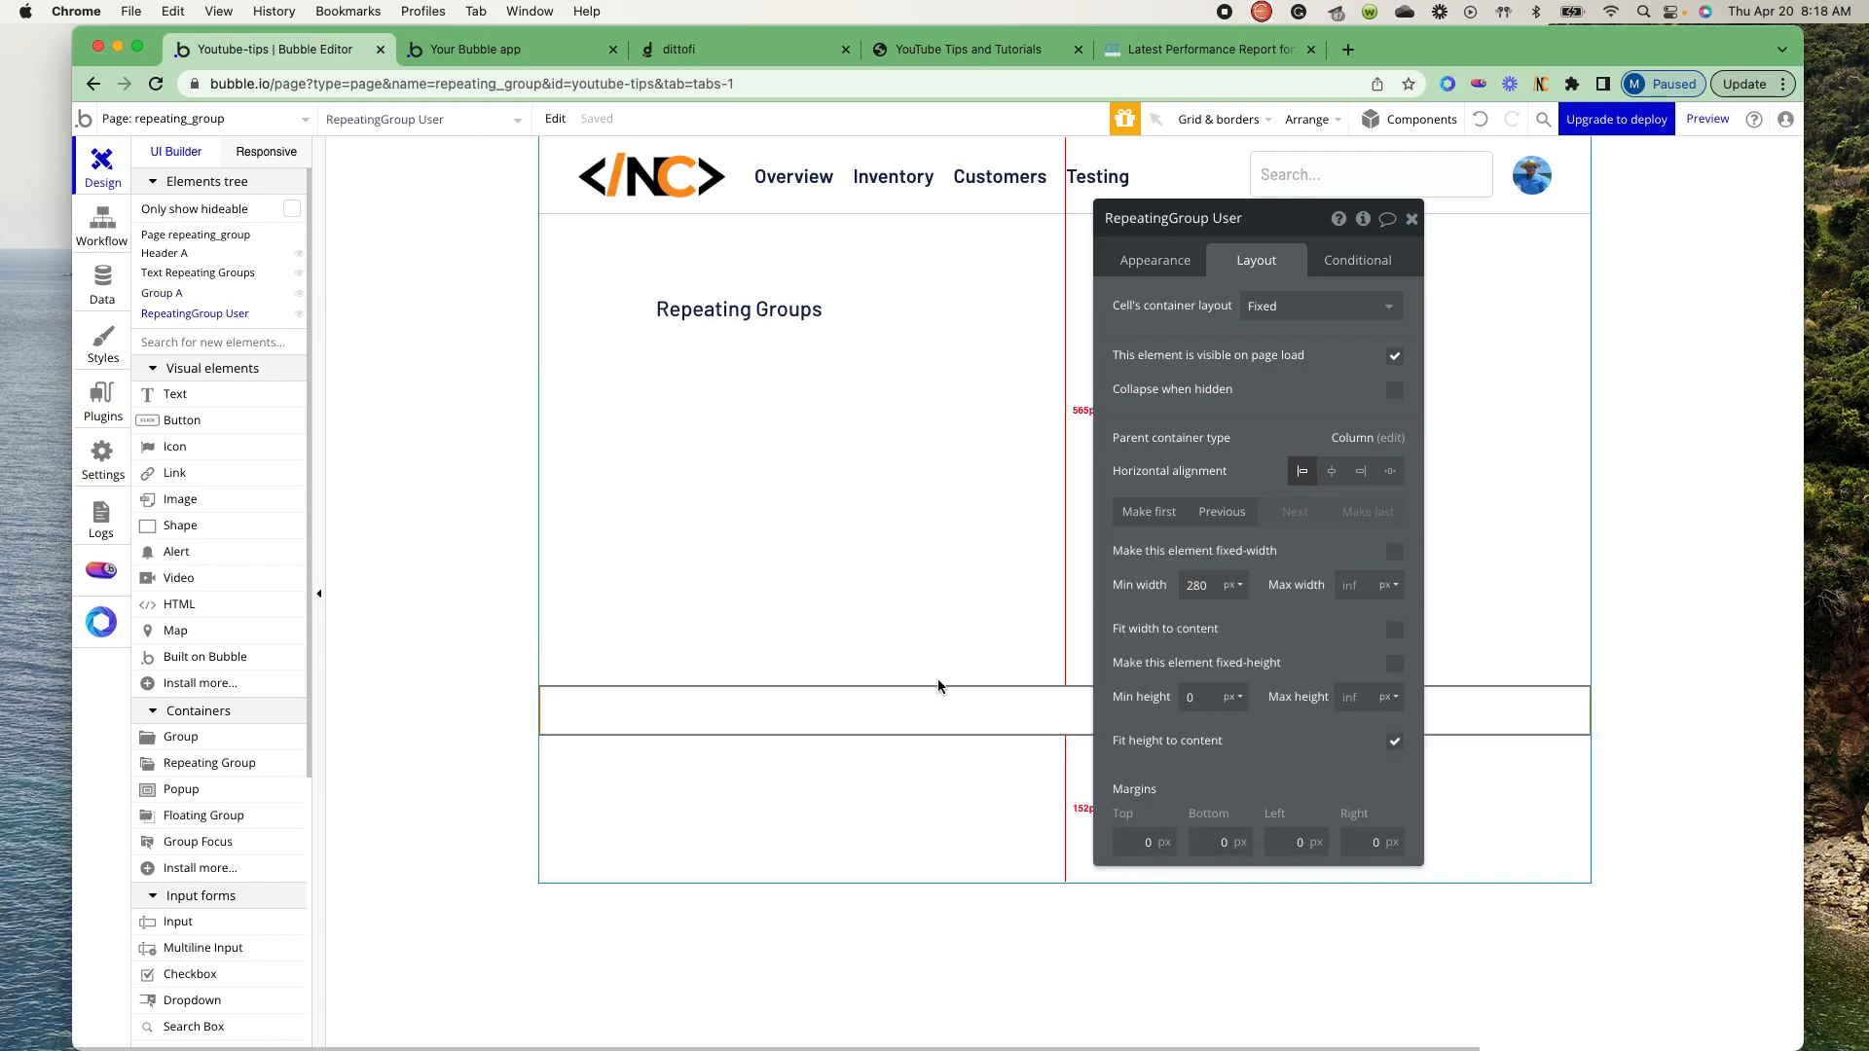
click(1316, 306)
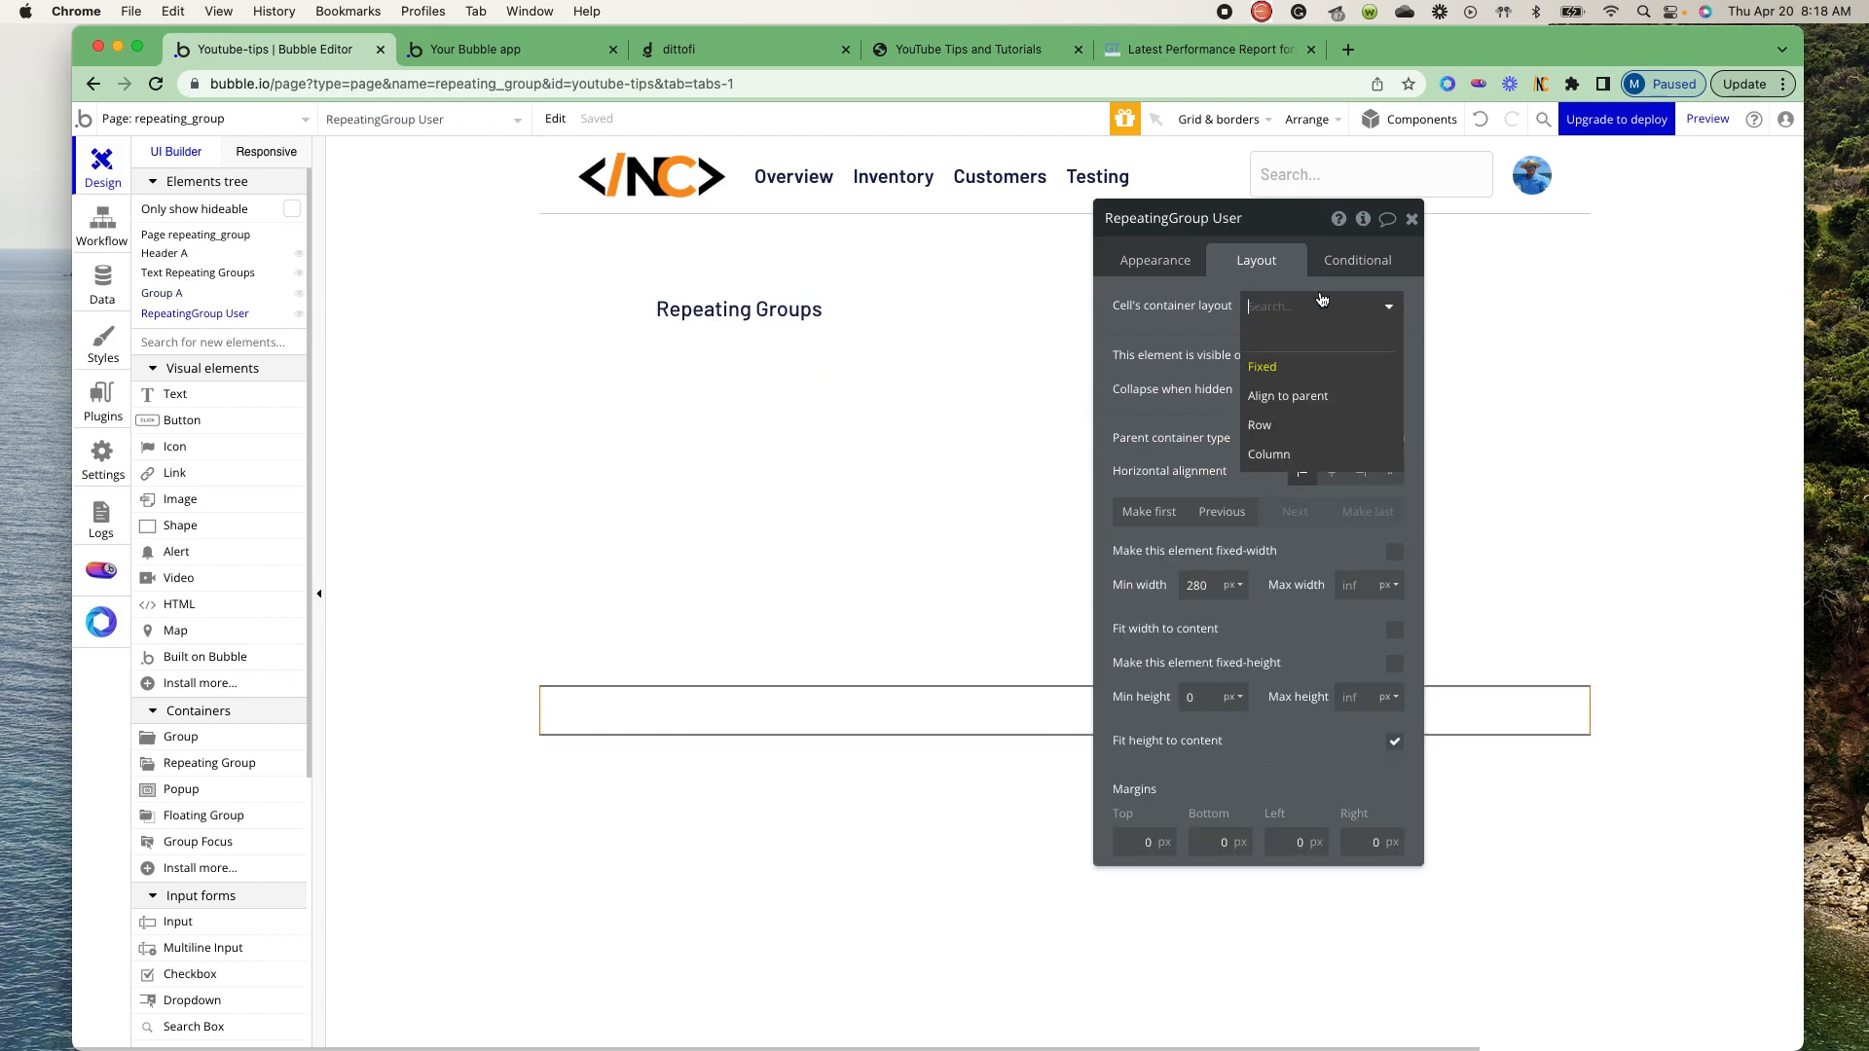
click(1299, 426)
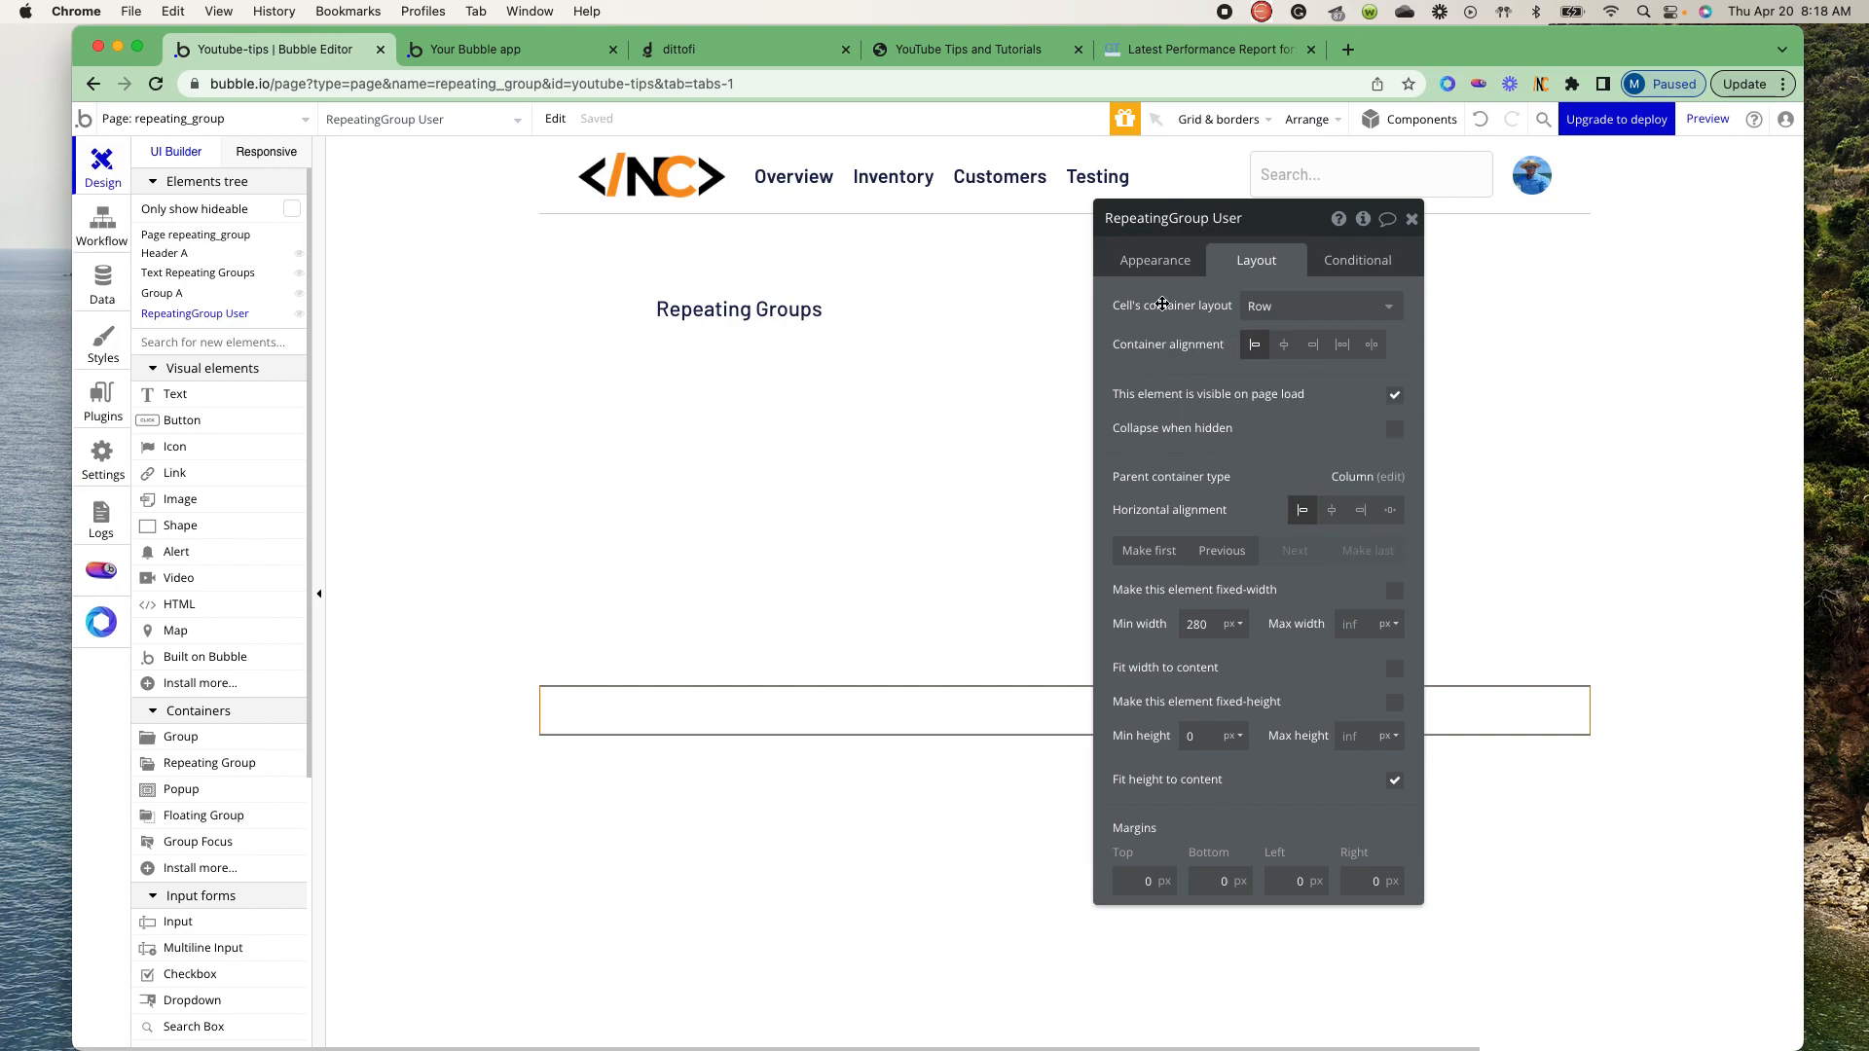
click(1149, 269)
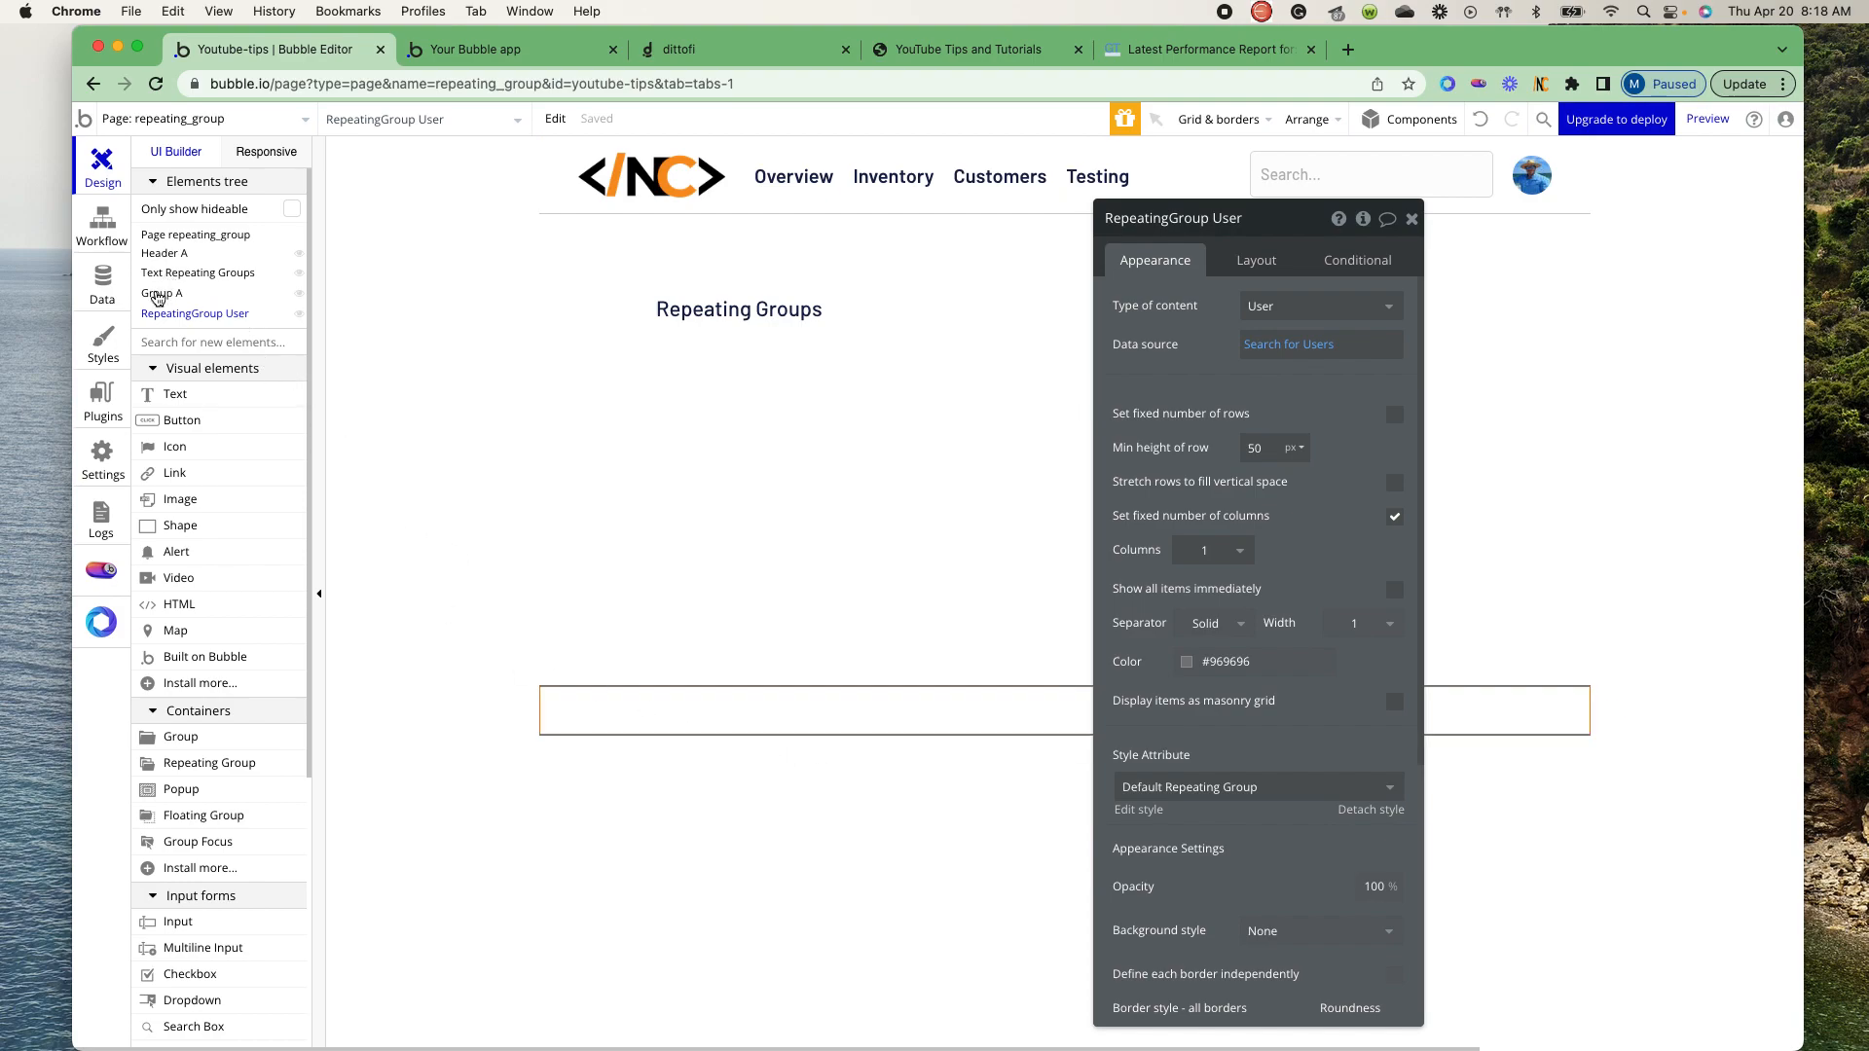
- Give Group A a Column container layout, set its width to 20 px and turn off its fixed width
click(157, 294)
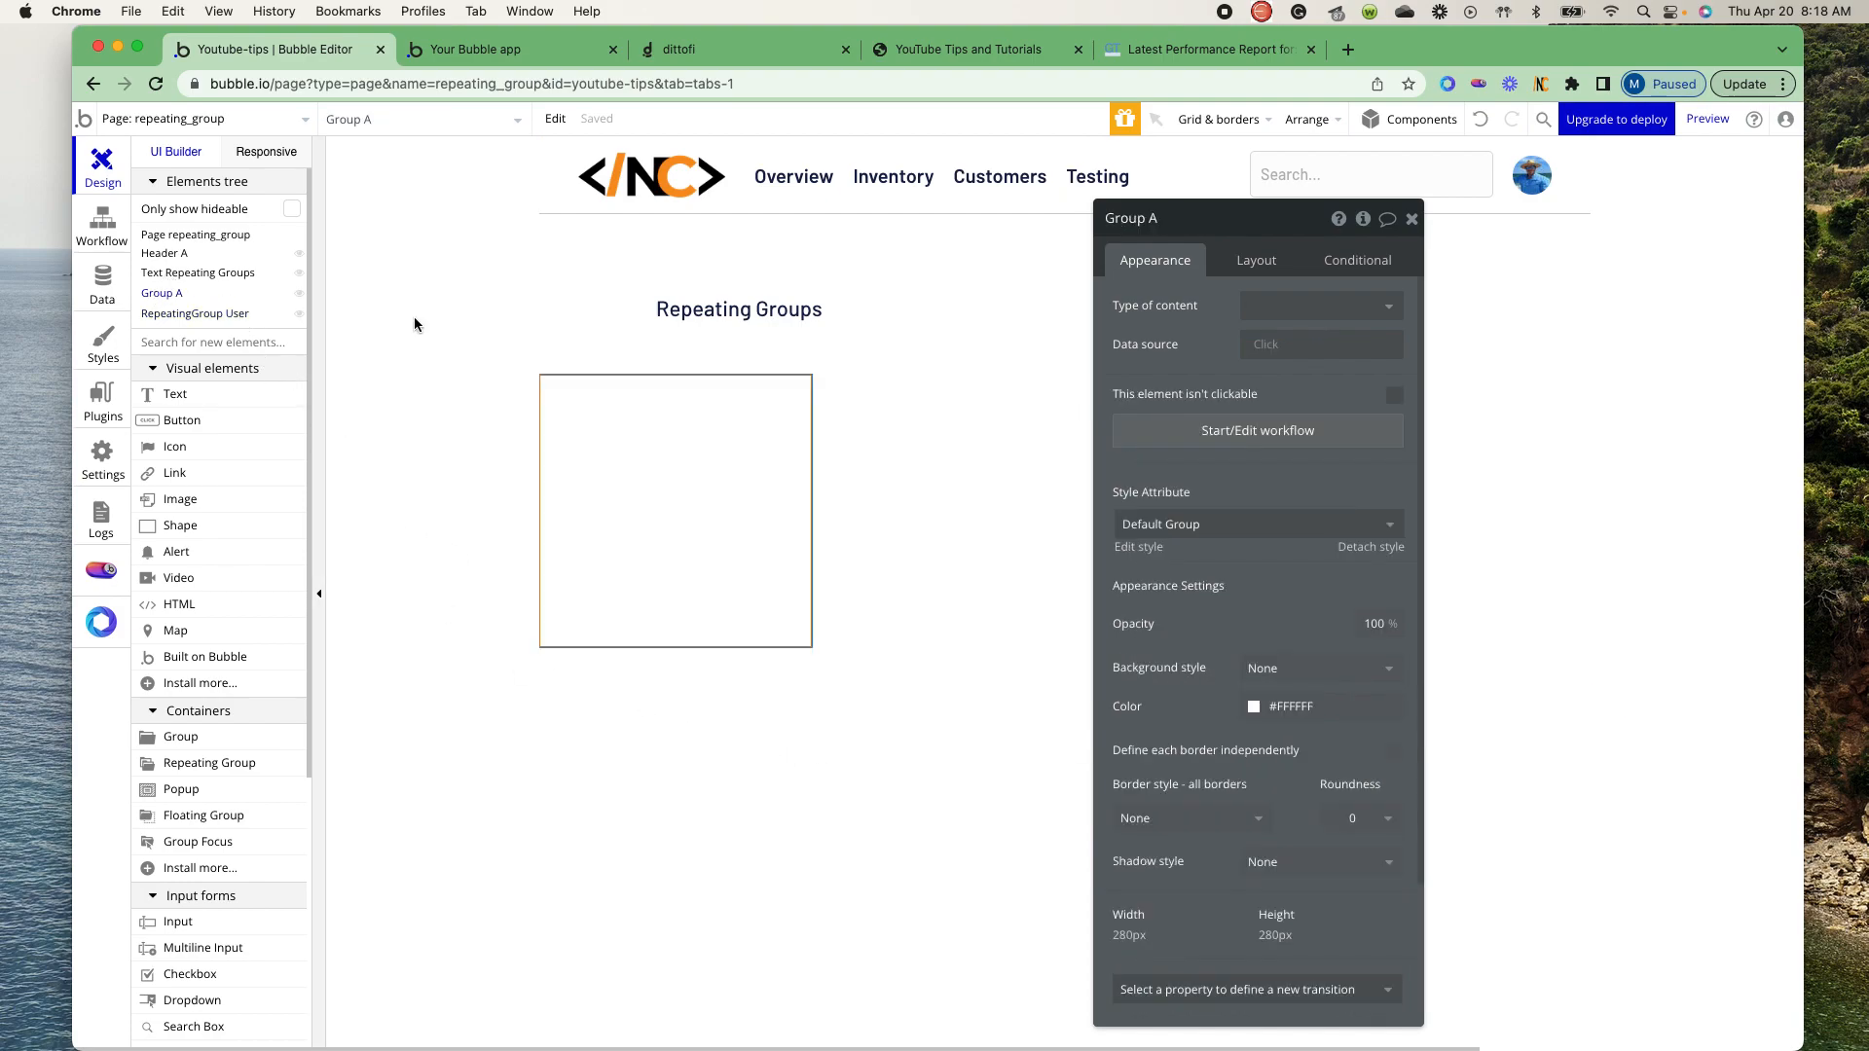
click(1238, 261)
click(1316, 306)
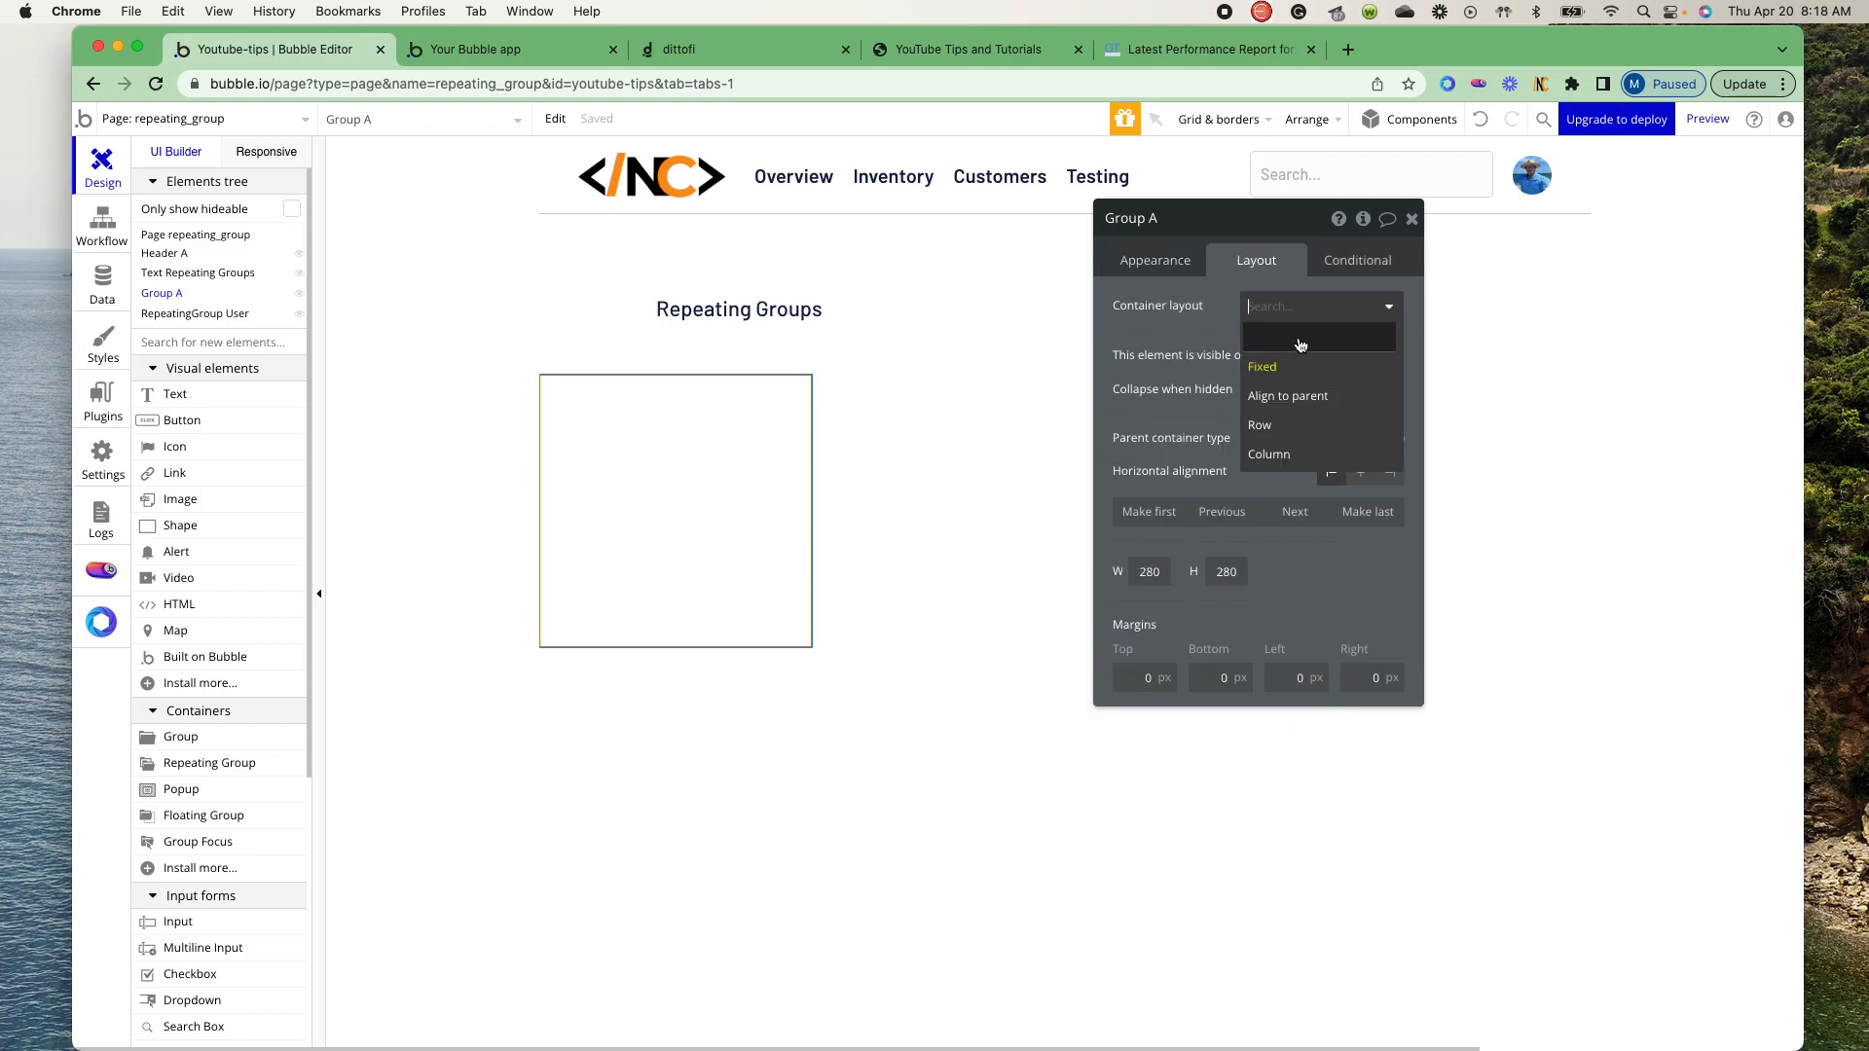
click(1271, 455)
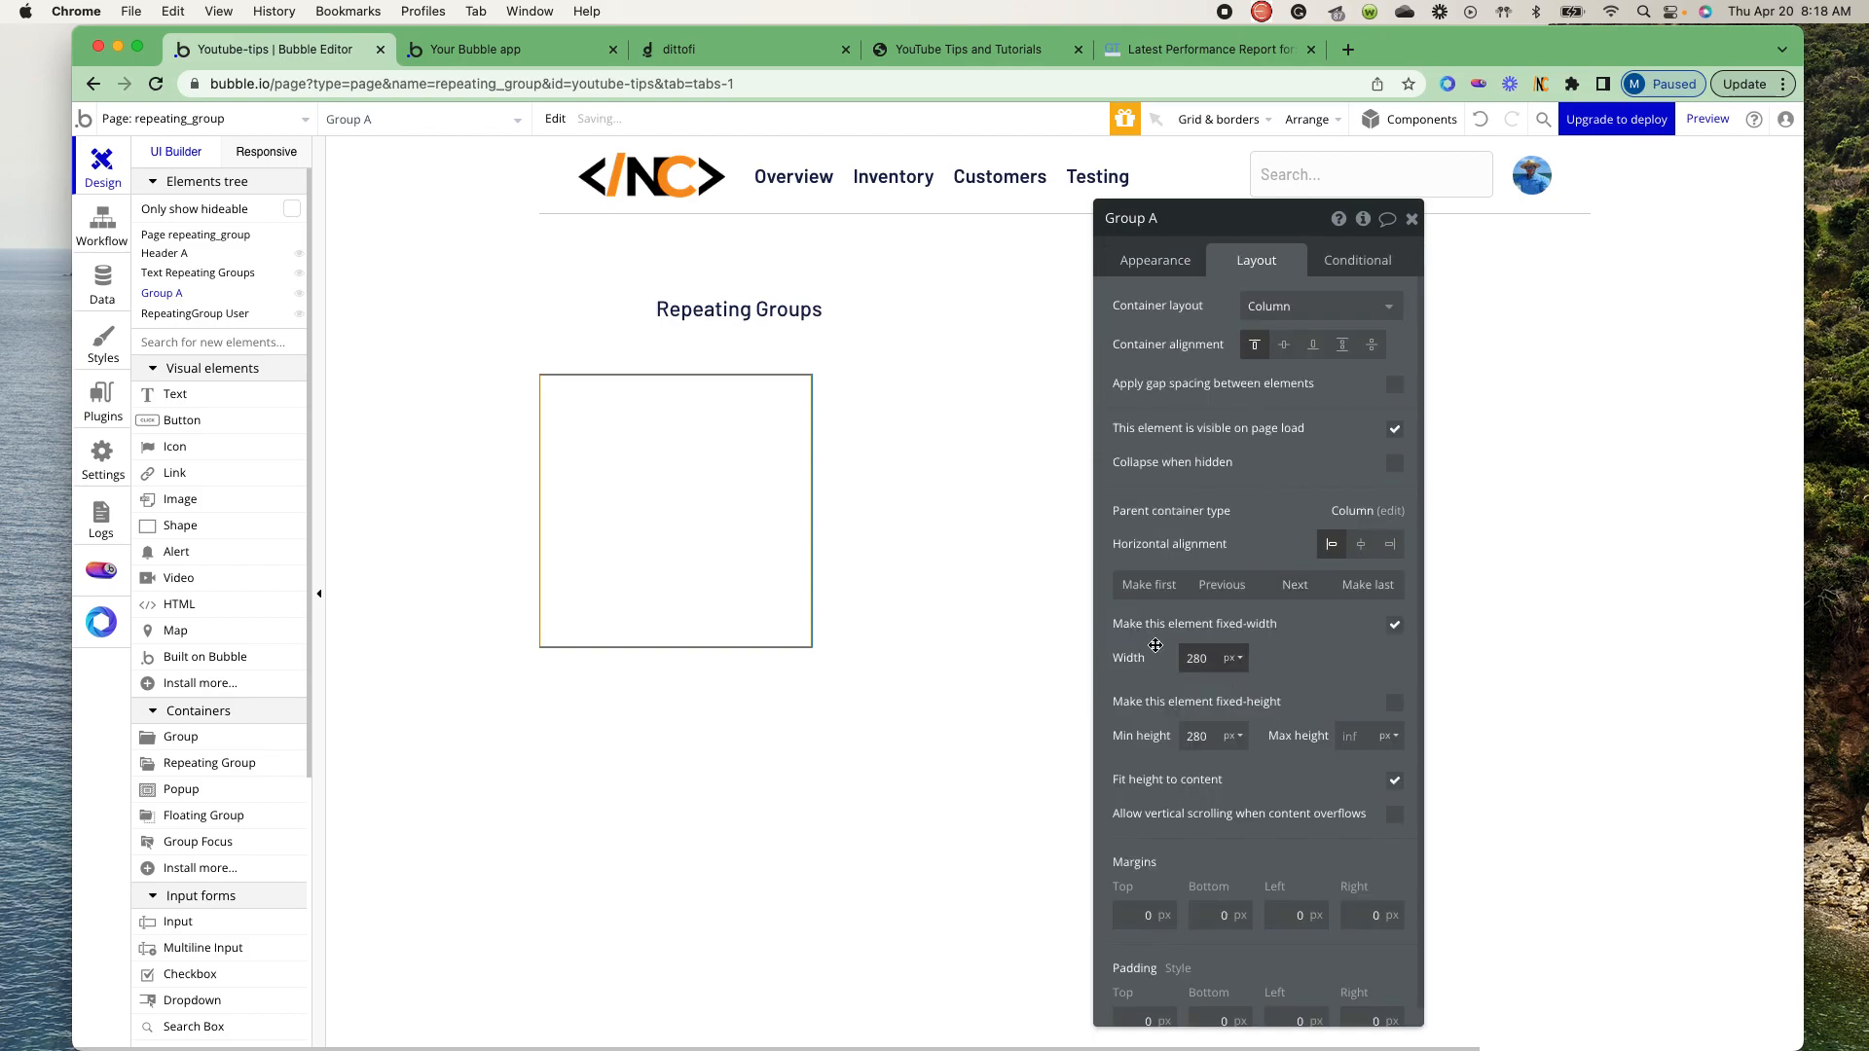
double_click(1199, 658)
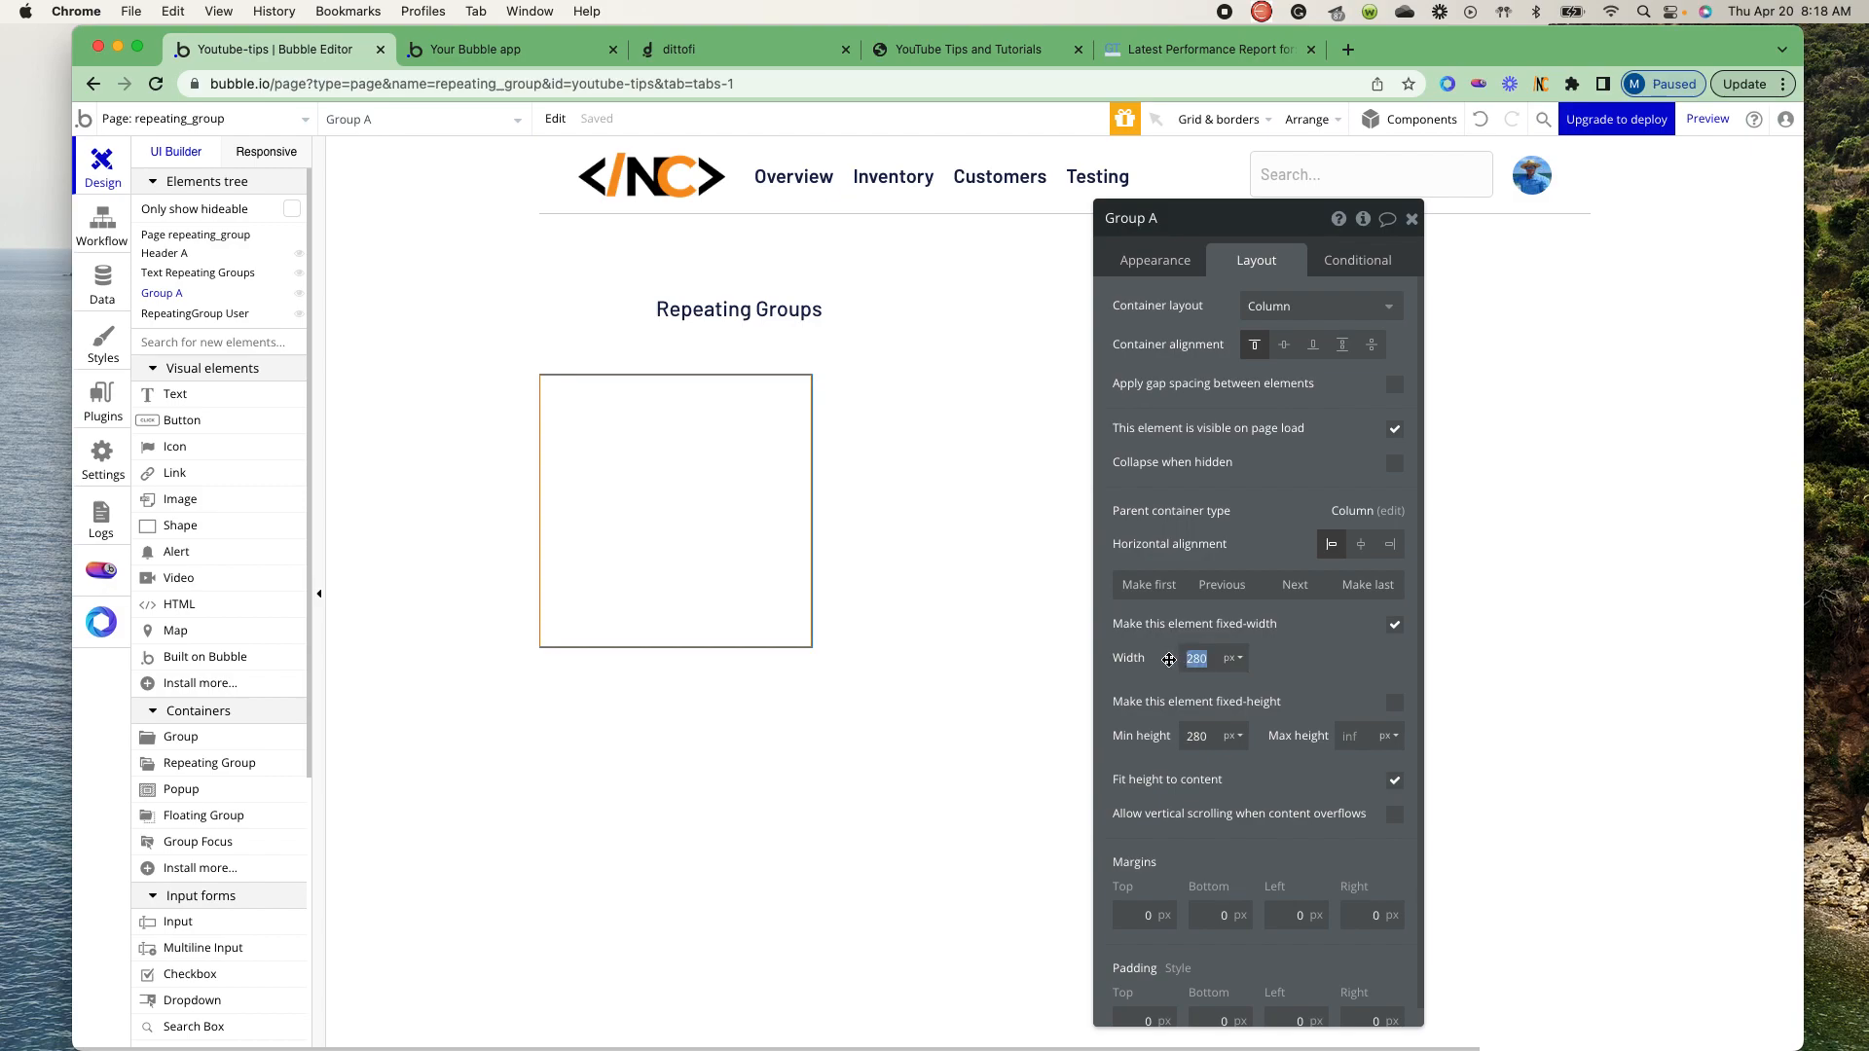
text(20)
click(1394, 626)
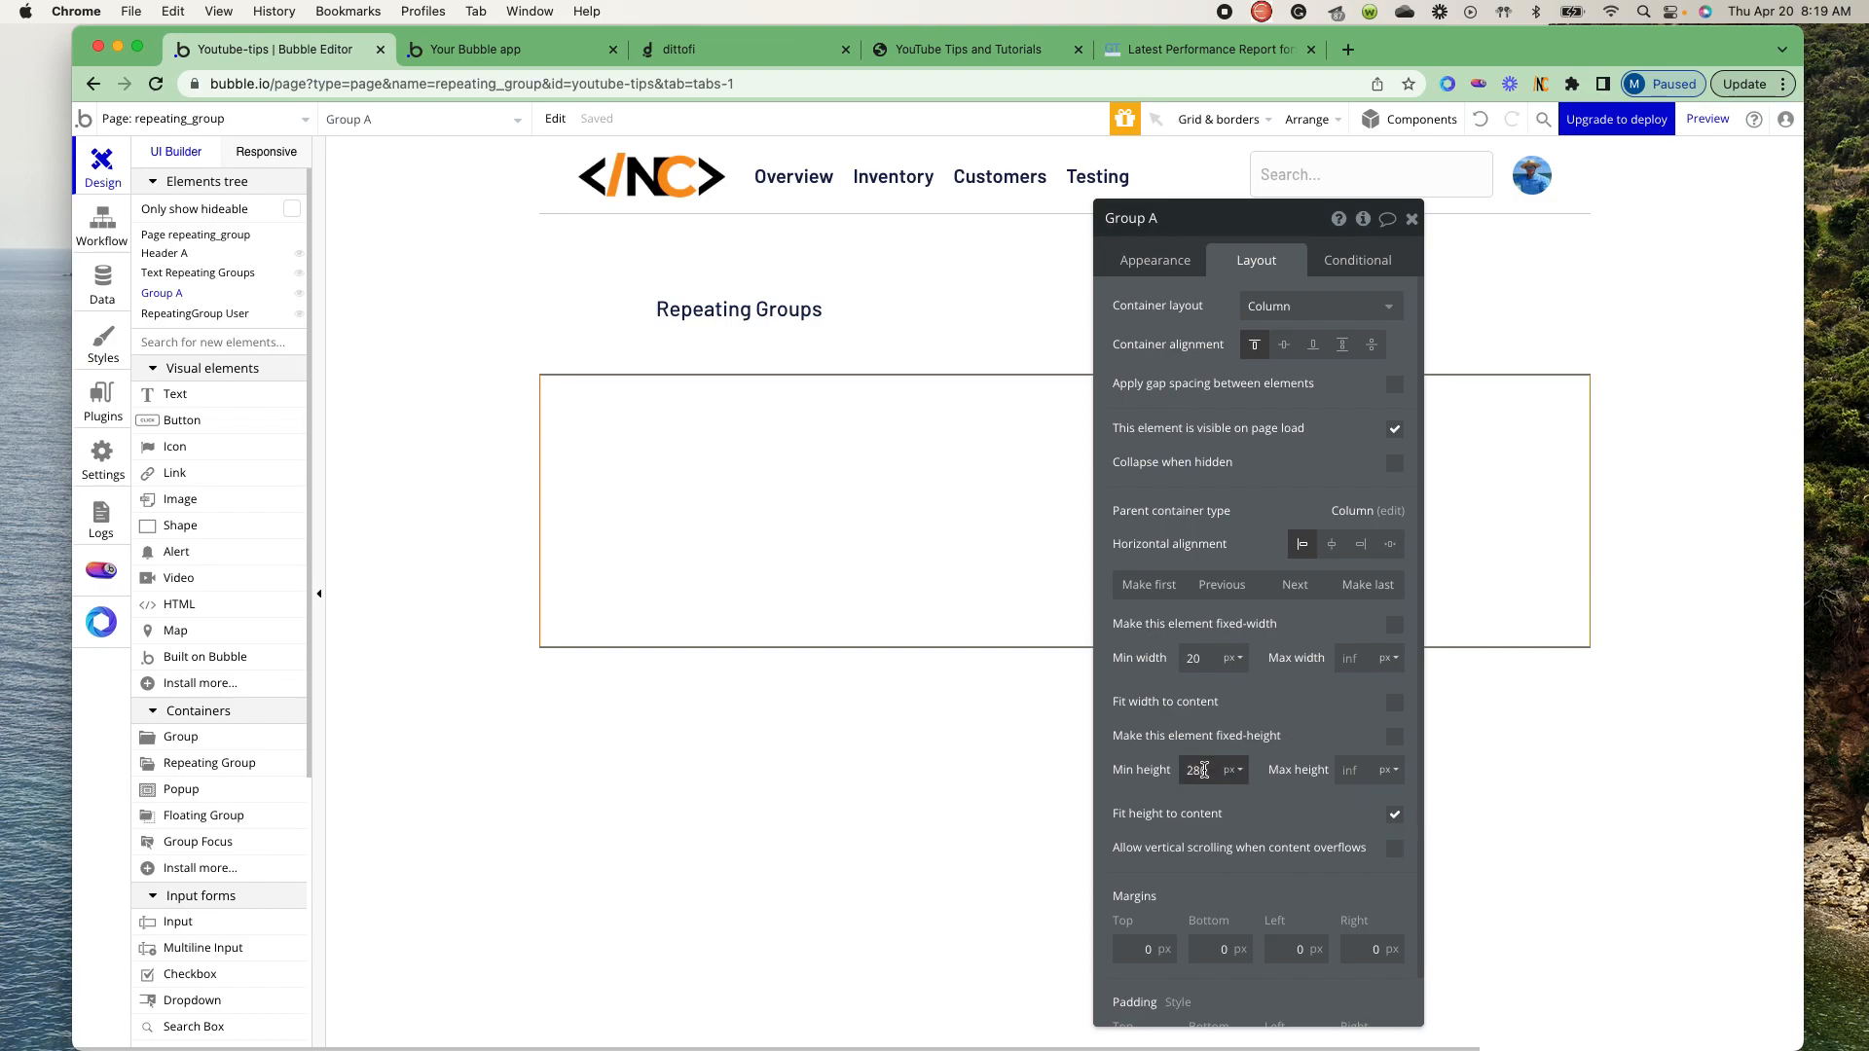
- Set Group A's minimum height to 20 px
drag(1205, 771, 1149, 769)
text(20)
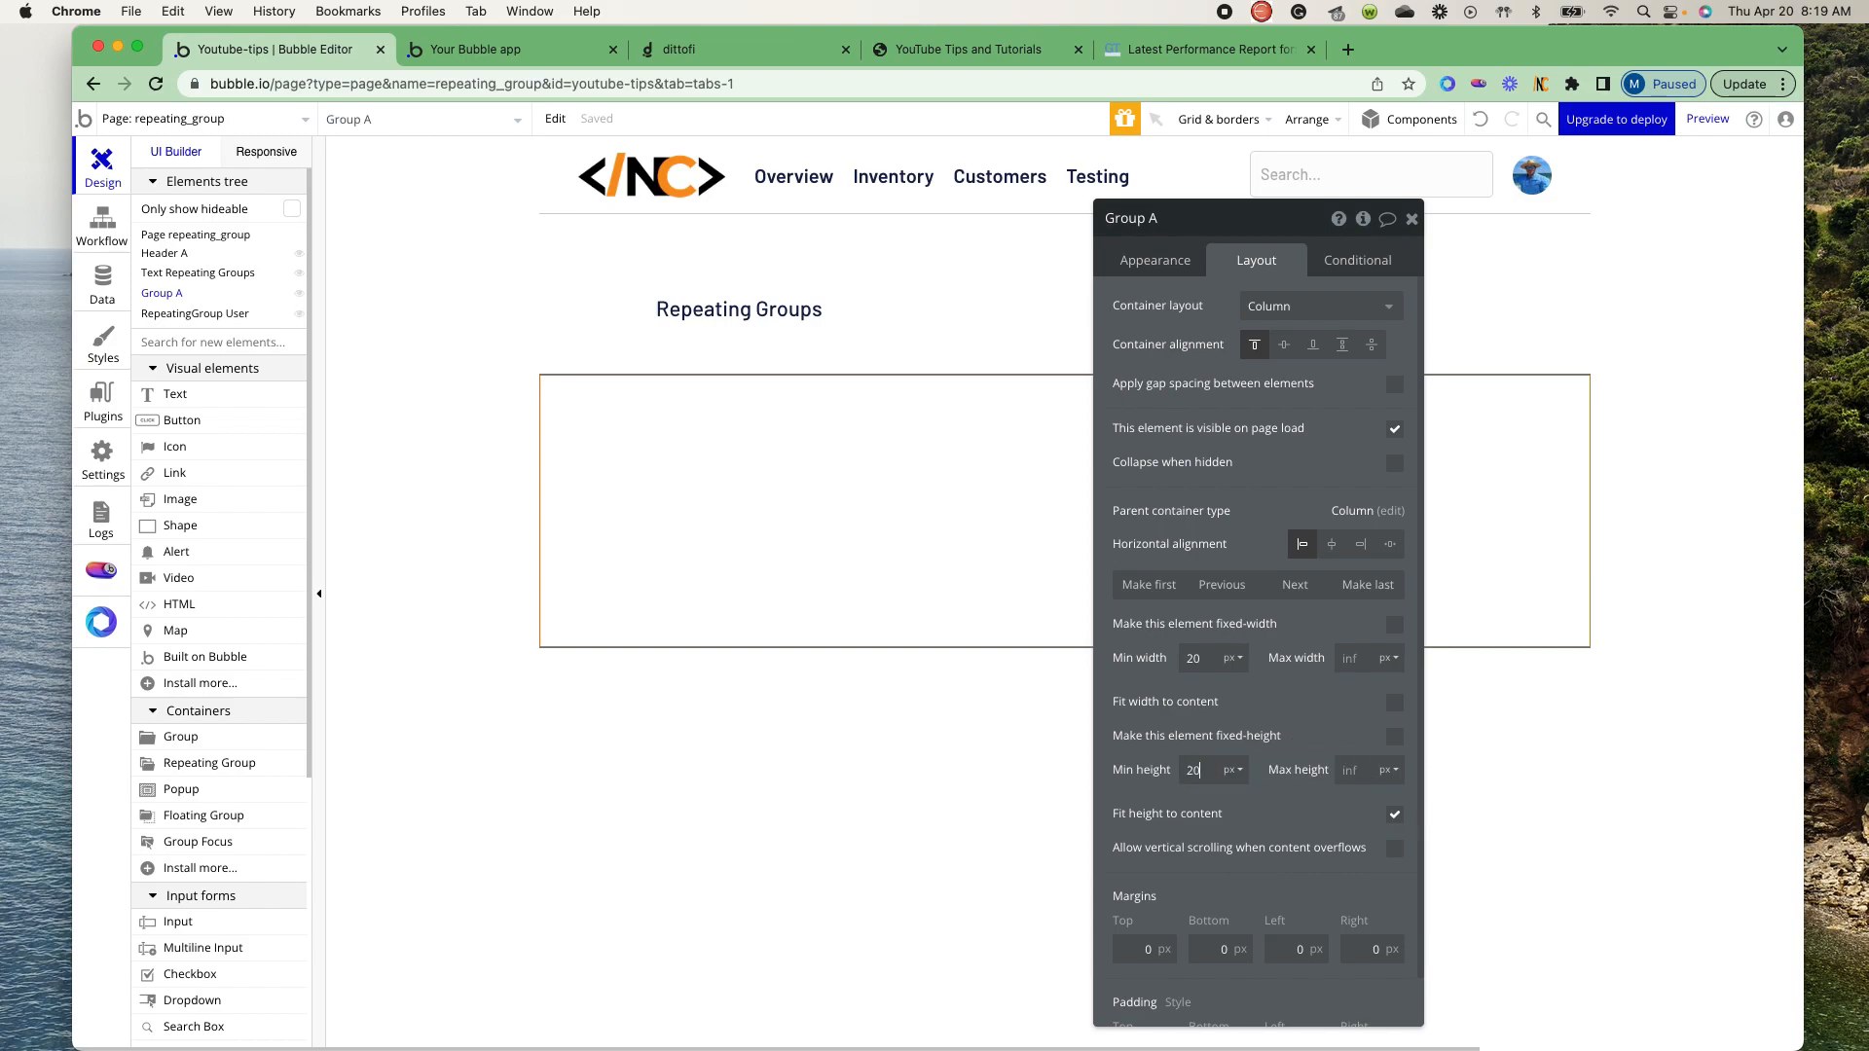
click(1313, 831)
- Nest Group A inside the User repeating group
mouse_move(737, 388)
mouse_down()
mouse_move(718, 462)
mouse_move(717, 419)
mouse_up()
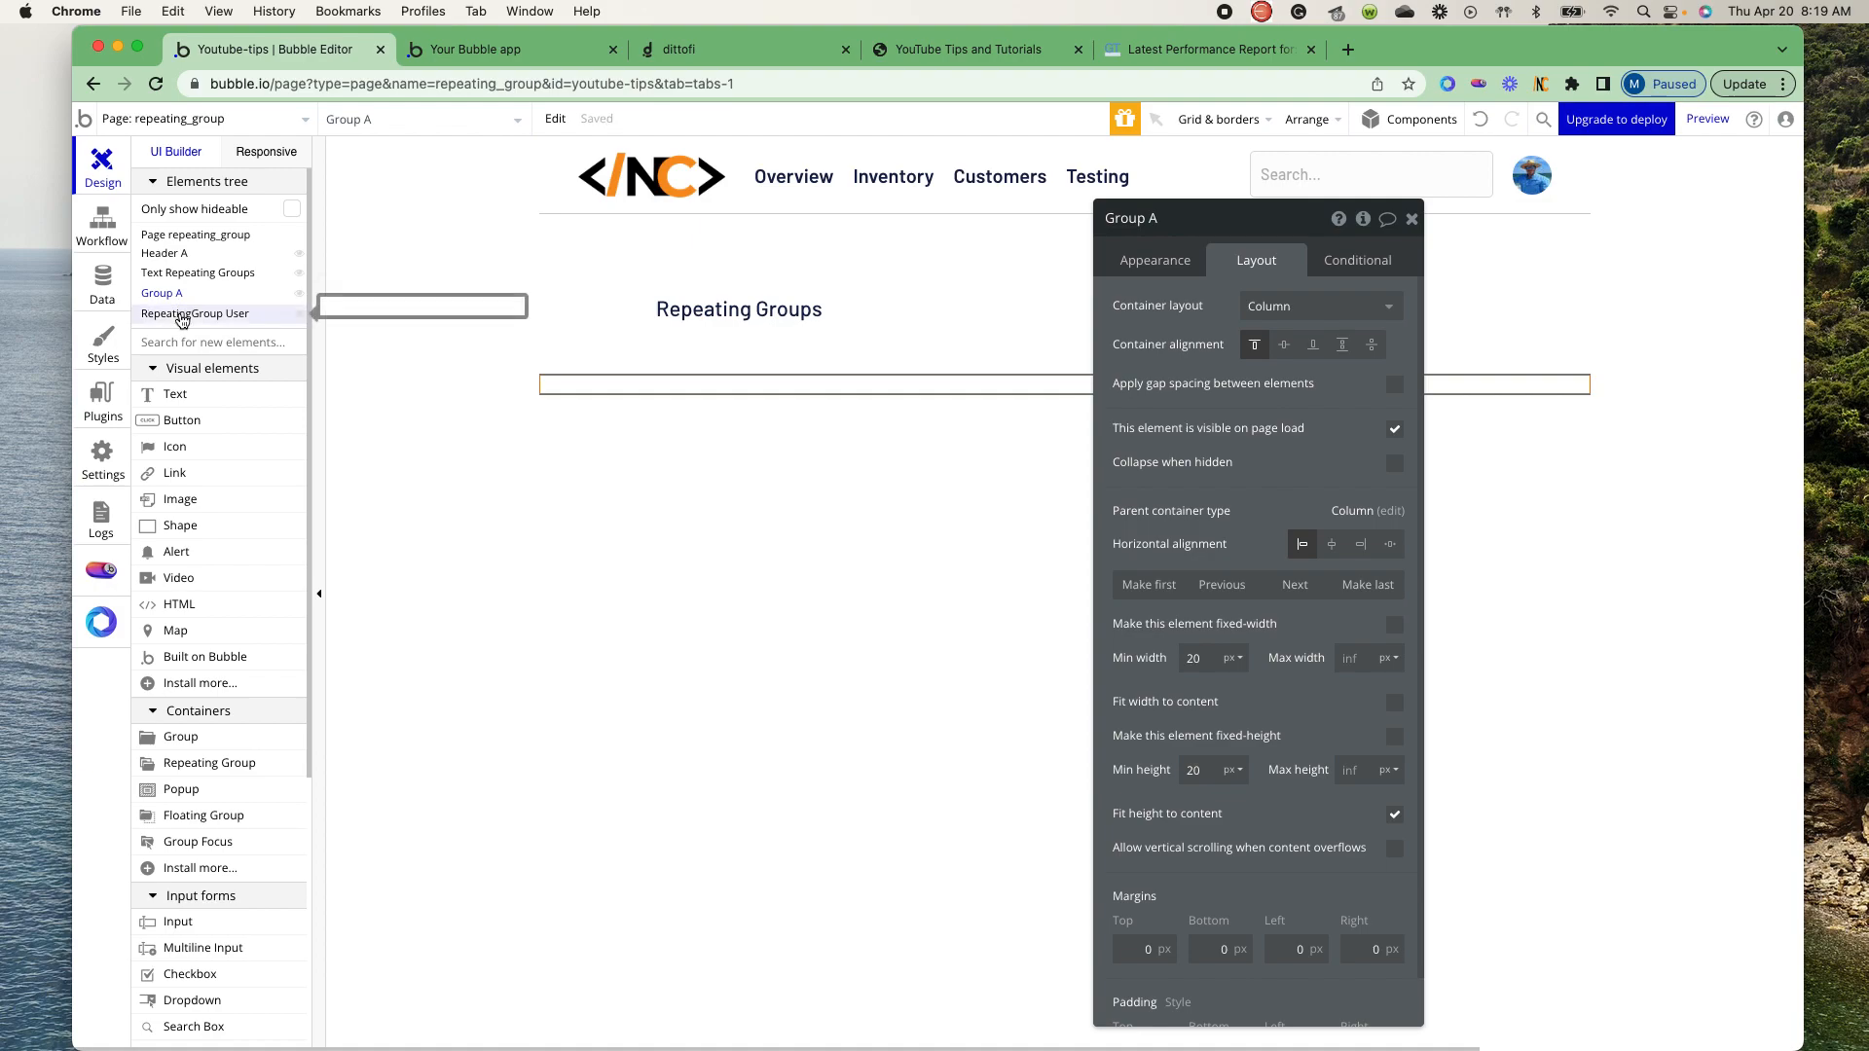
drag(182, 321, 183, 321)
click(136, 295)
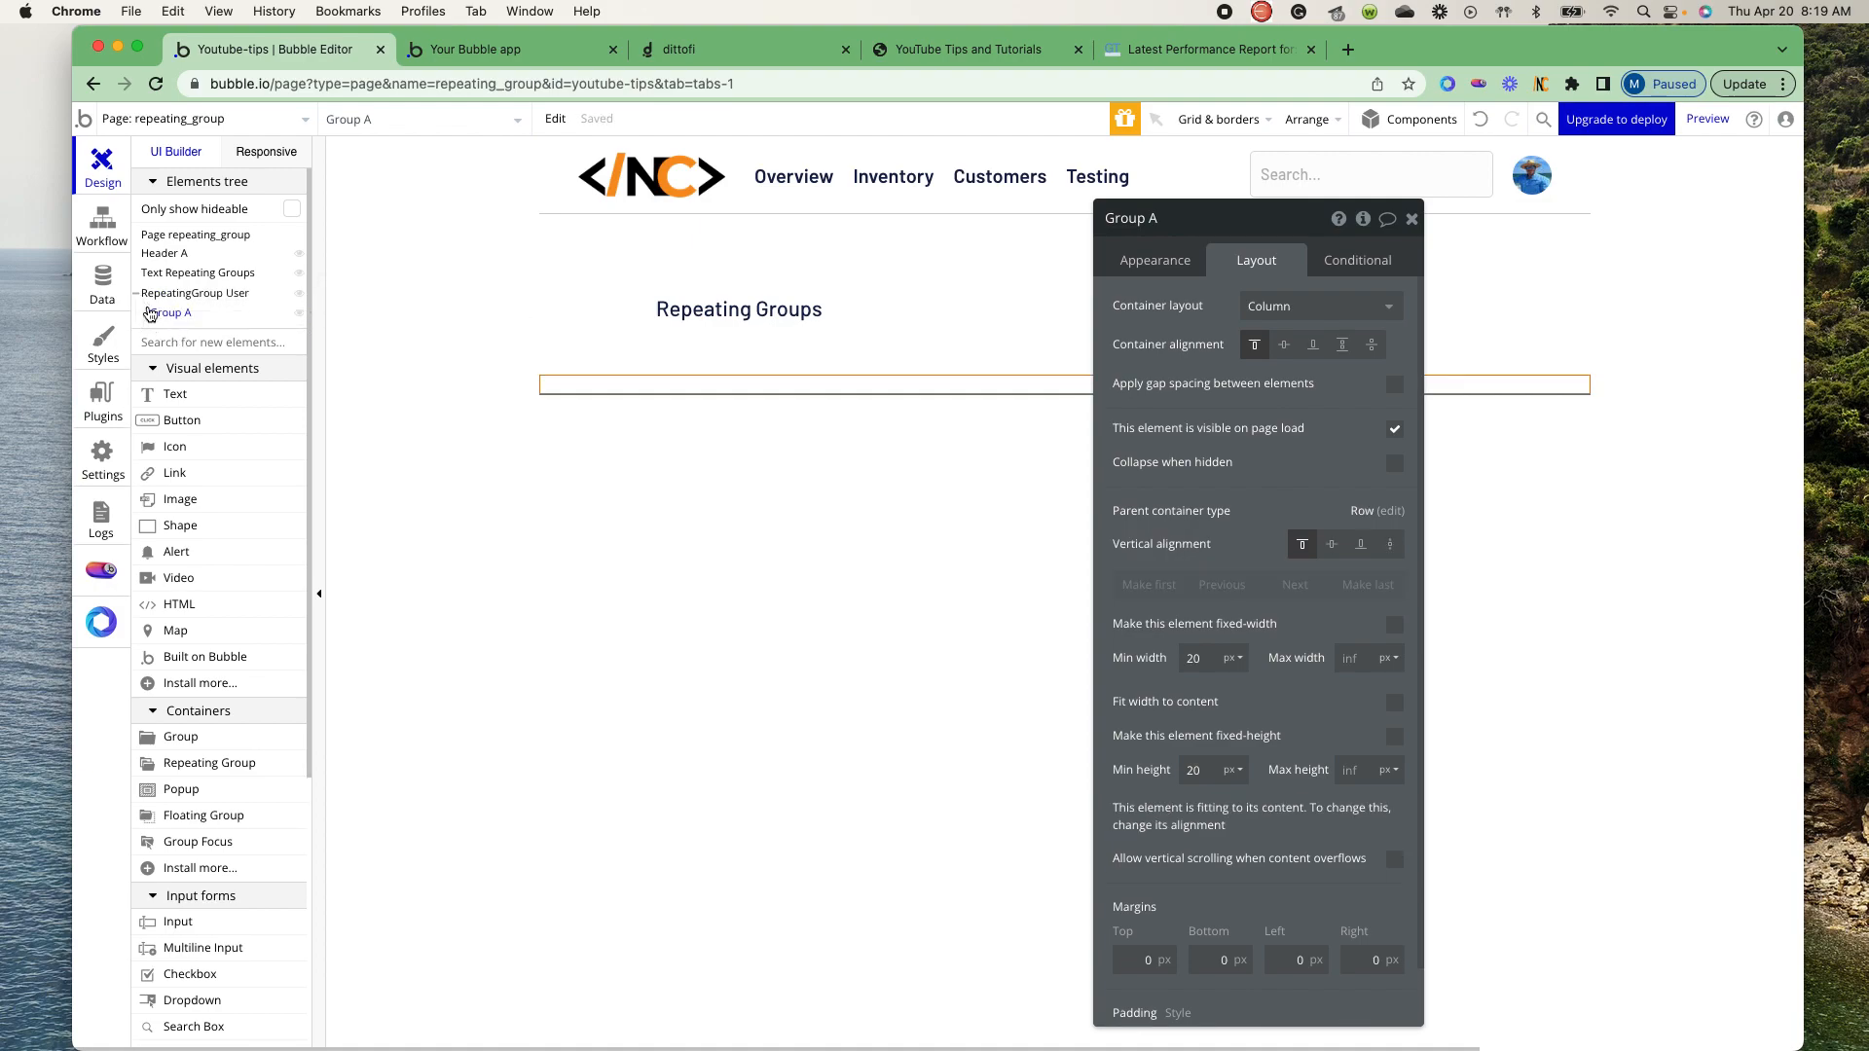
click(442, 299)
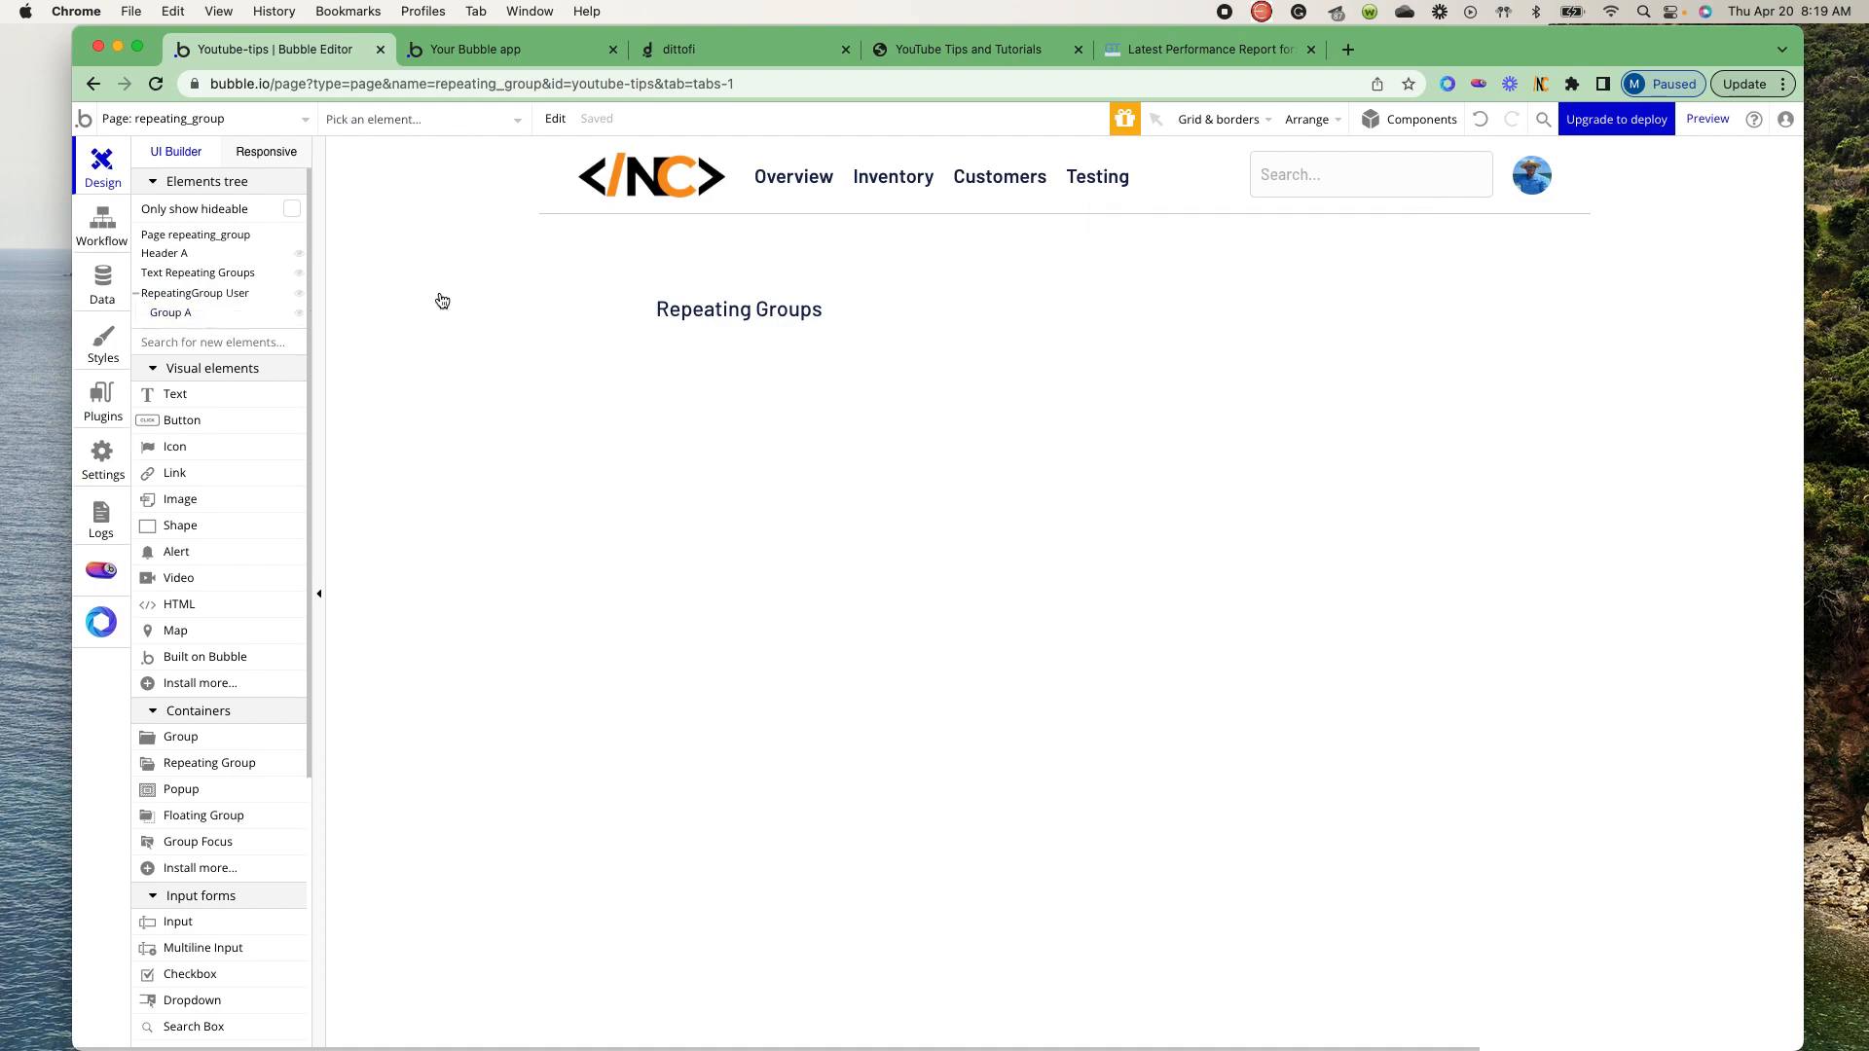
- Rename Group A inside the repeating group as Group Name
click(185, 313)
click(1253, 231)
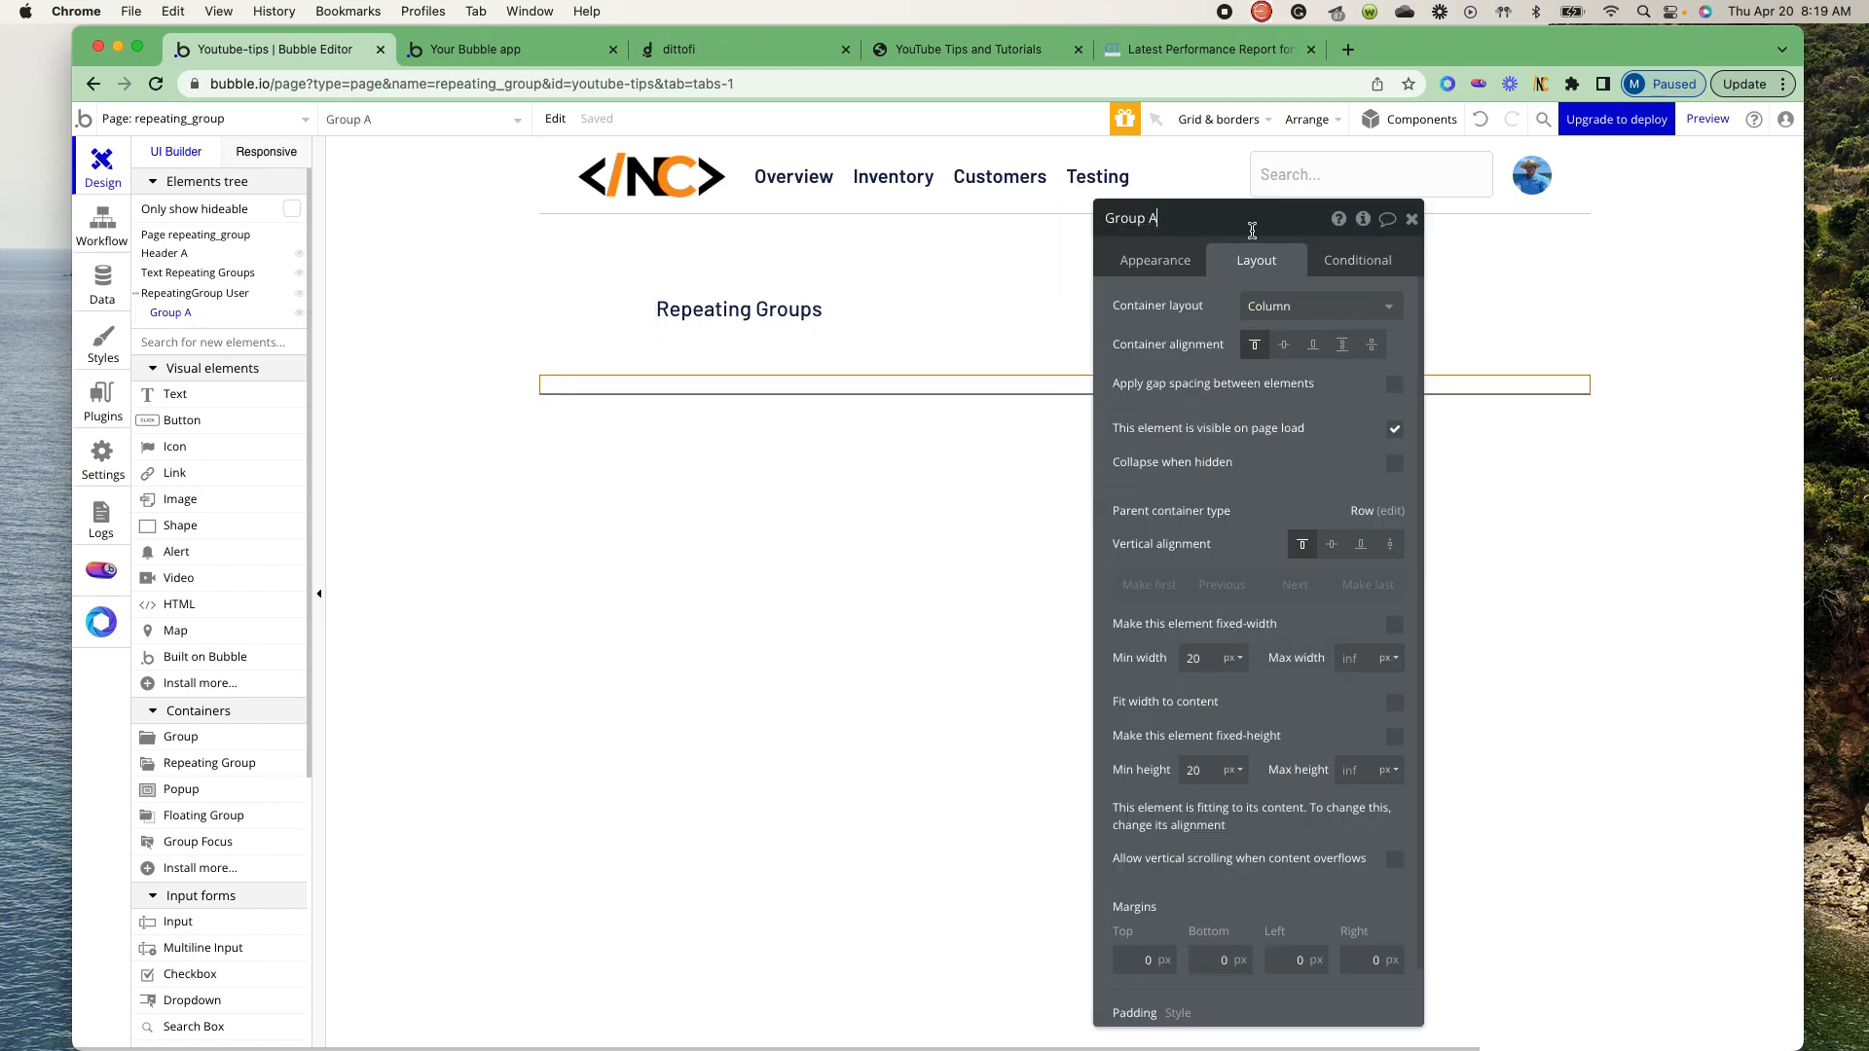
key(BackSpace)
- Set Group Name's type of content to User and its data source to Current cell's User
click(1155, 265)
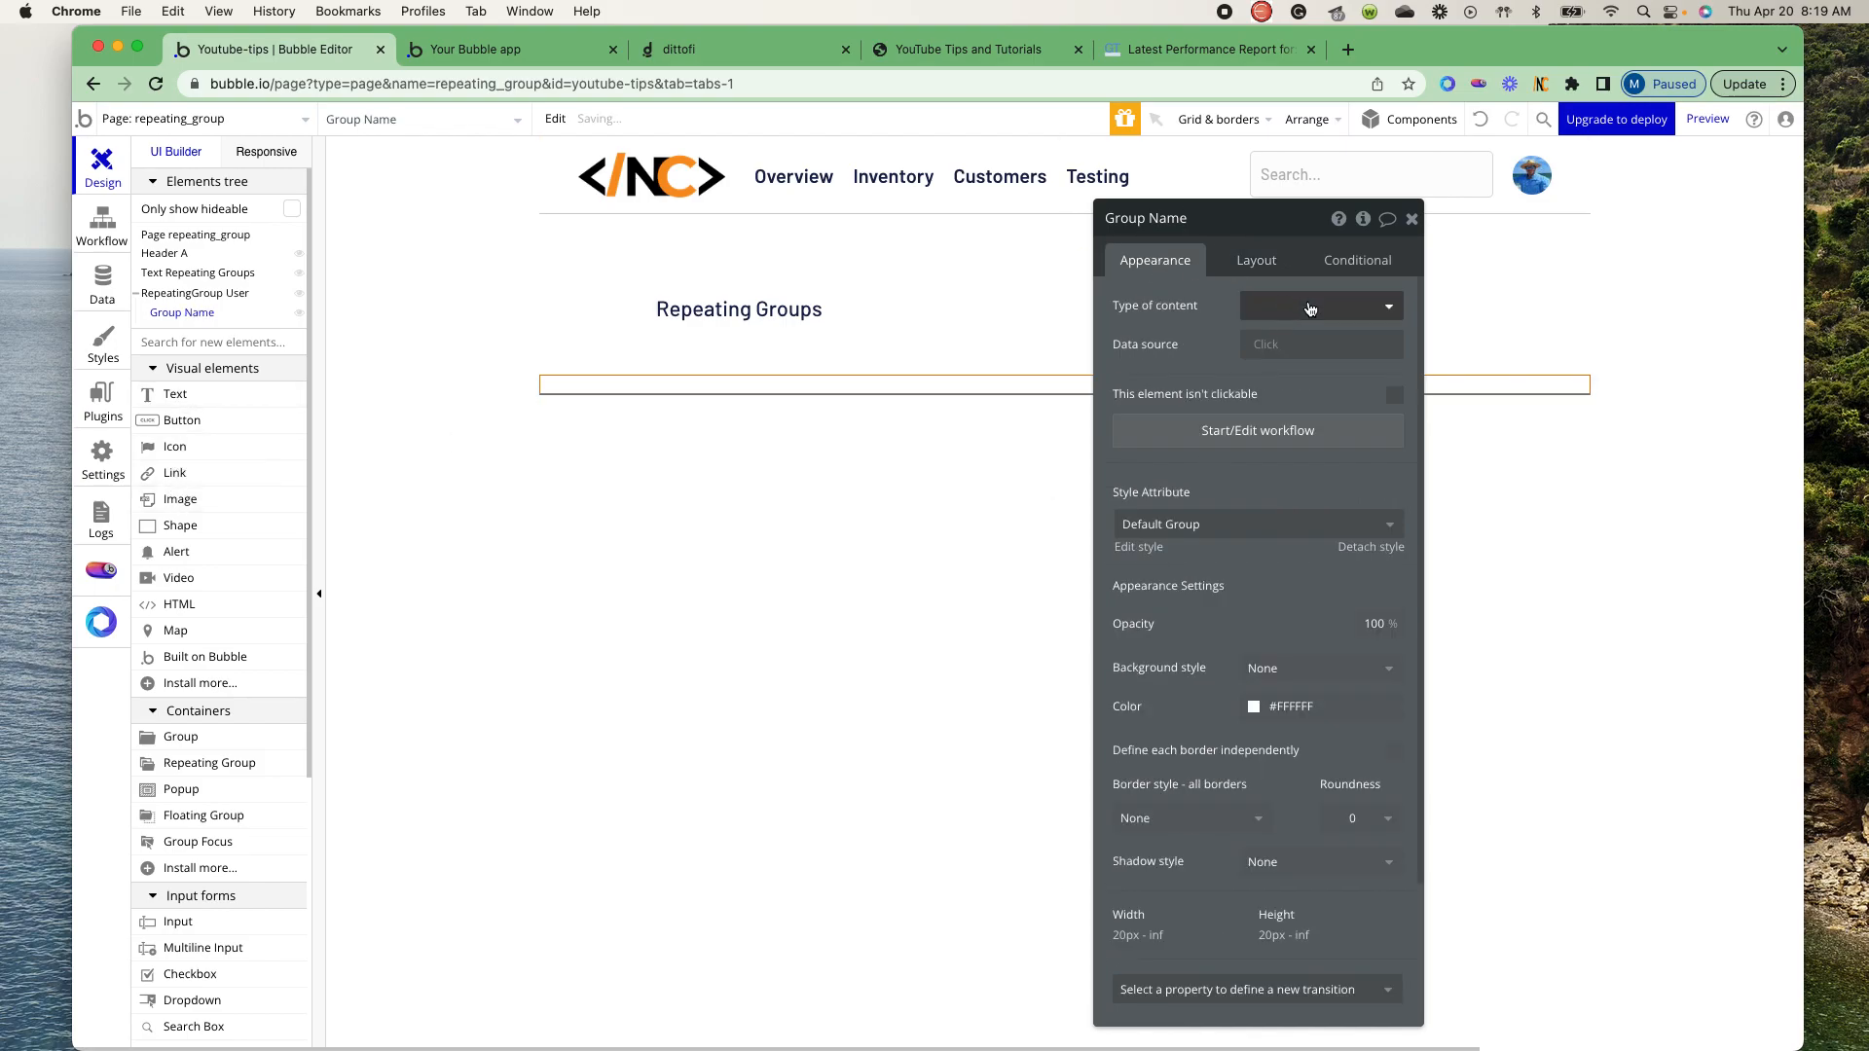
click(1355, 307)
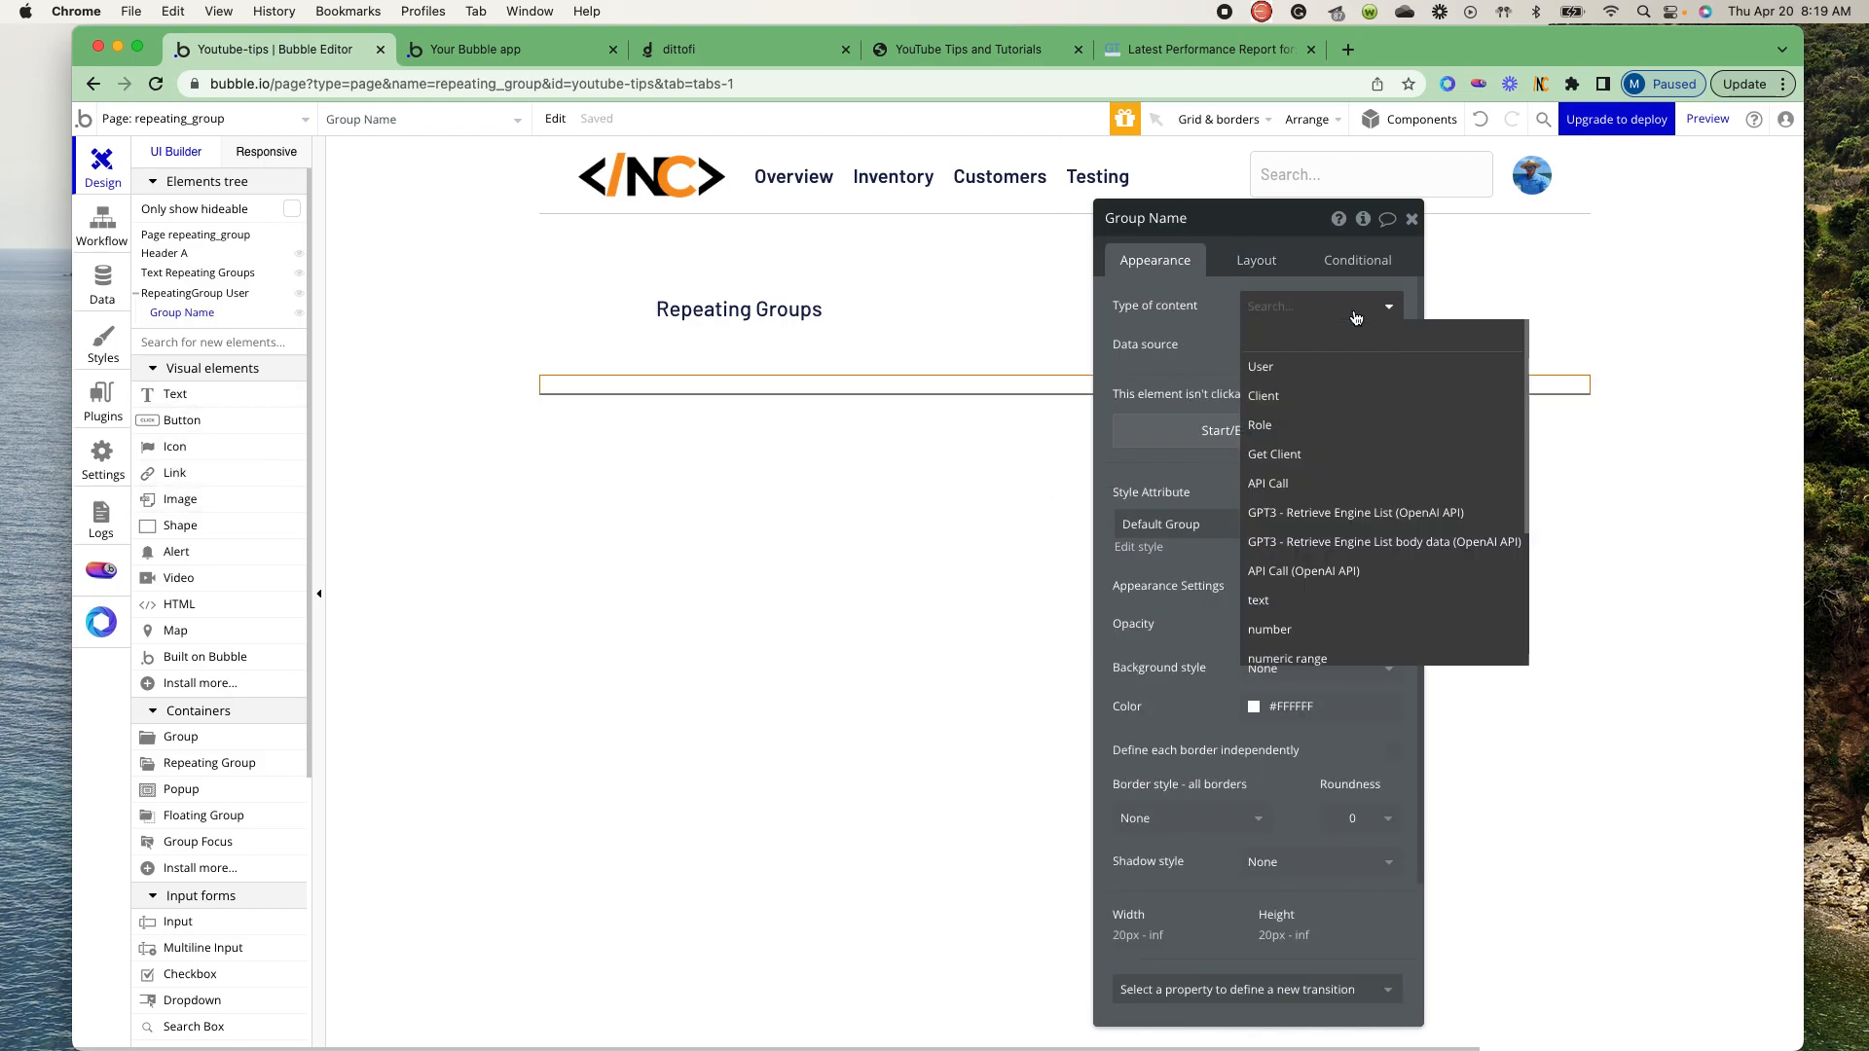
click(1297, 366)
click(1255, 342)
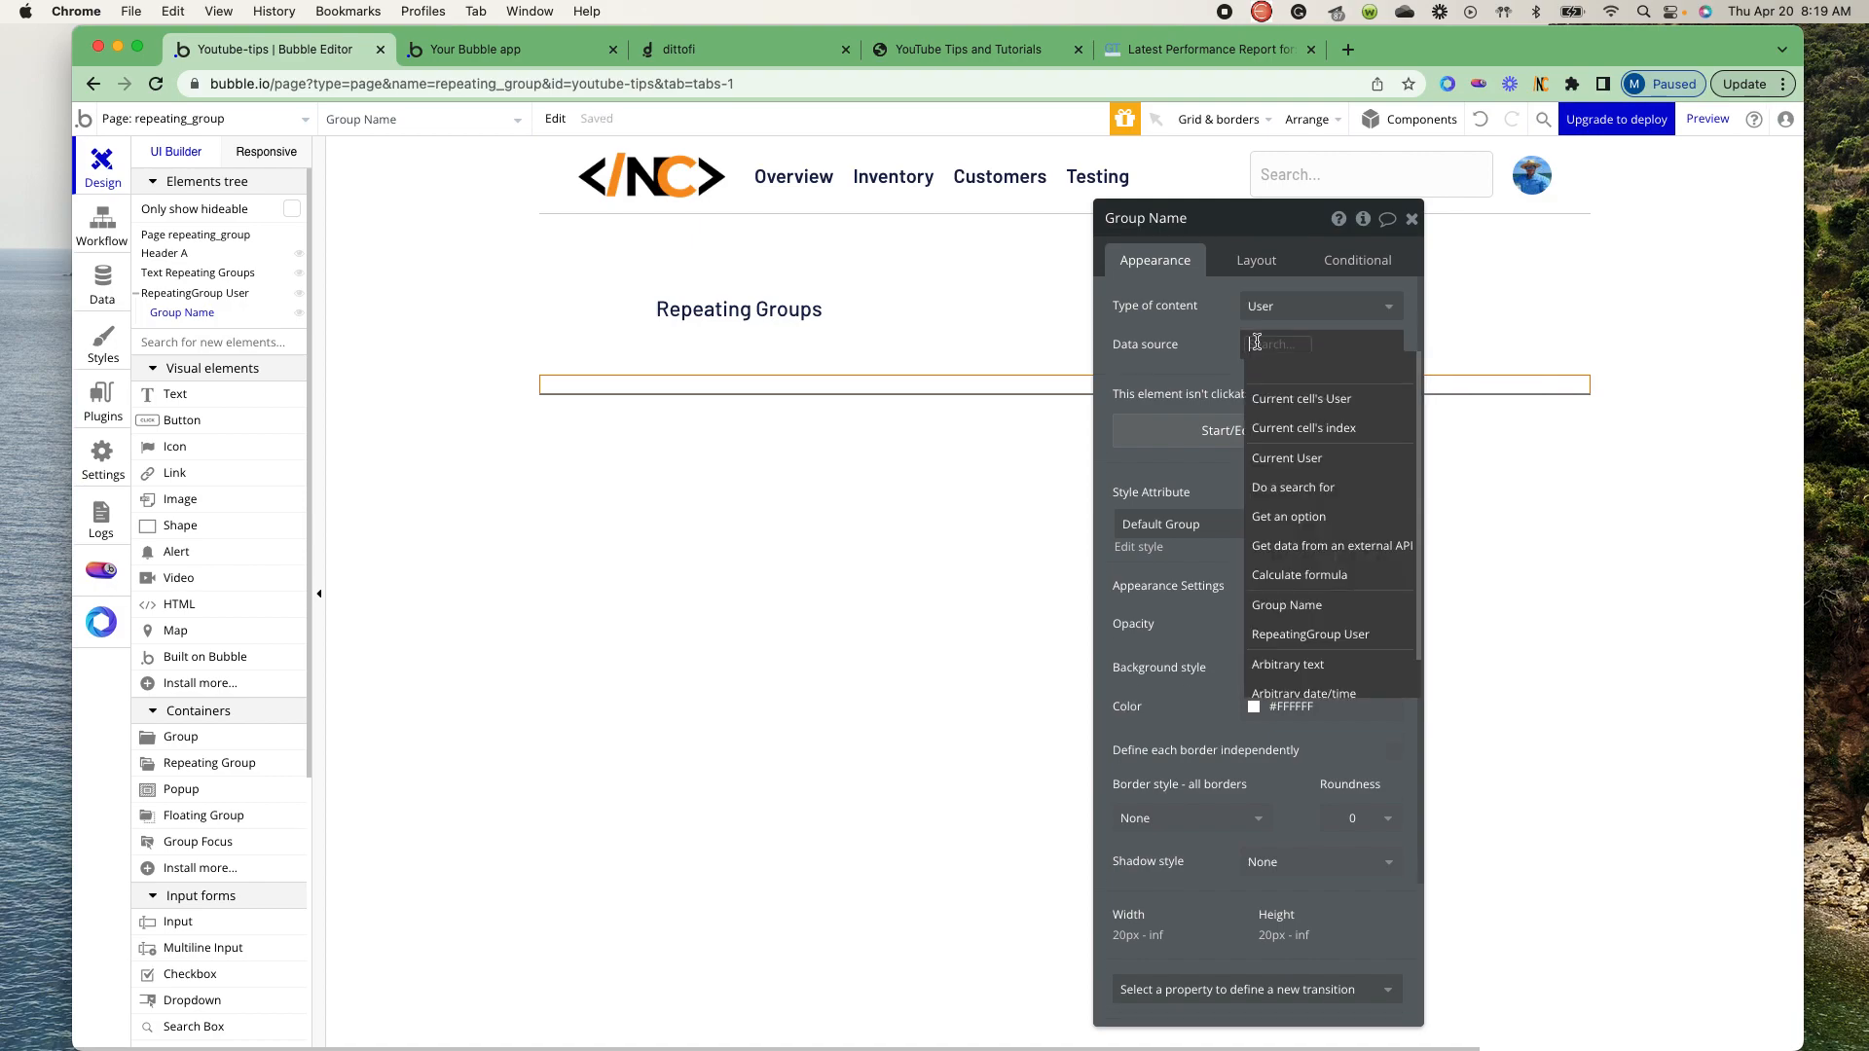
click(1280, 398)
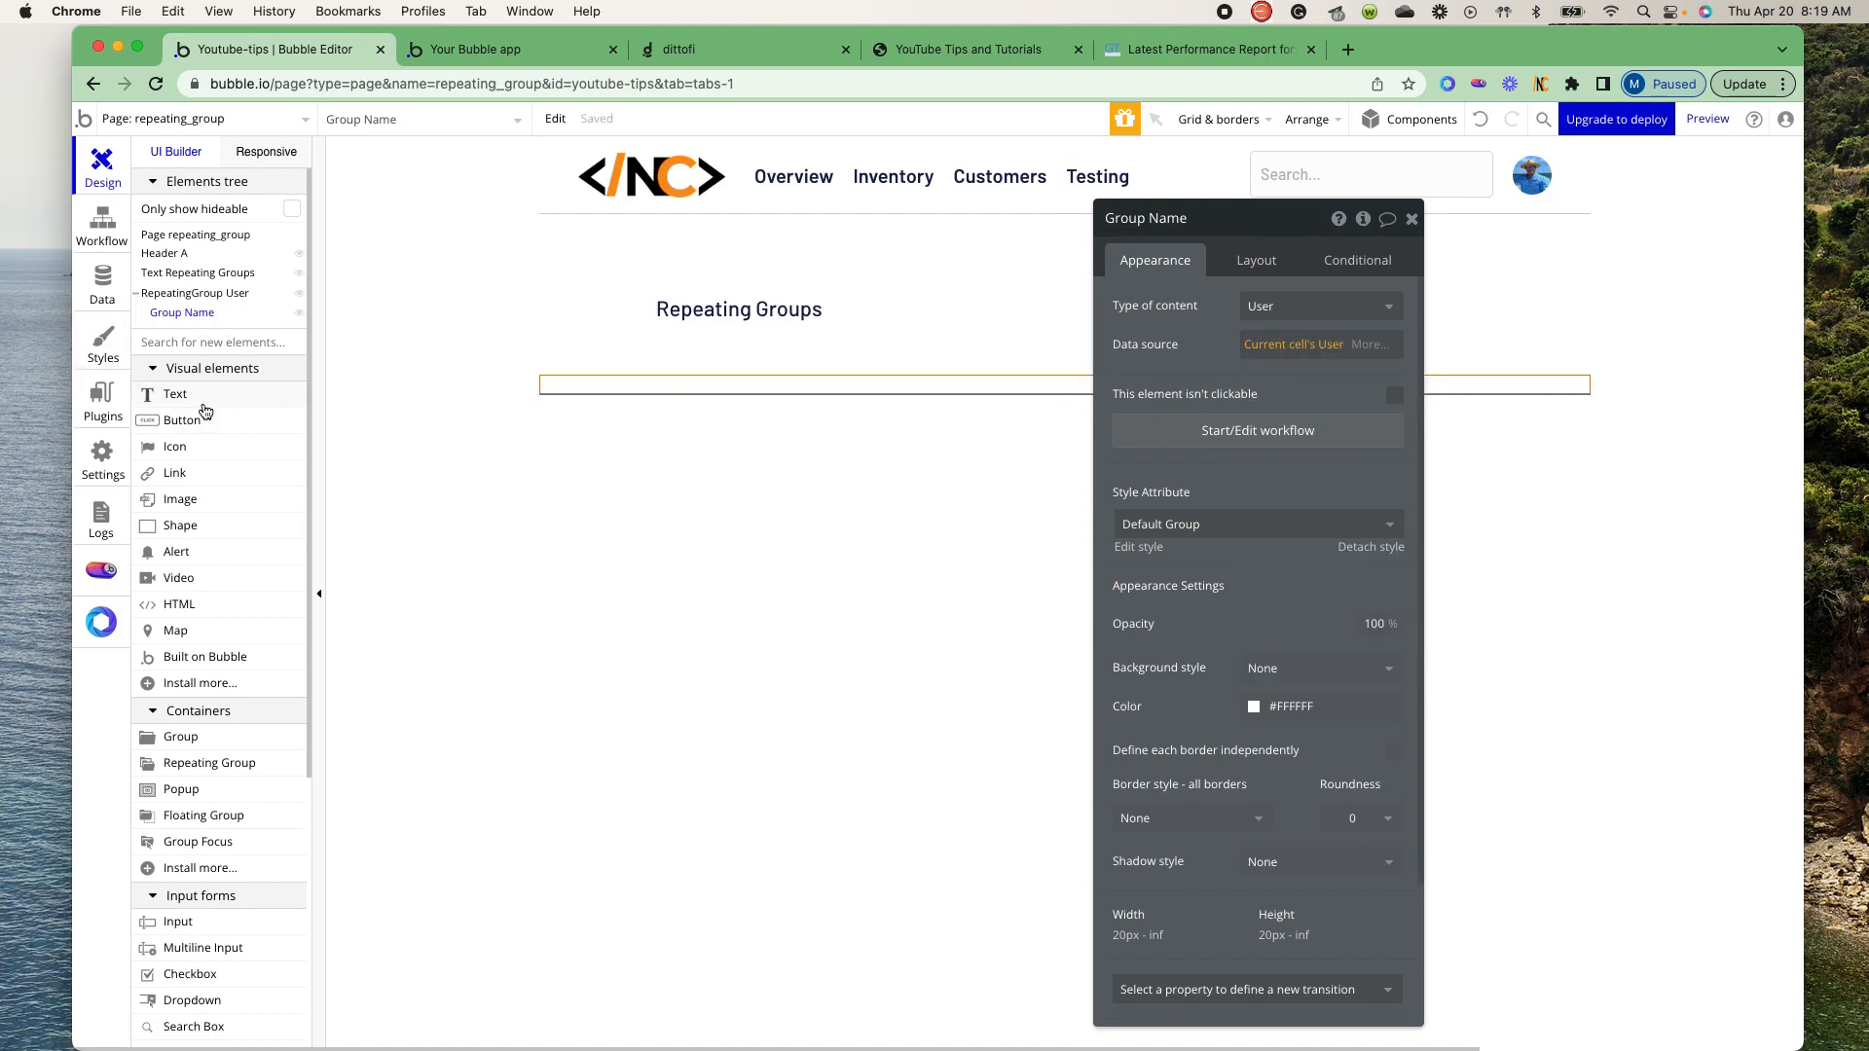
- Add a text element inside Group Name showing the dynamic value Parent group's User's first_name
click(171, 395)
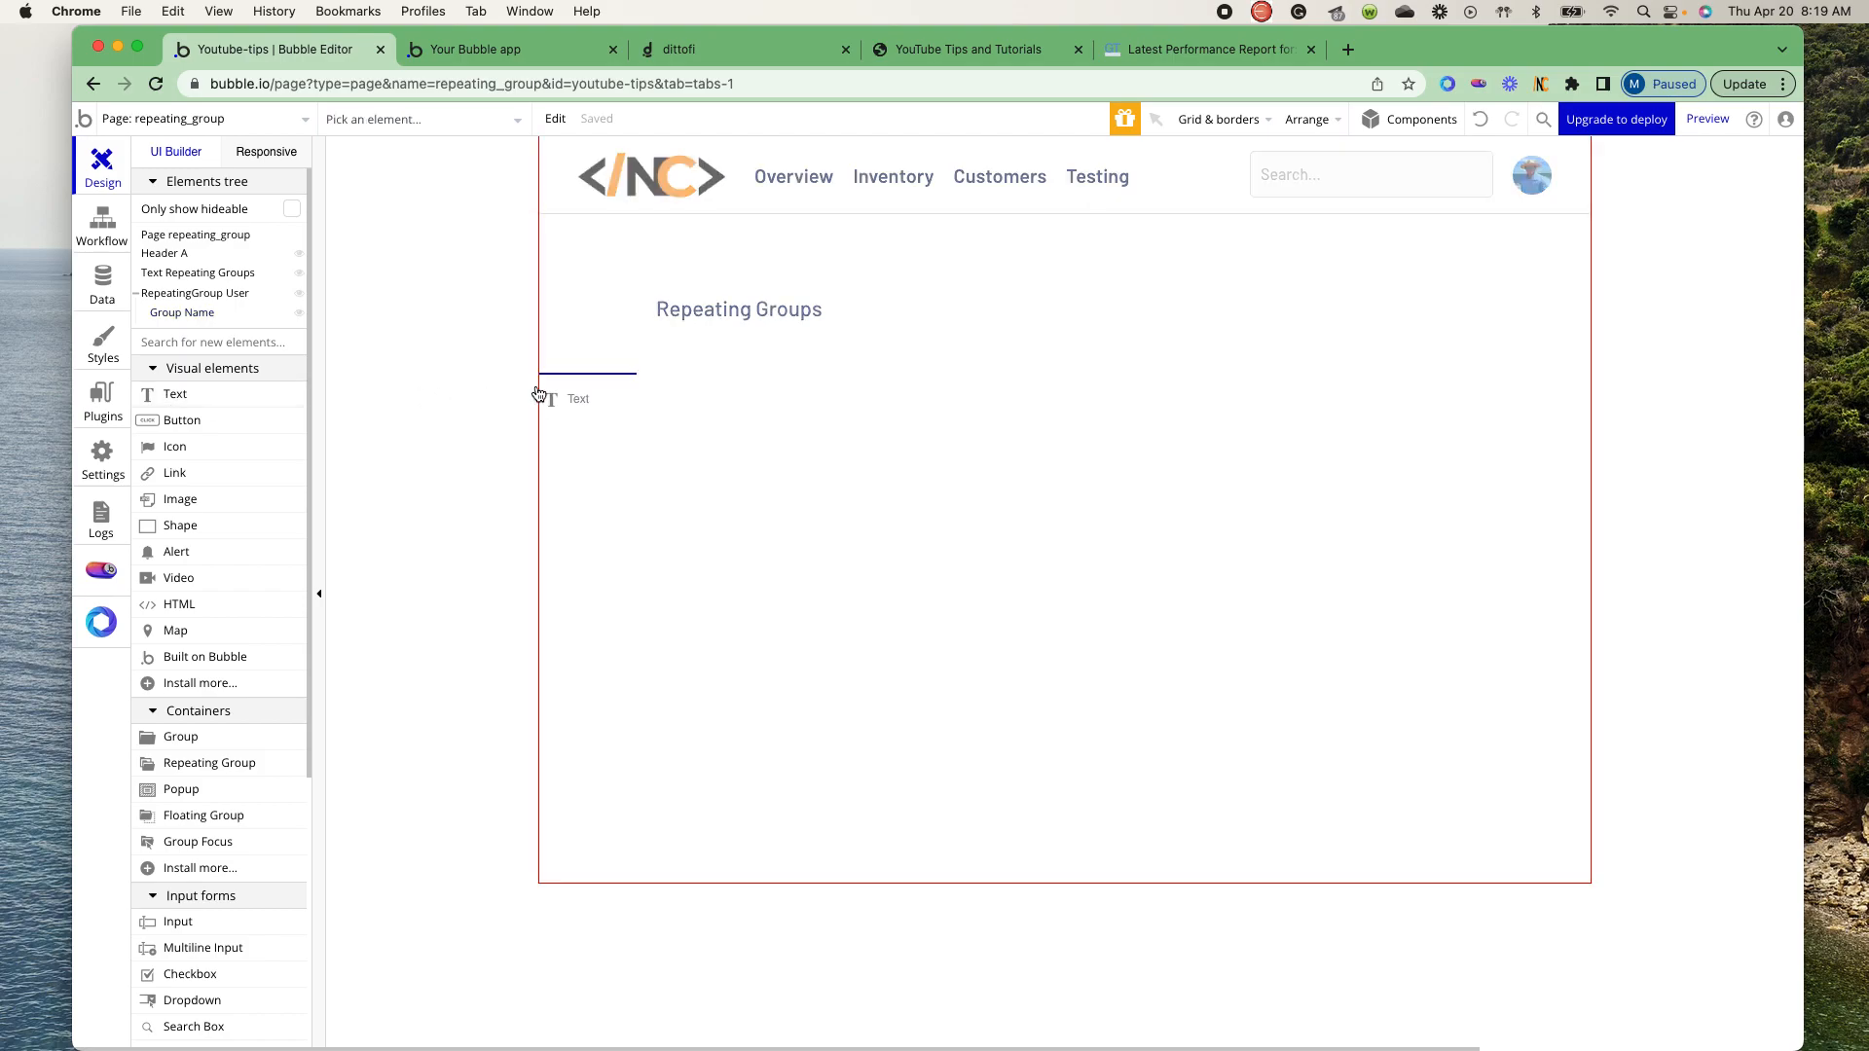
click(597, 385)
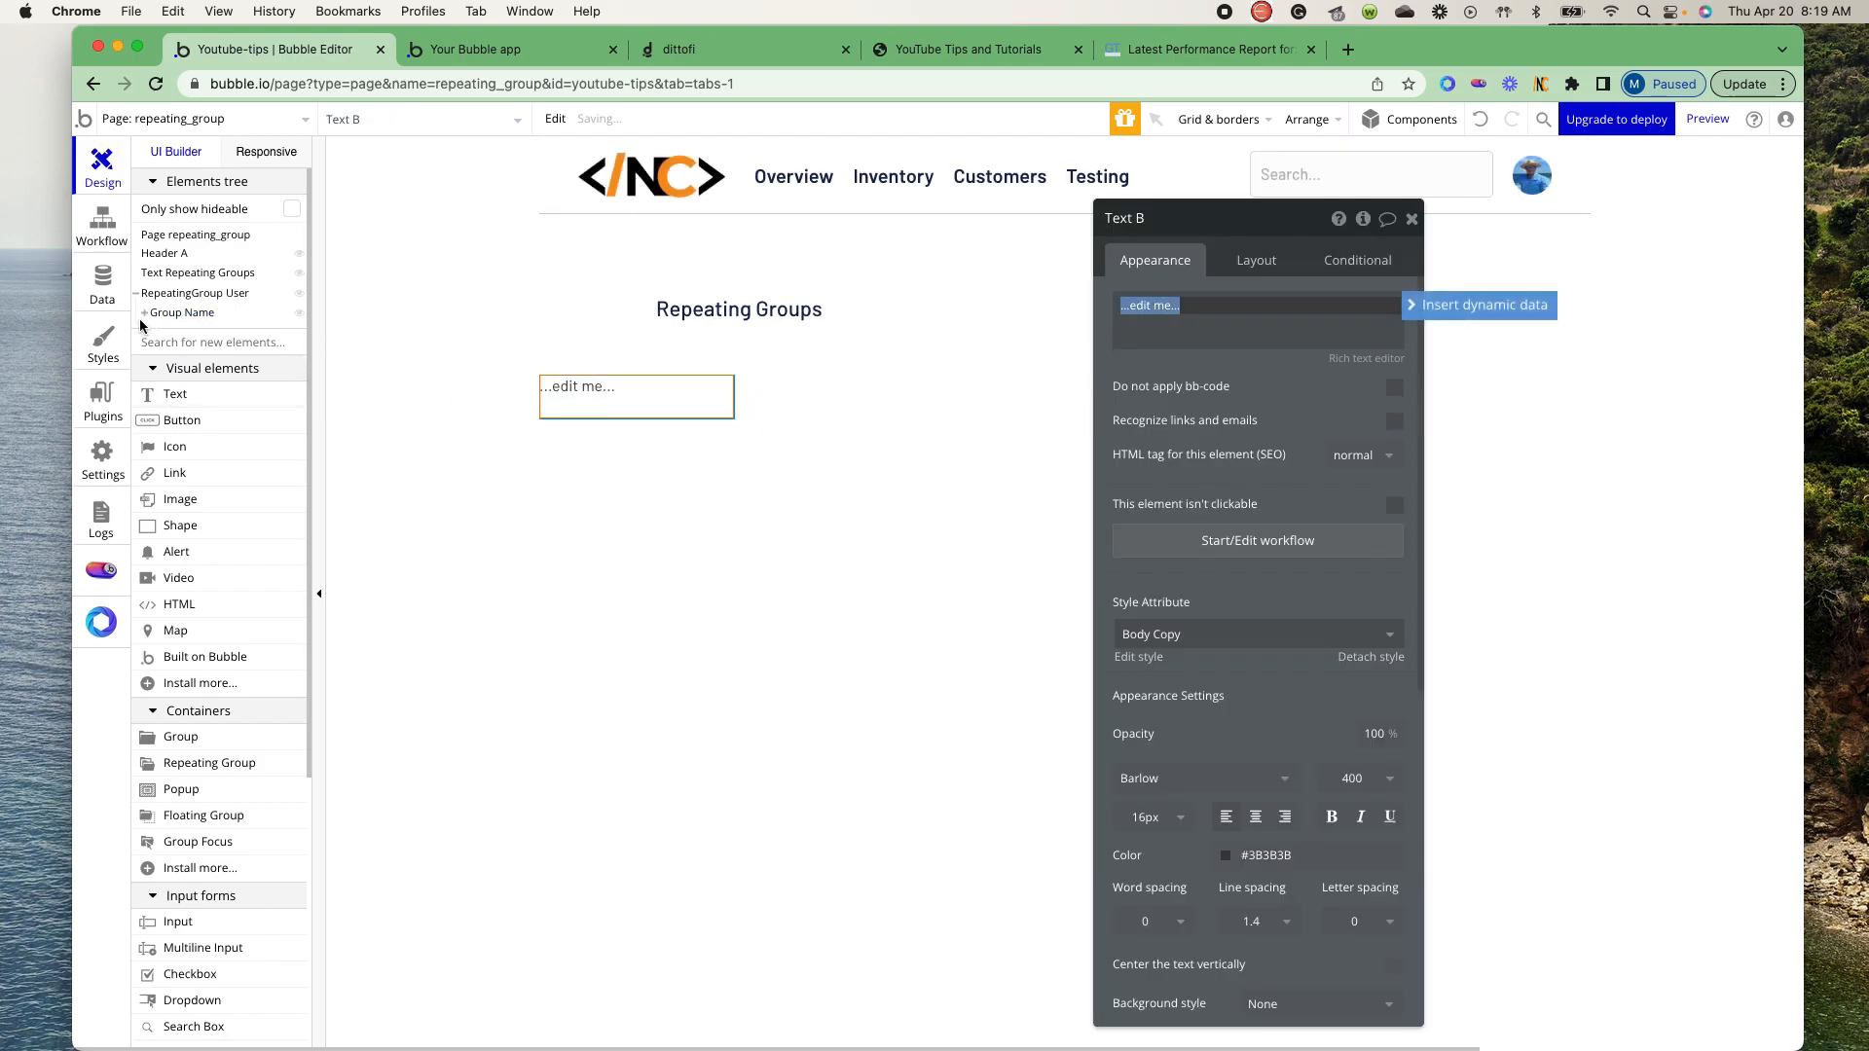
click(1416, 308)
click(1184, 362)
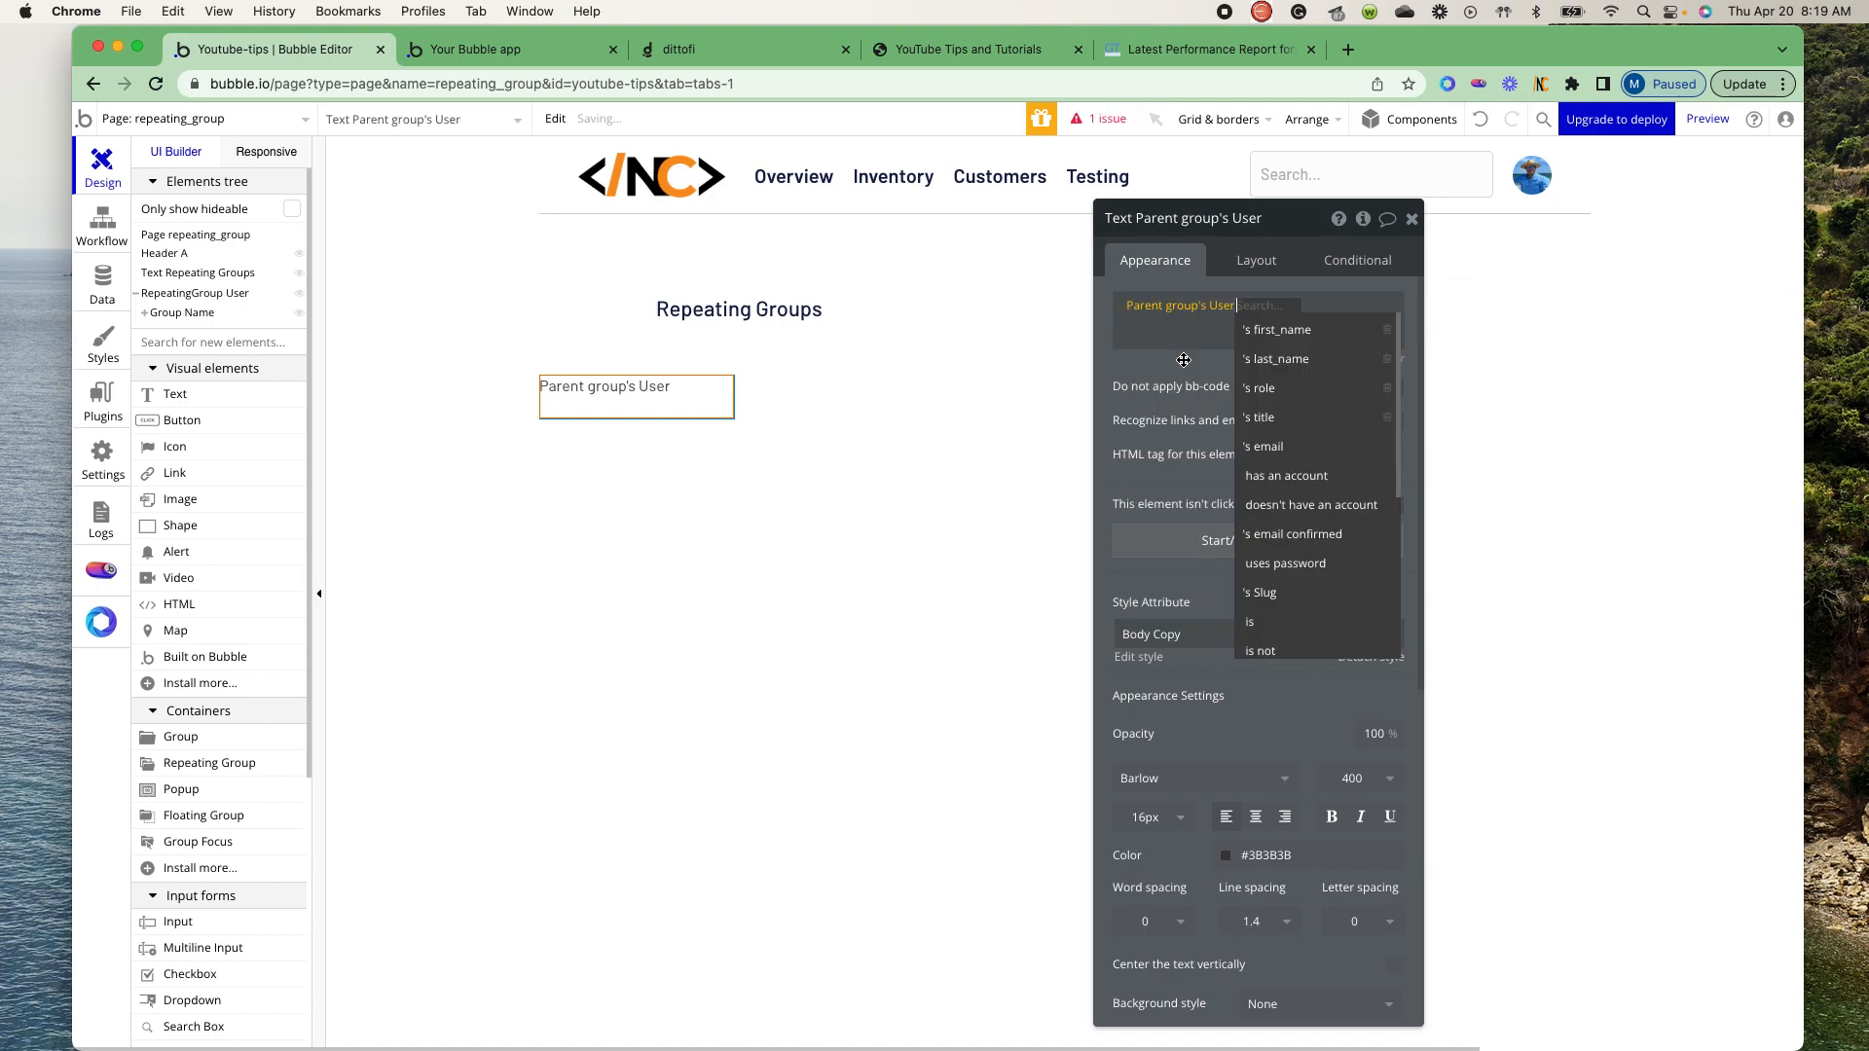
click(1268, 325)
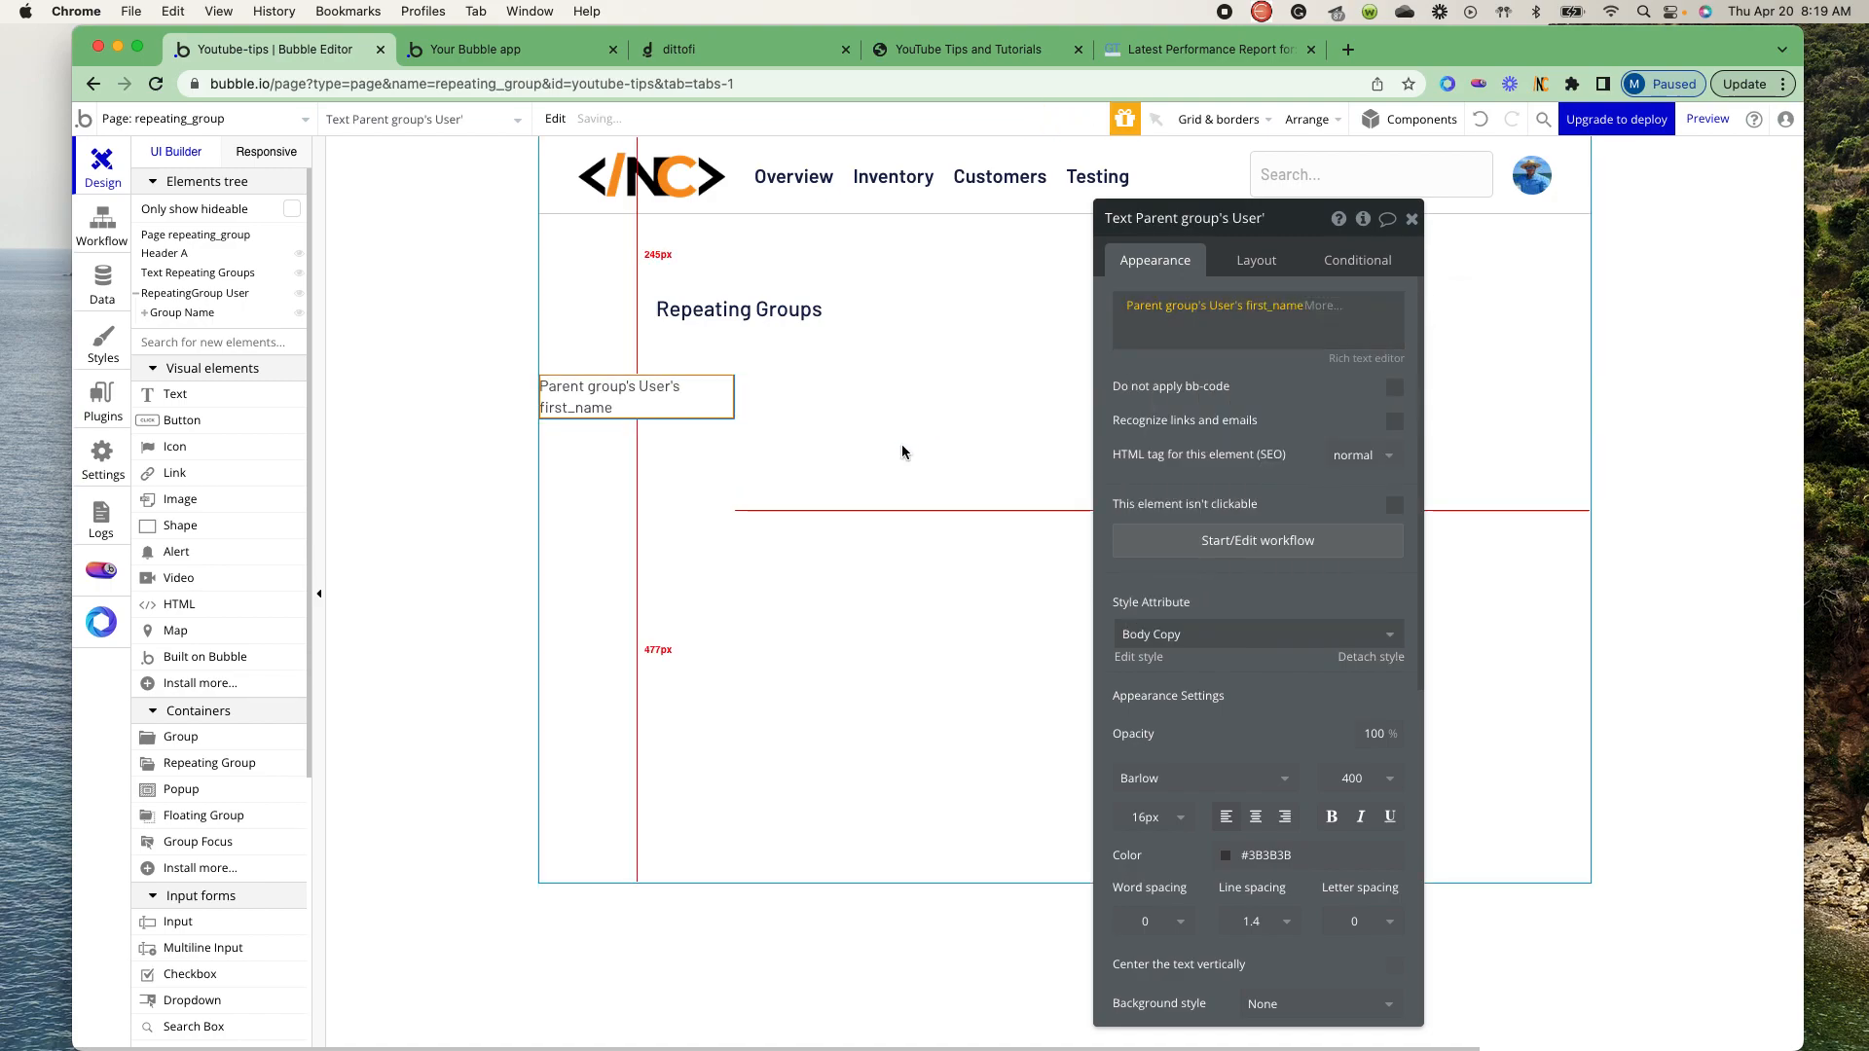
- Remove the first_name text's fixed width, set its minimum width to 40 px and minimum height to 0 px, and disable fitting height to content
click(1261, 263)
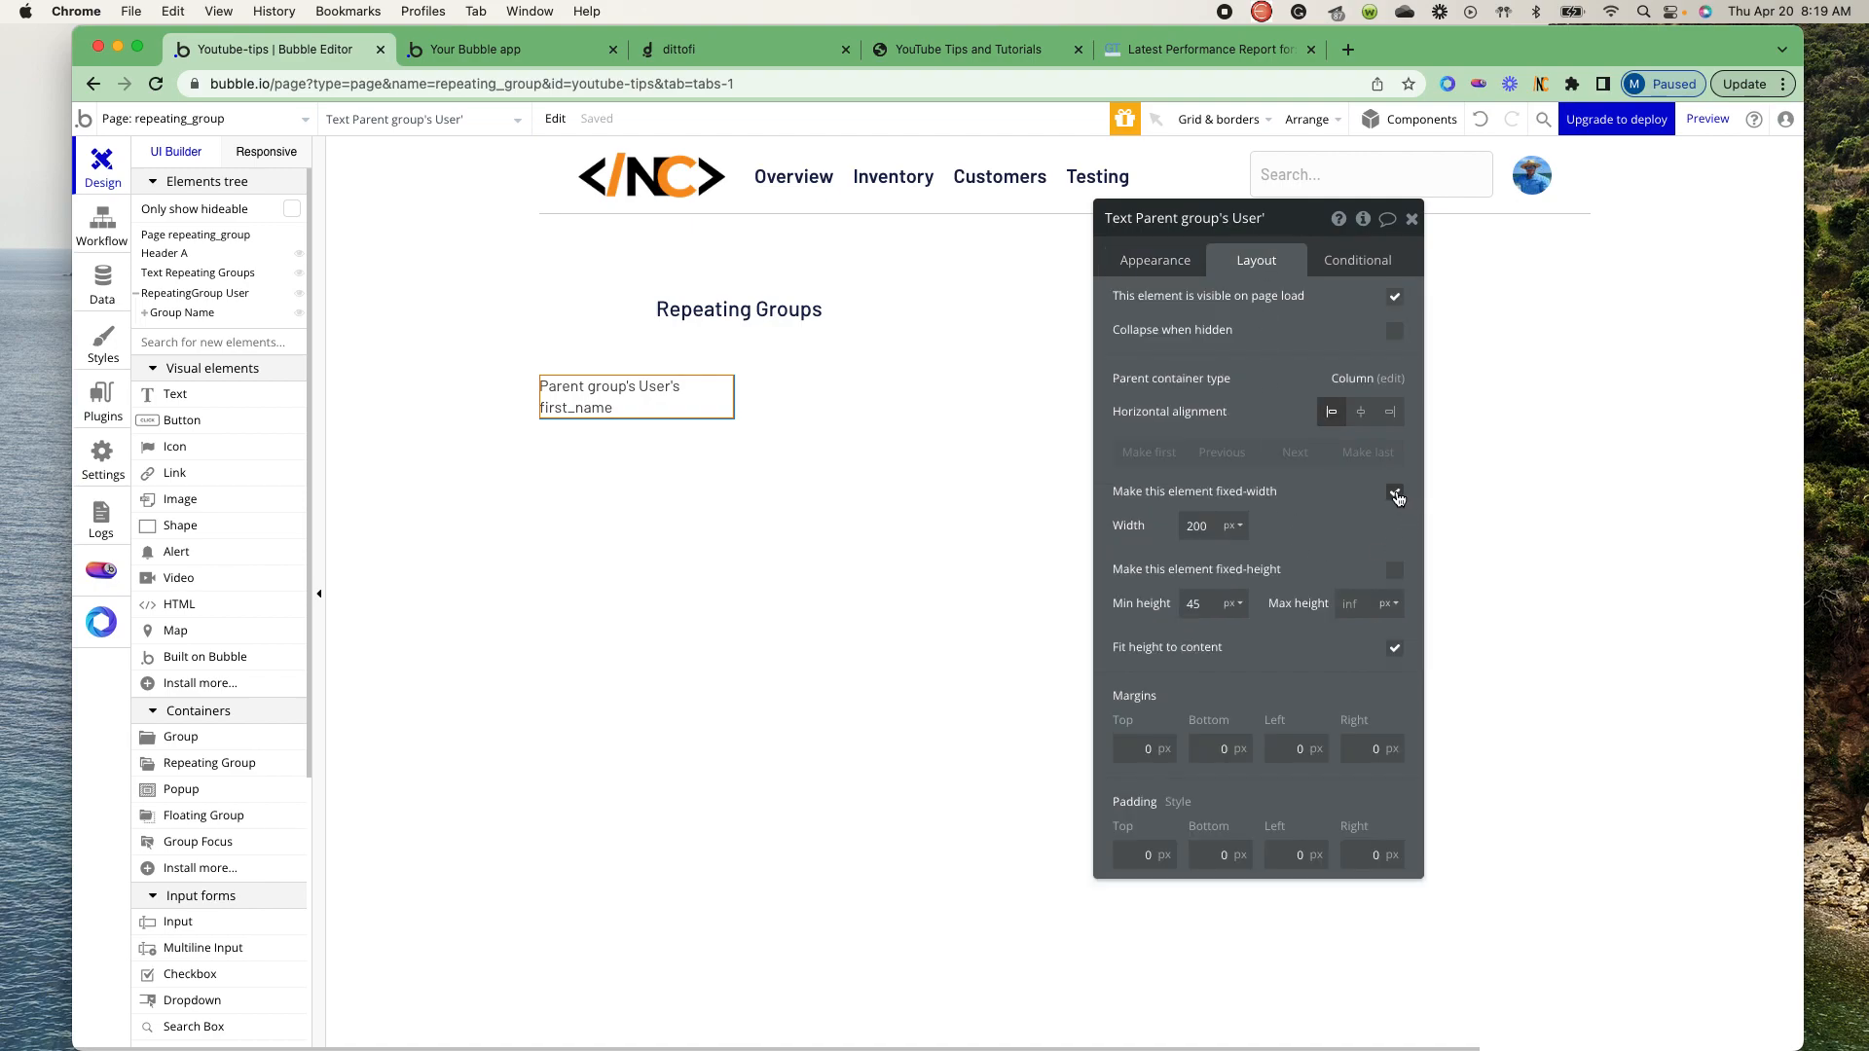
click(1394, 494)
double_click(1200, 526)
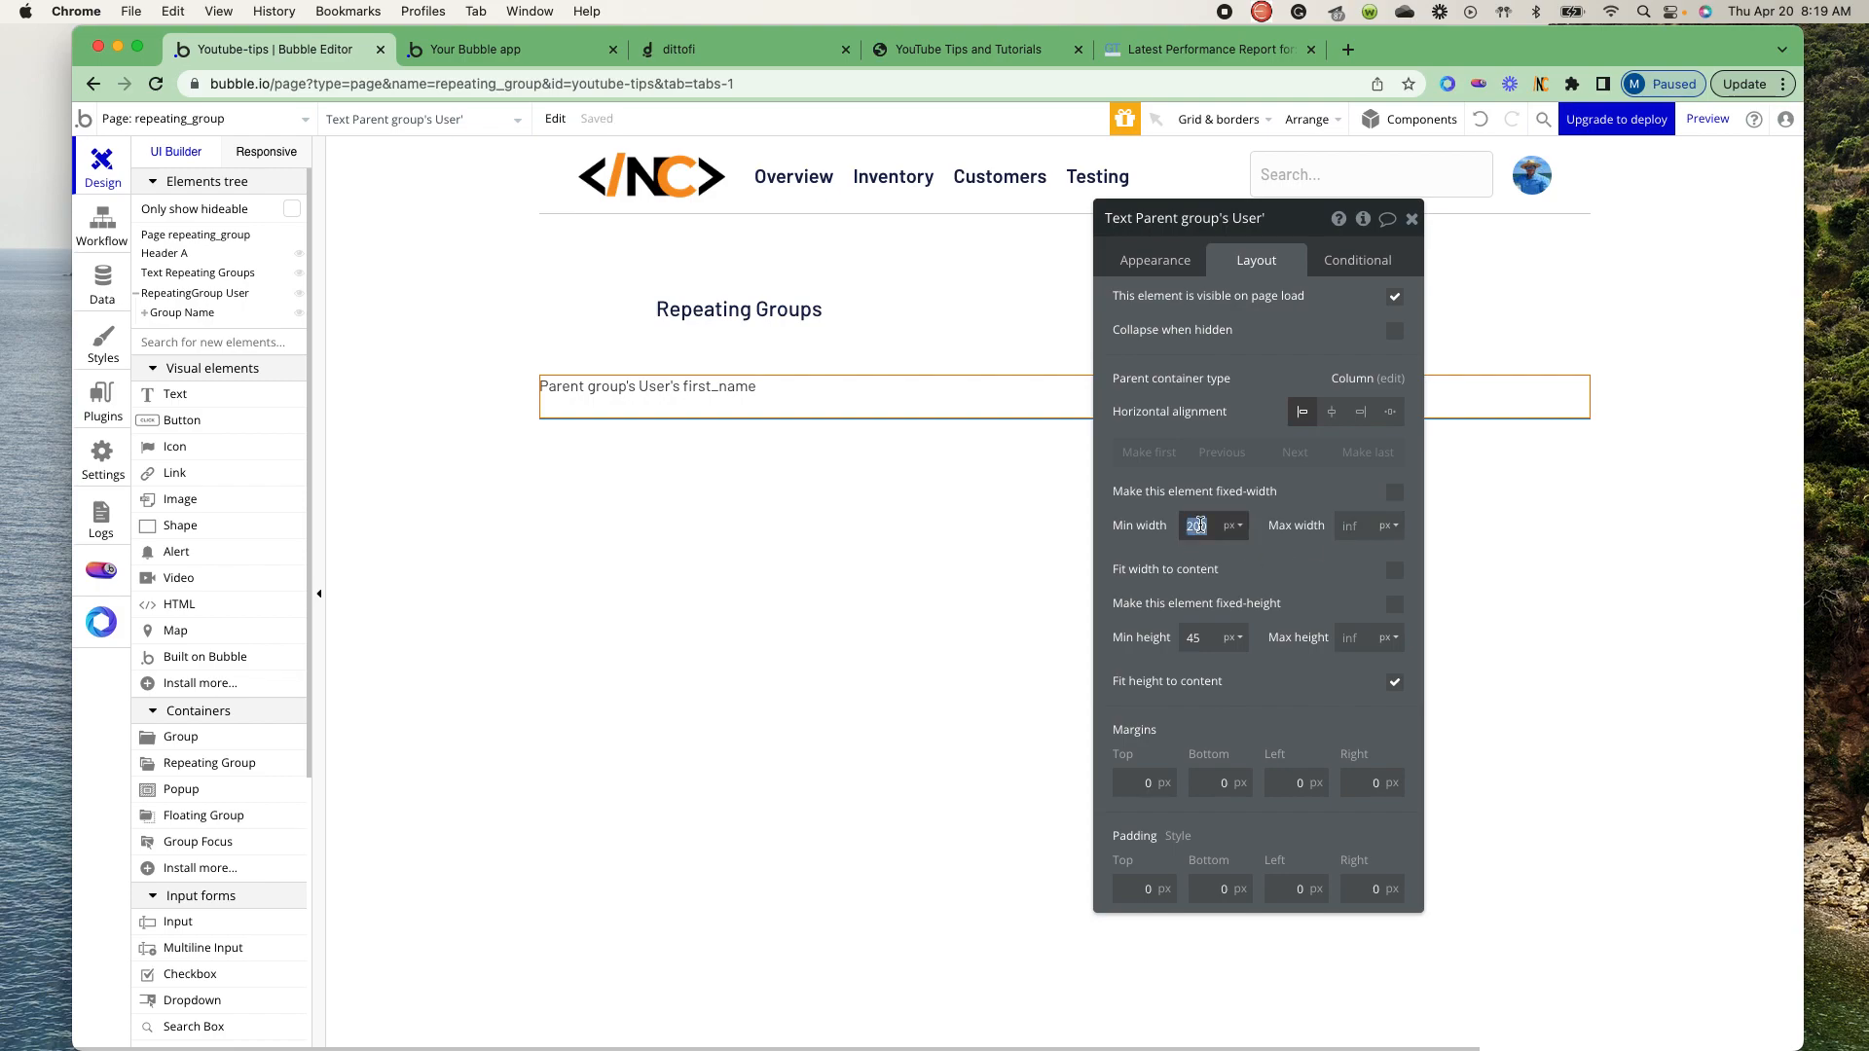
text(40)
double_click(1203, 637)
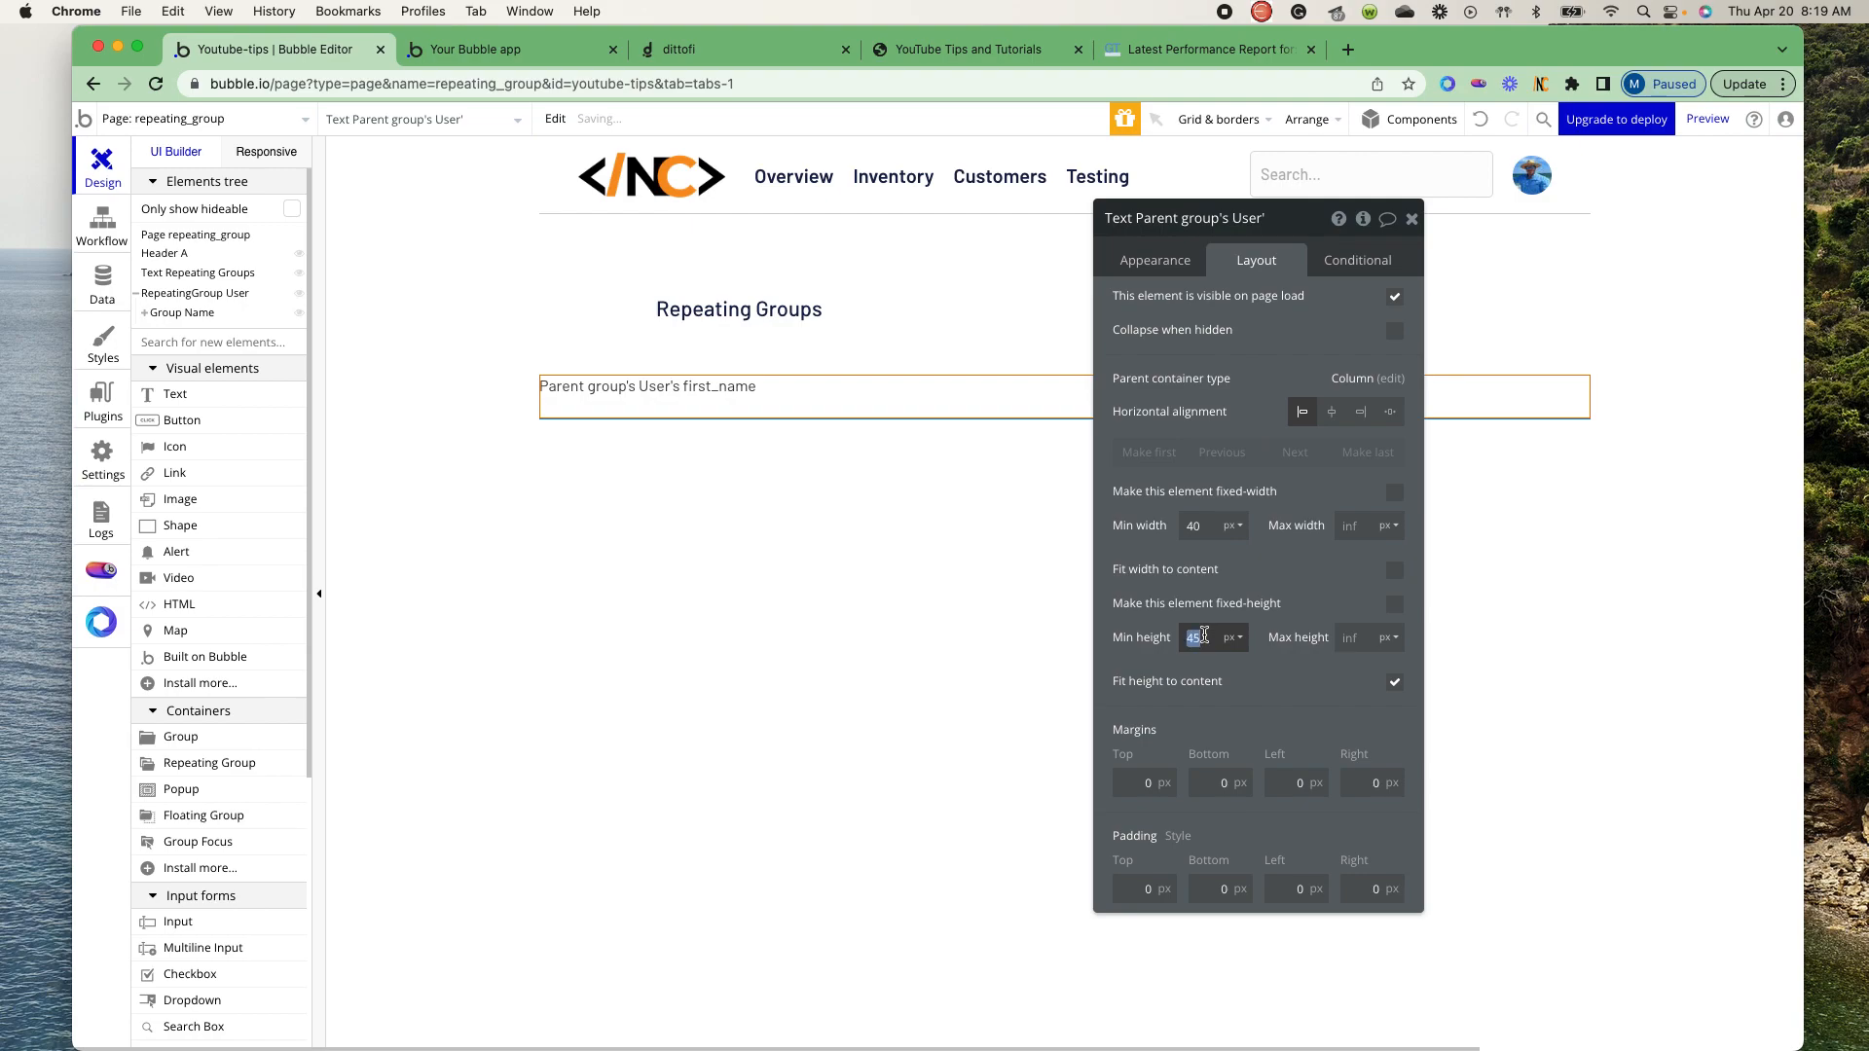
text(0)
click(1394, 681)
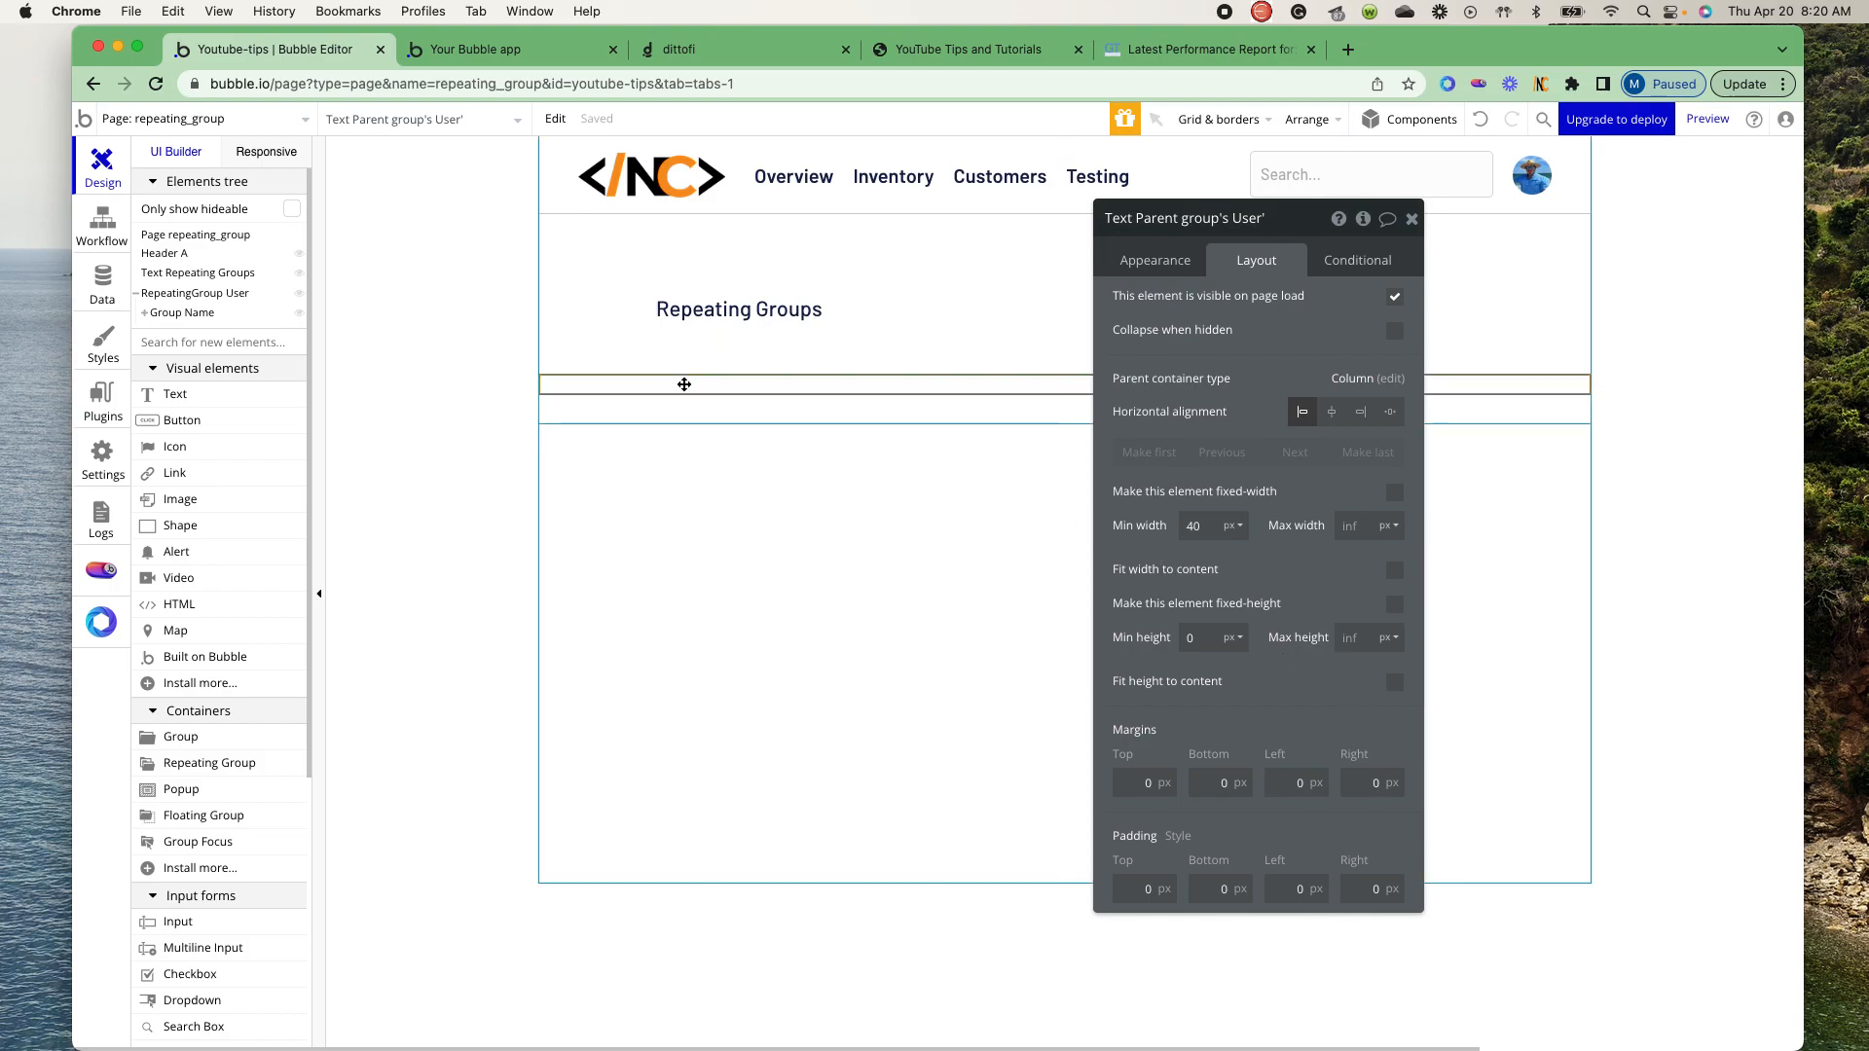
- Set the minimum height of Group Name to 40 px
click(192, 313)
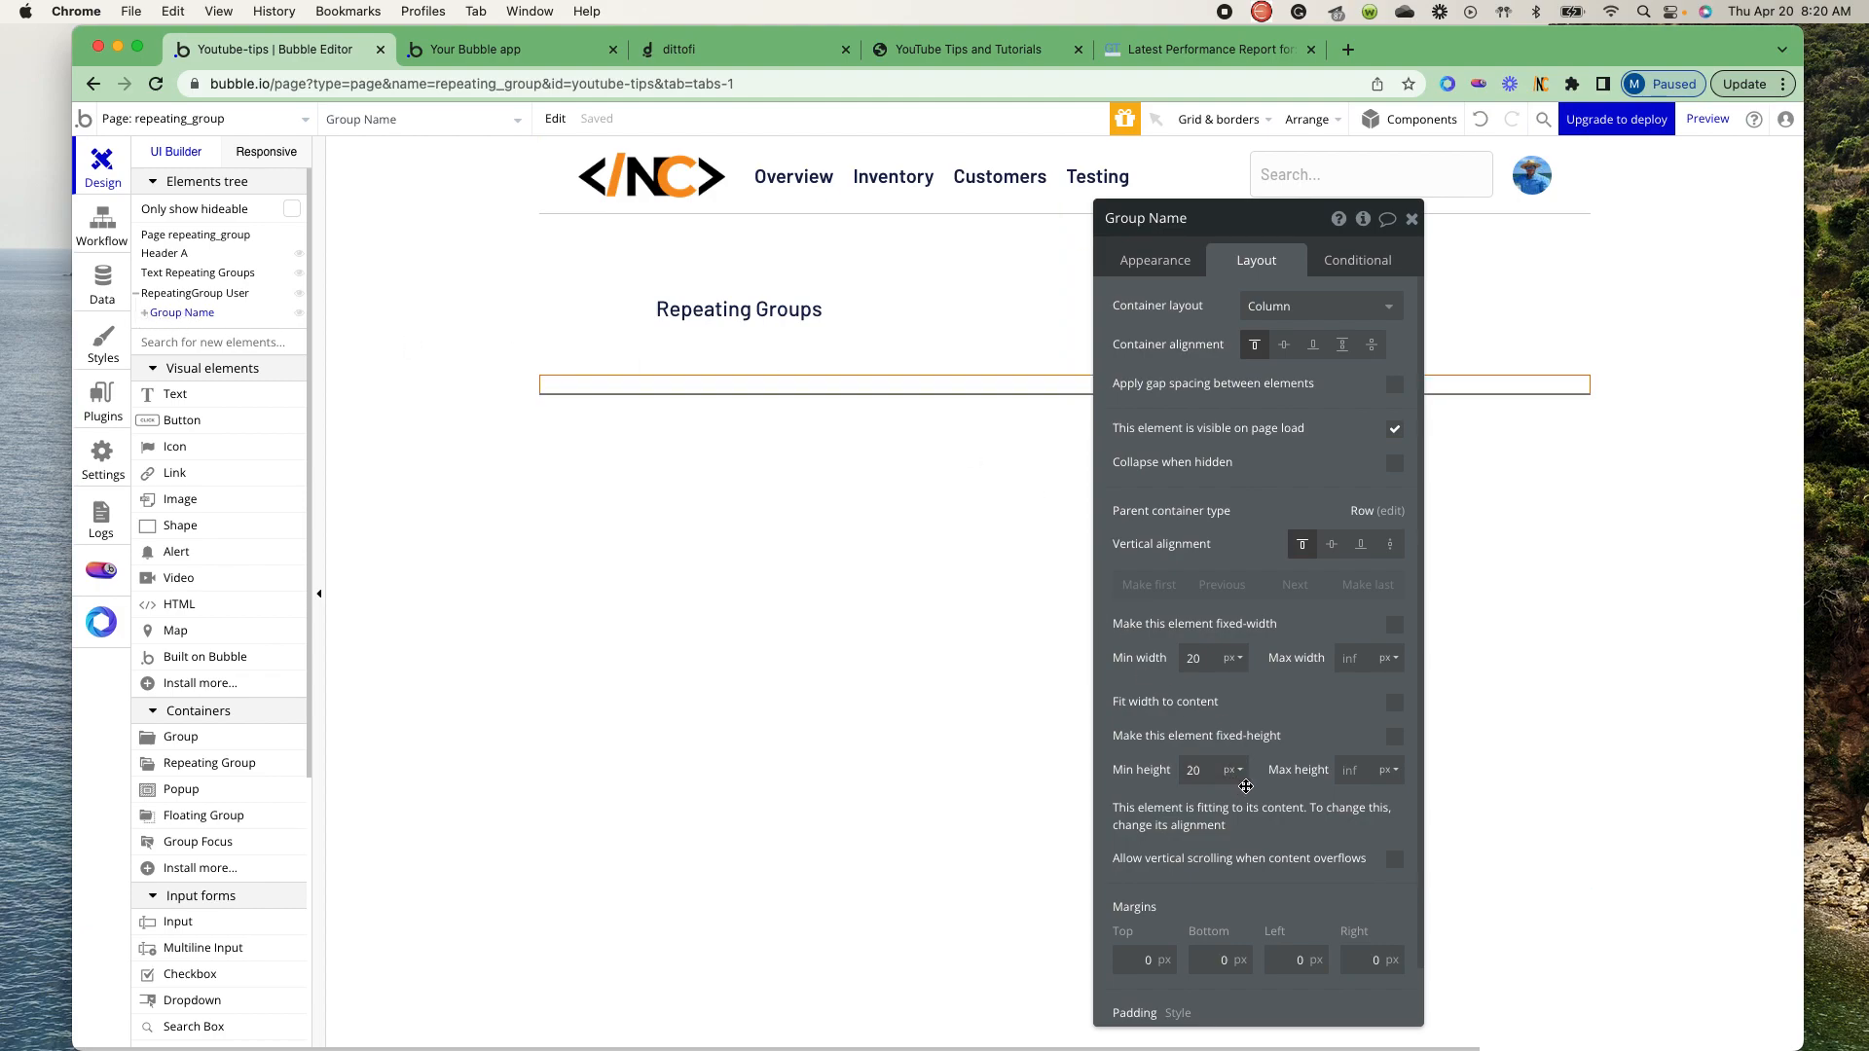
drag(1206, 769, 1144, 770)
text(40)
click(1287, 723)
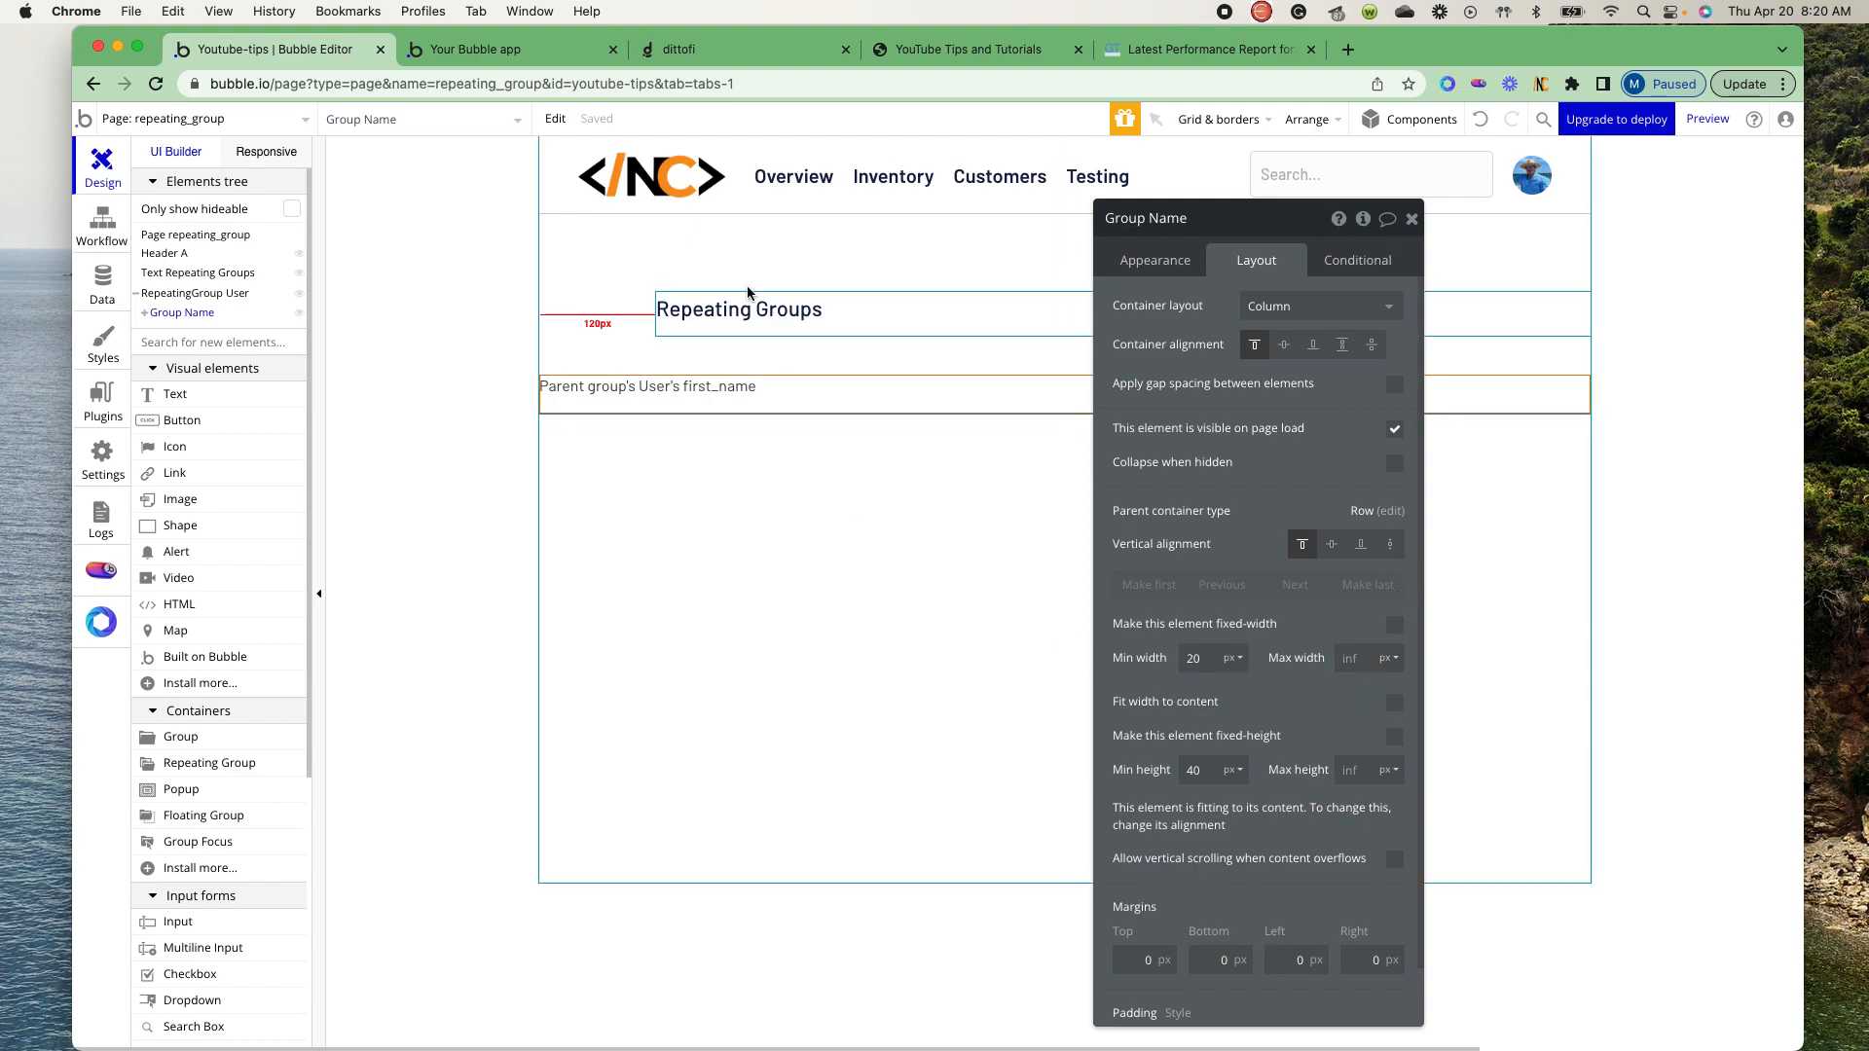
- Duplicate Group Name within the User repeating group and rename the copy as Group Title
right_click(181, 316)
click(222, 503)
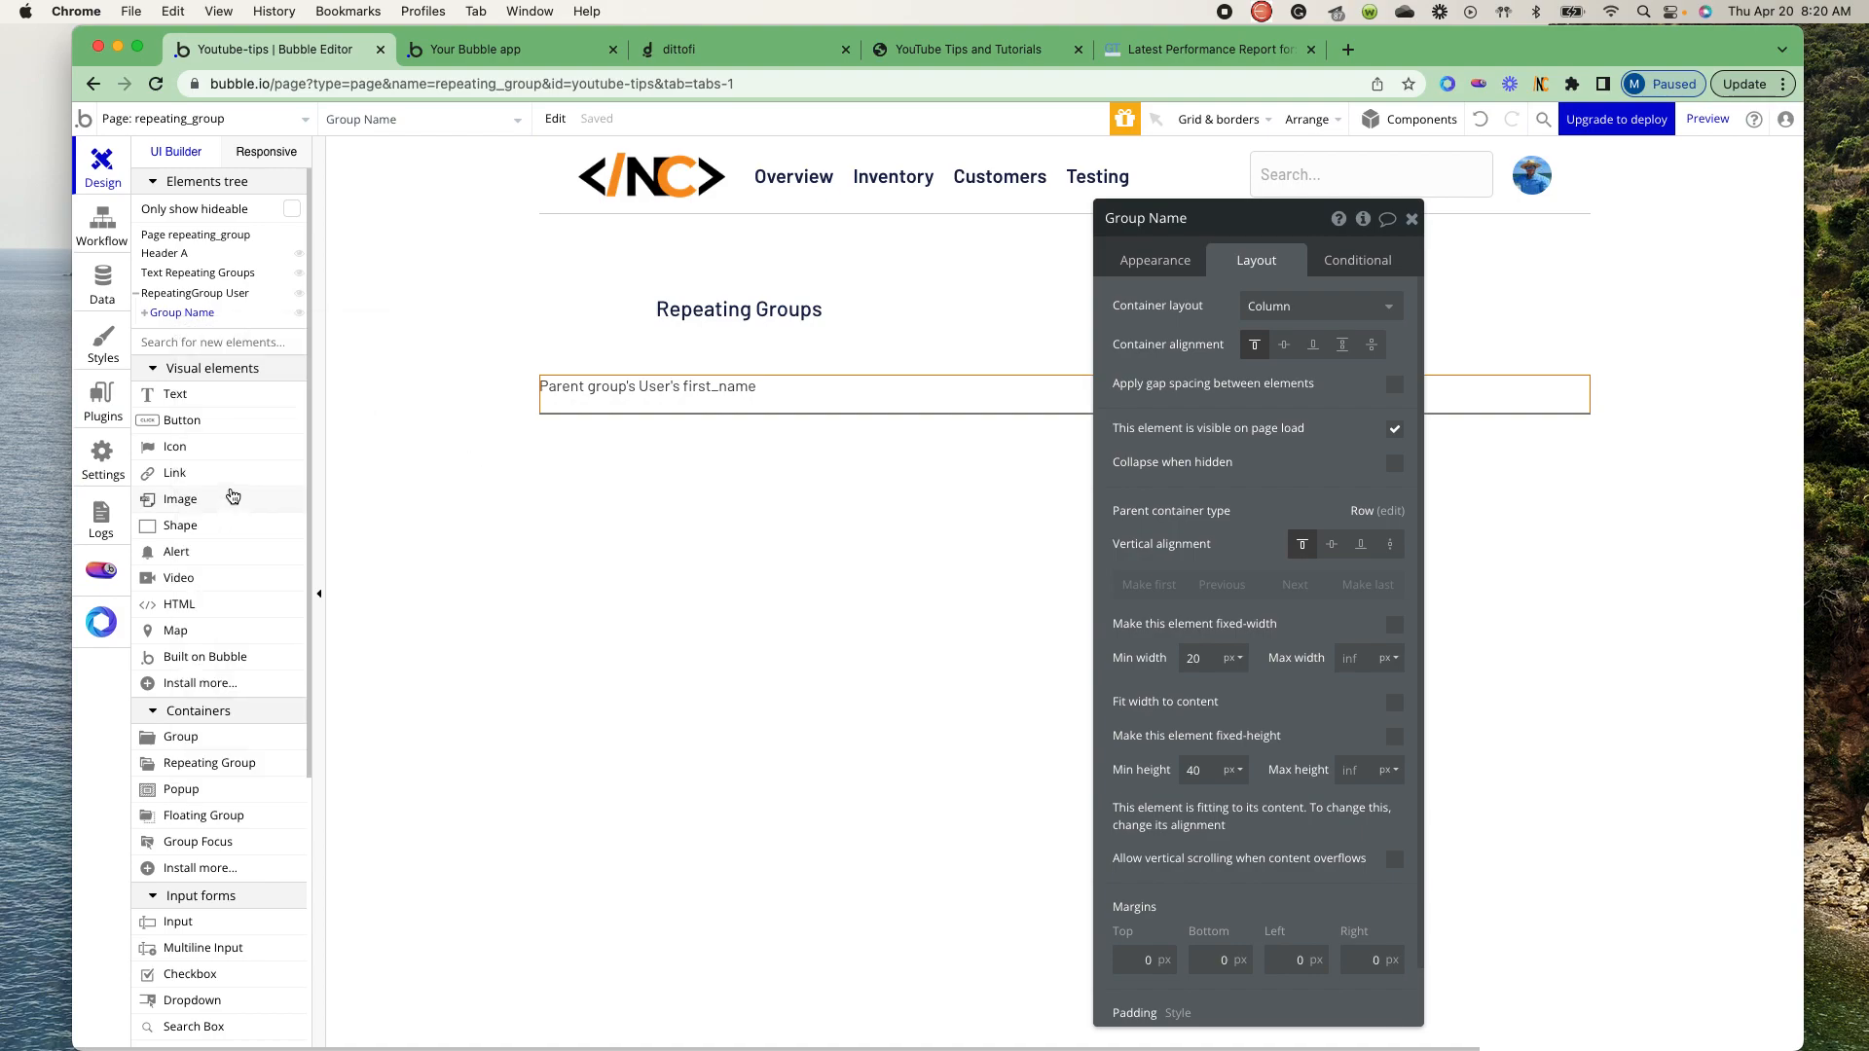
right_click(188, 317)
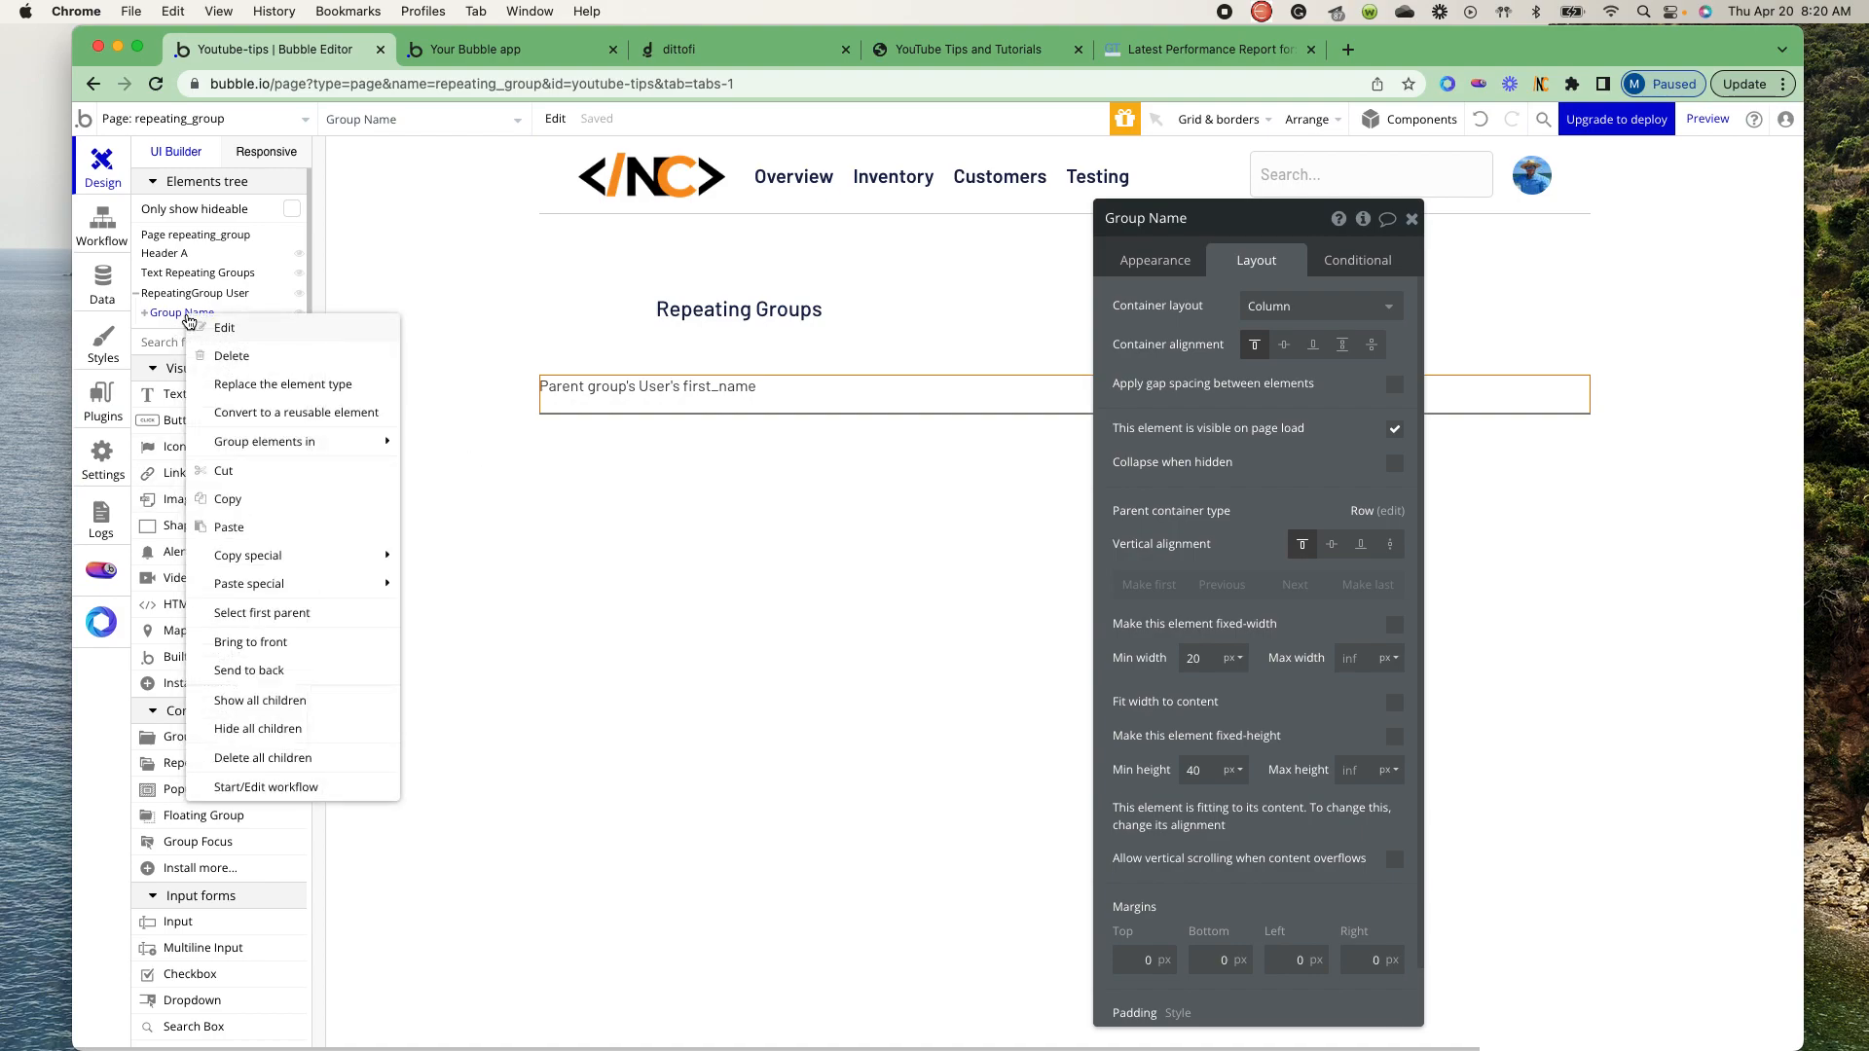
click(233, 527)
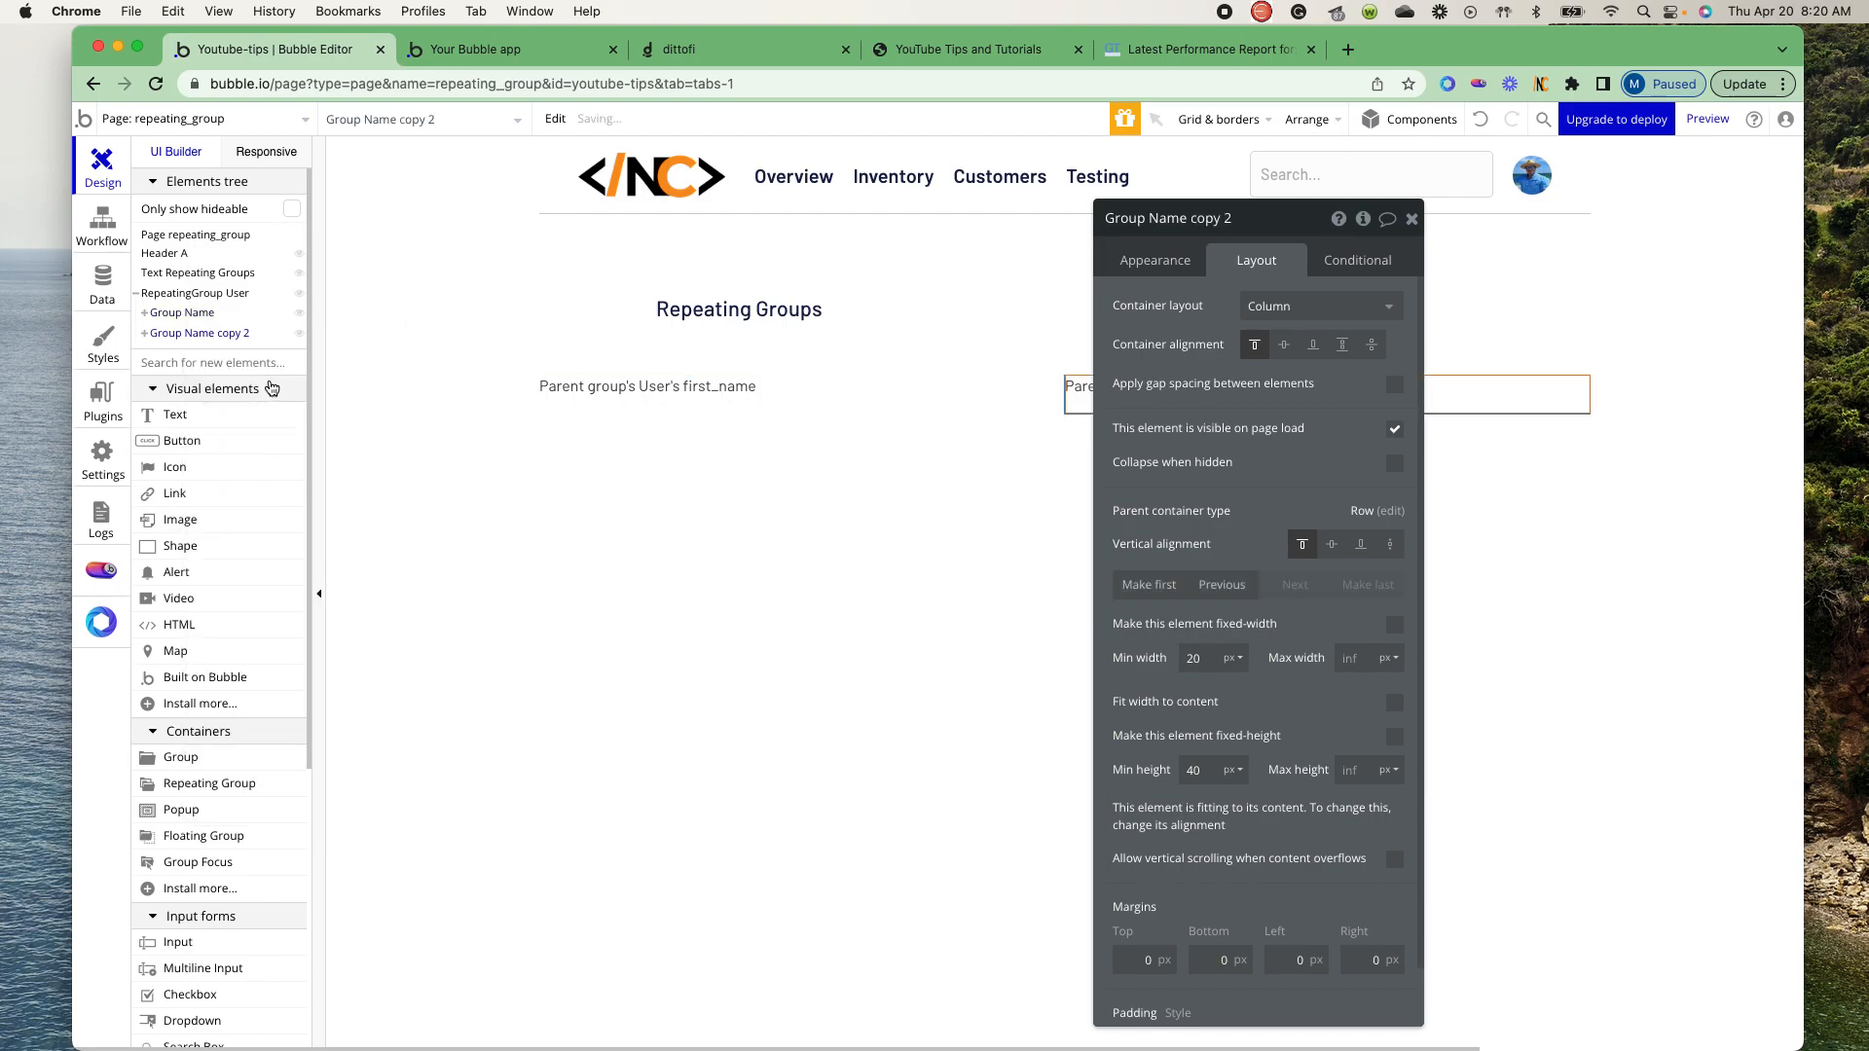
click(1263, 222)
shift+click(1149, 226)
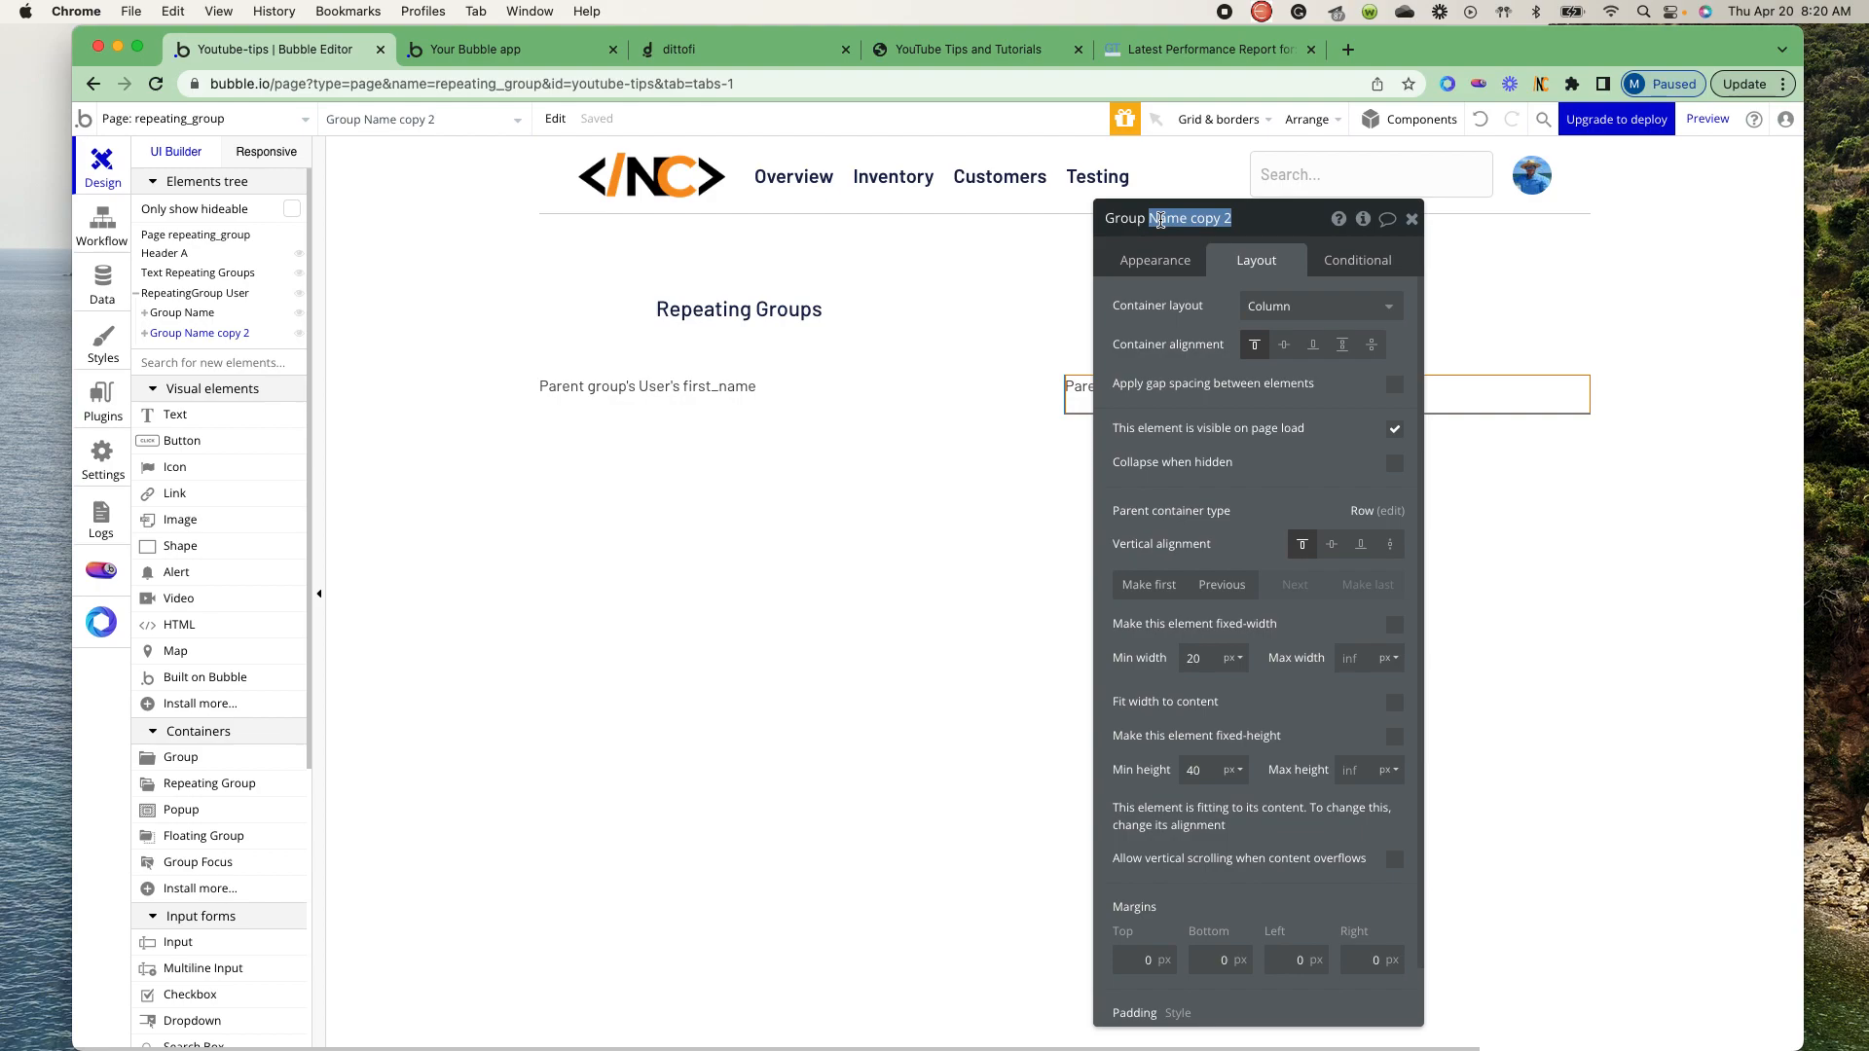
text(Title)
- Change the text inside Group Title to the dynamic value Parent group's User's title
click(144, 333)
click(161, 352)
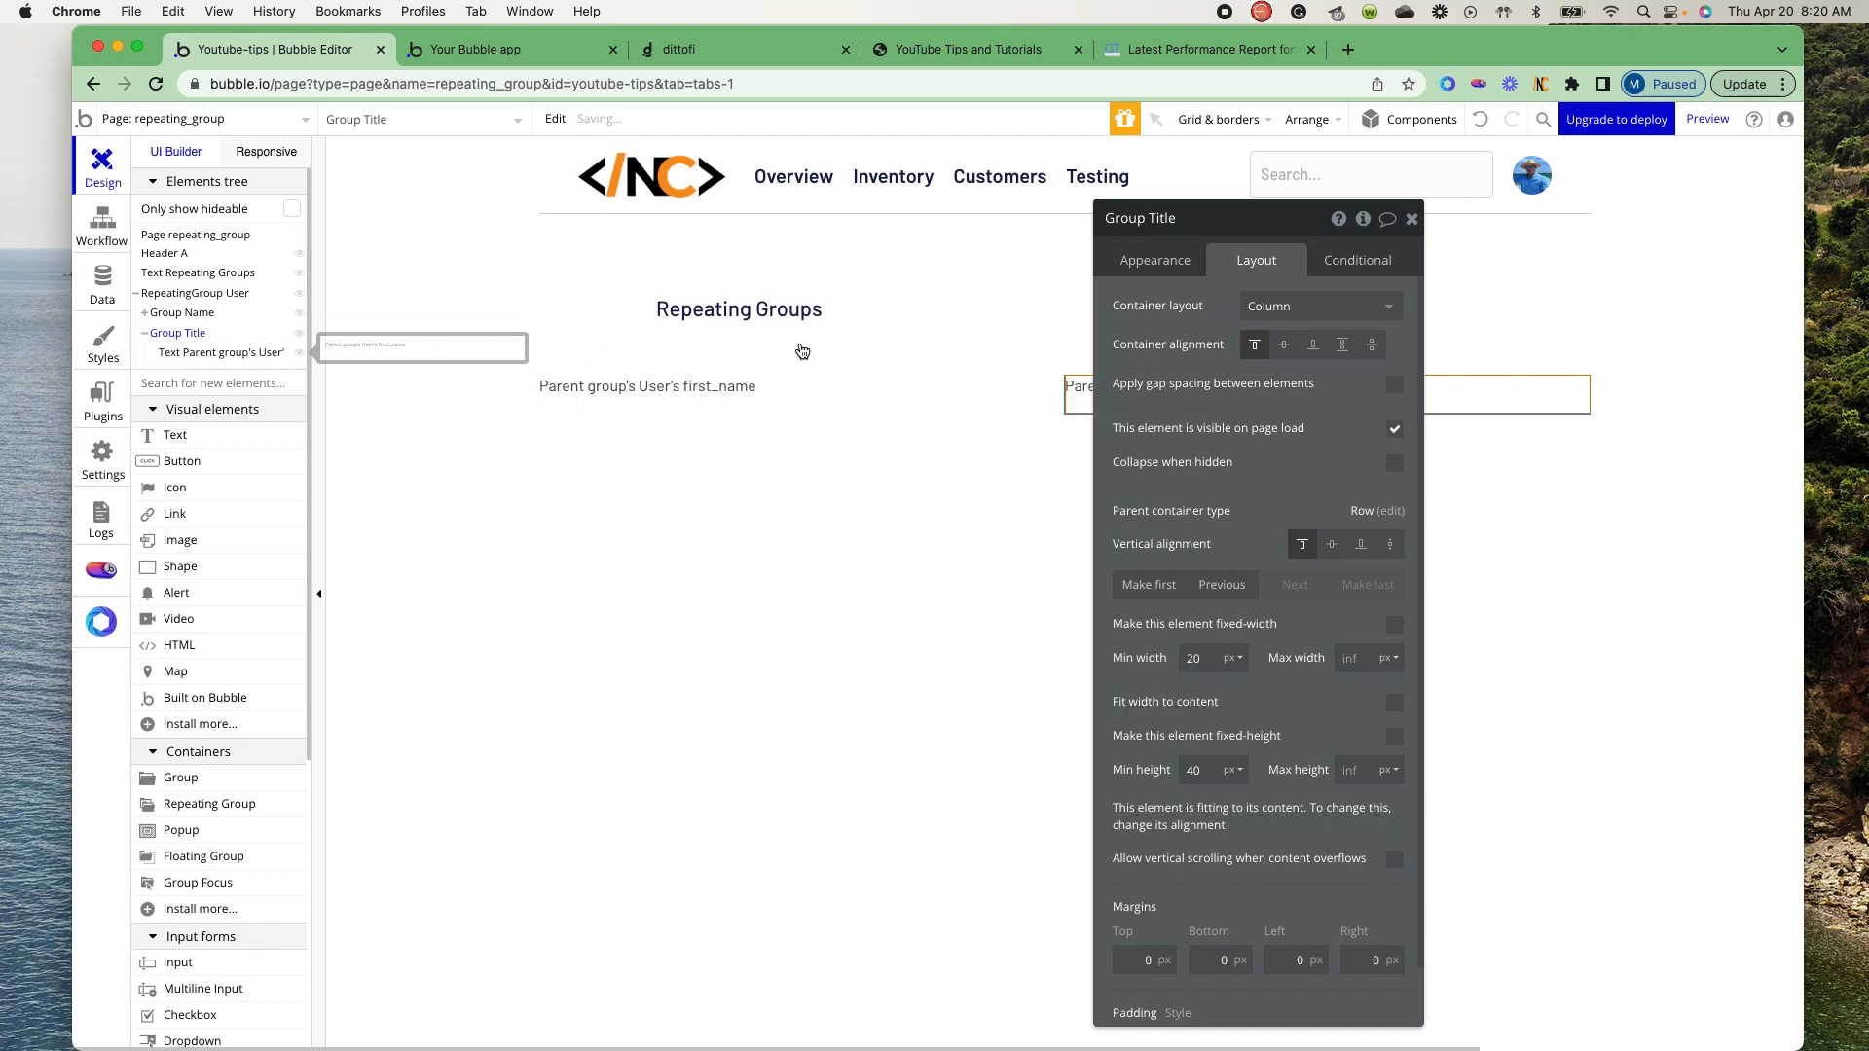
click(1156, 264)
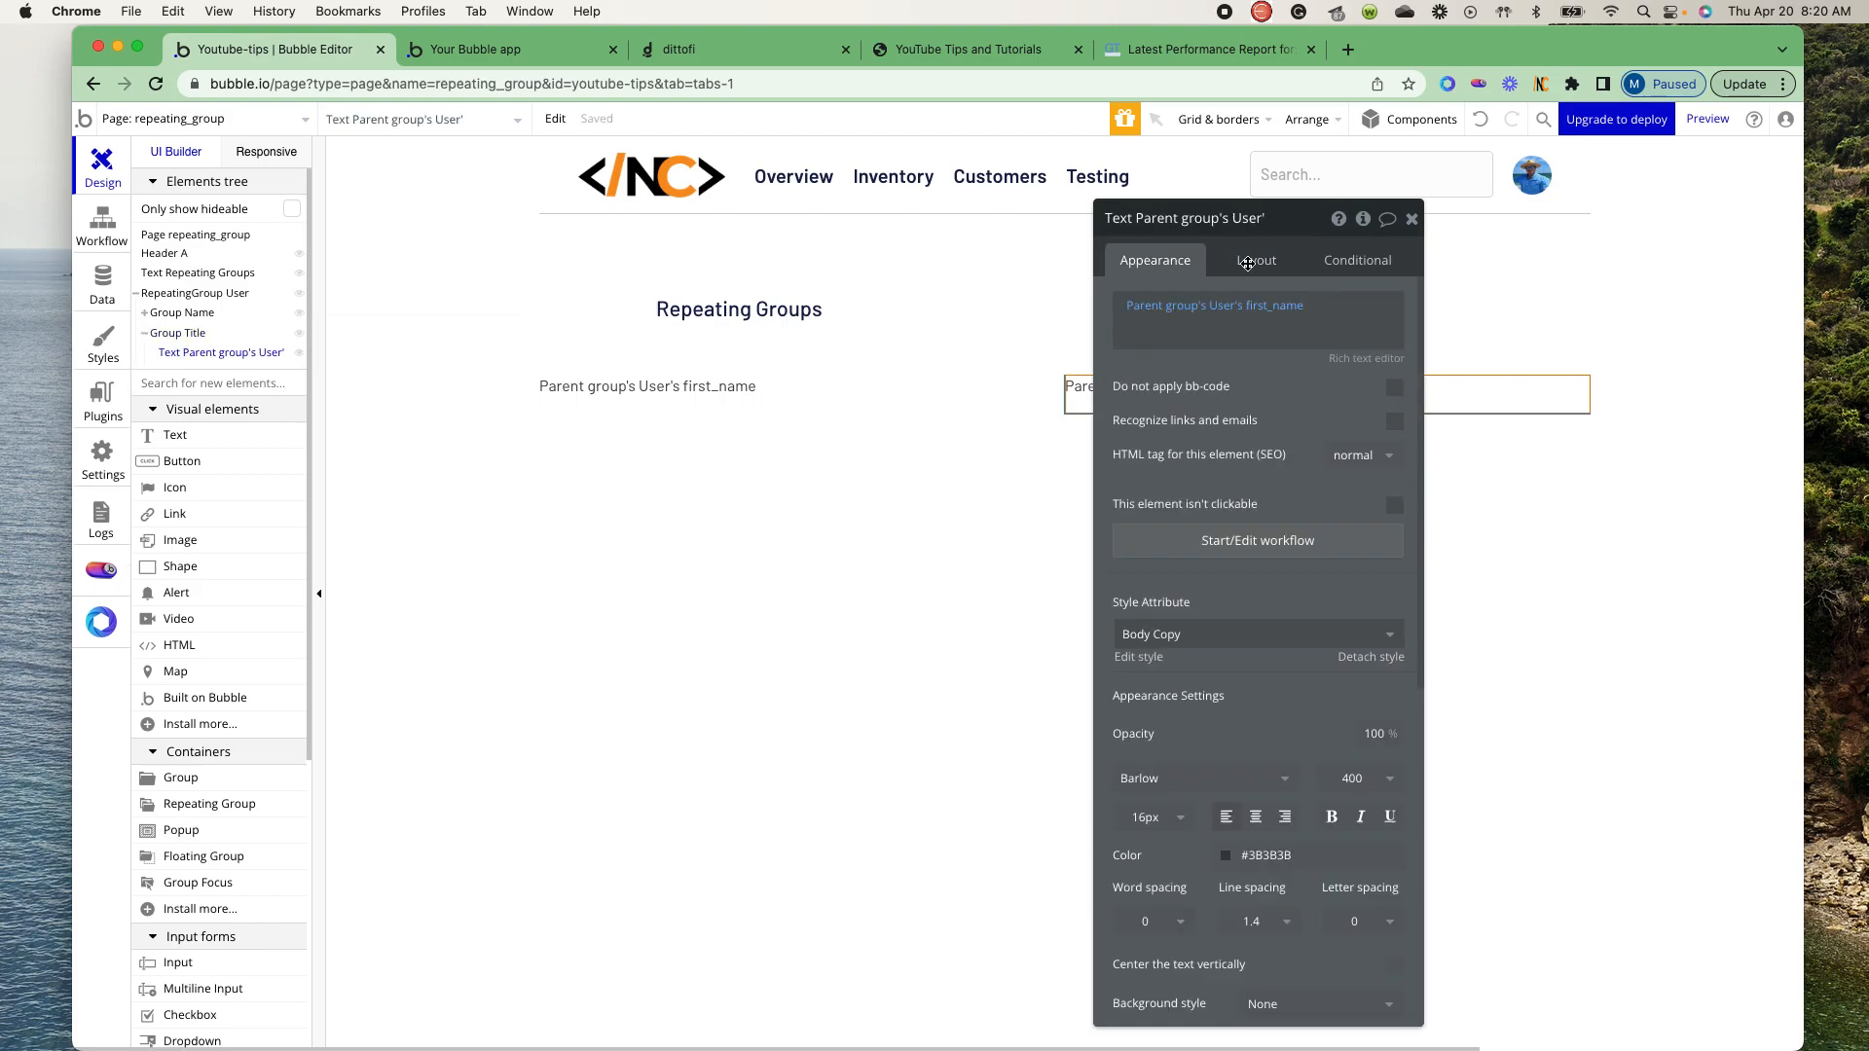
click(1275, 305)
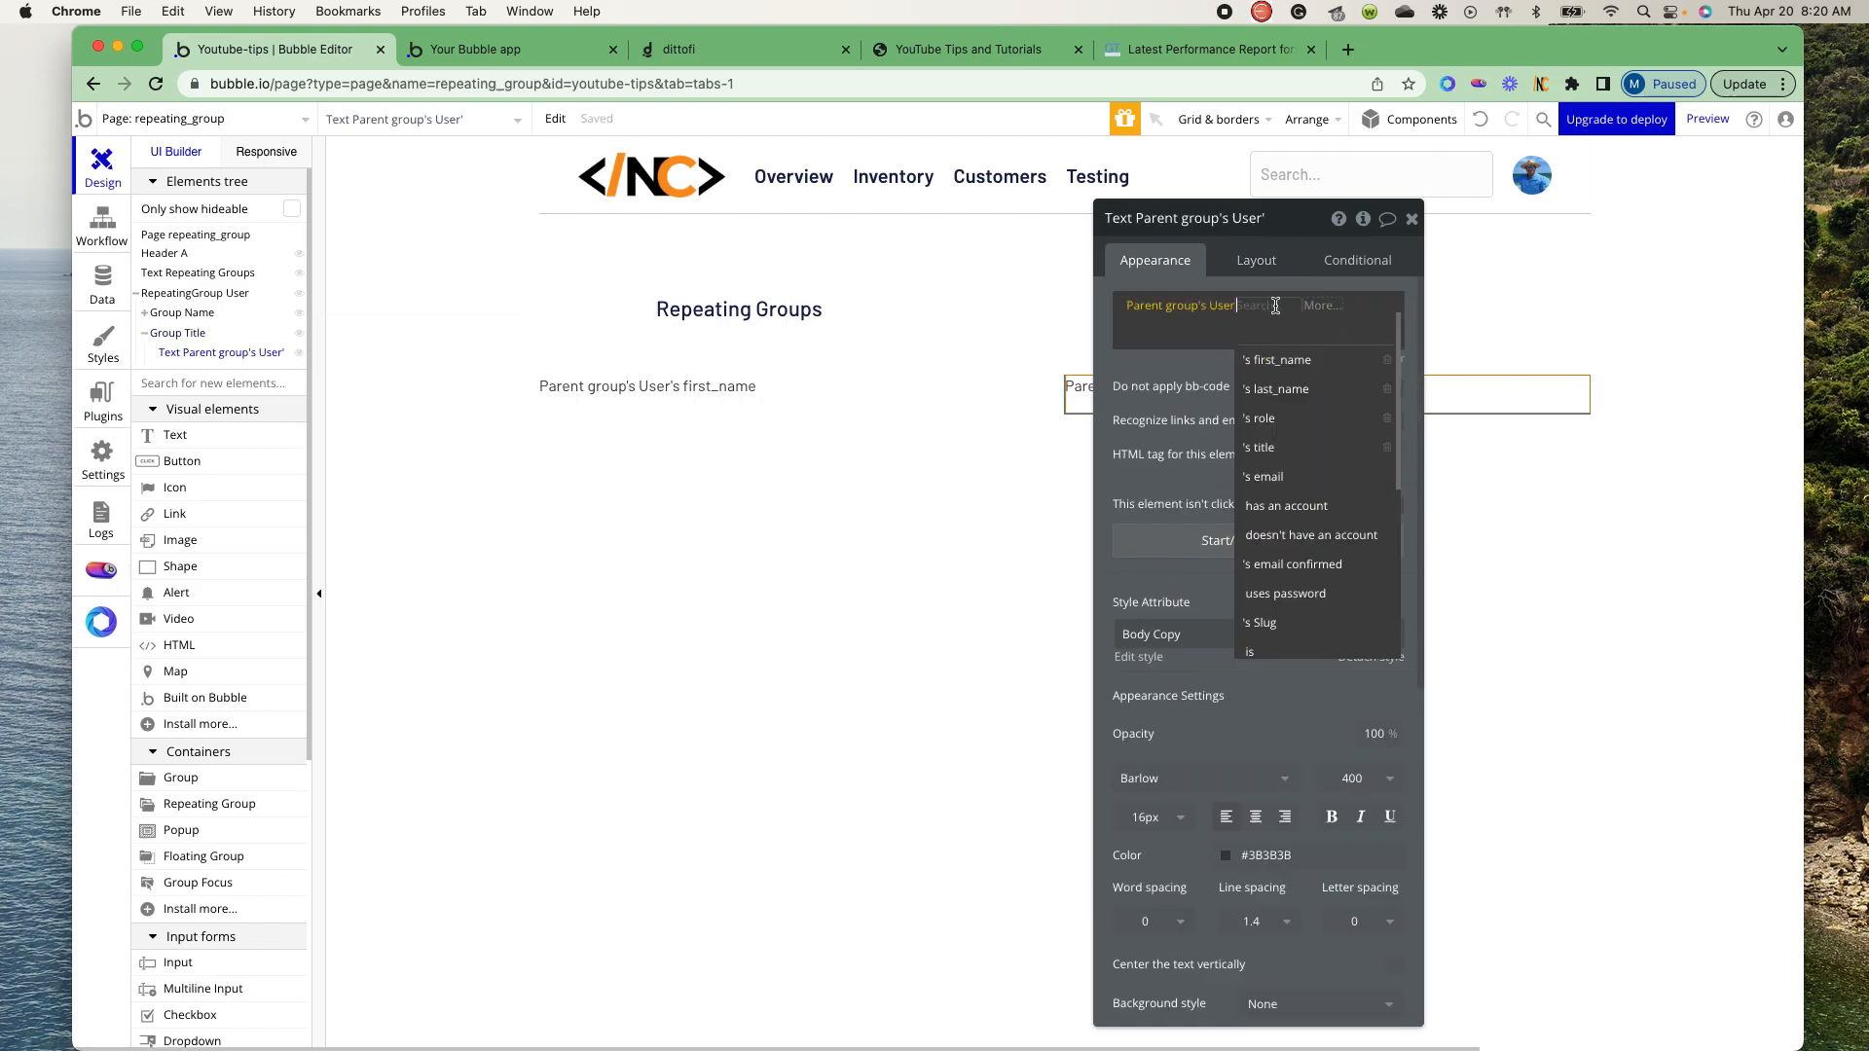
click(1275, 448)
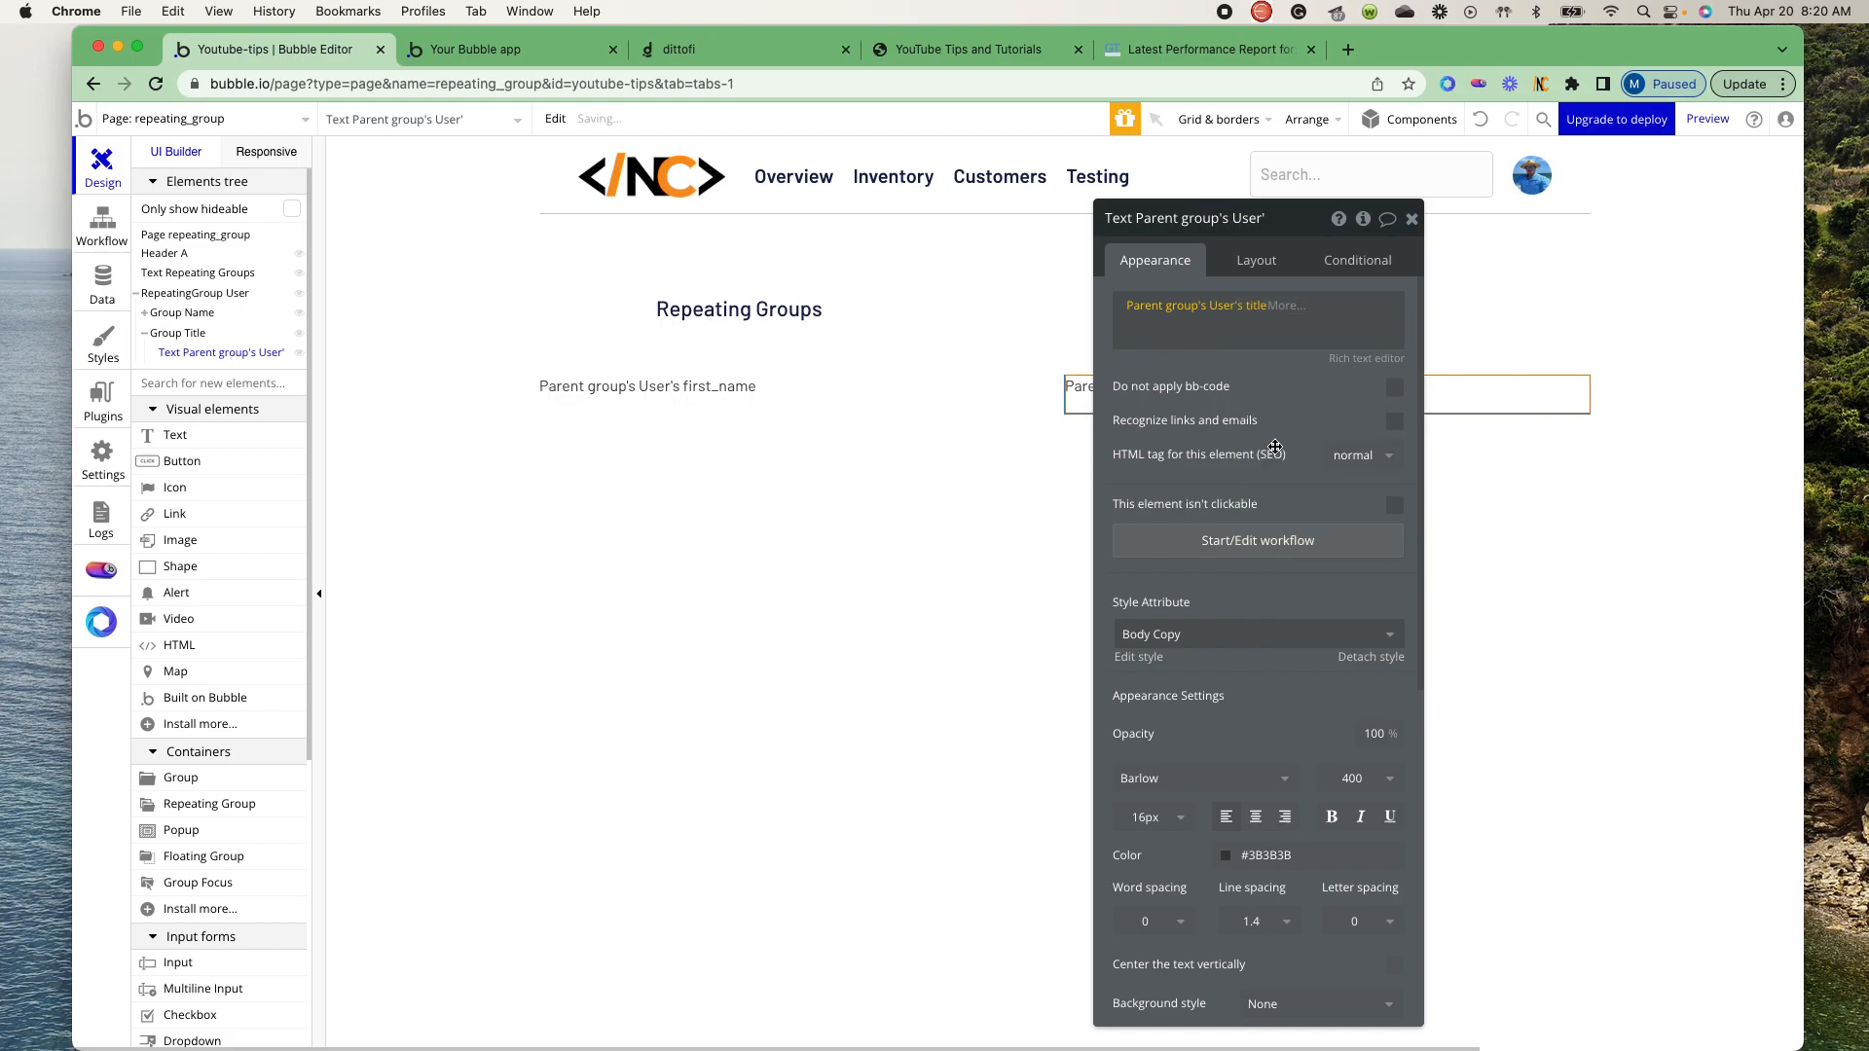
- Paste another copy of Group Name into the User repeating group
right_click(173, 336)
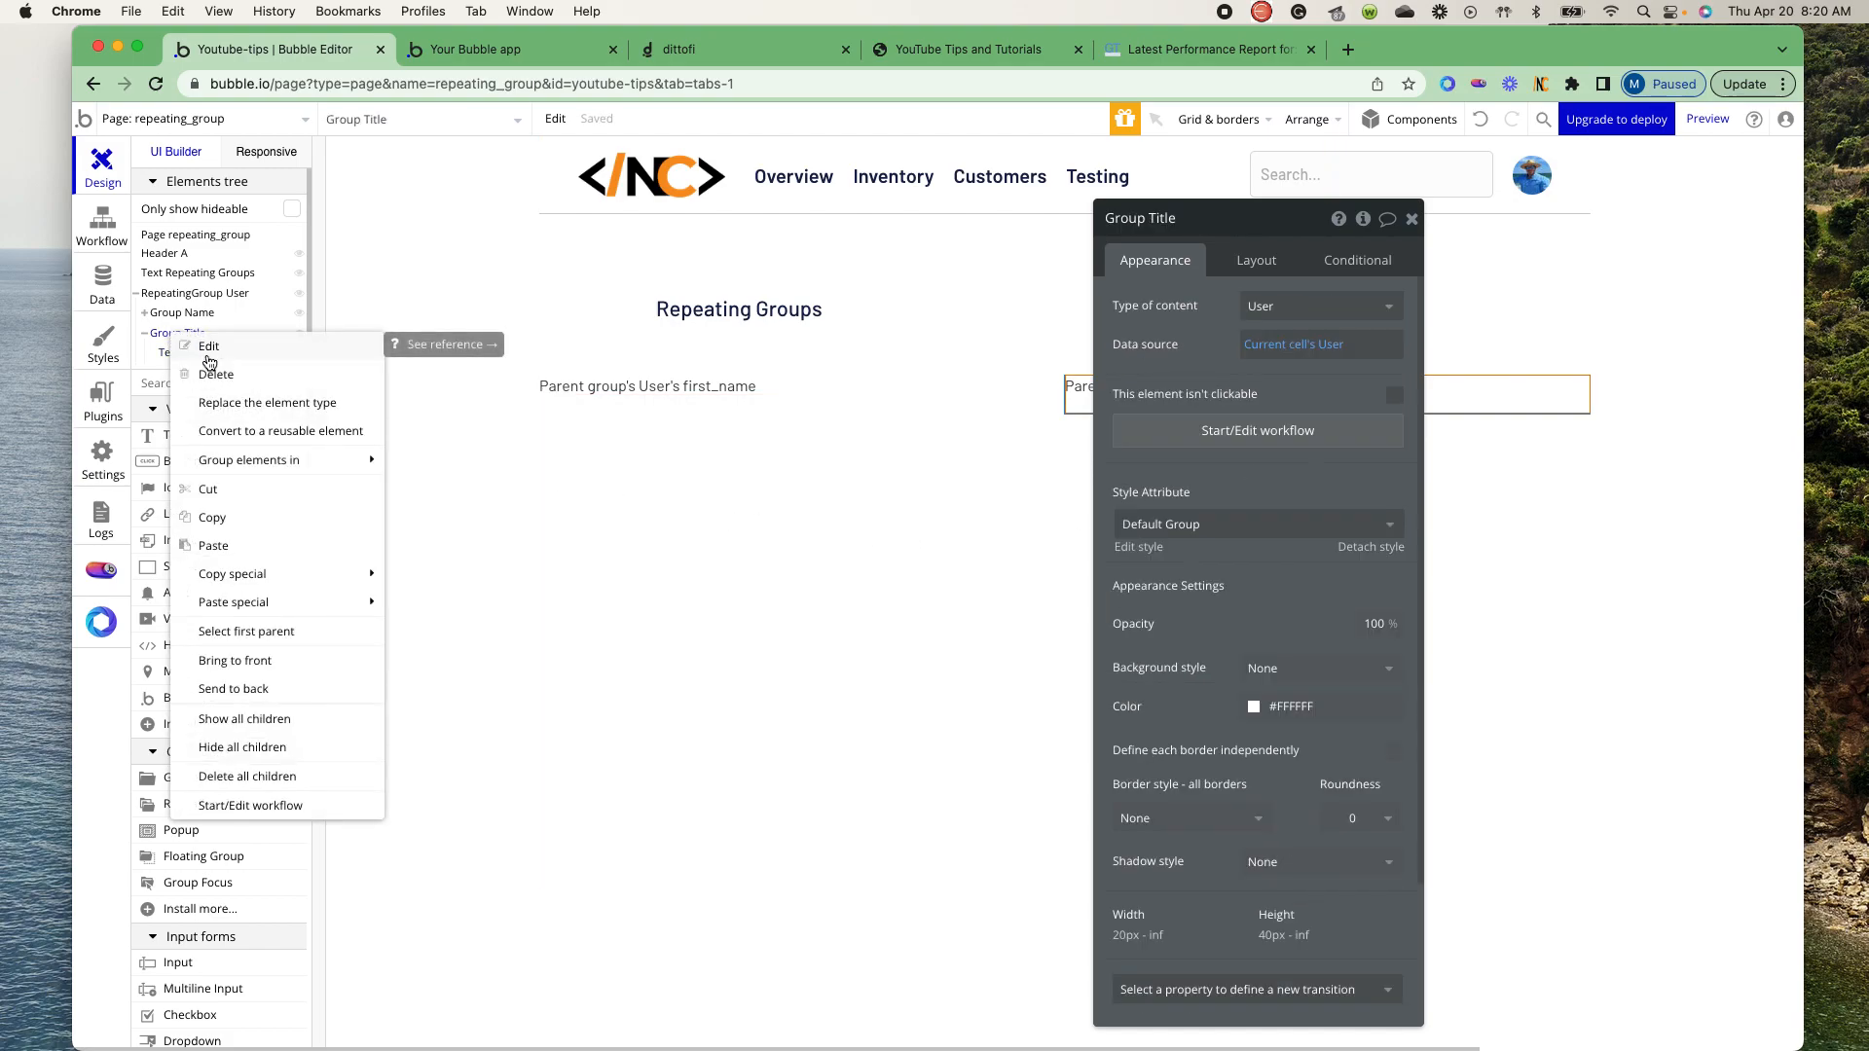
mouse_move(223, 567)
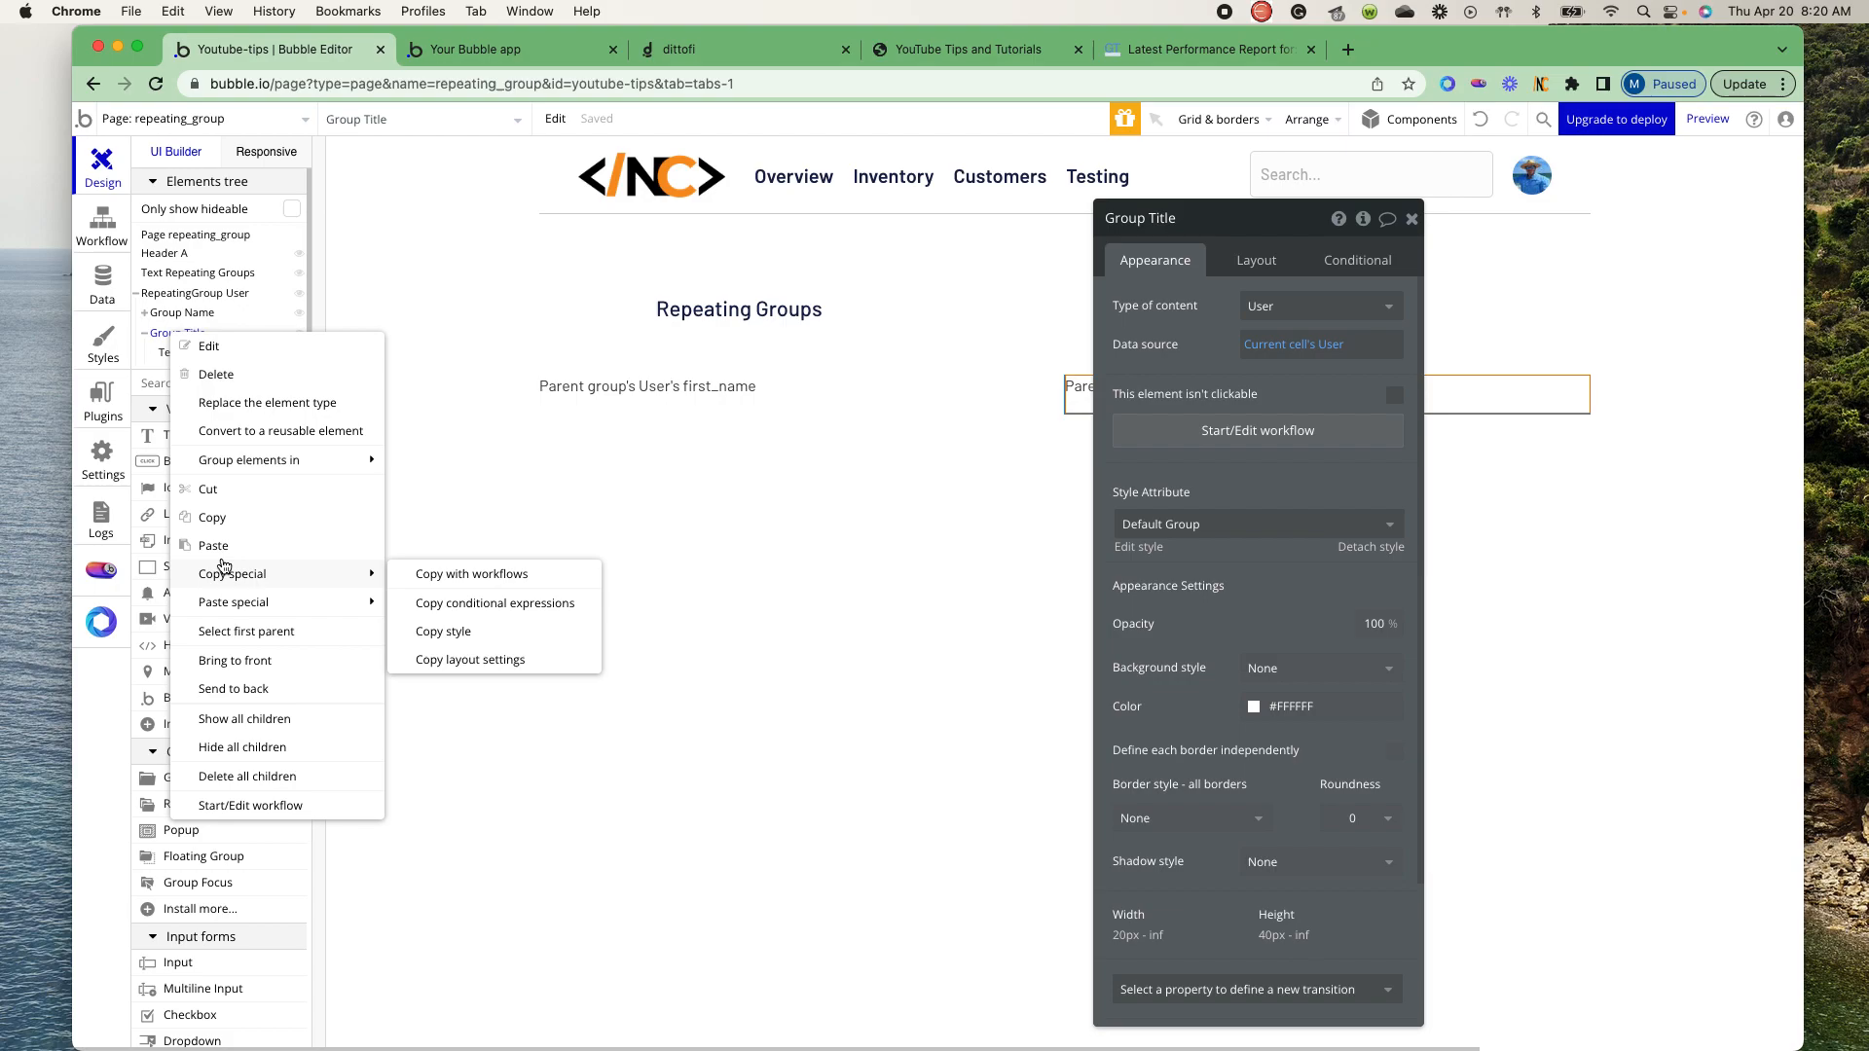
click(223, 296)
right_click(223, 296)
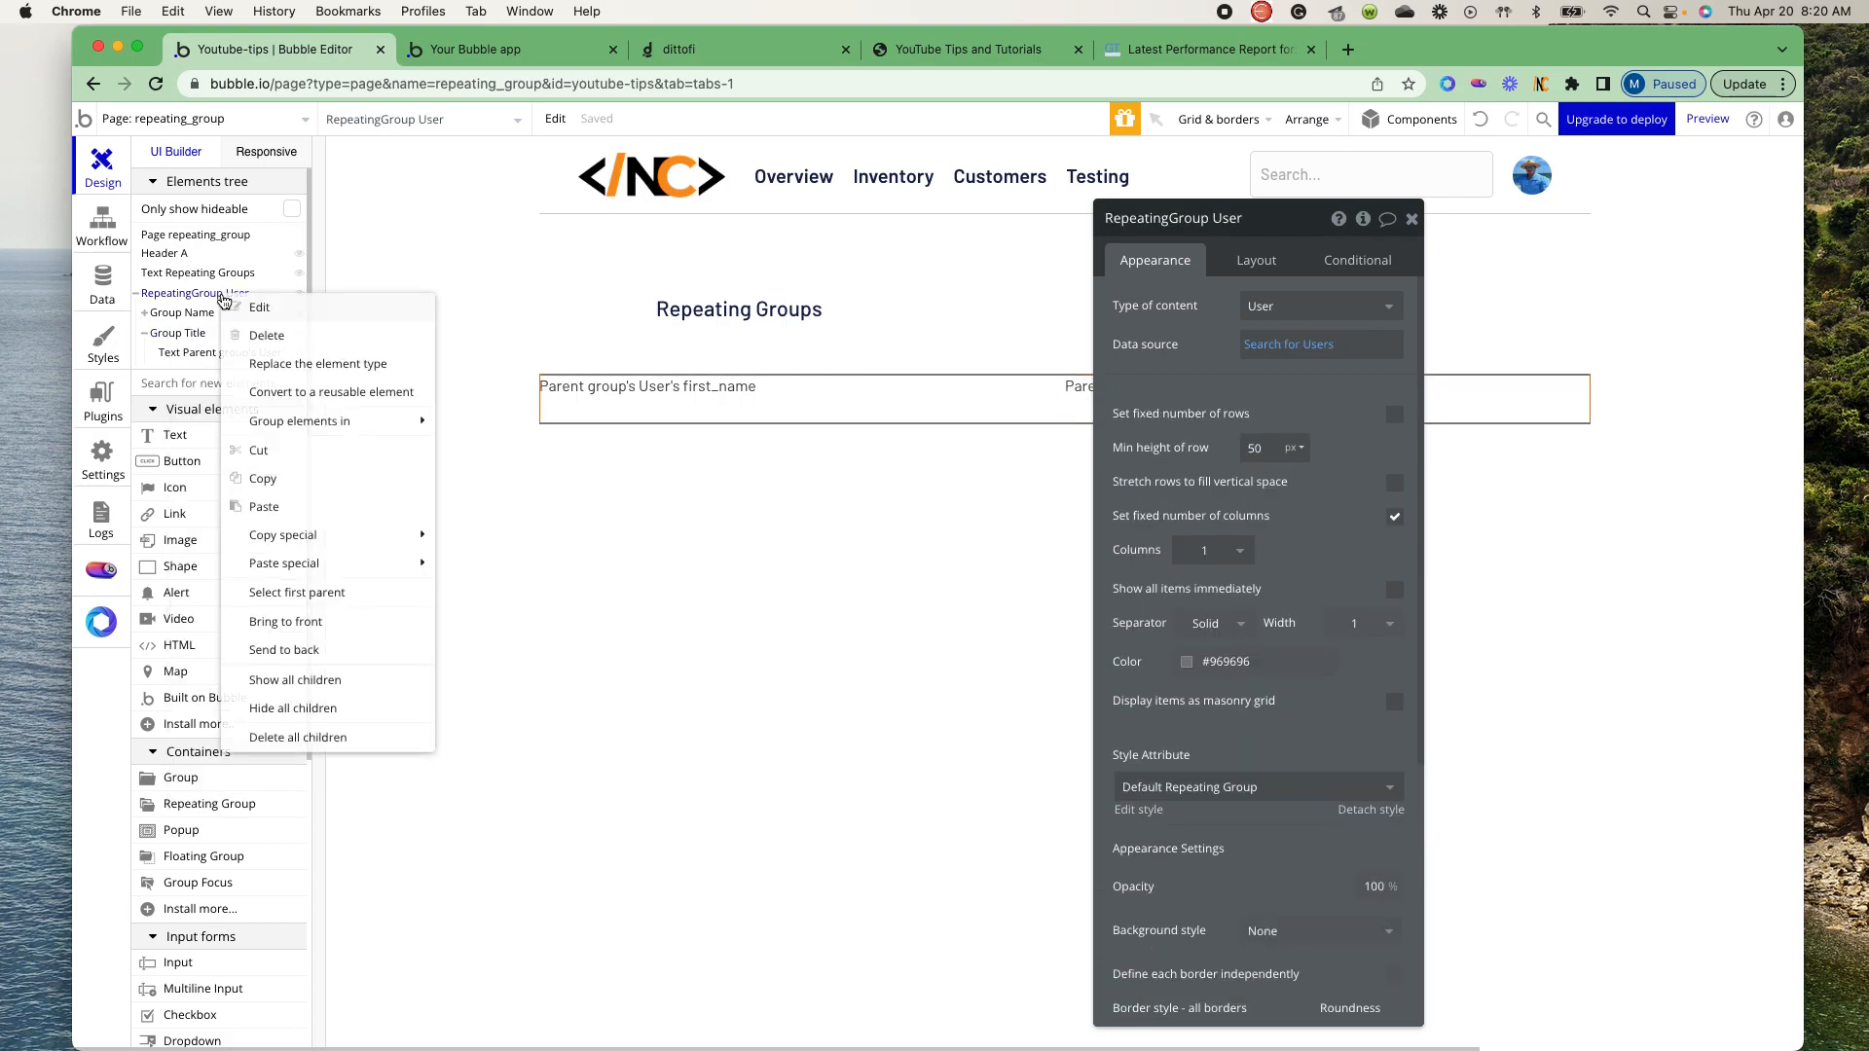
click(267, 508)
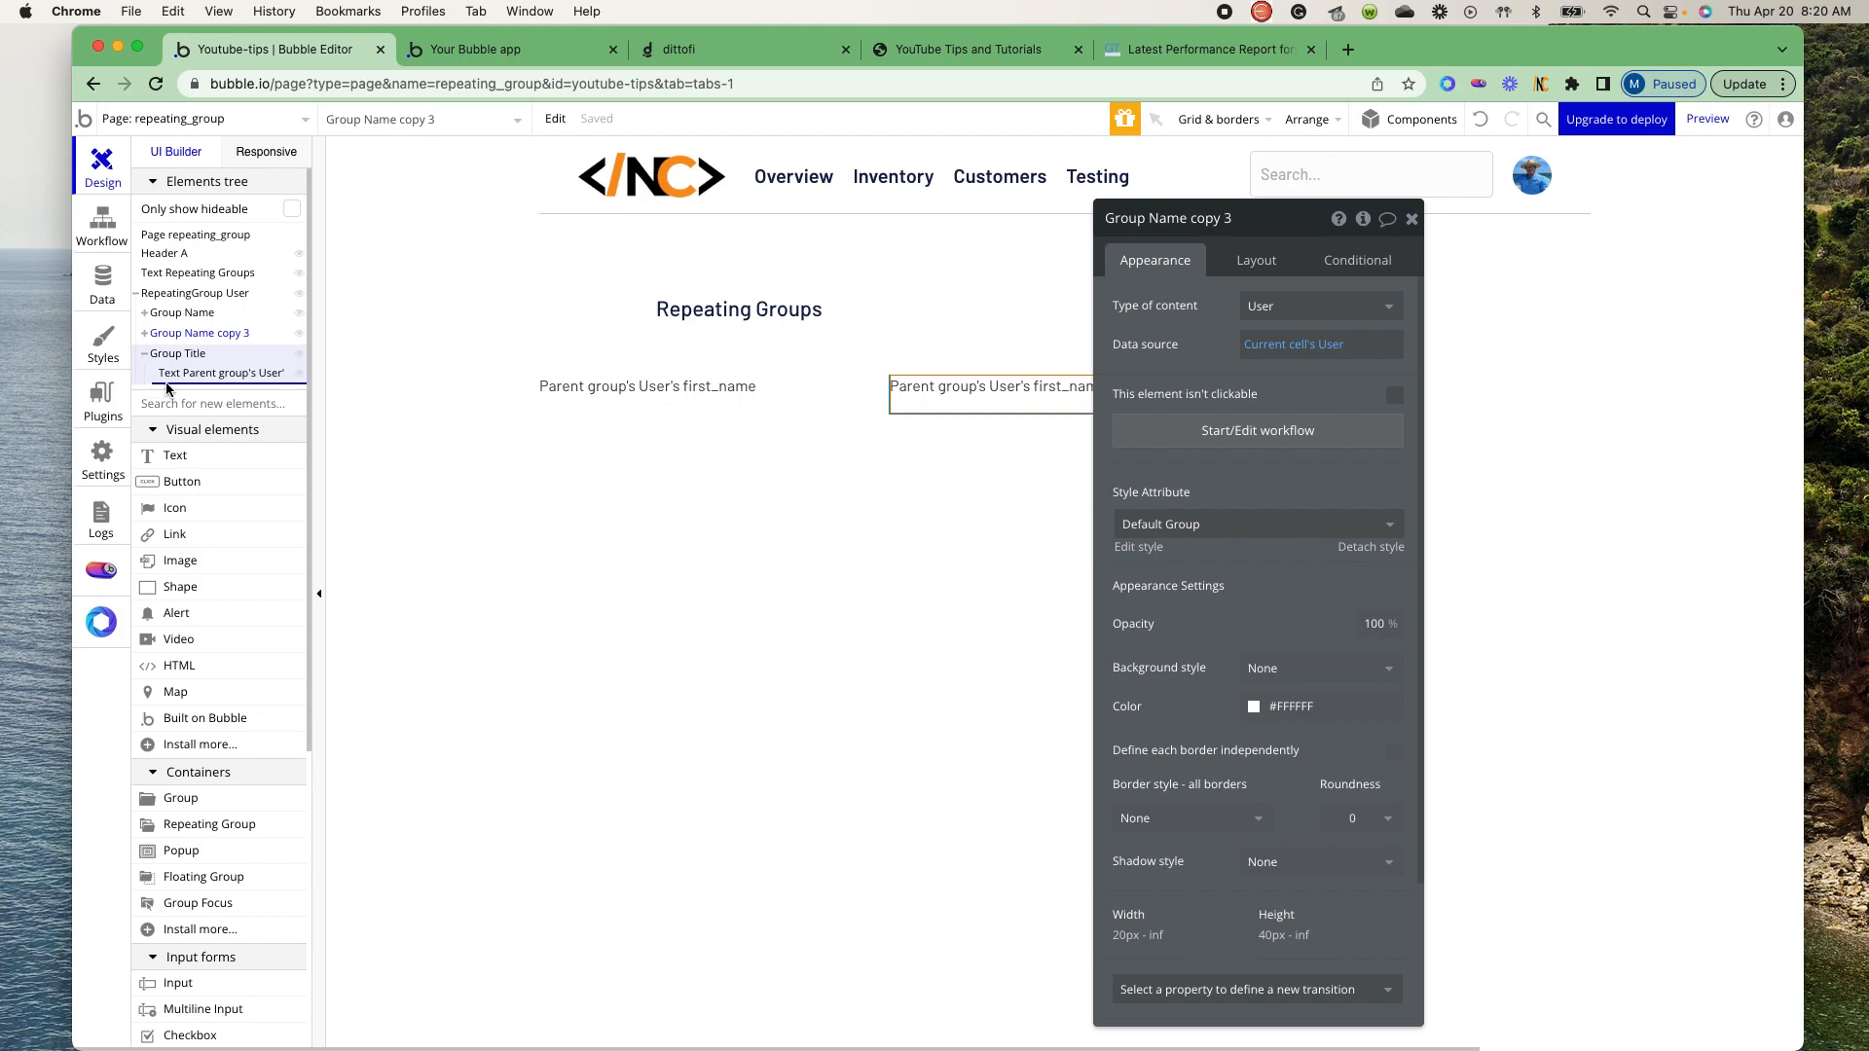
drag(168, 387, 168, 388)
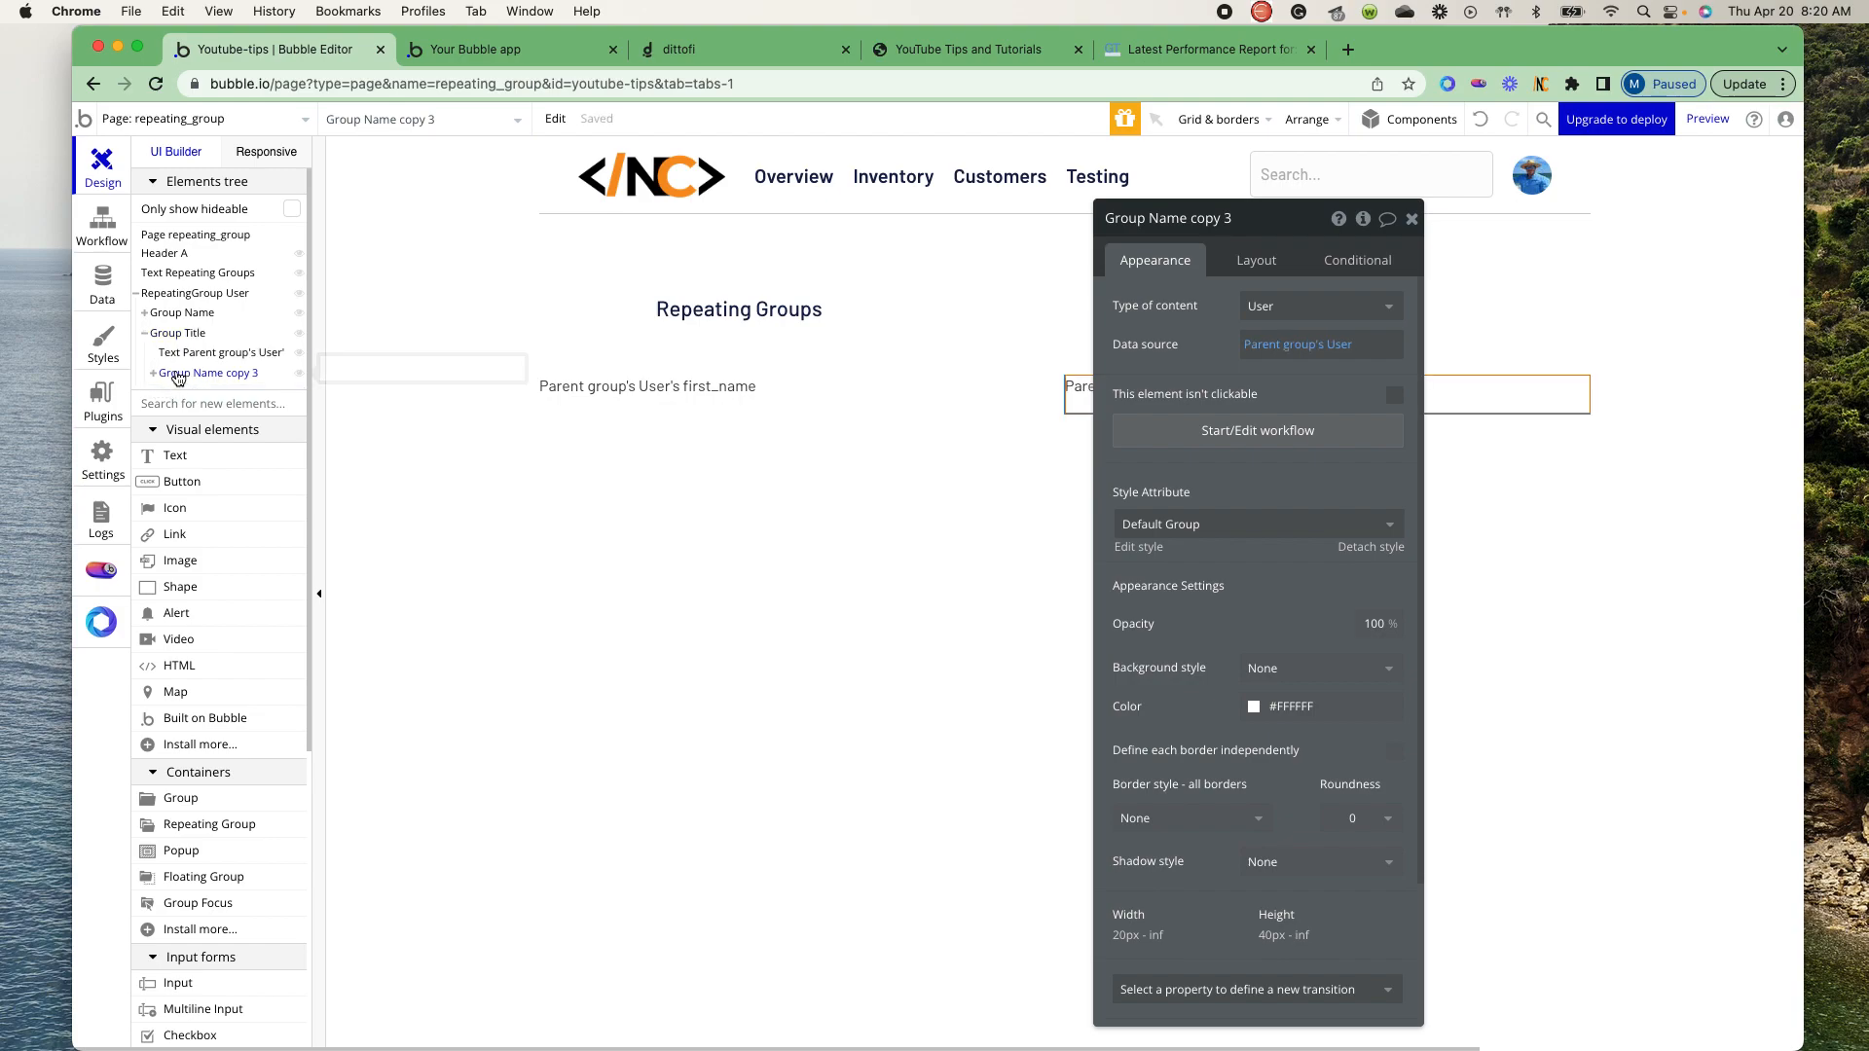
click(168, 377)
drag(161, 377, 152, 341)
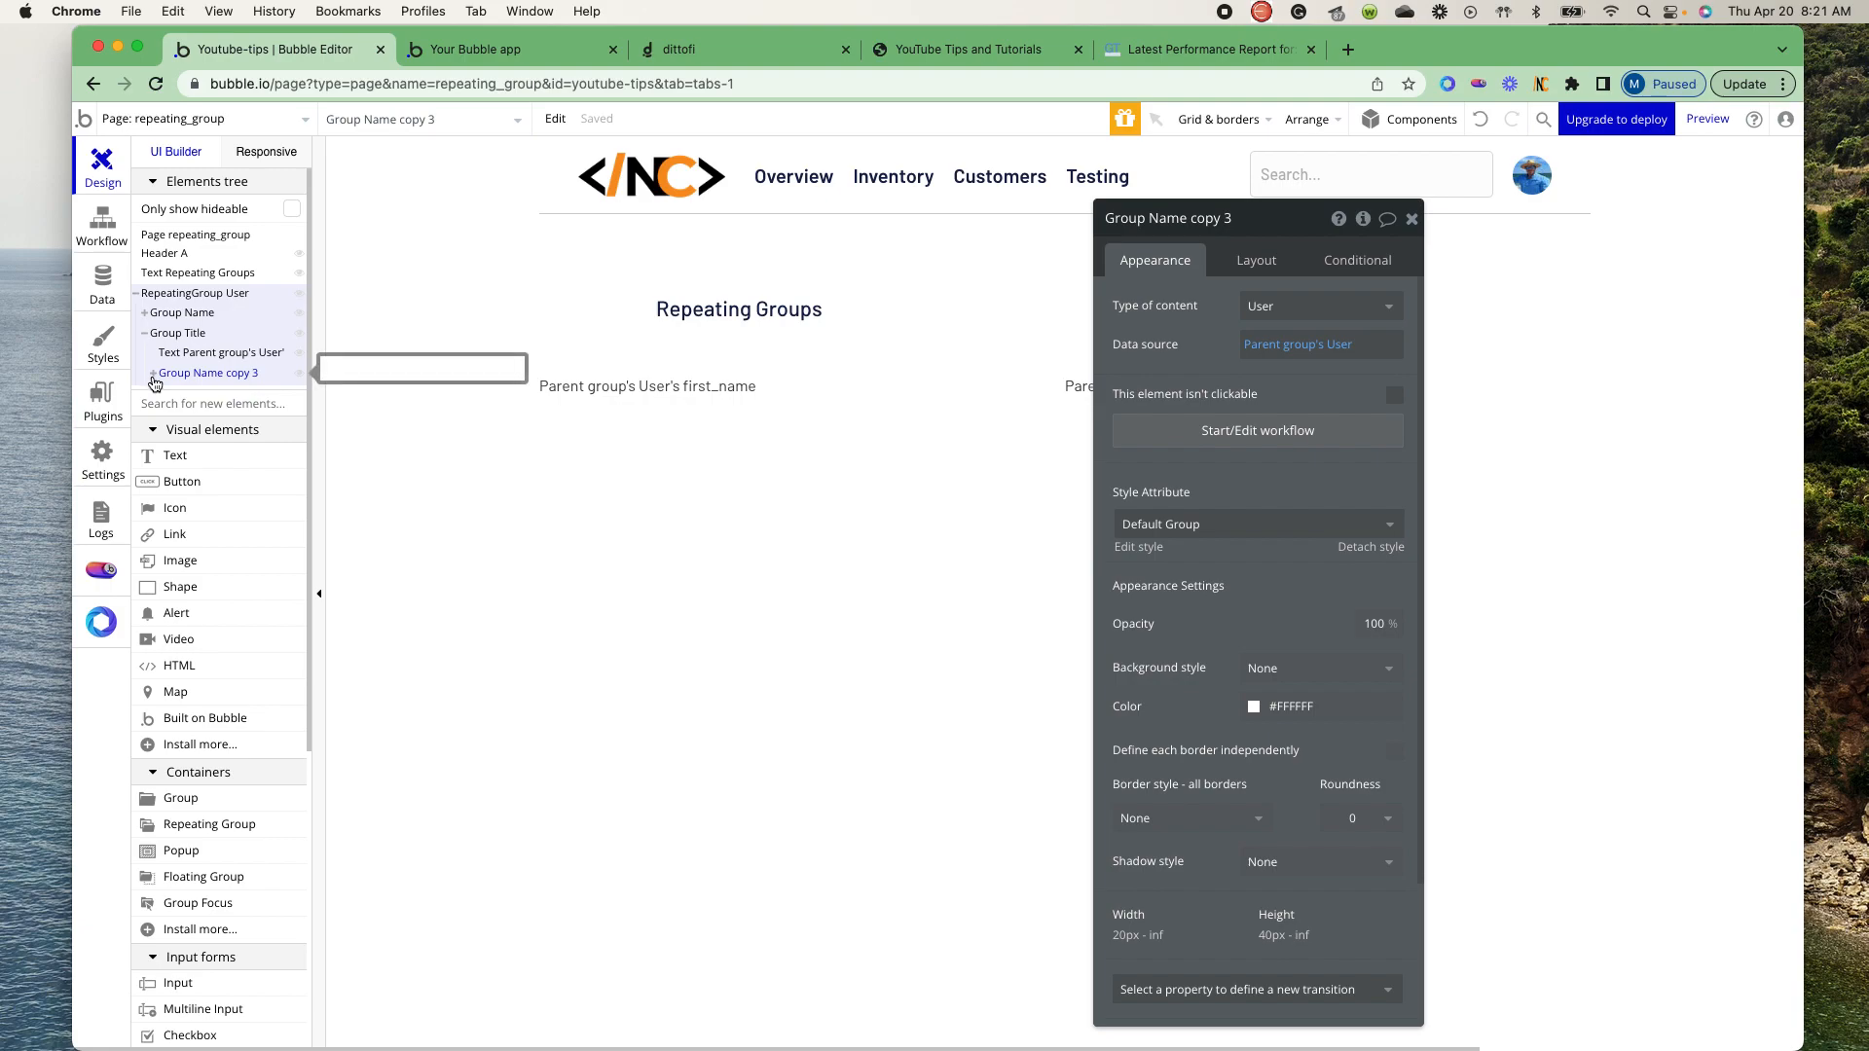
mouse_move(173, 379)
mouse_down()
mouse_move(144, 297)
mouse_move(148, 357)
mouse_up()
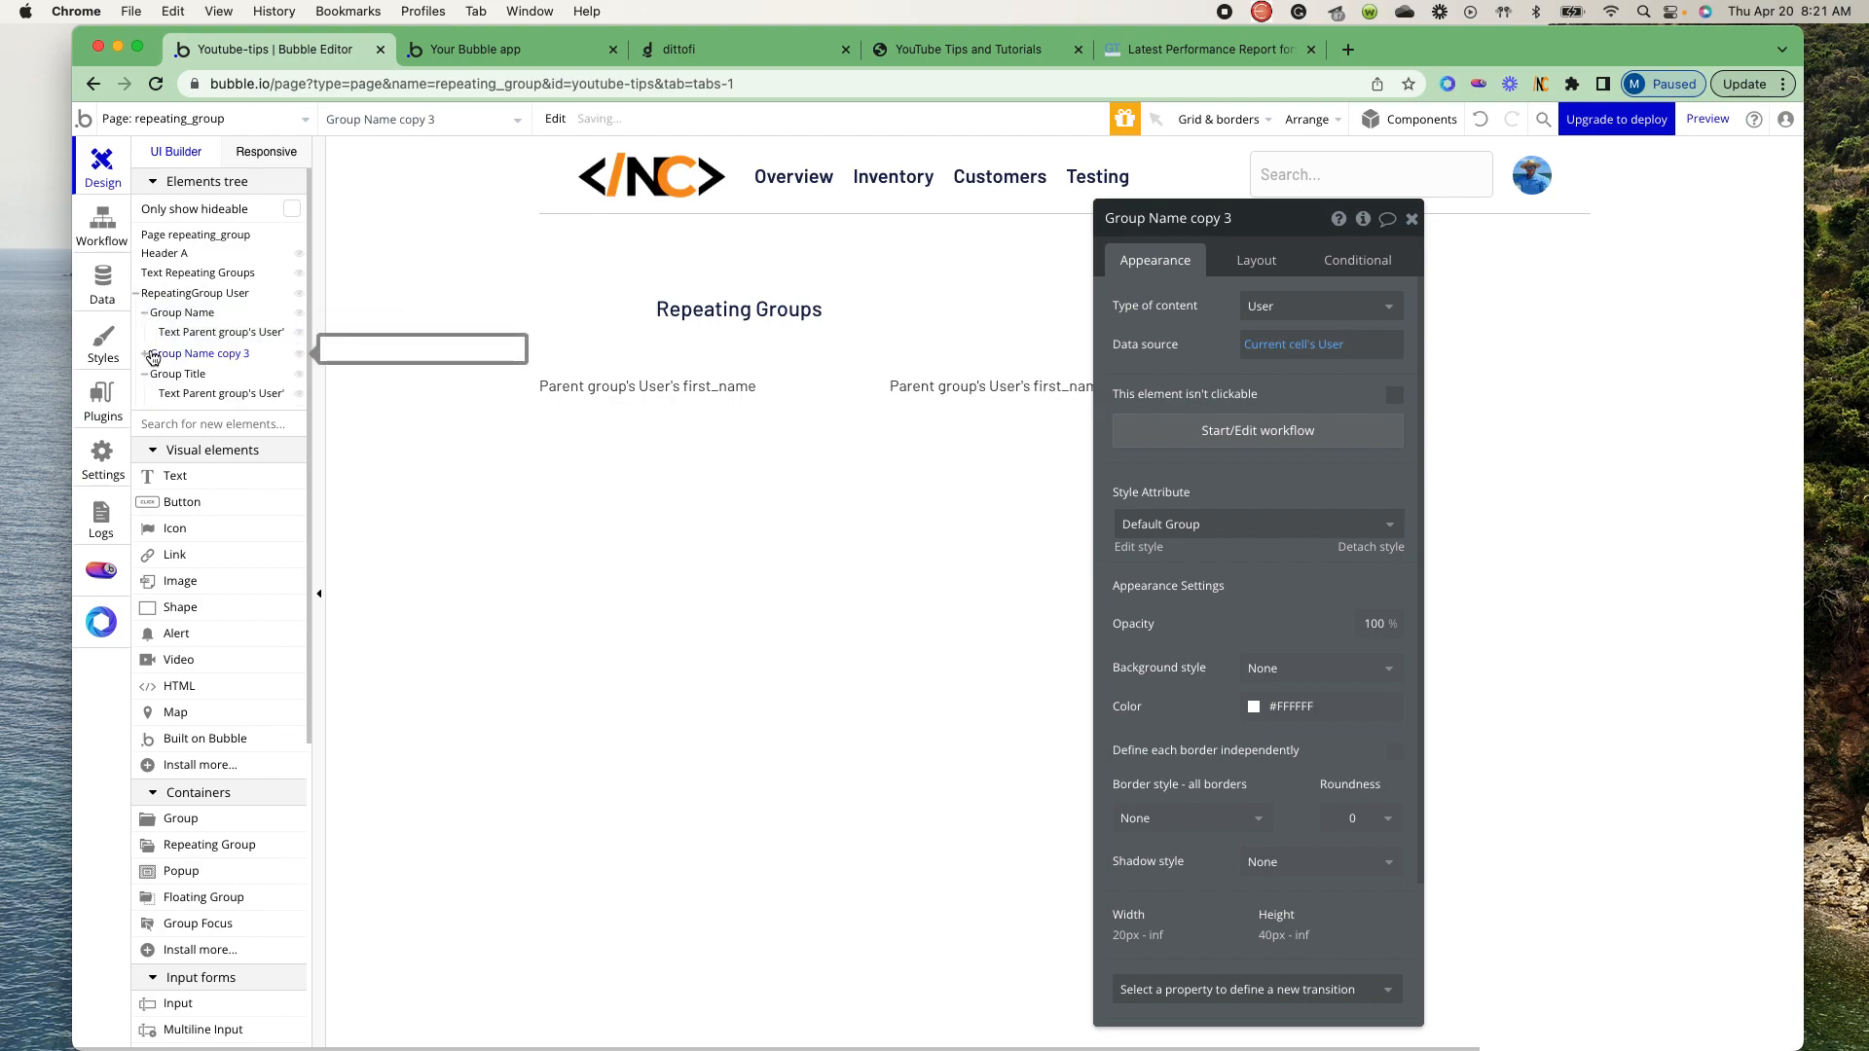
- Rename Group Name copy 3 in the User repeating group as Group Email
click(1268, 220)
drag(1268, 220, 1144, 217)
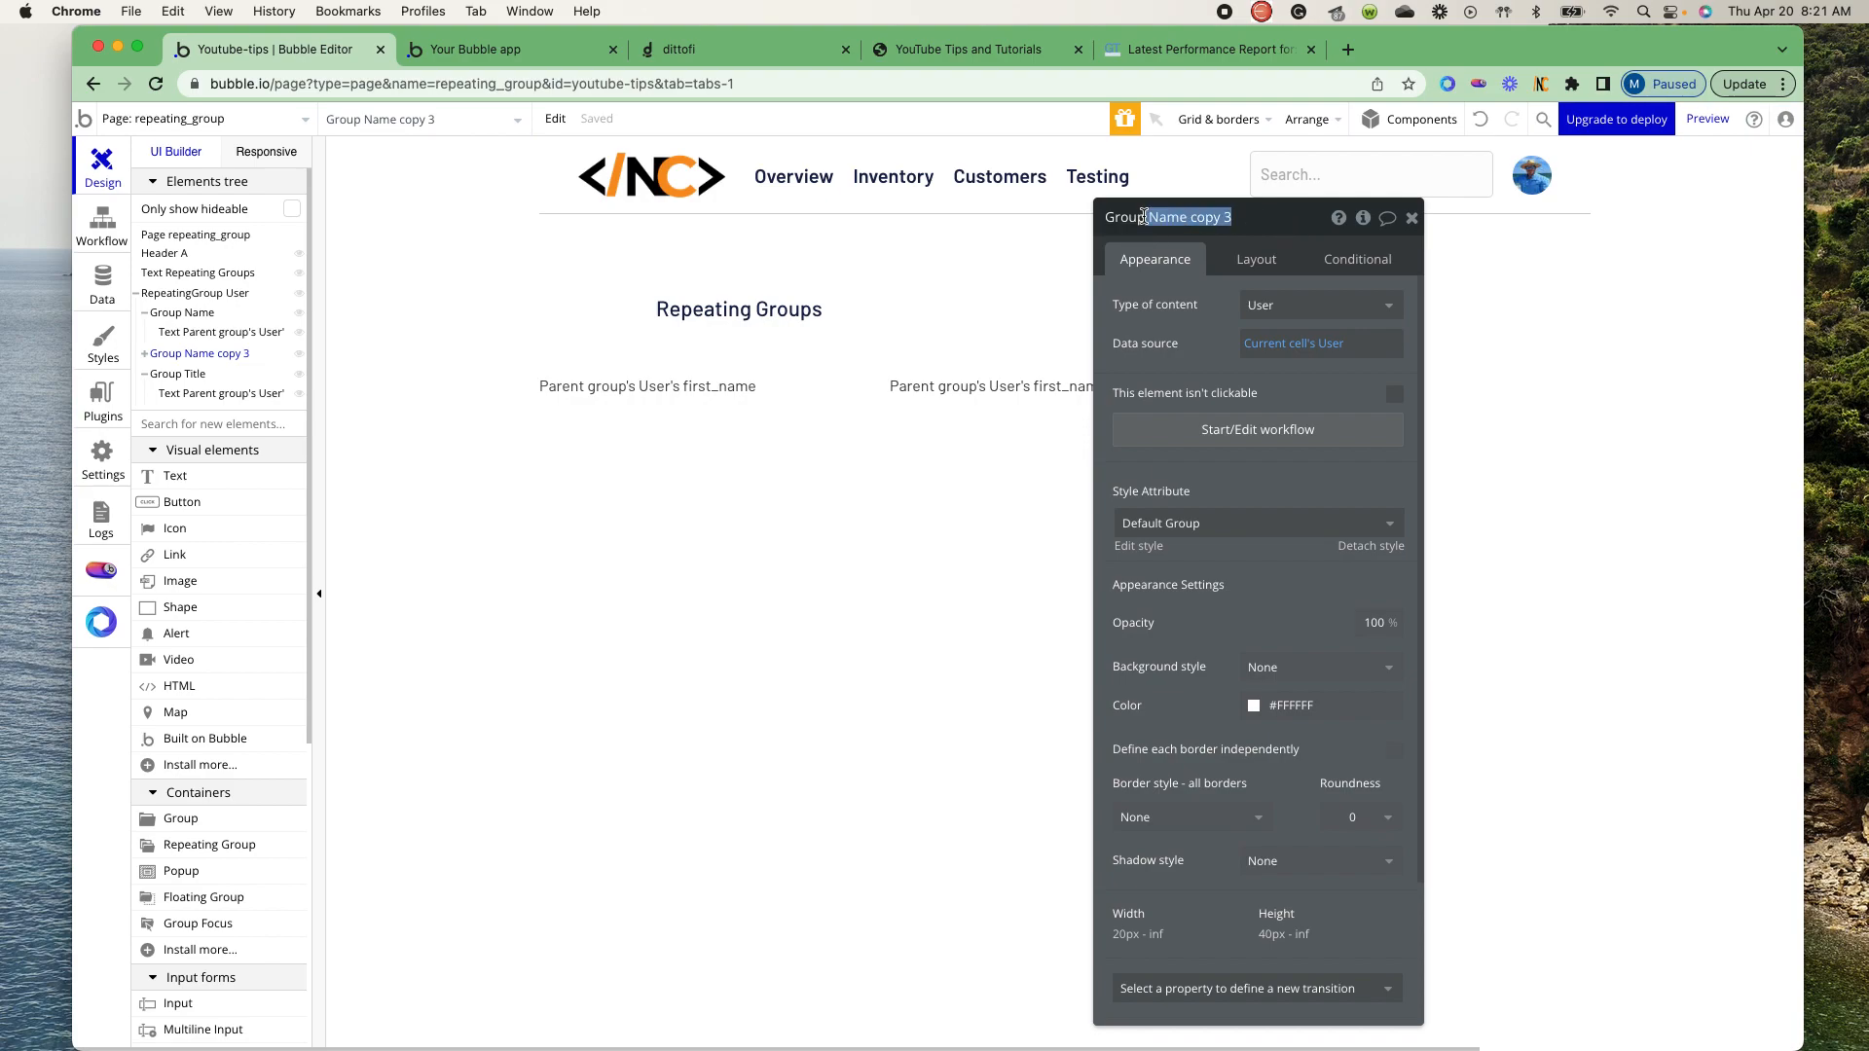
text(Email)
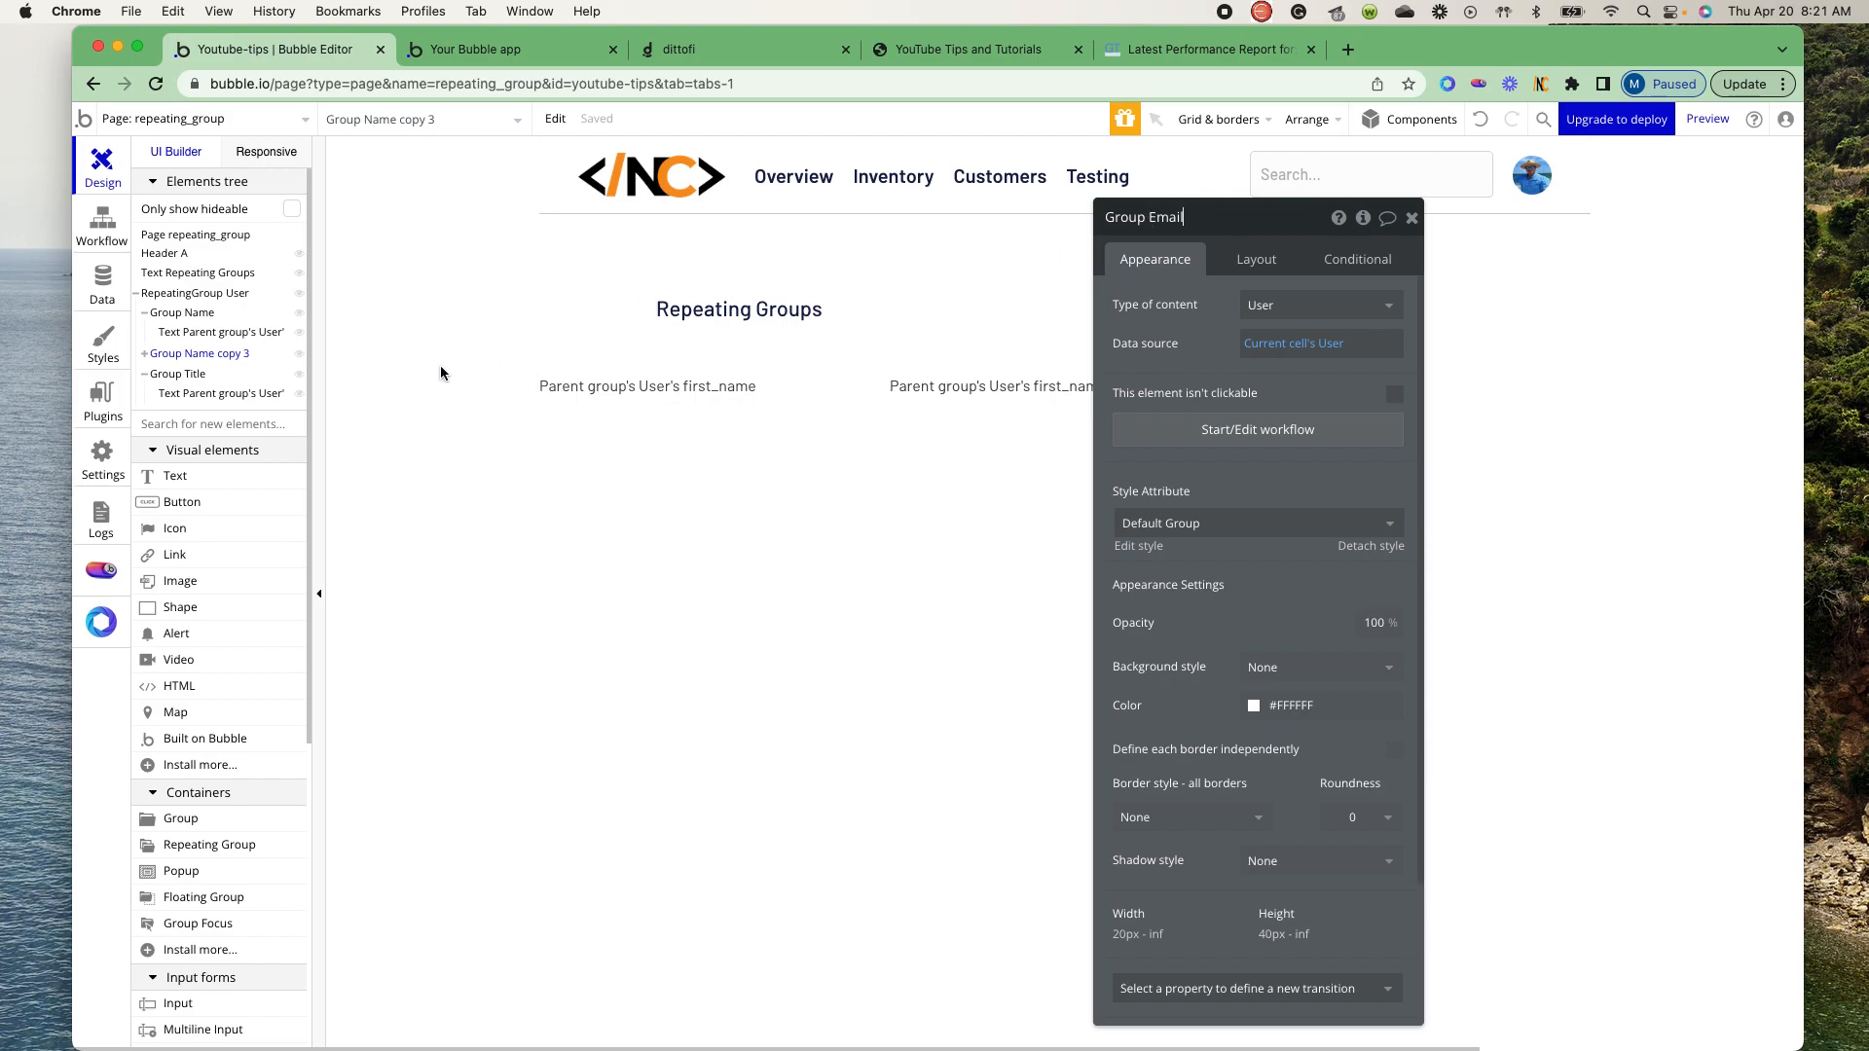
click(153, 362)
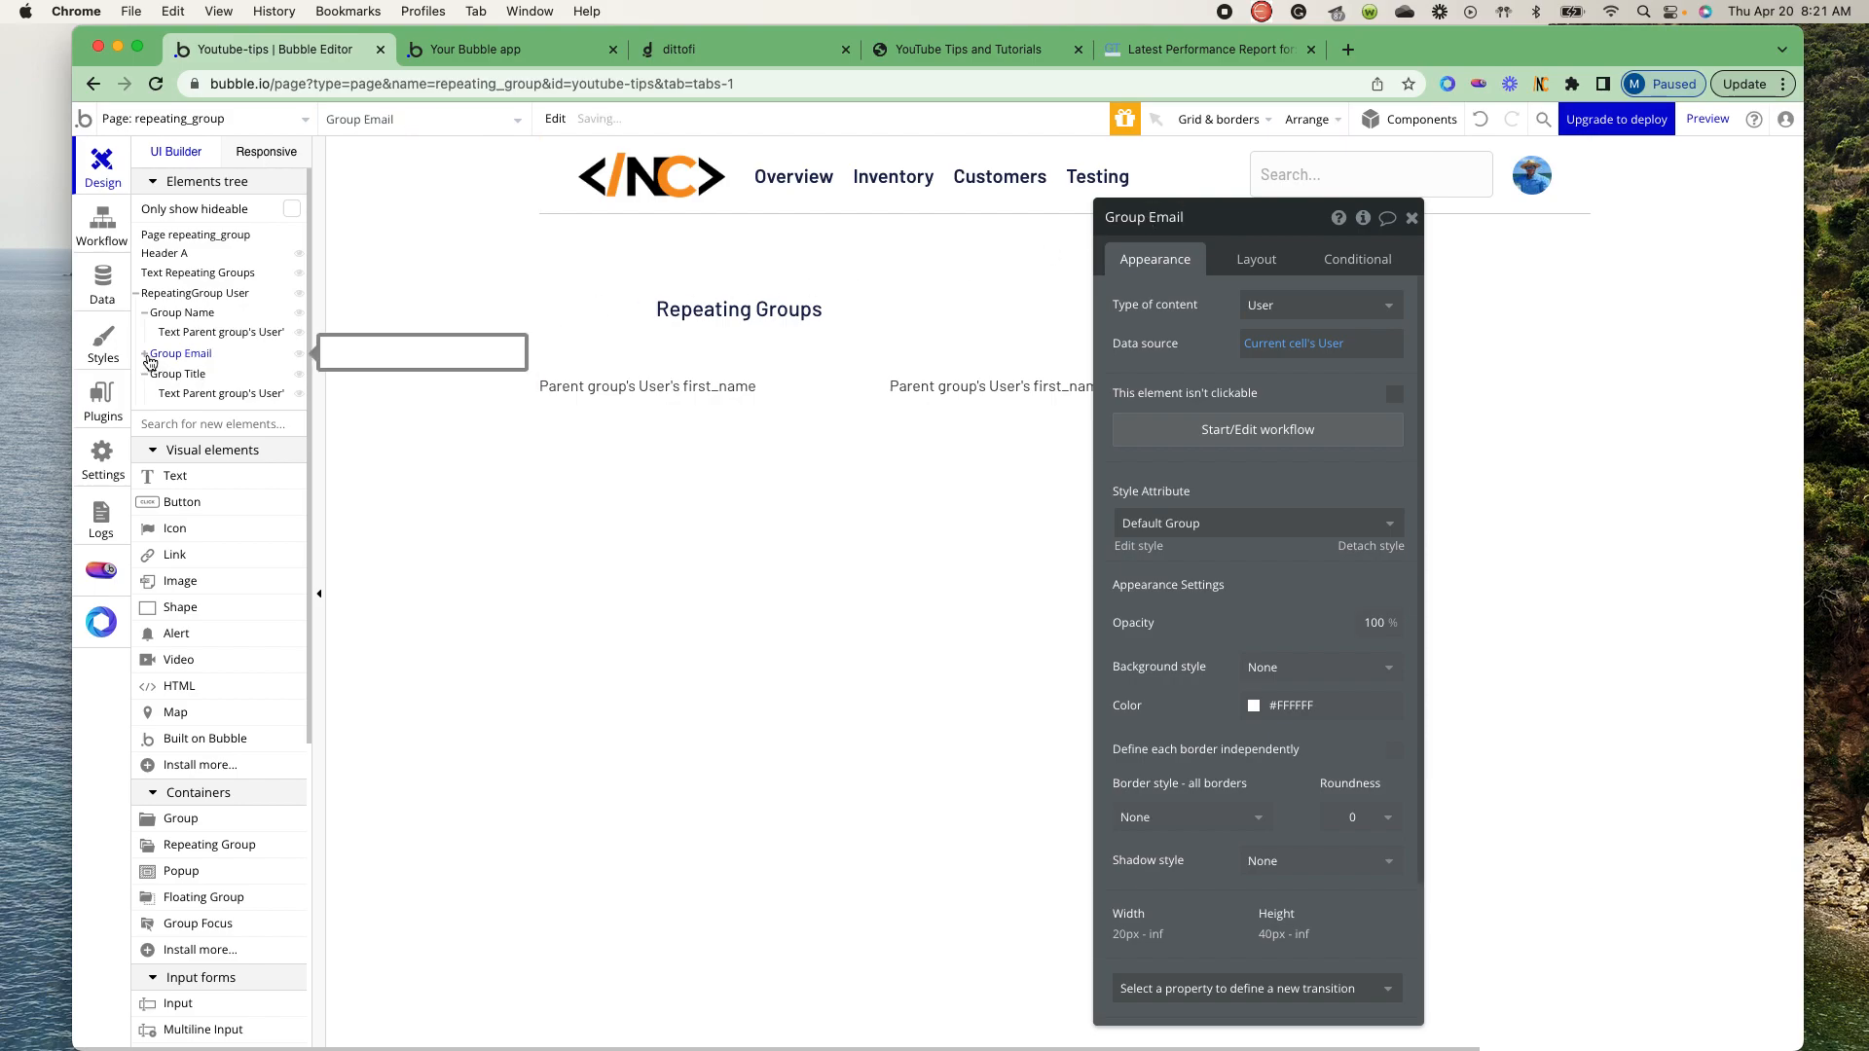
click(146, 361)
click(190, 376)
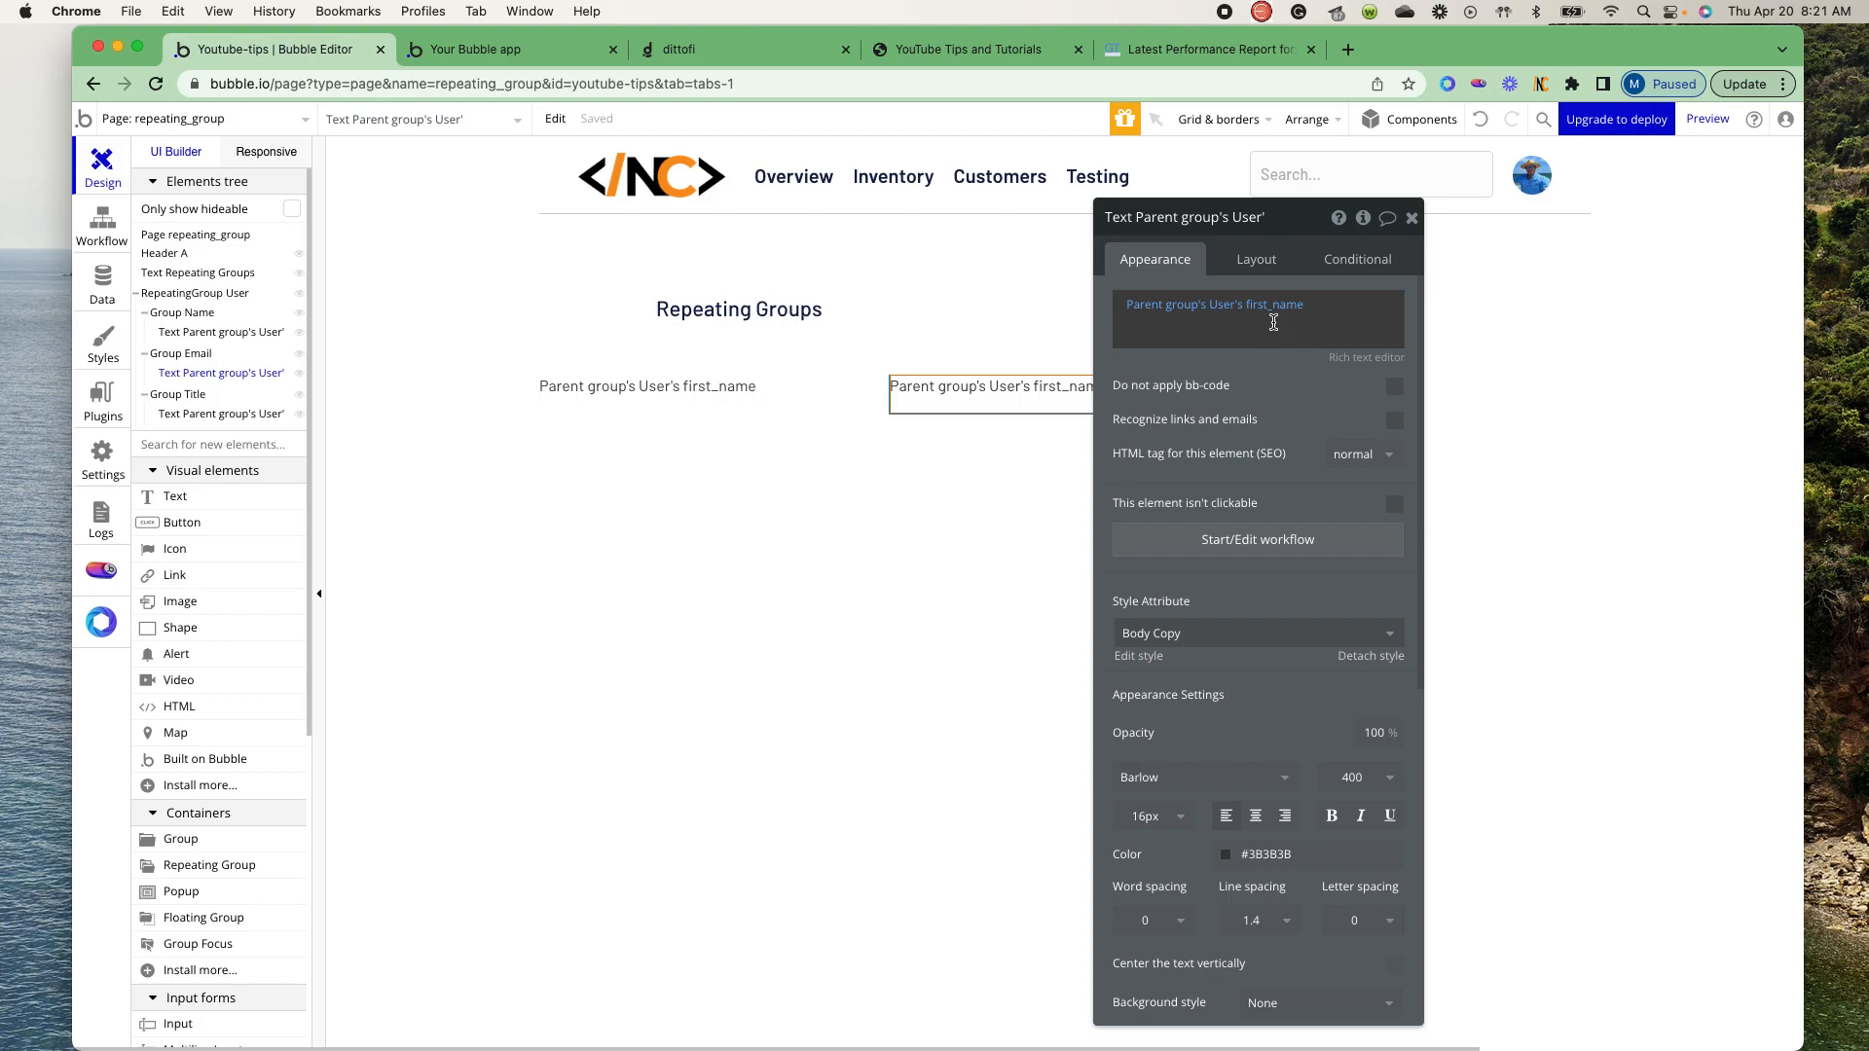
click(1270, 306)
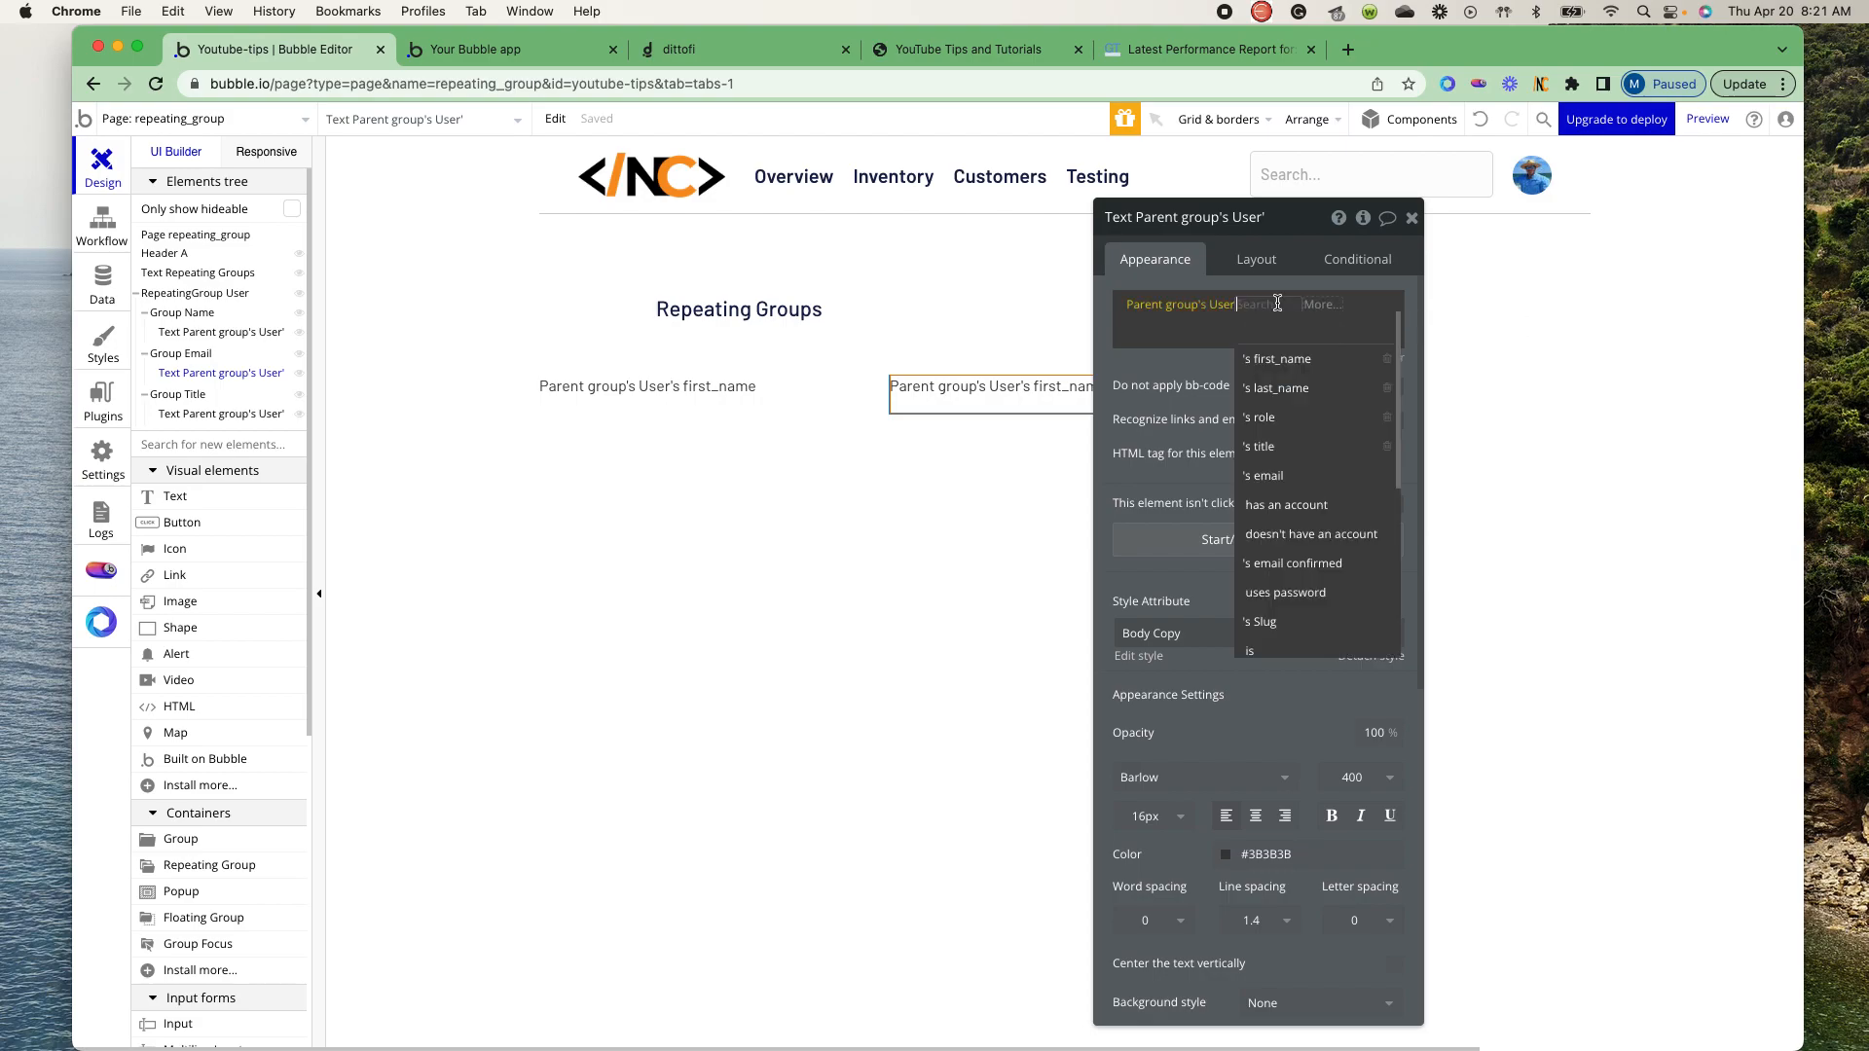
click(1289, 481)
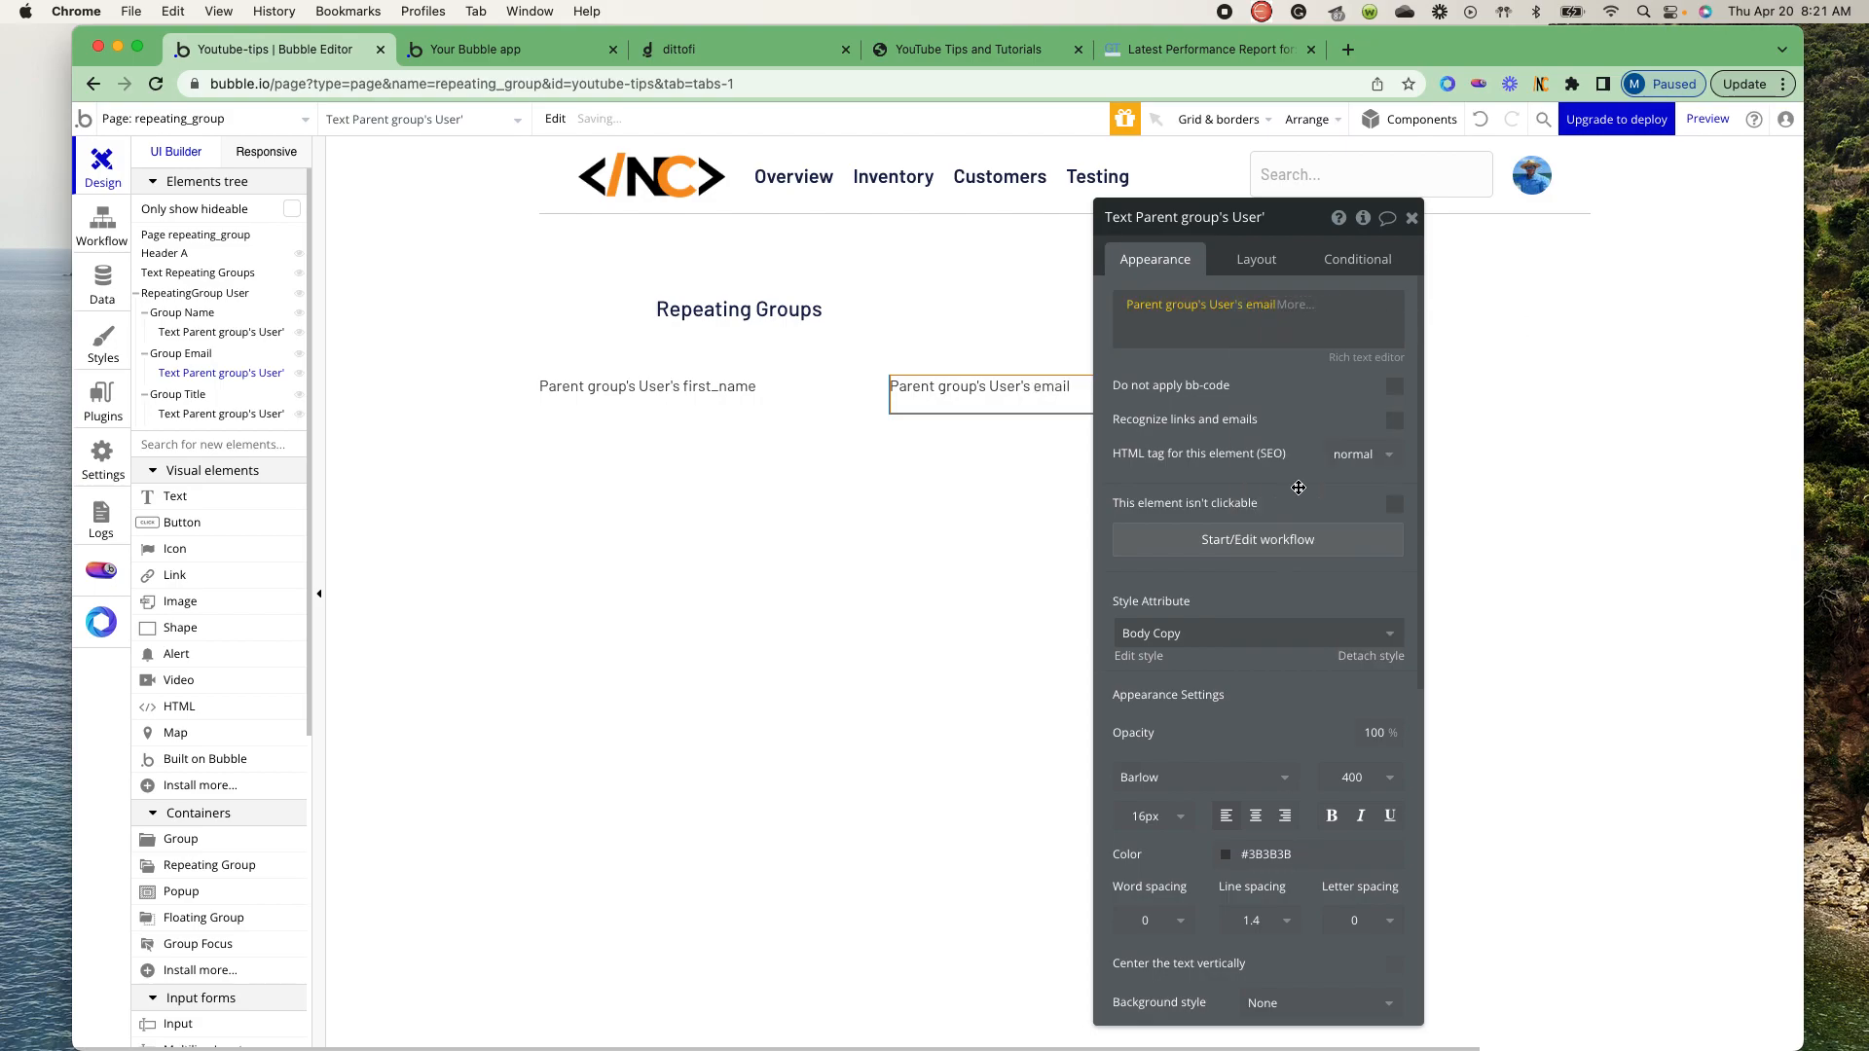
click(901, 696)
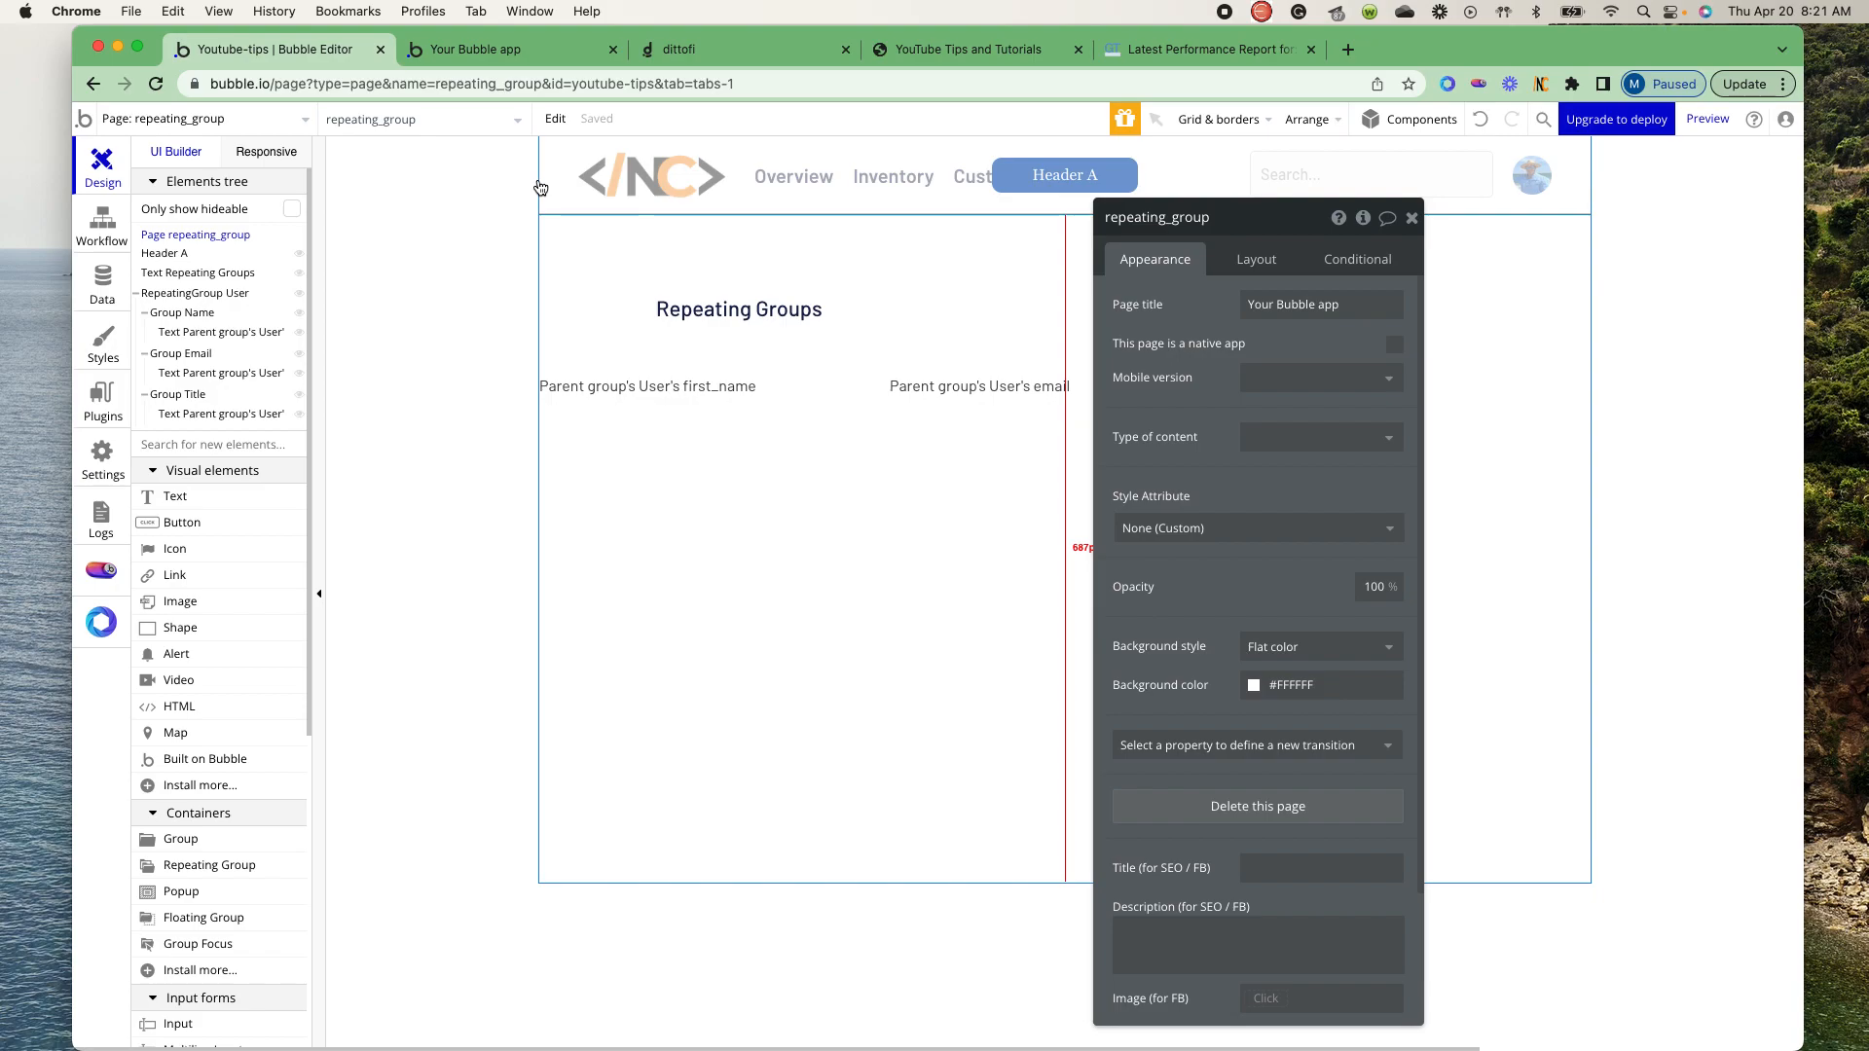
- View the user list in the Bubble app preview, and open the Repeating Groups page in Dittofi
click(489, 53)
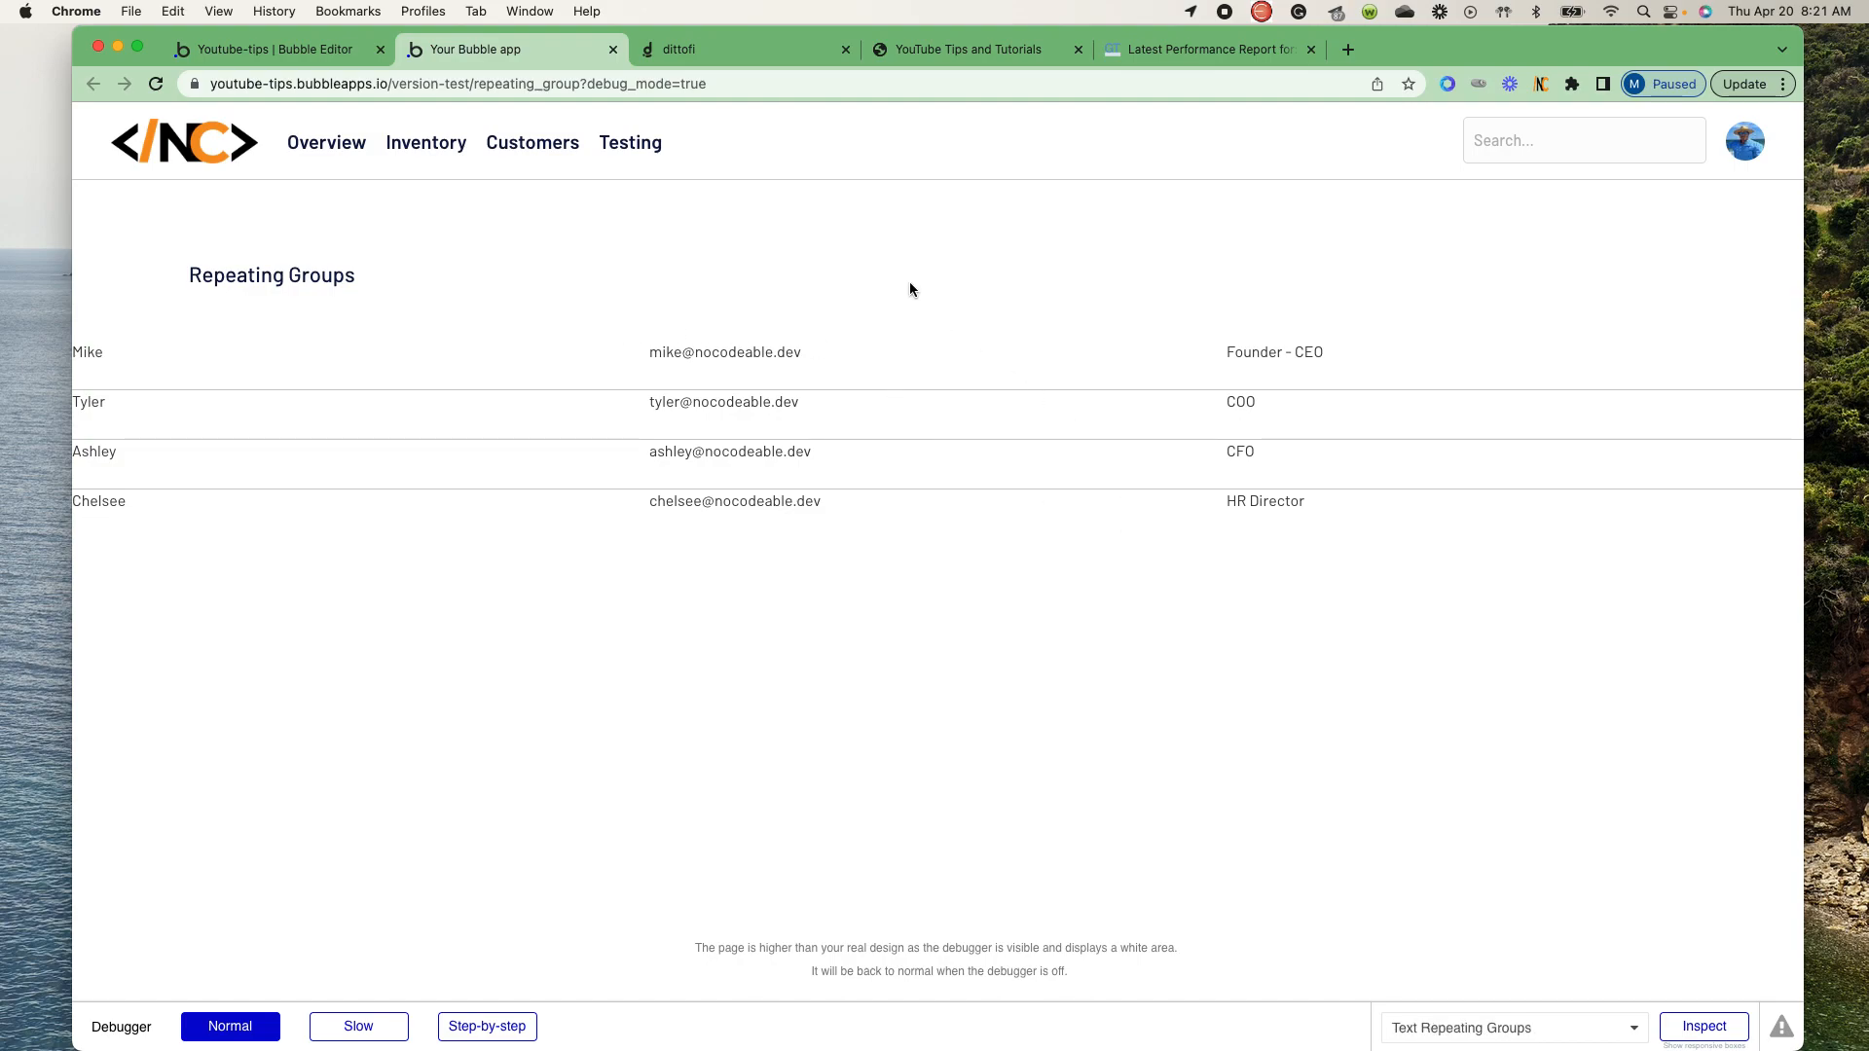
click(728, 53)
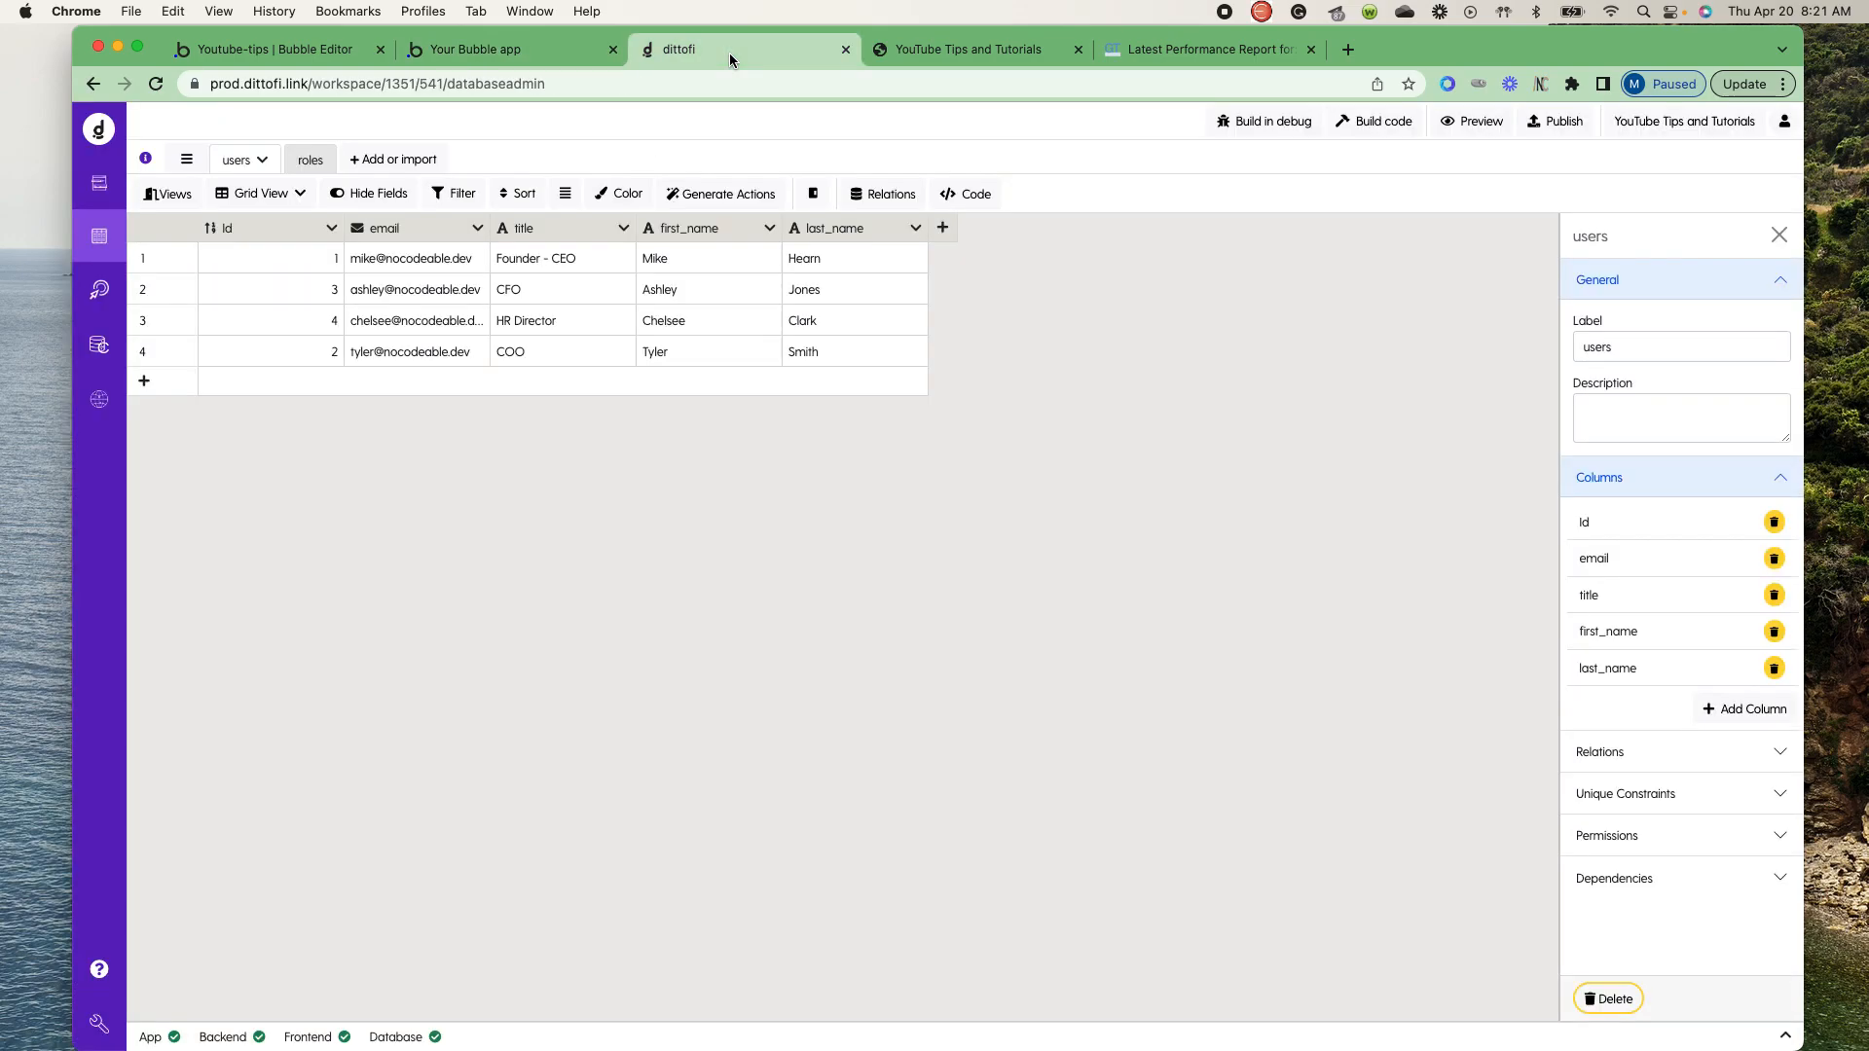
click(99, 183)
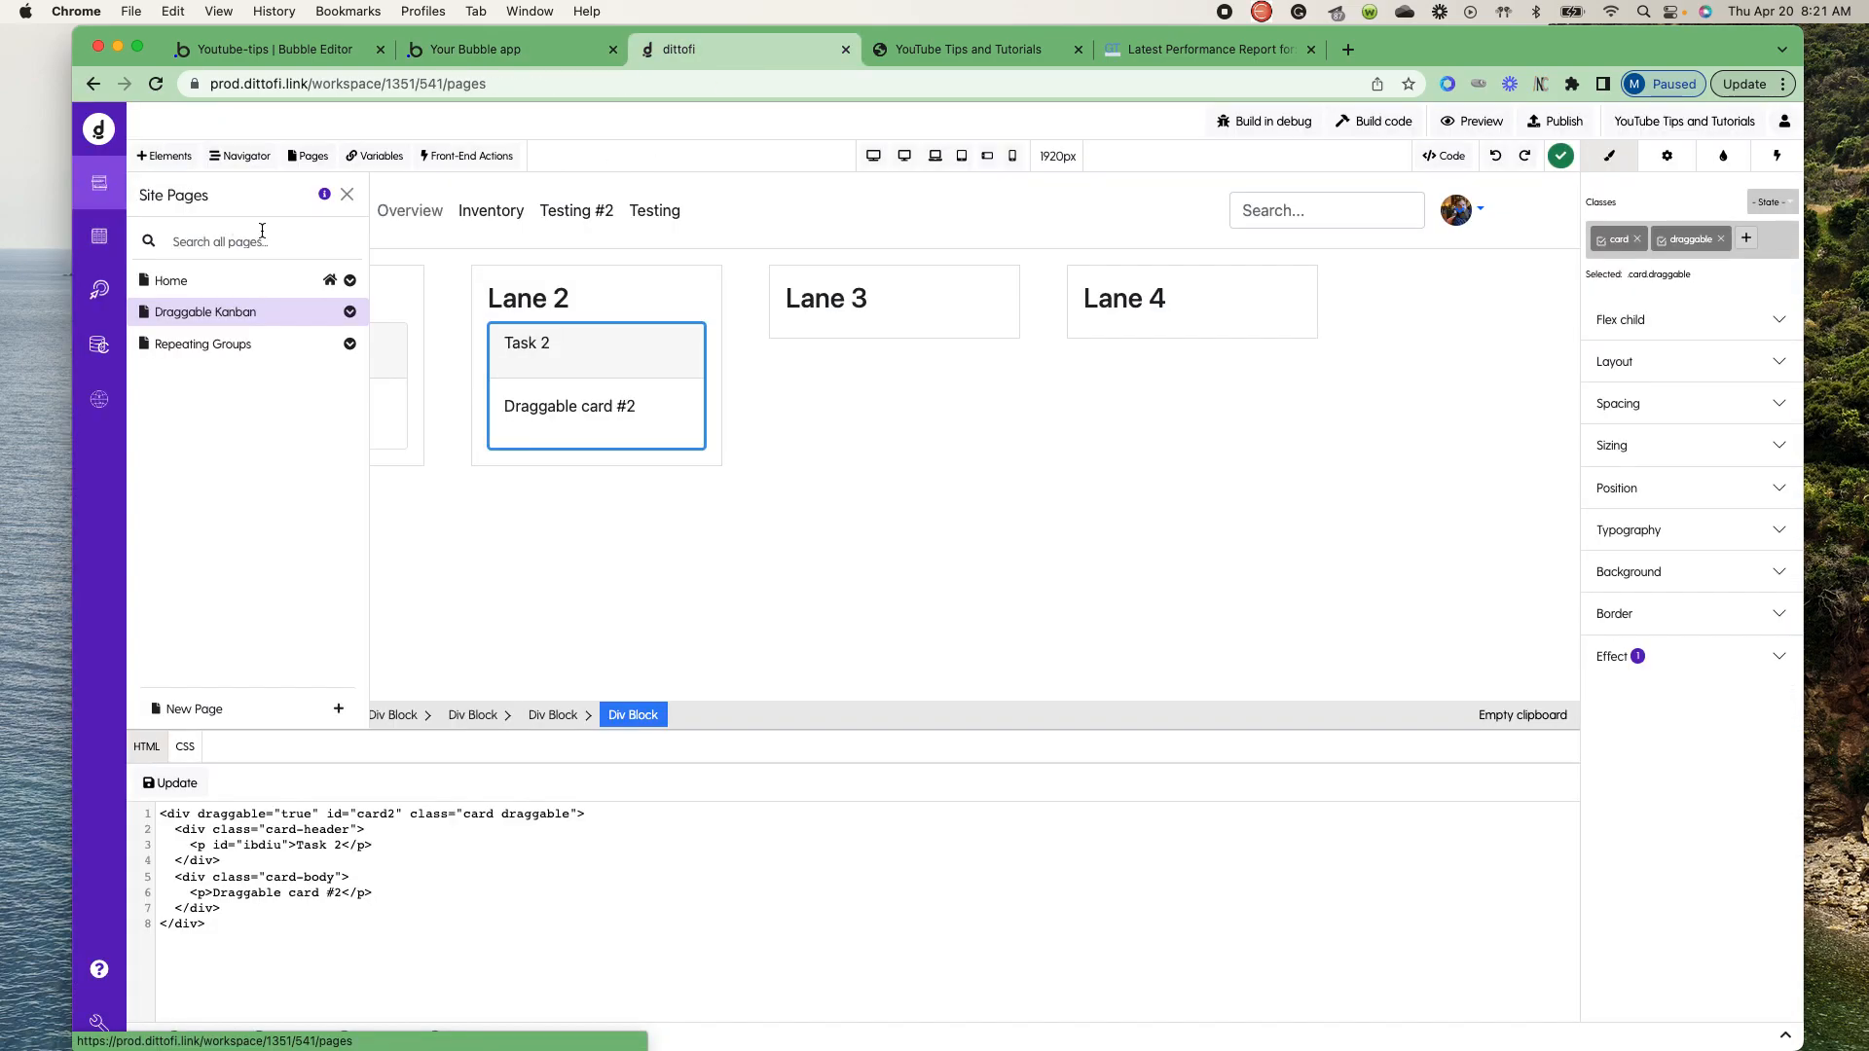
click(270, 344)
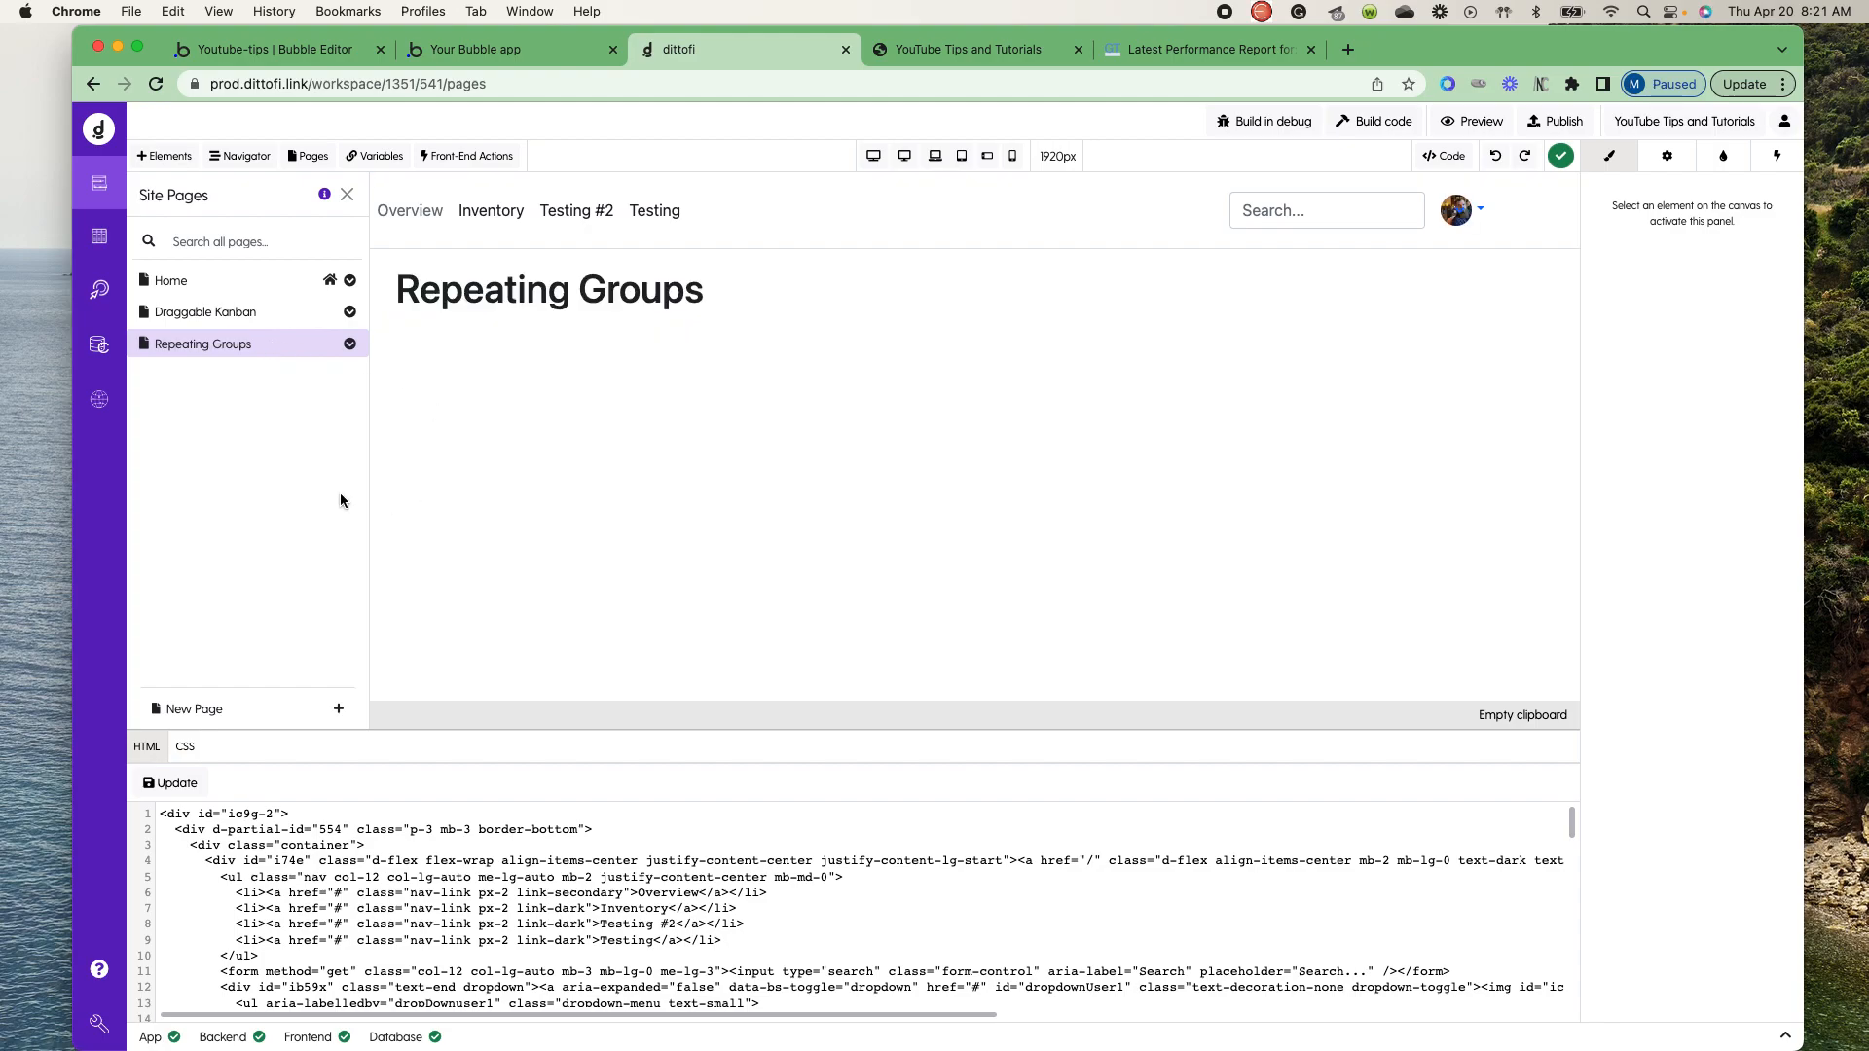
click(347, 194)
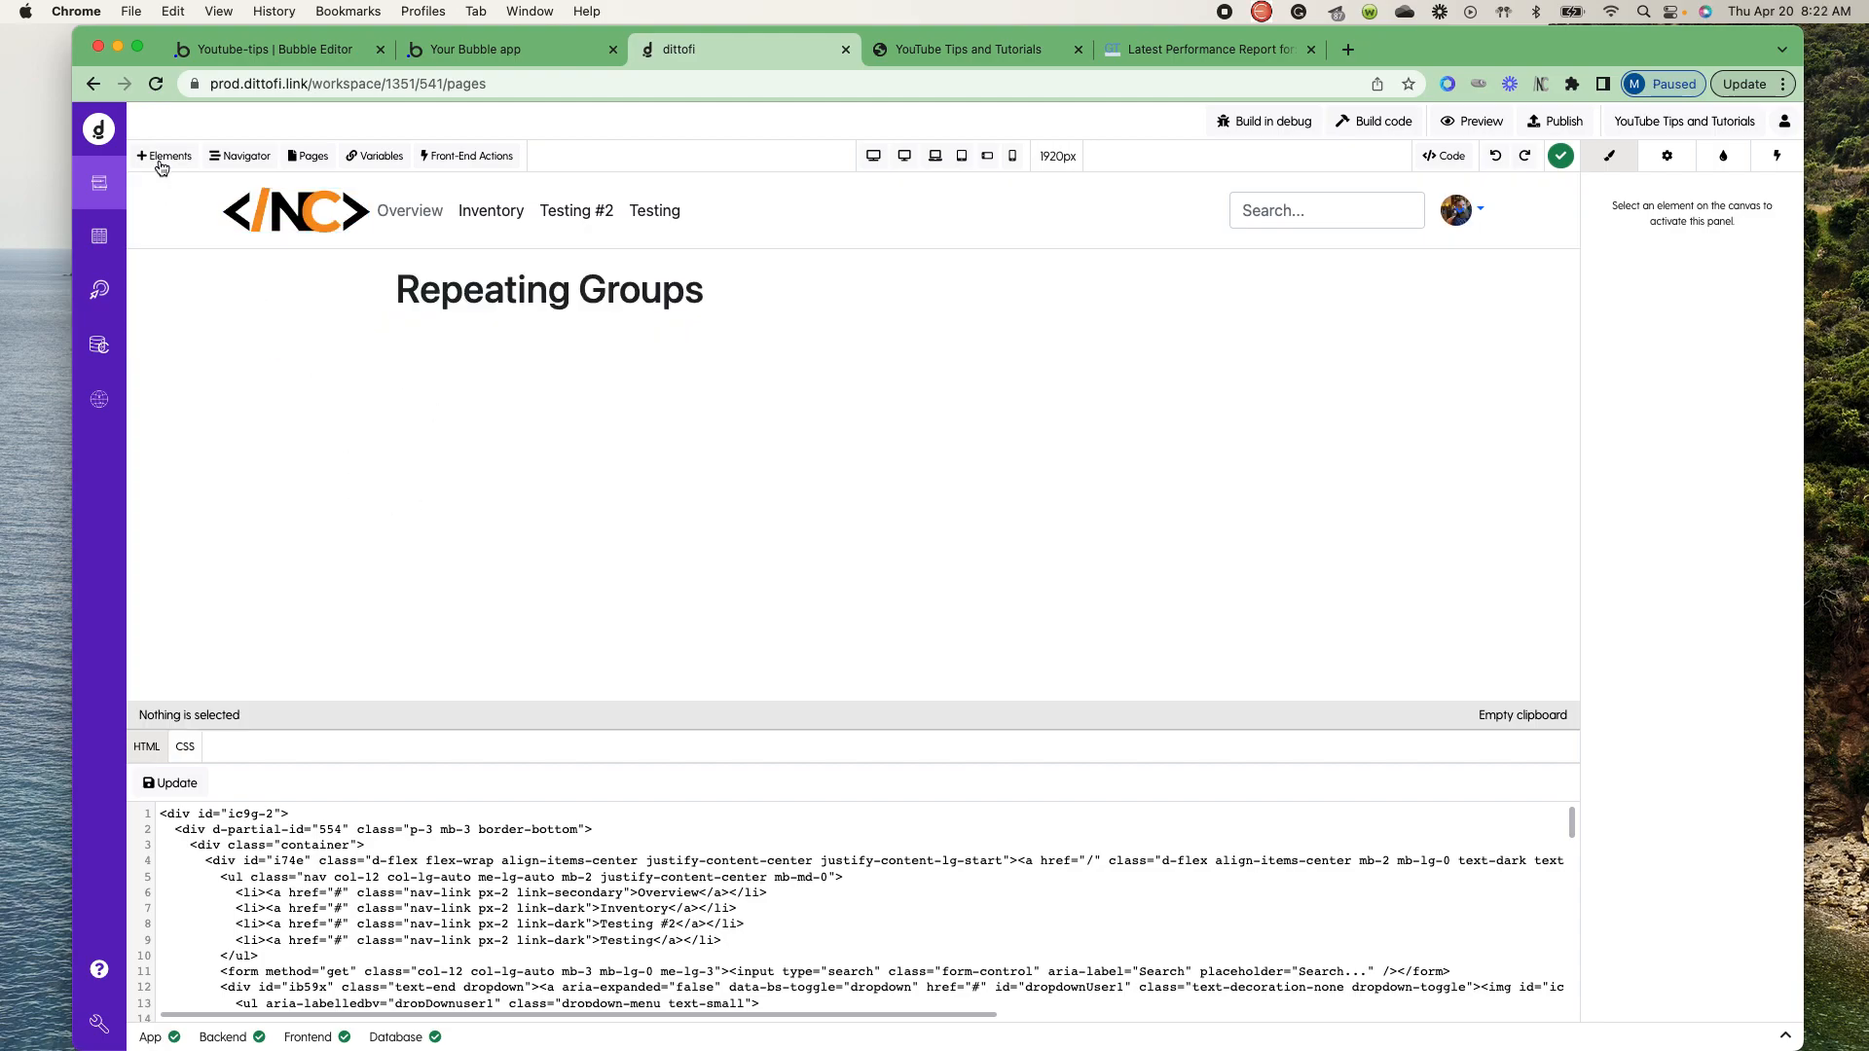
- Find the Table element and place a table below the Repeating Groups heading
click(162, 156)
click(335, 241)
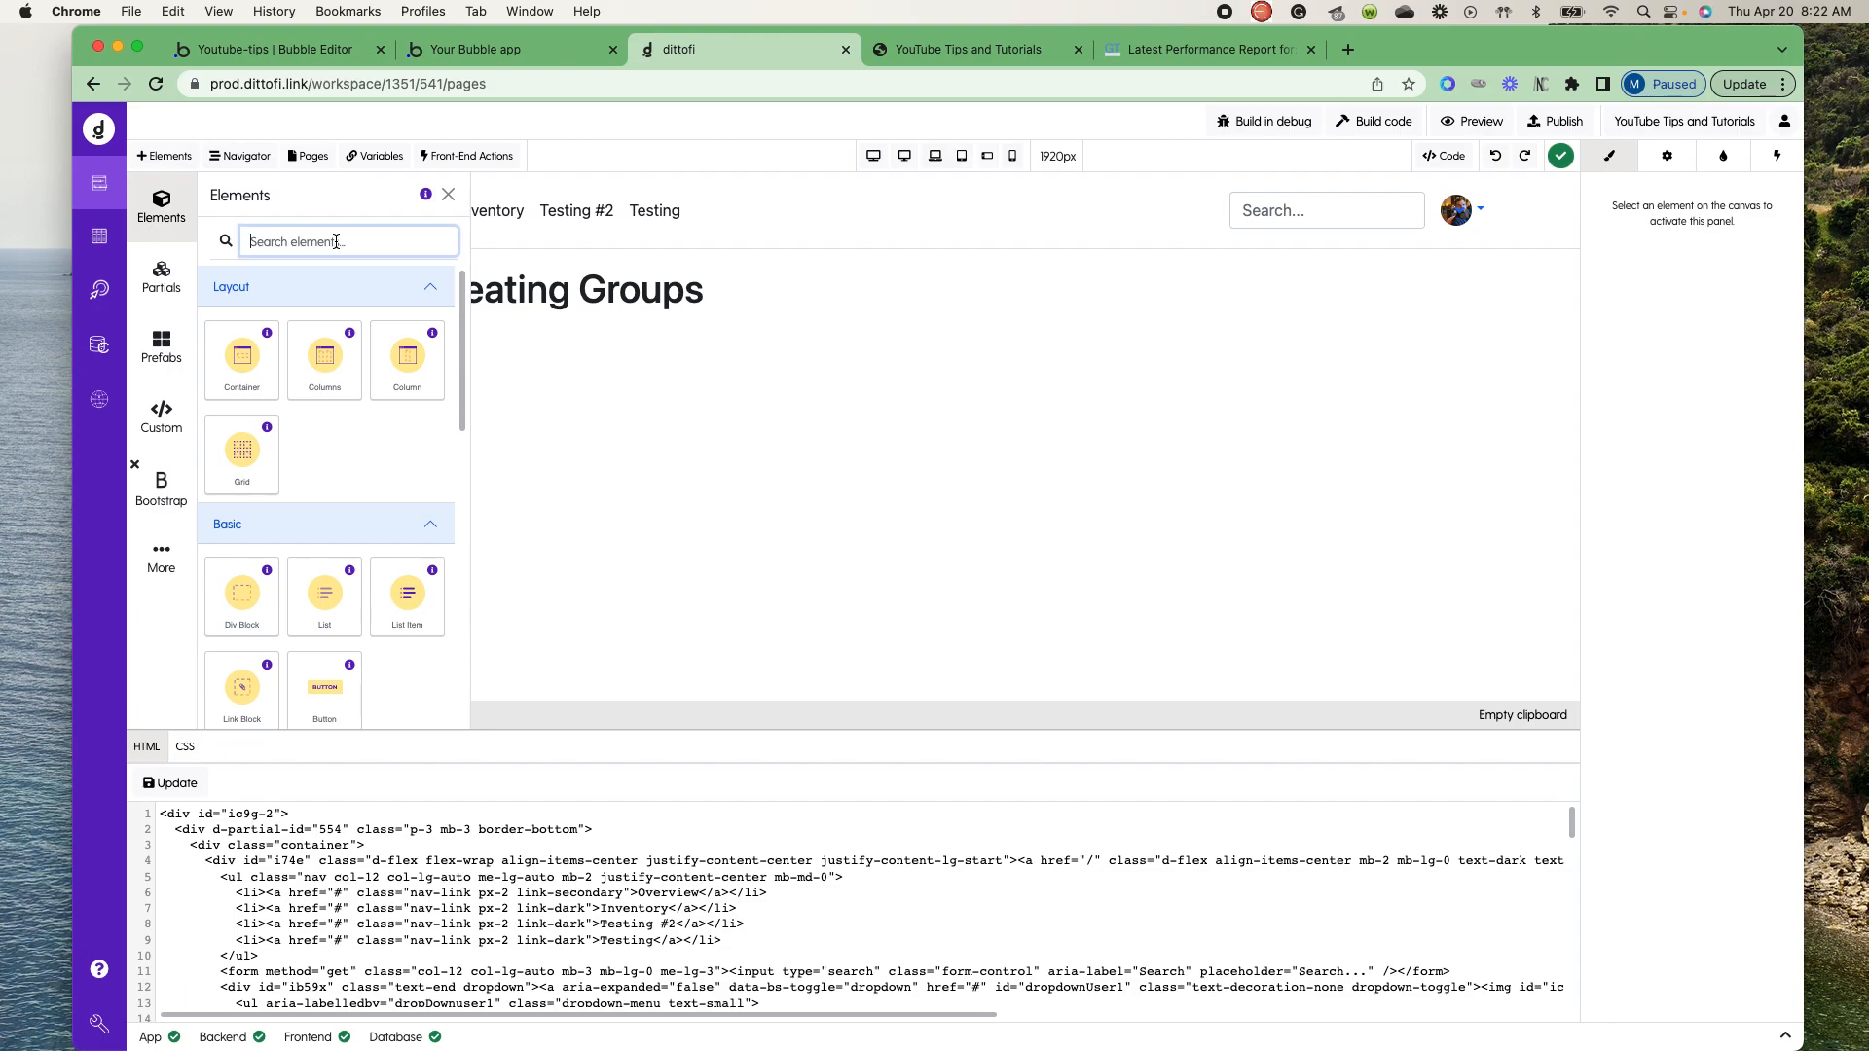
text(tabl)
drag(245, 360, 623, 351)
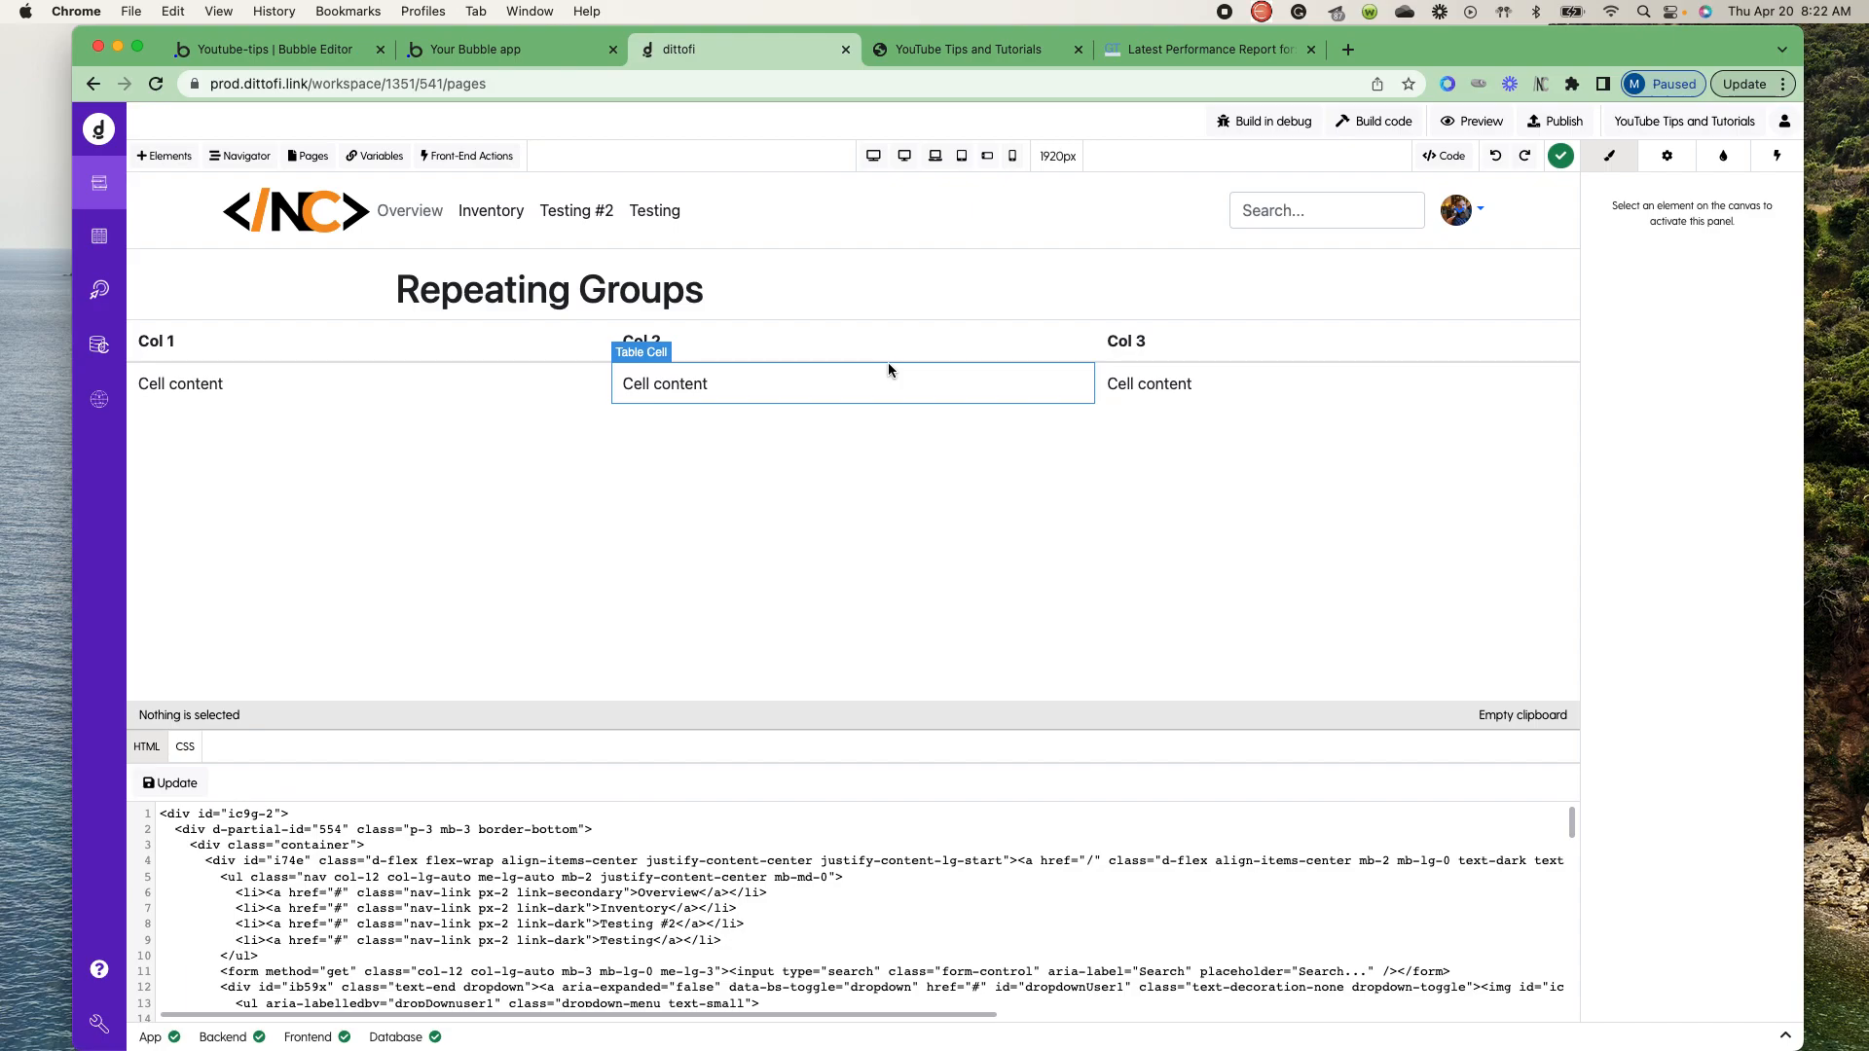
- Add a fourth column to the table and delete it again
click(889, 377)
click(302, 718)
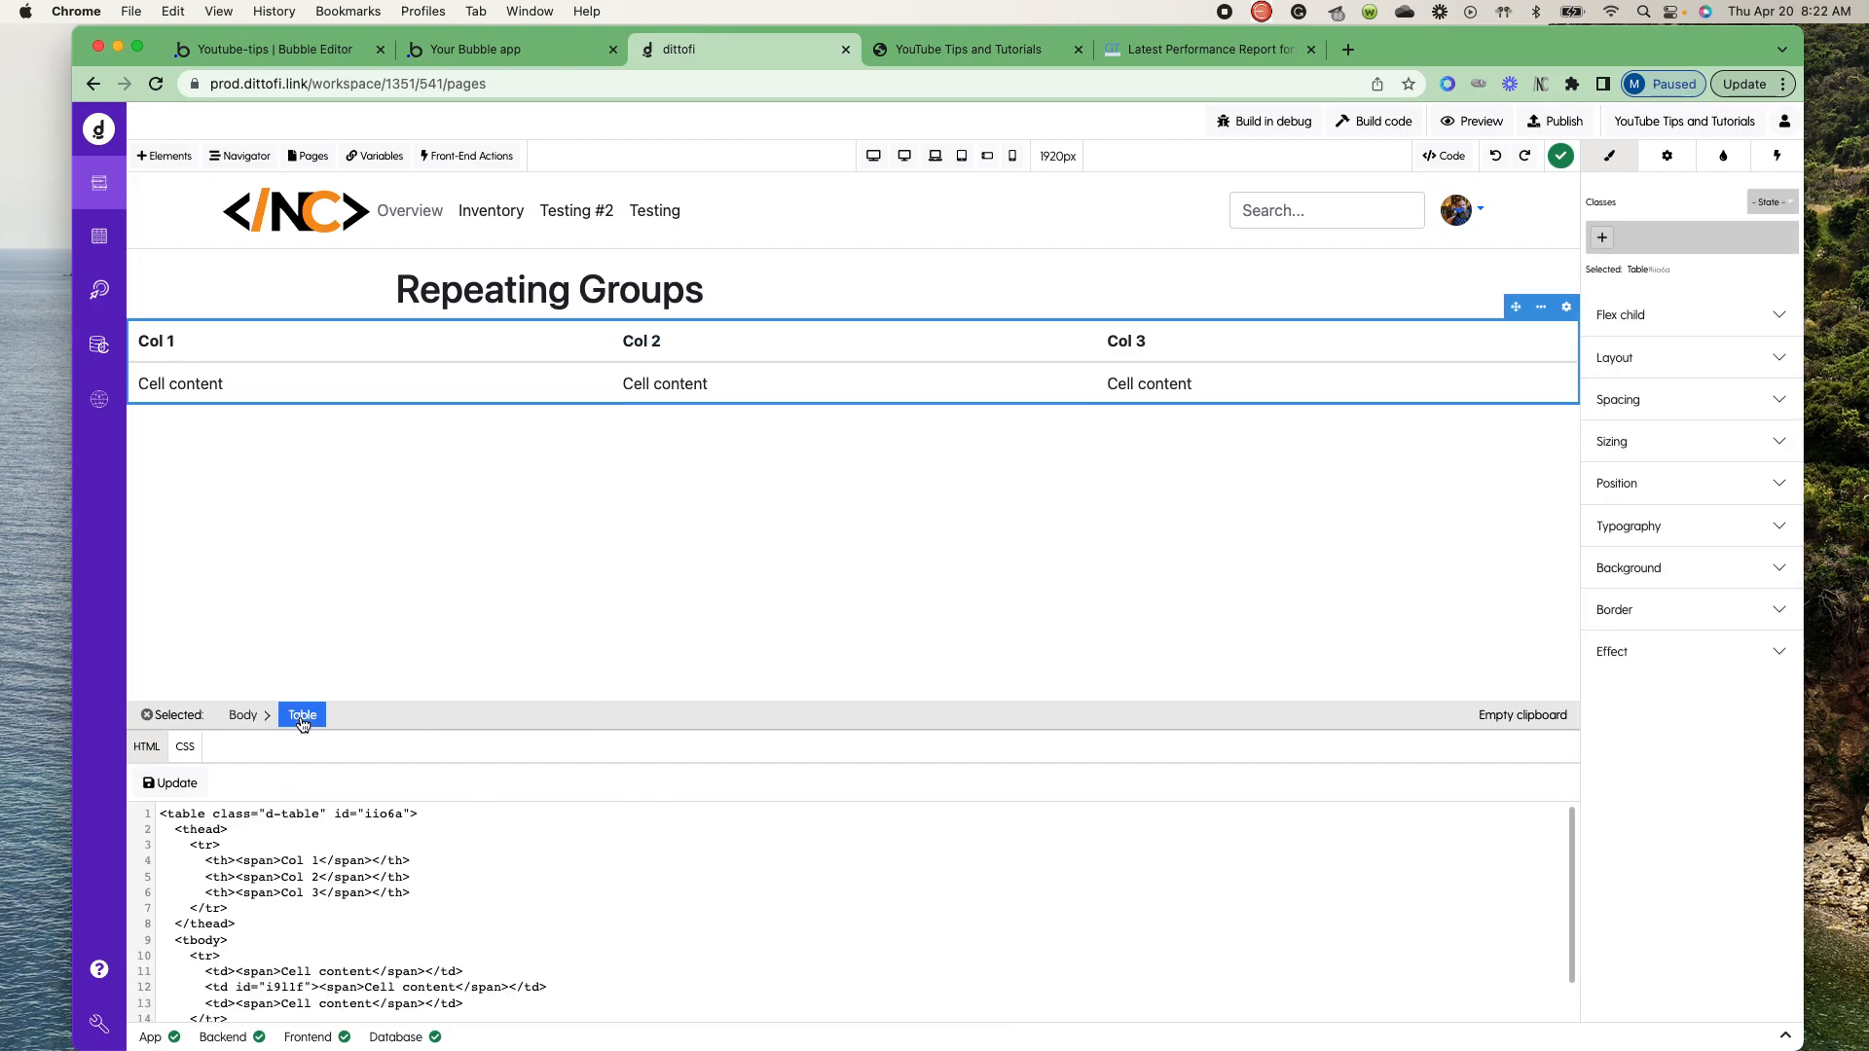
click(1662, 160)
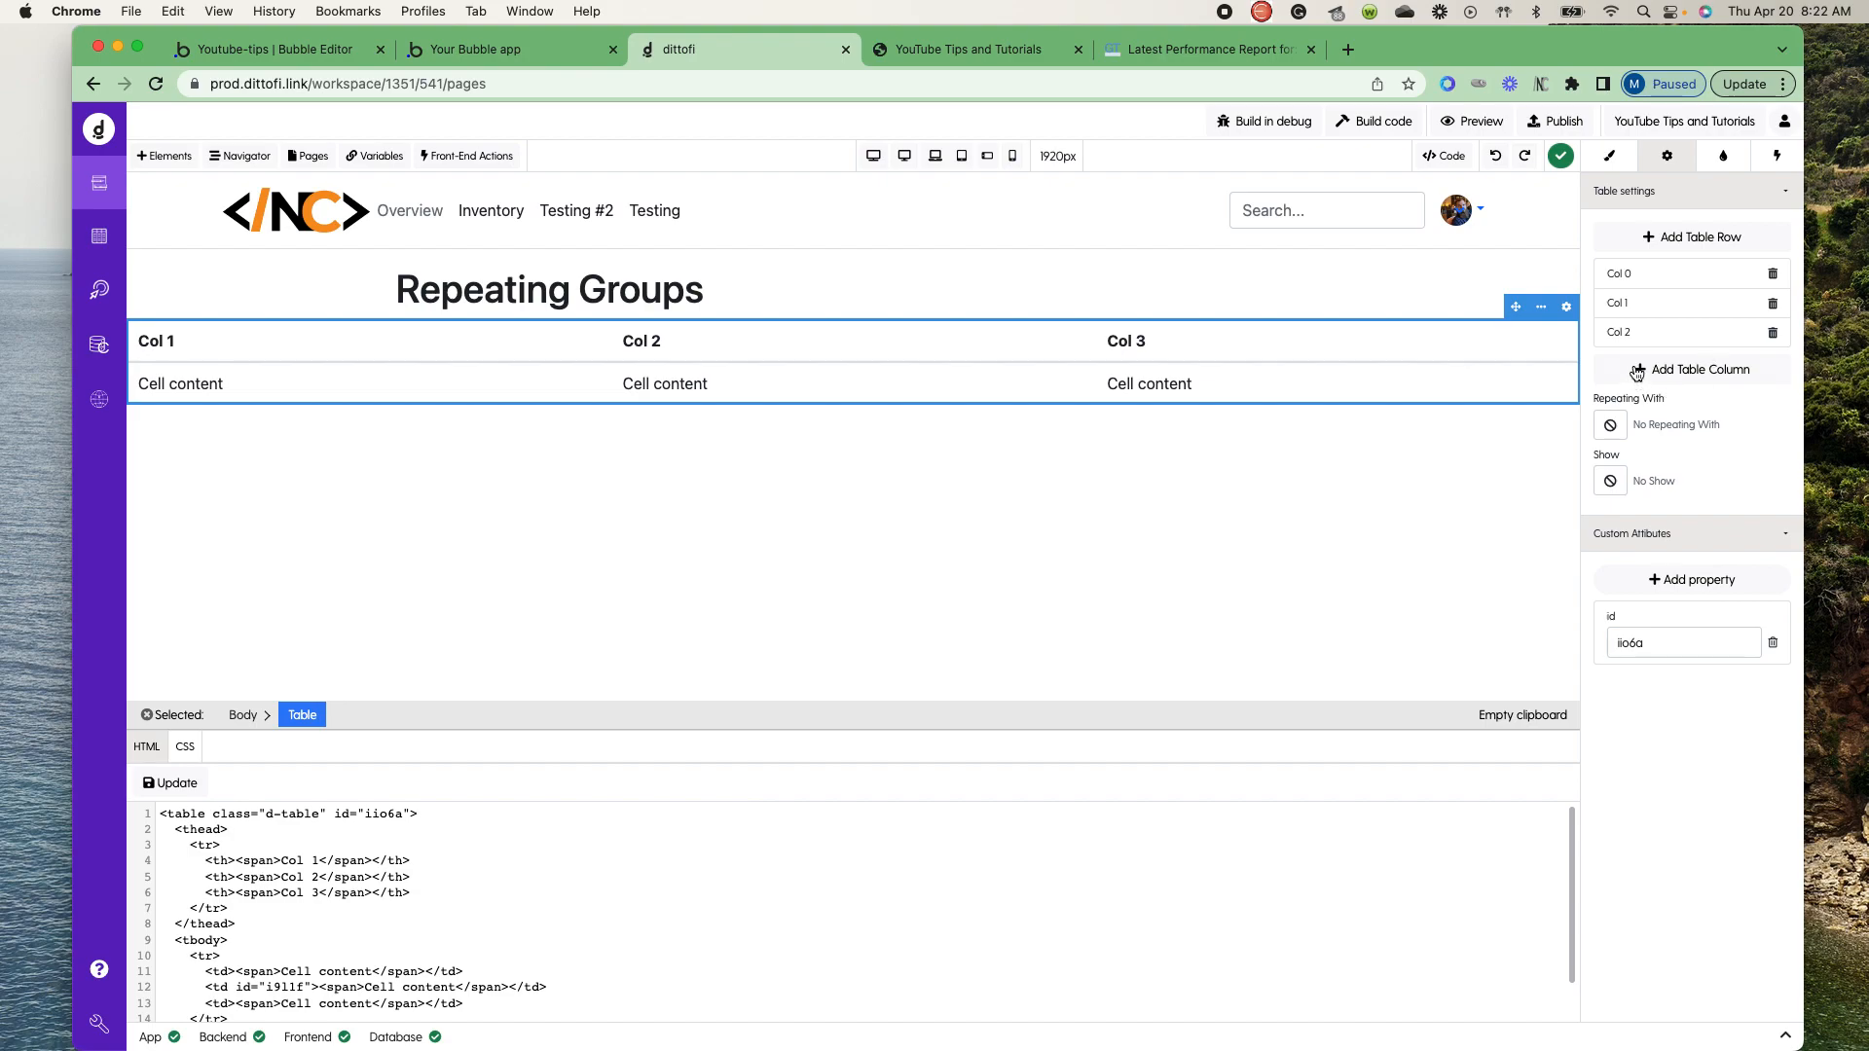
click(1636, 371)
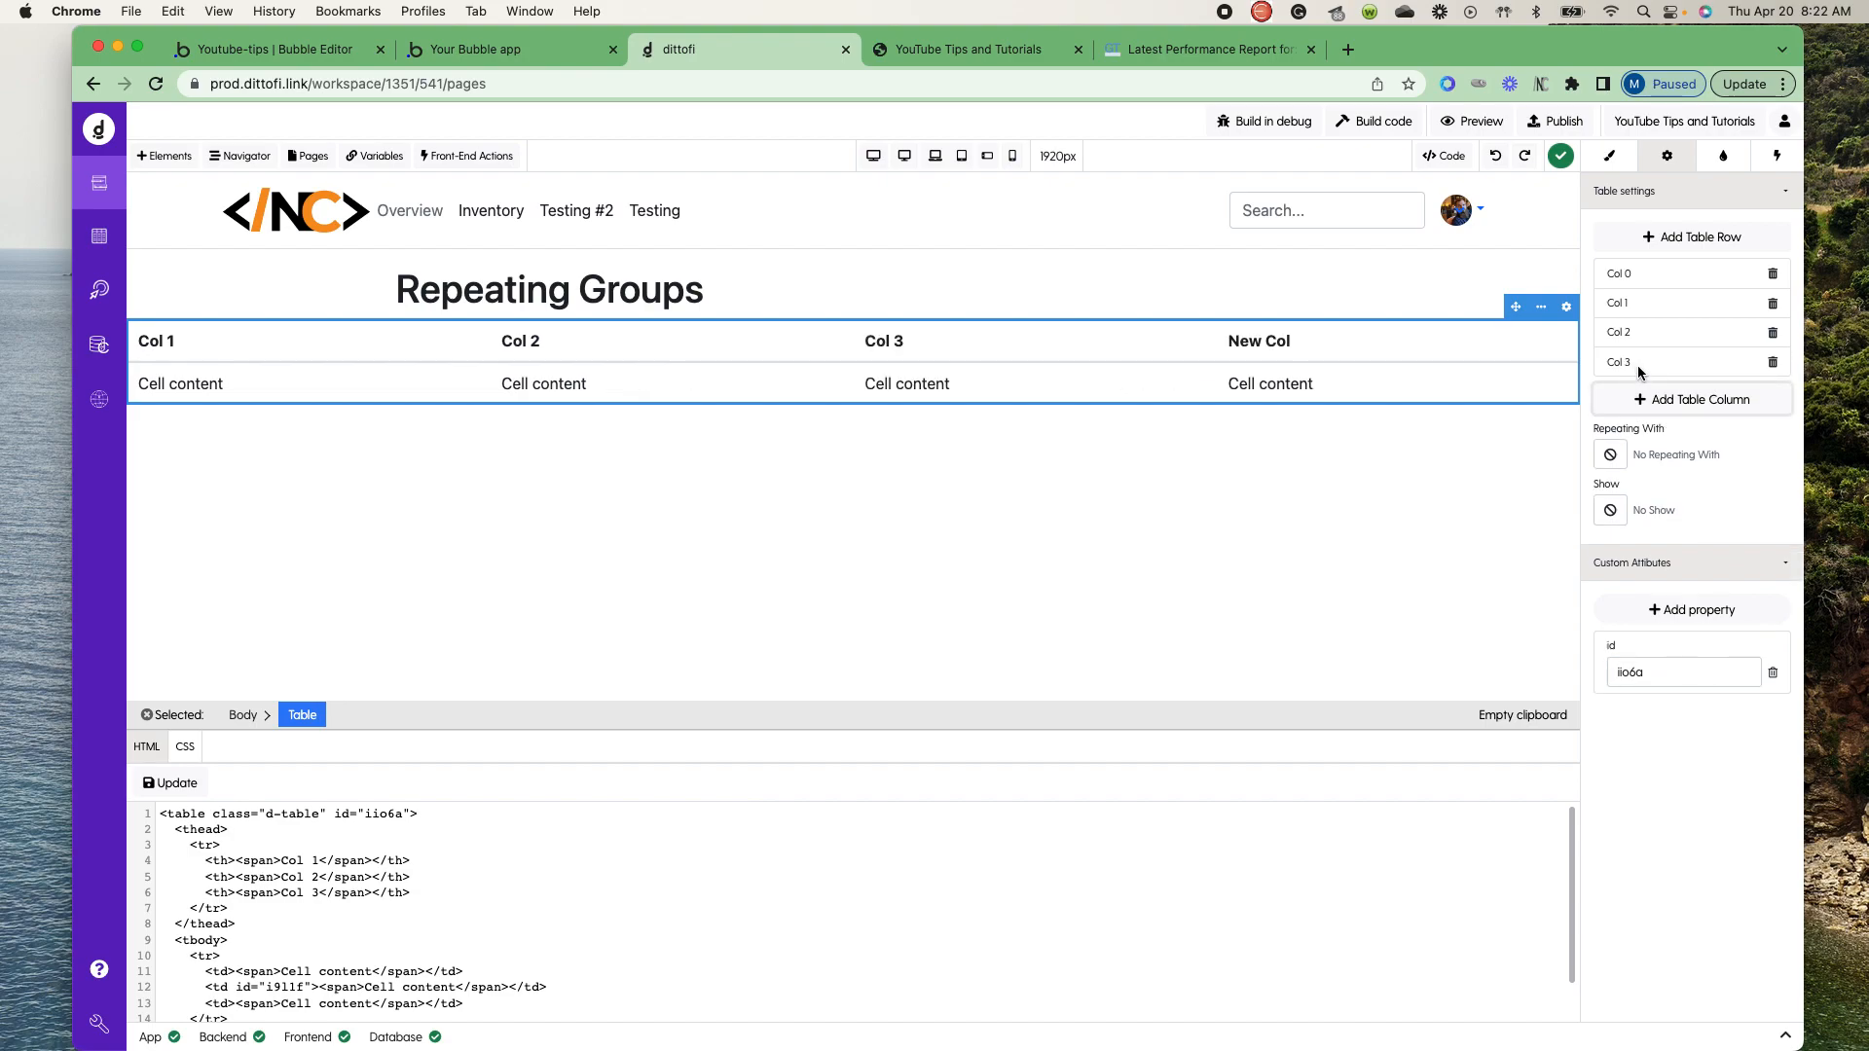
click(1772, 364)
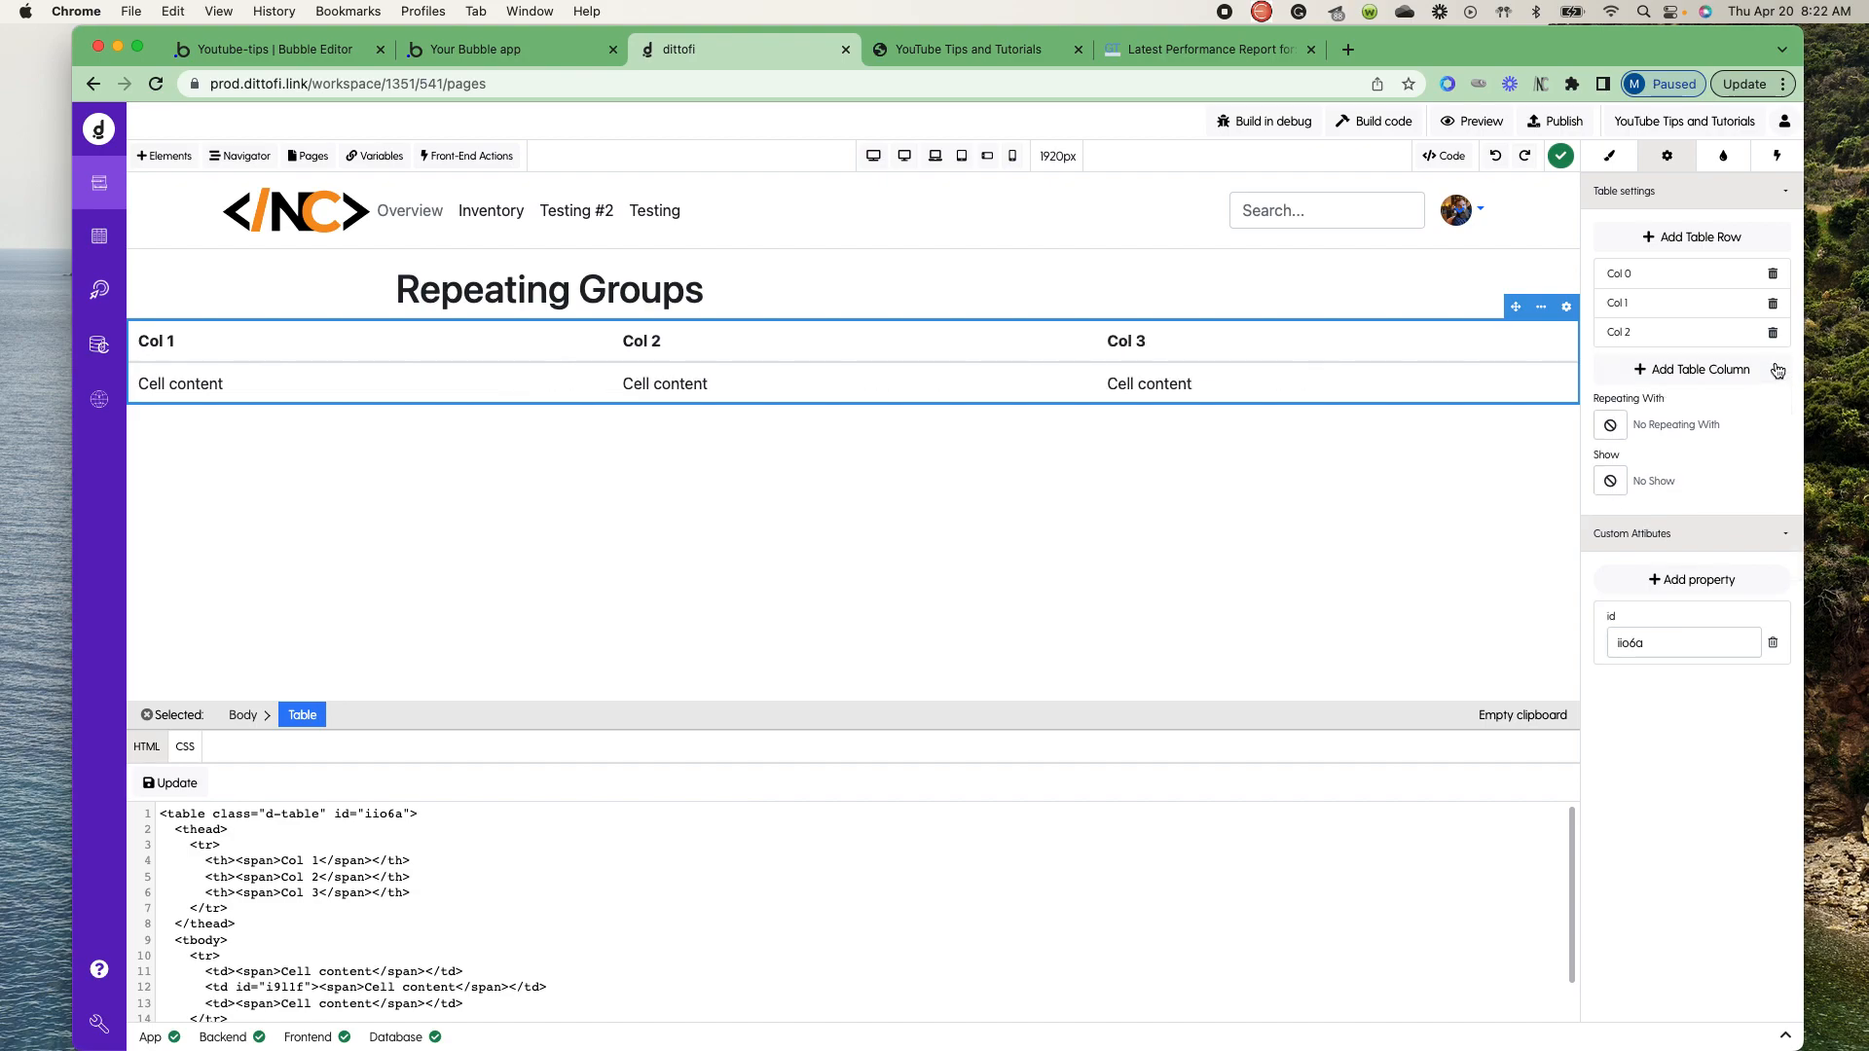
- Set the text of the table's three header cells to Name, Email and Title
click(155, 344)
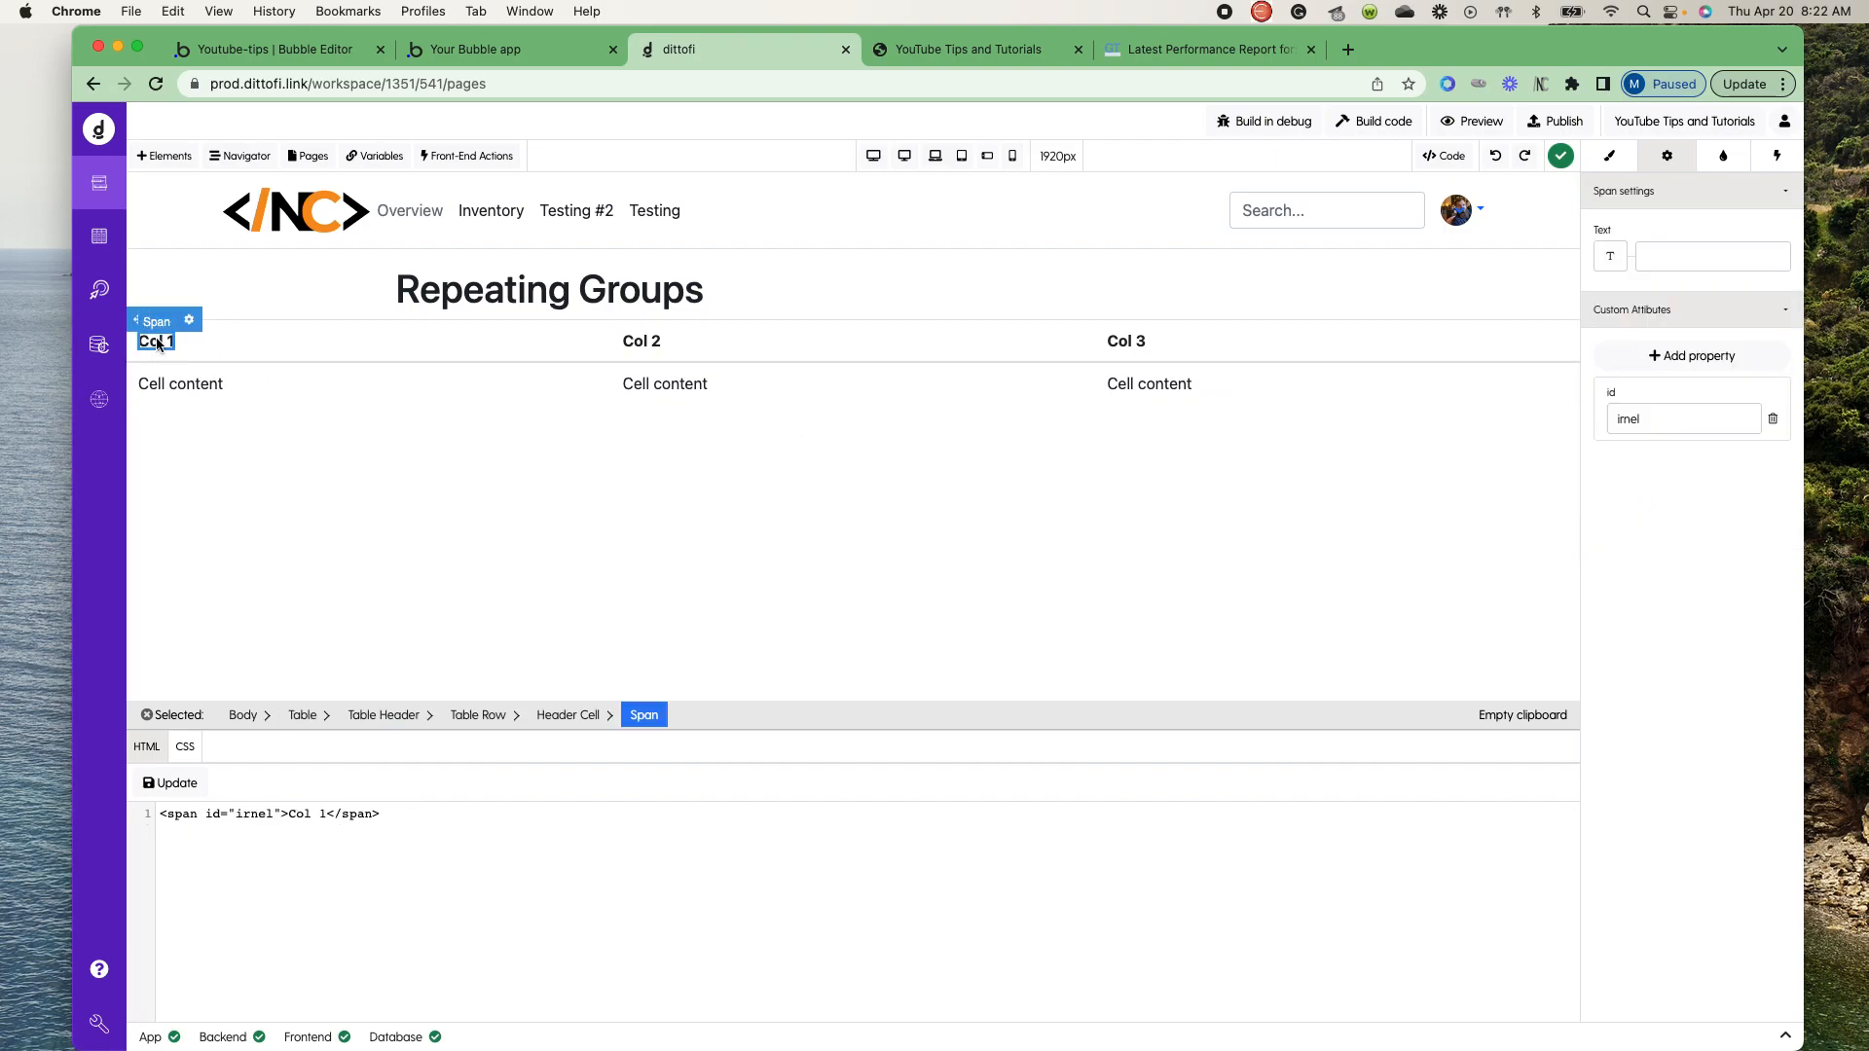
click(157, 343)
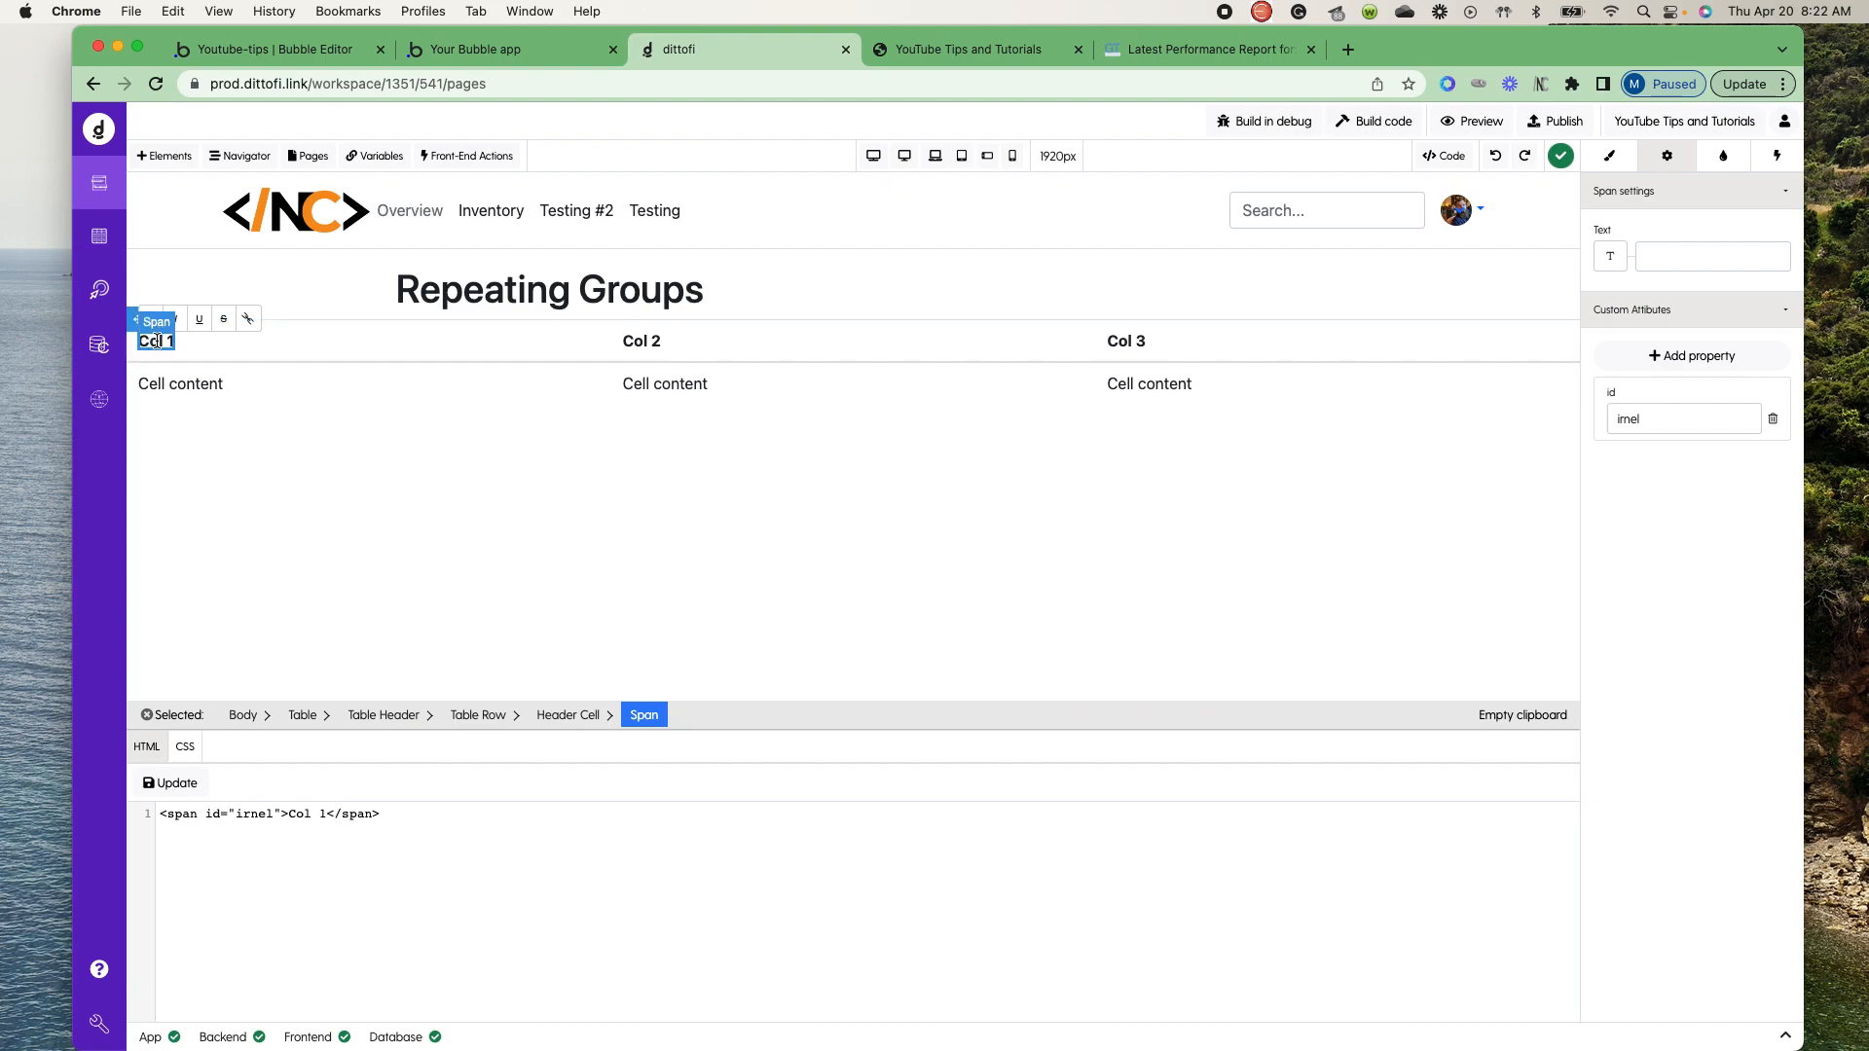
click(1698, 265)
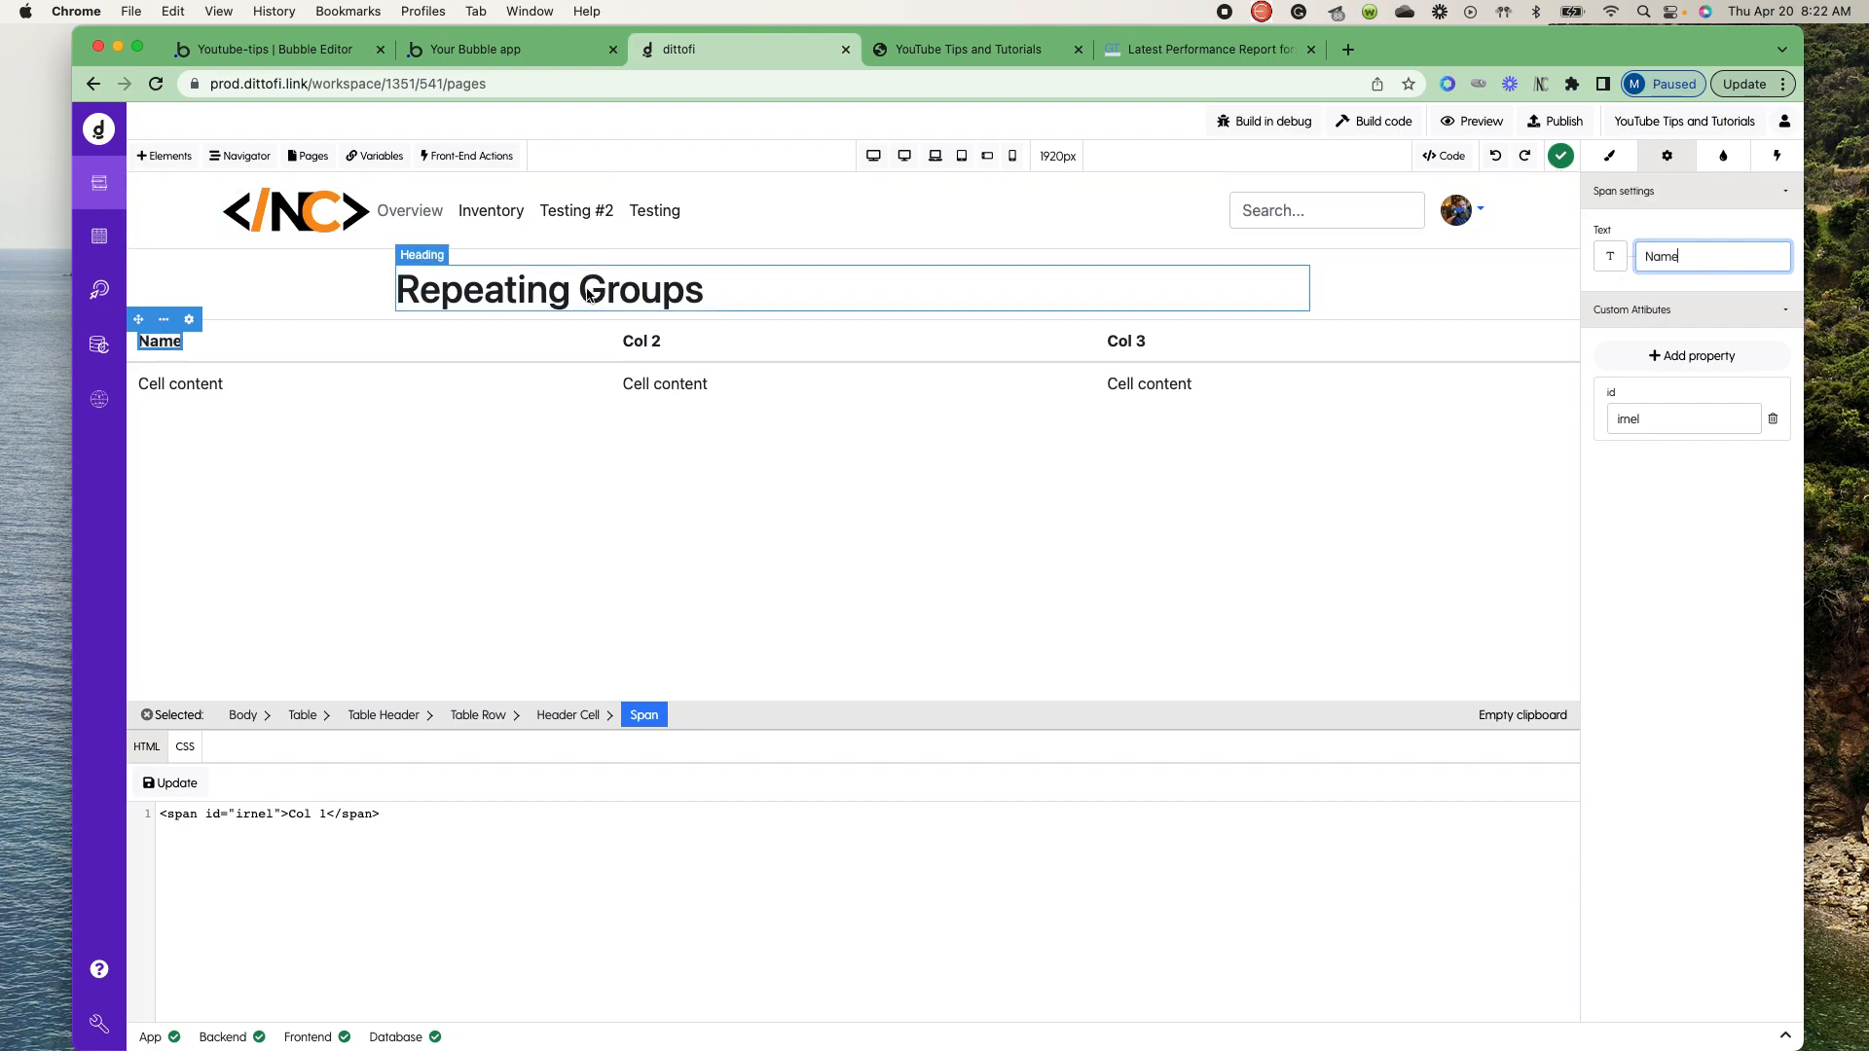
click(639, 347)
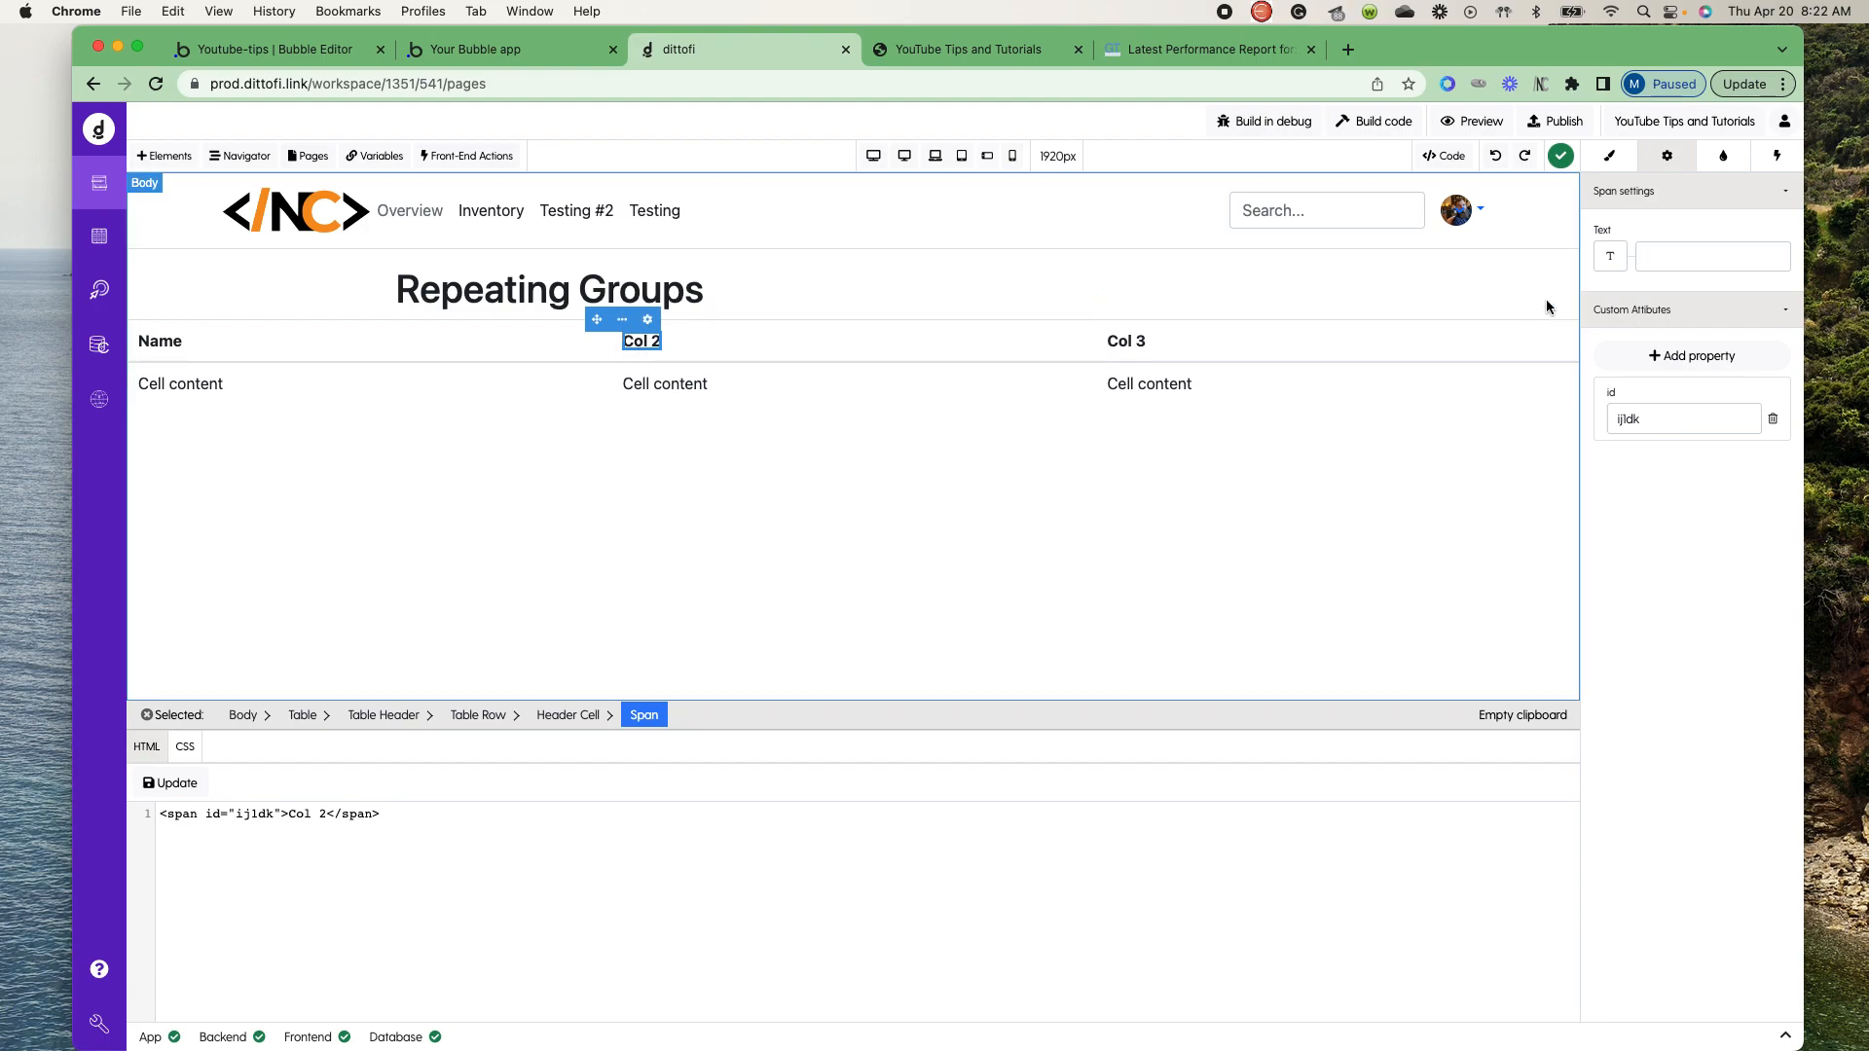
click(1704, 264)
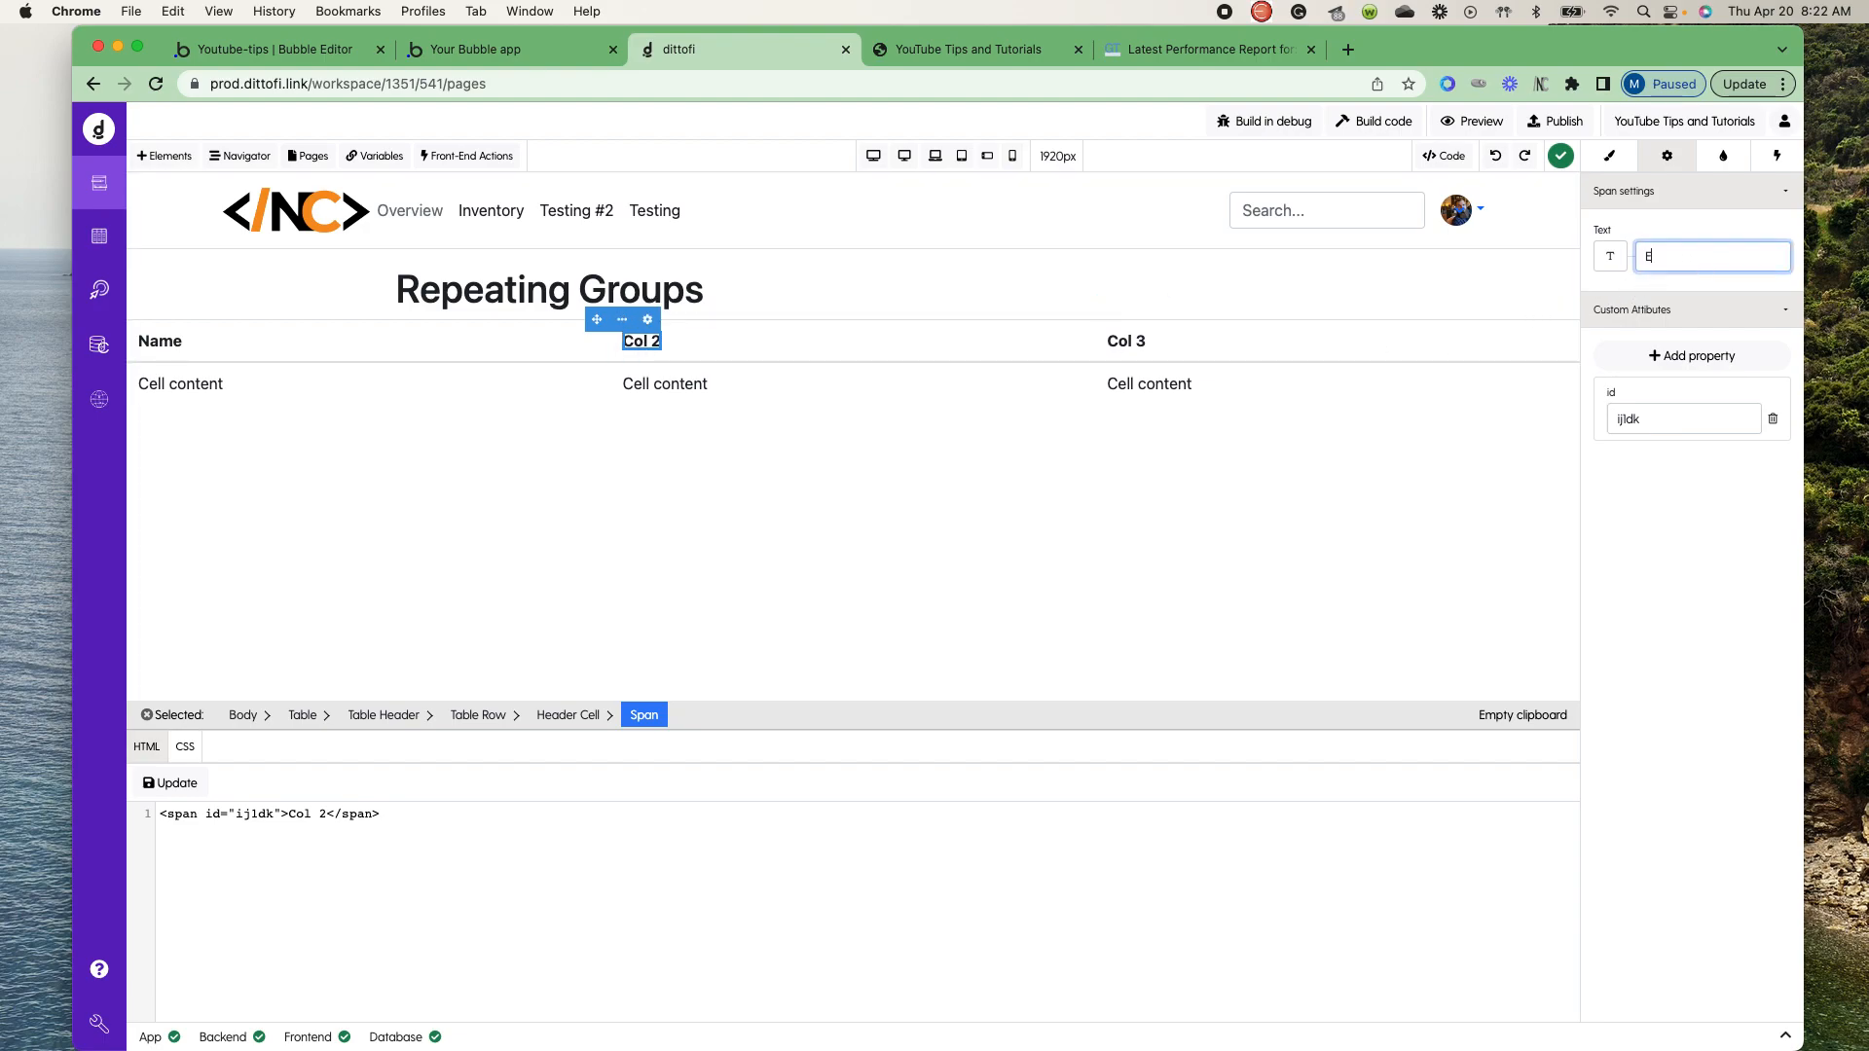
click(1126, 341)
click(1675, 259)
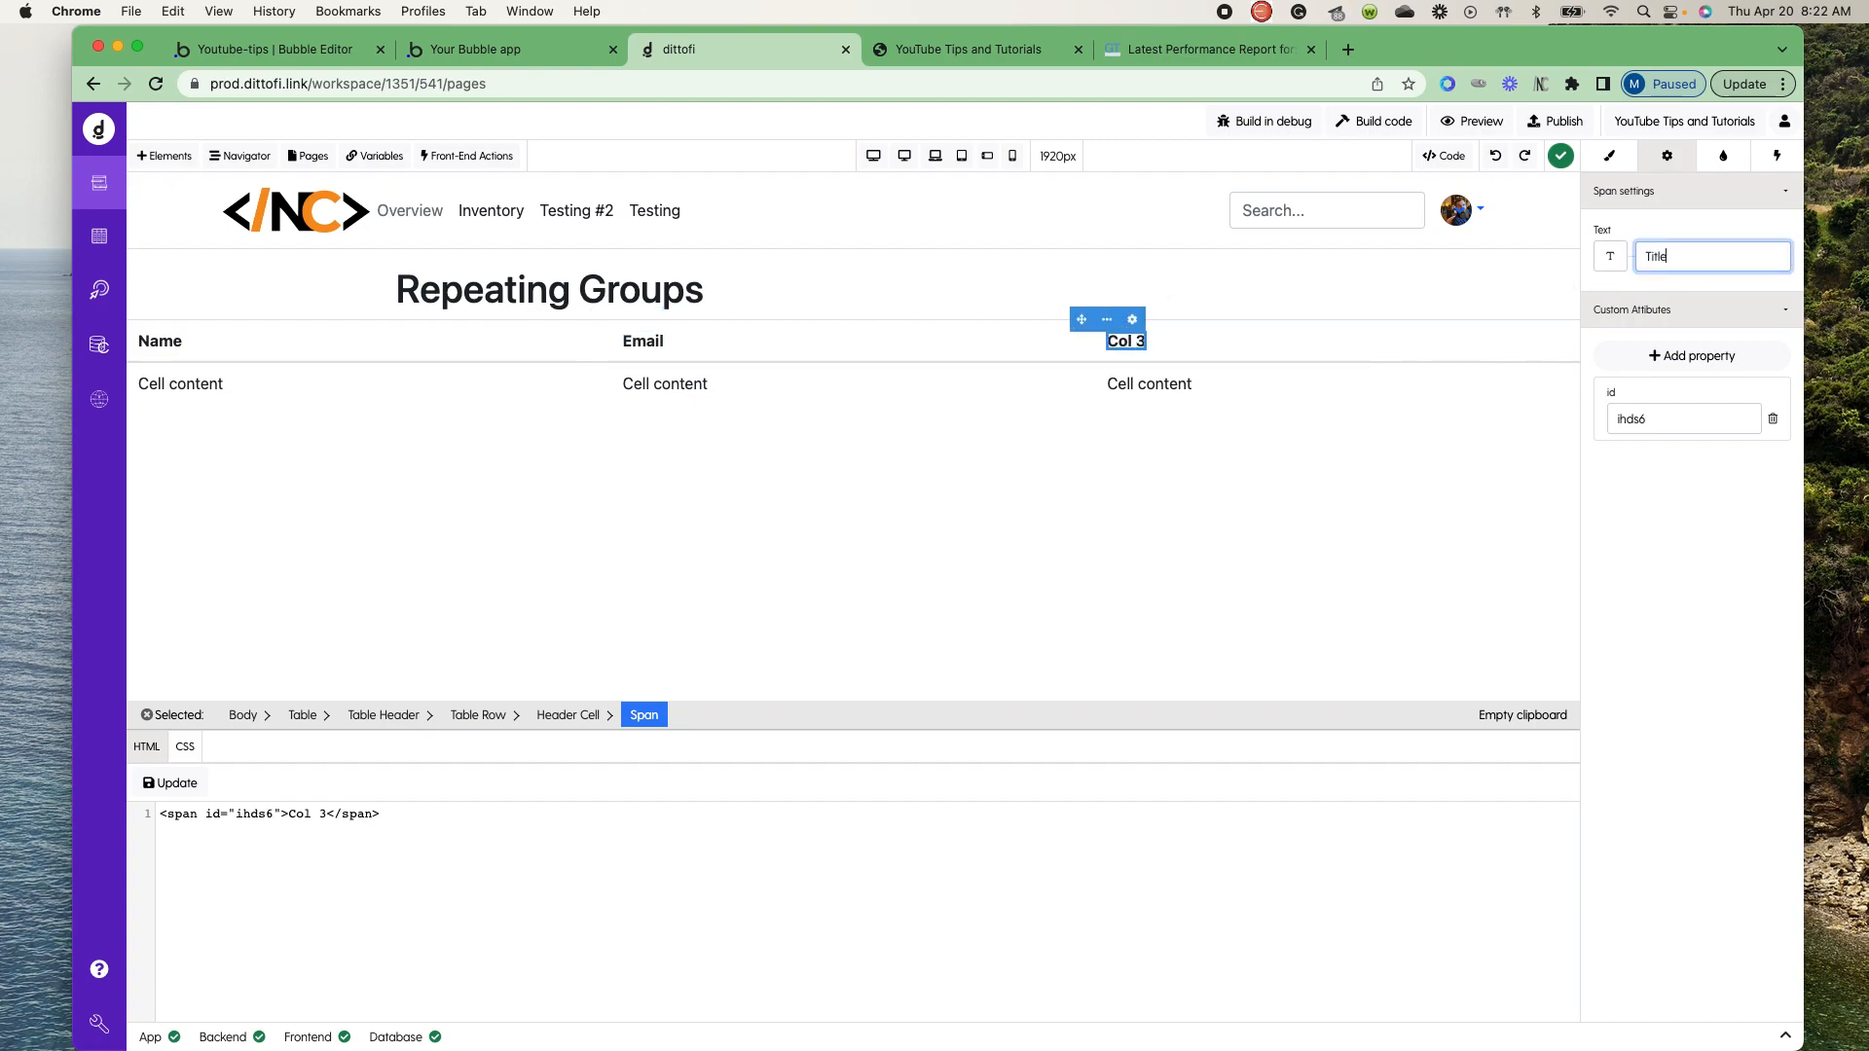
text(Title)
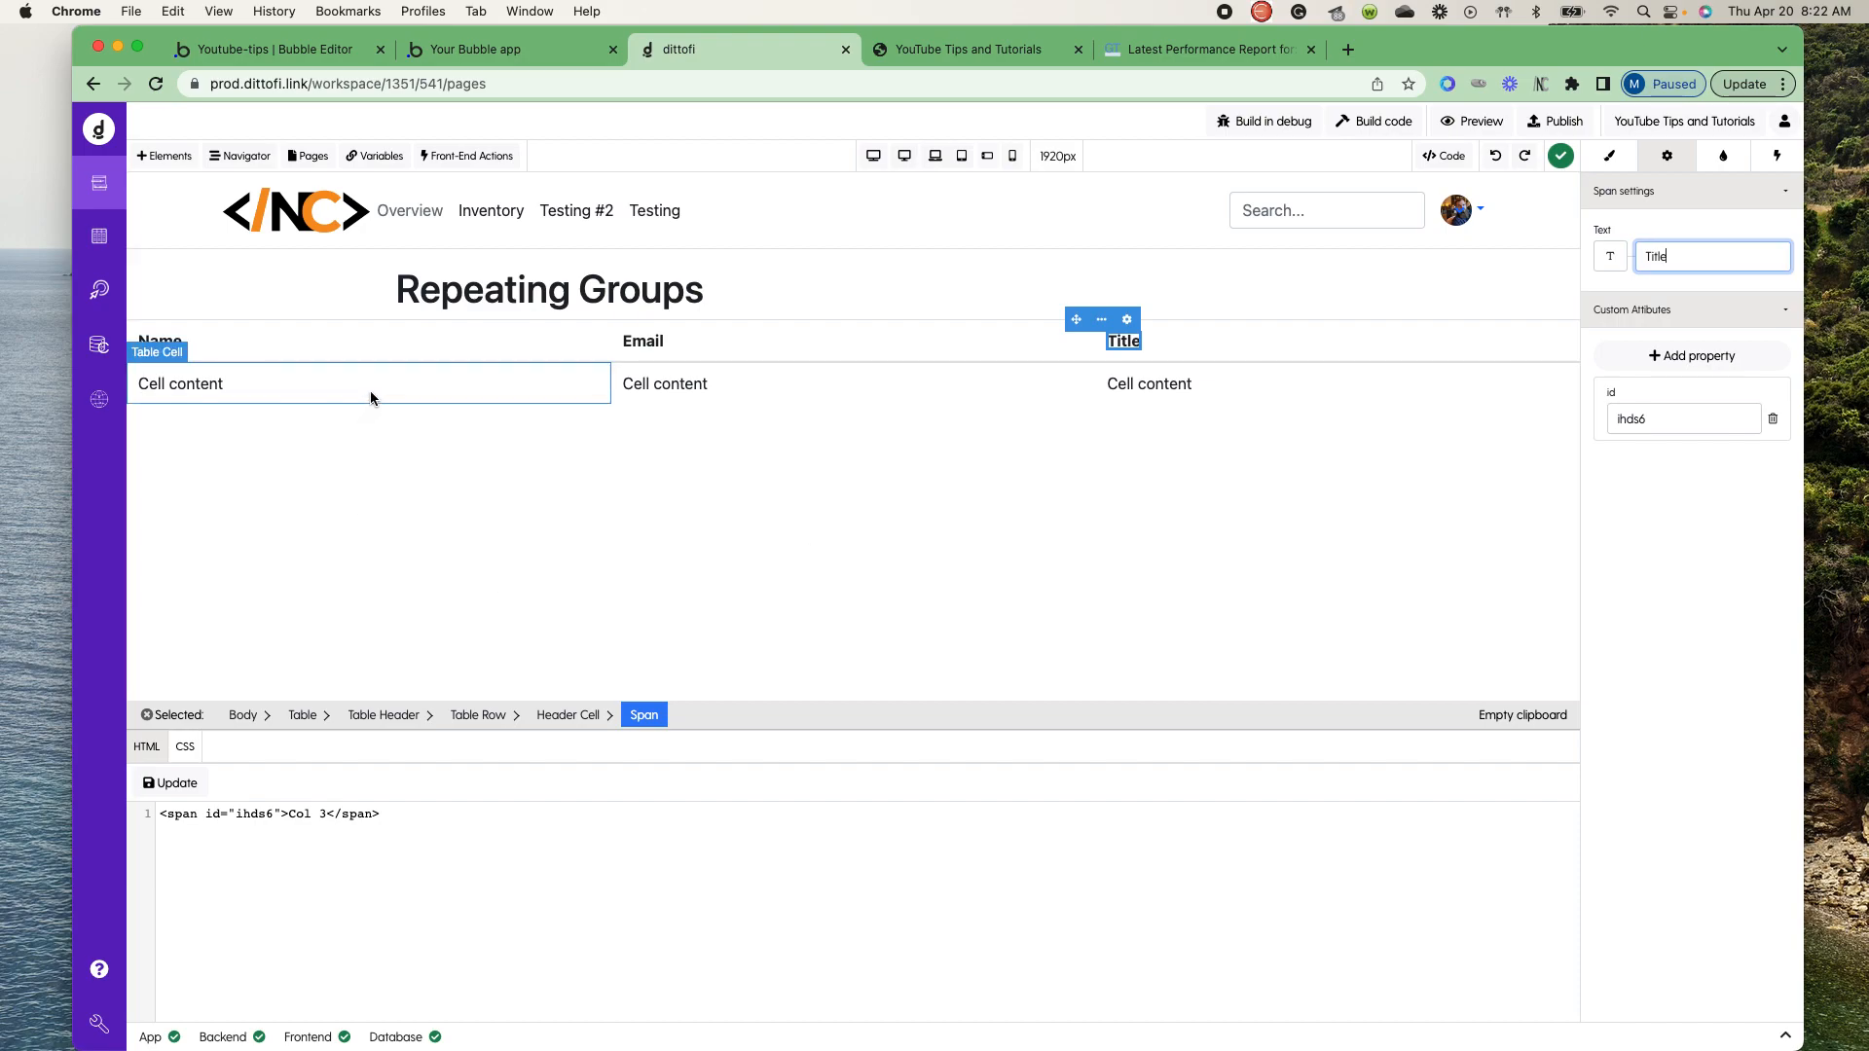
- Apply the class table to the whole table and move it into the container under the Repeating Groups heading
click(328, 352)
click(303, 716)
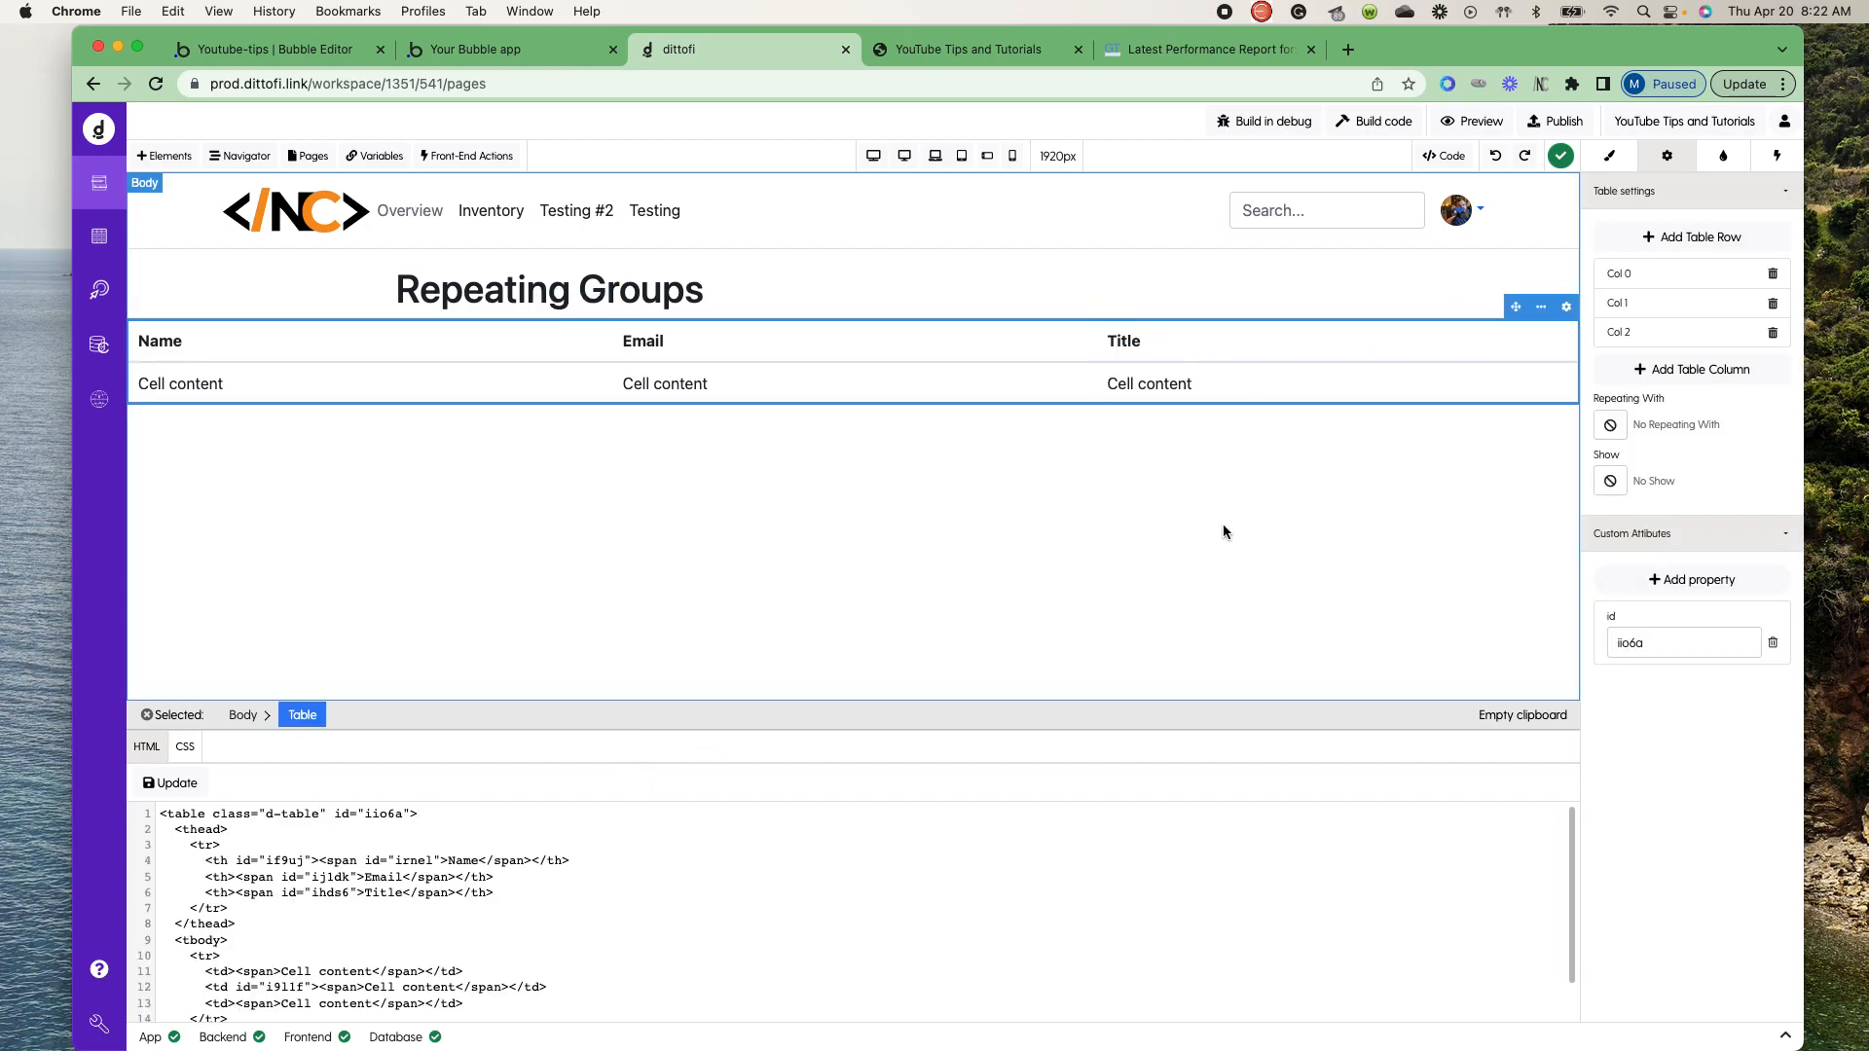
click(1616, 158)
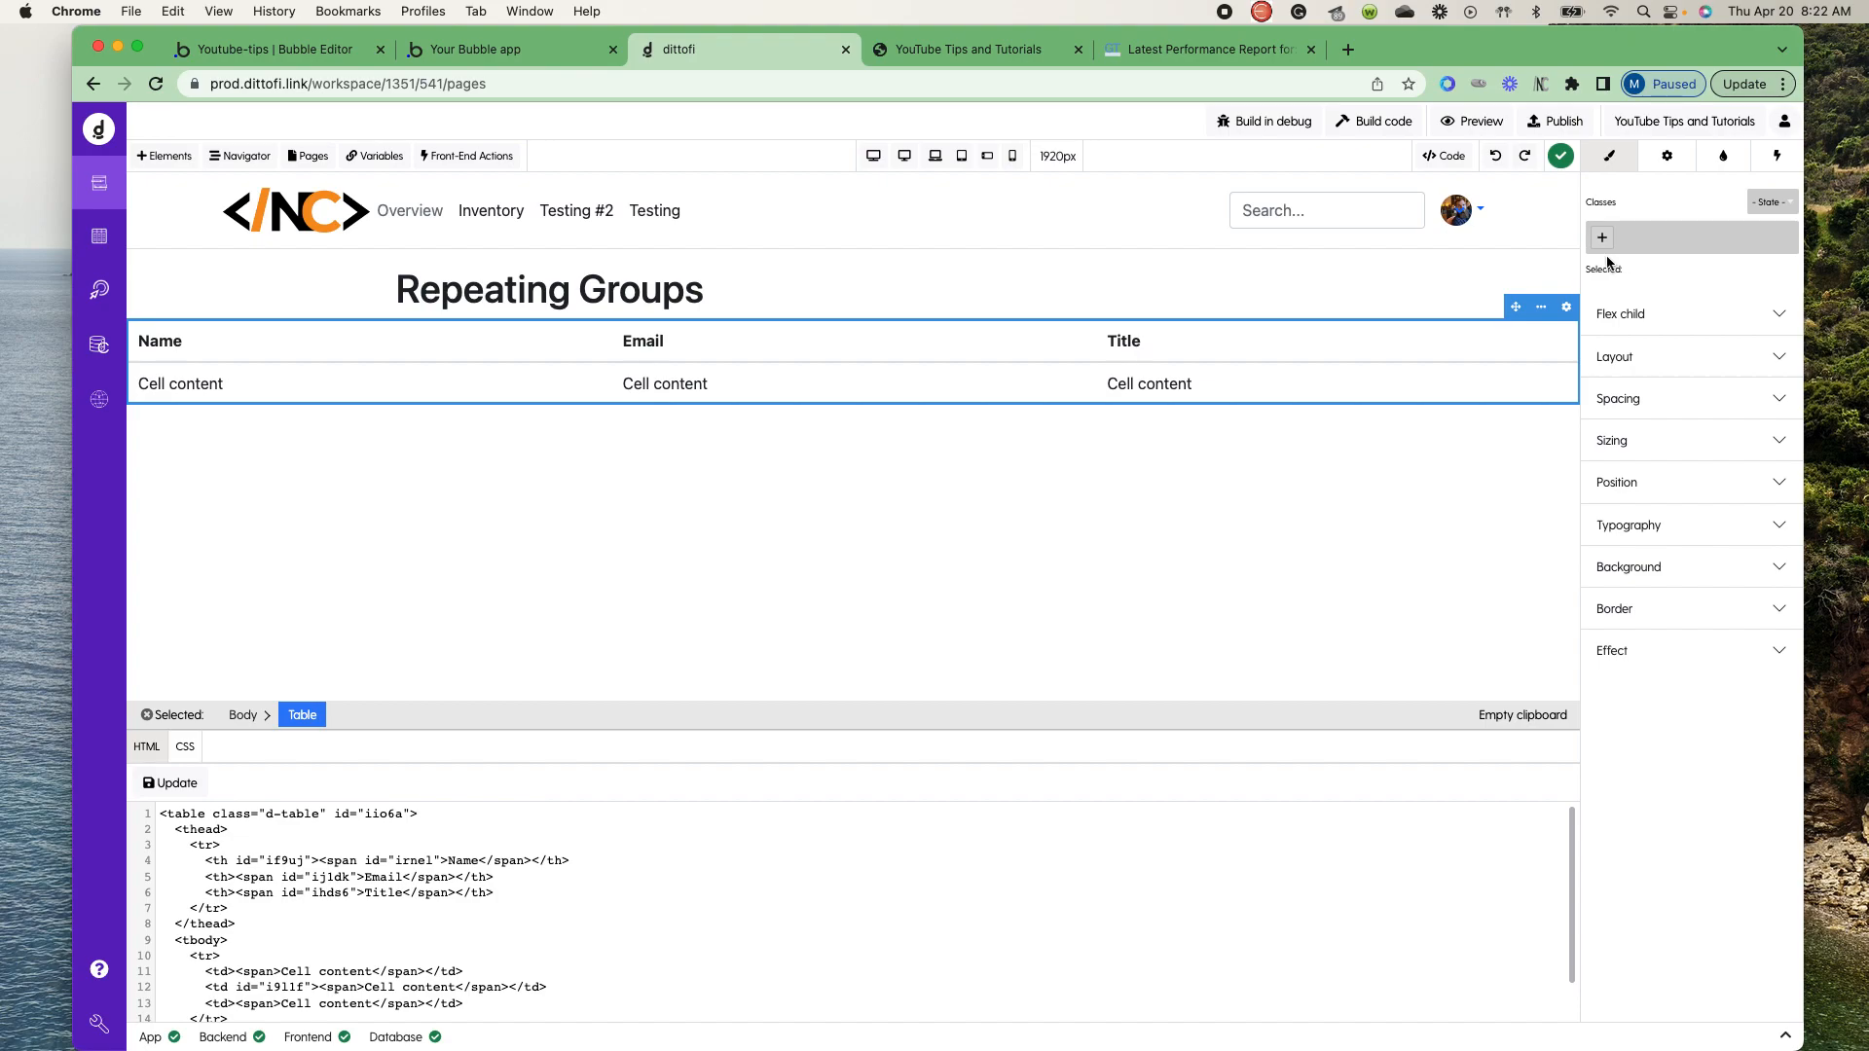
text(table)
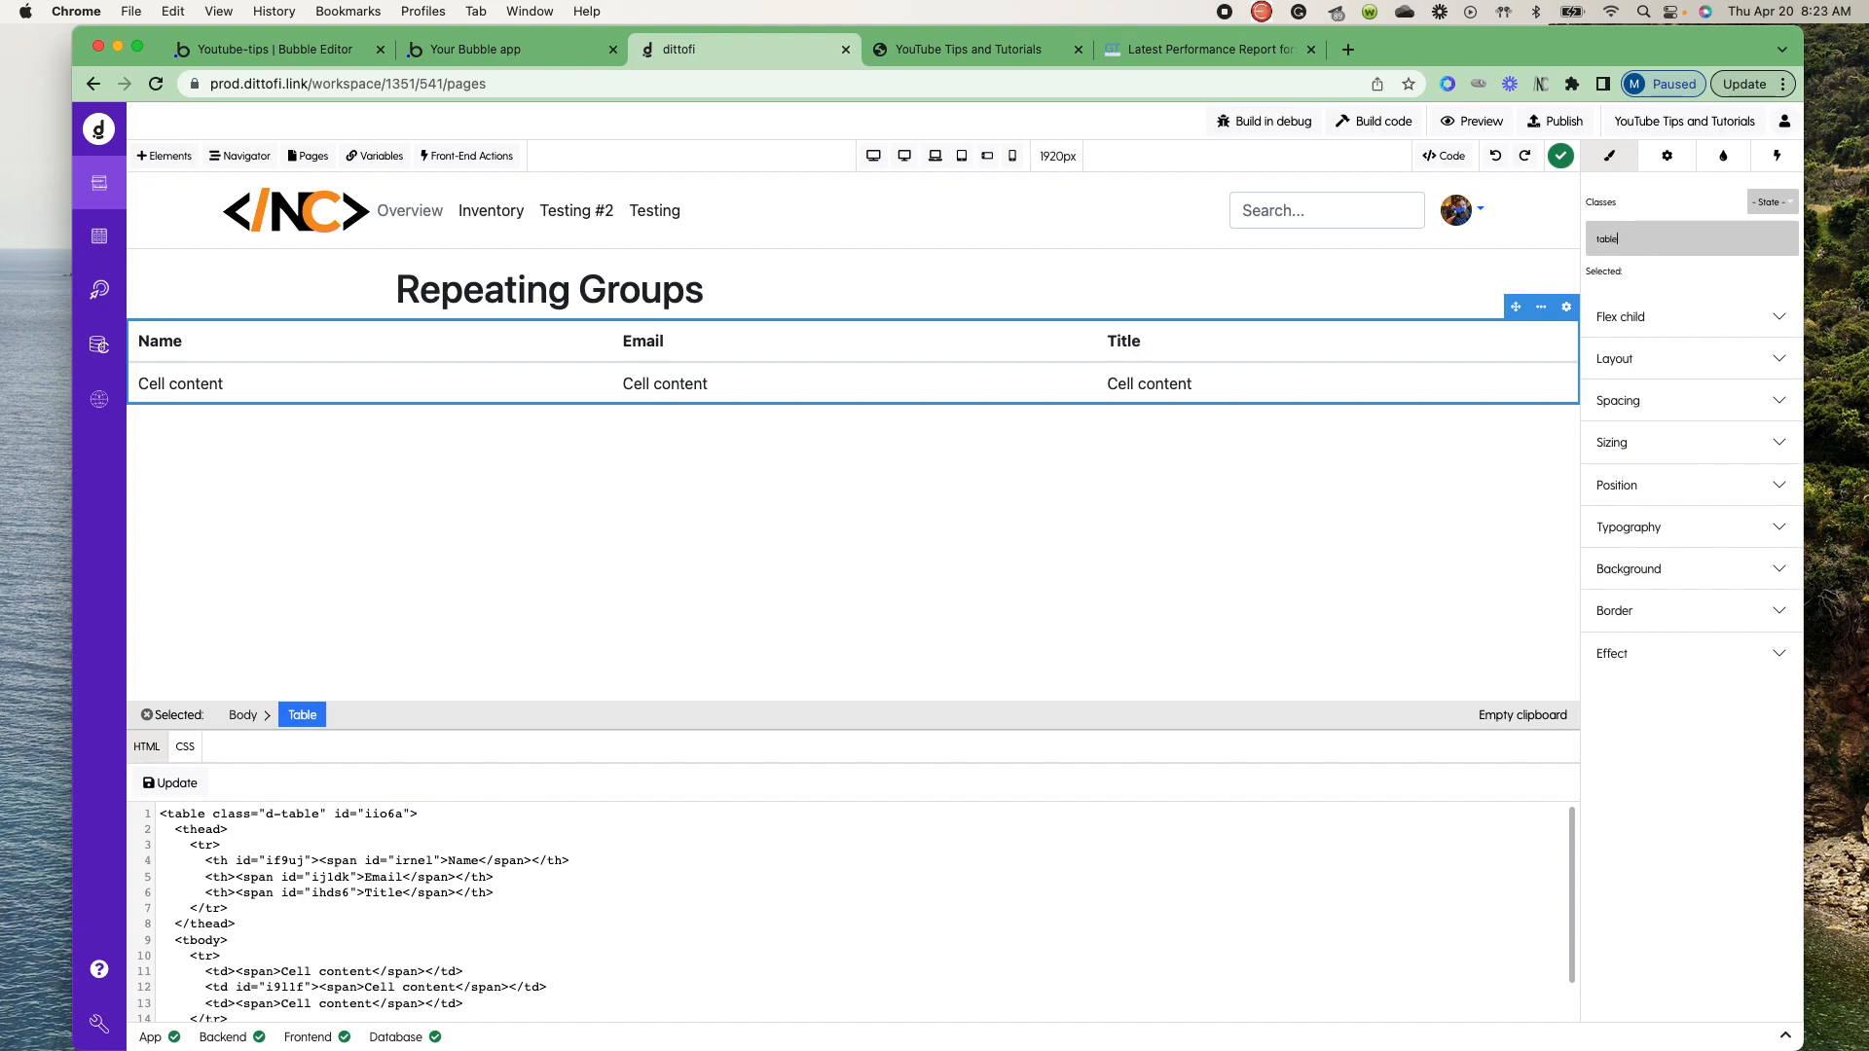
key(Return)
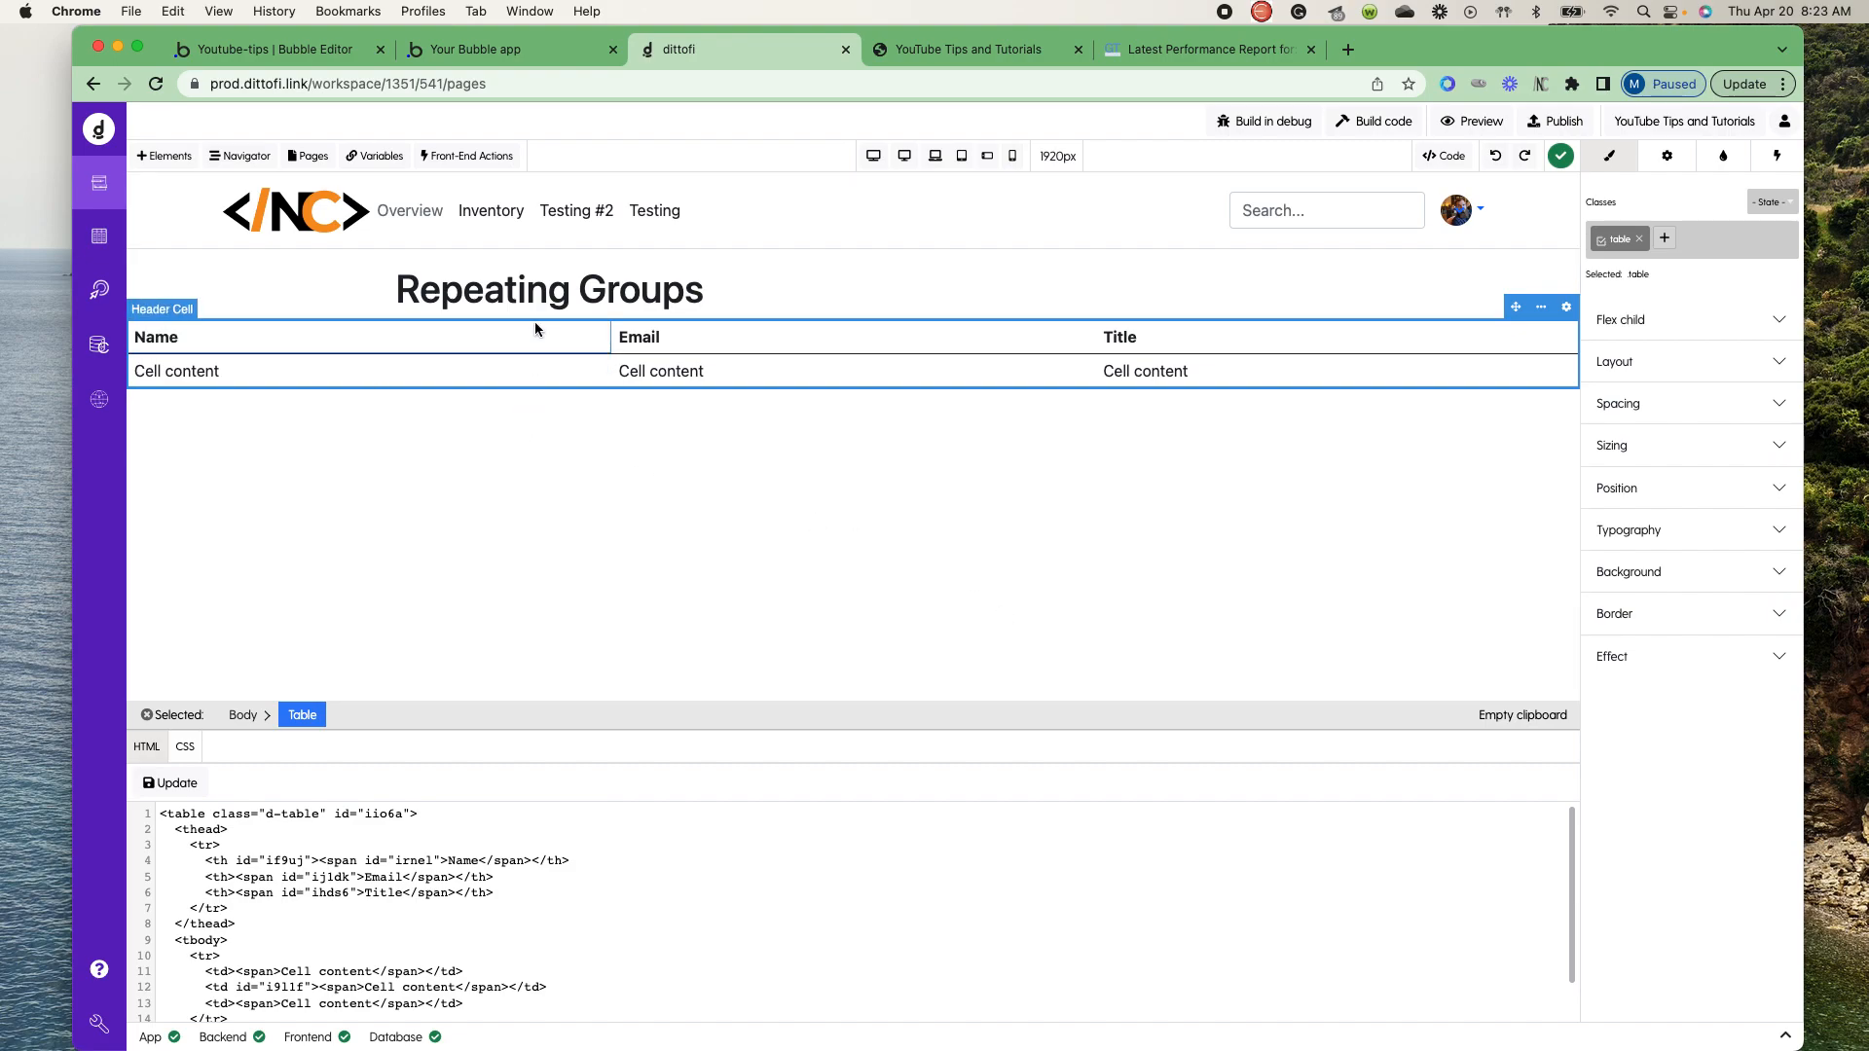
drag(1522, 308, 1037, 302)
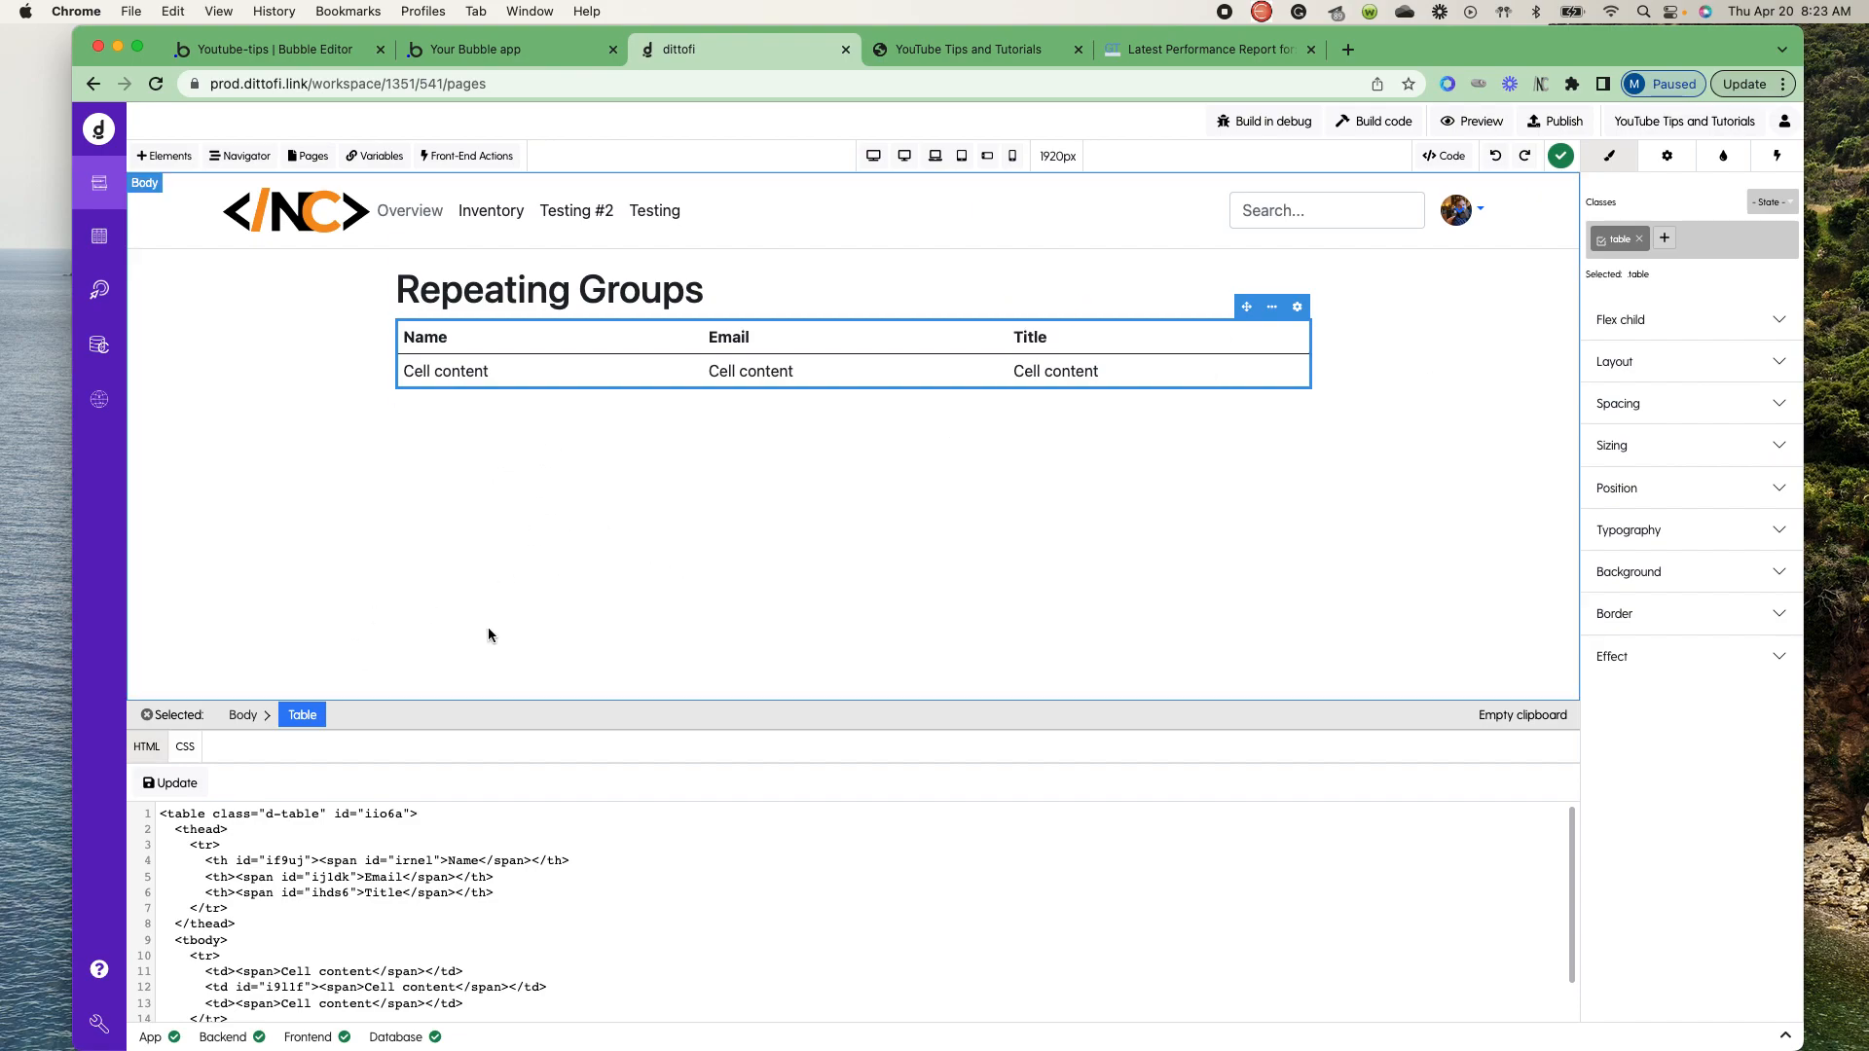
- Make the table's body row repeat with the global variable users
click(652, 375)
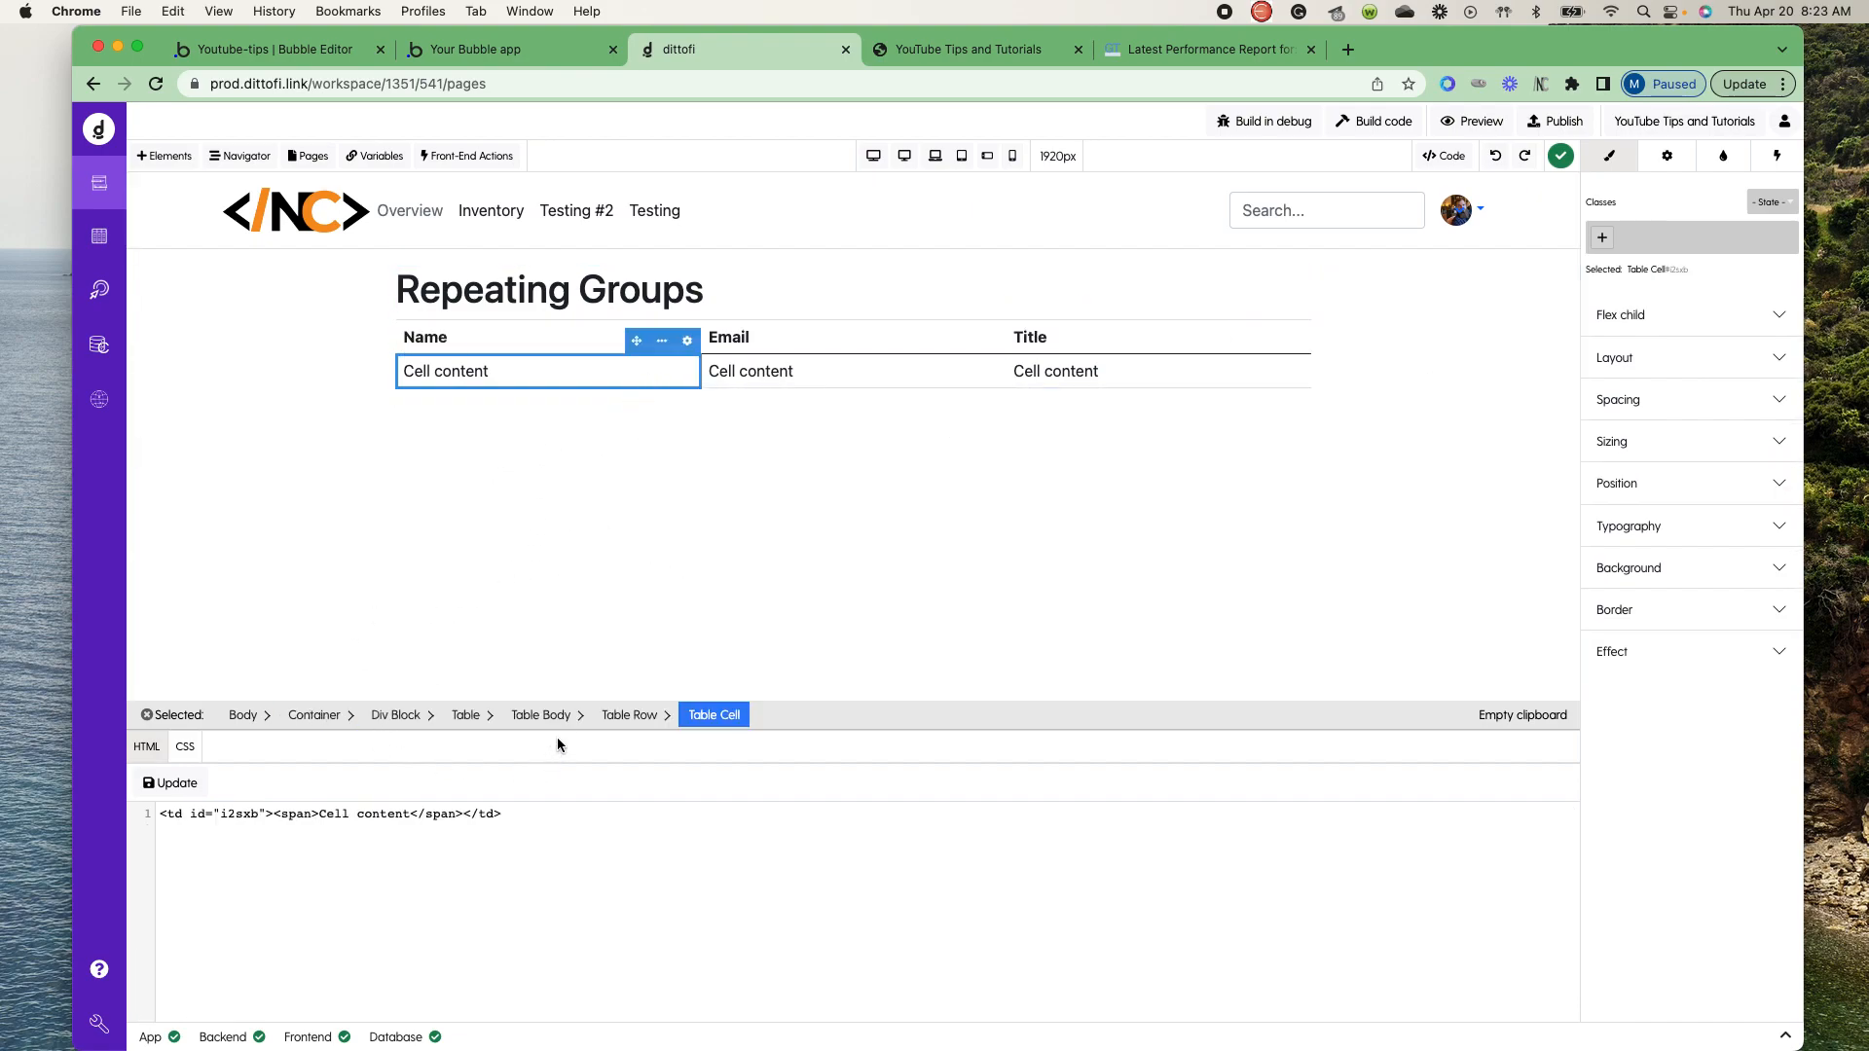
click(650, 716)
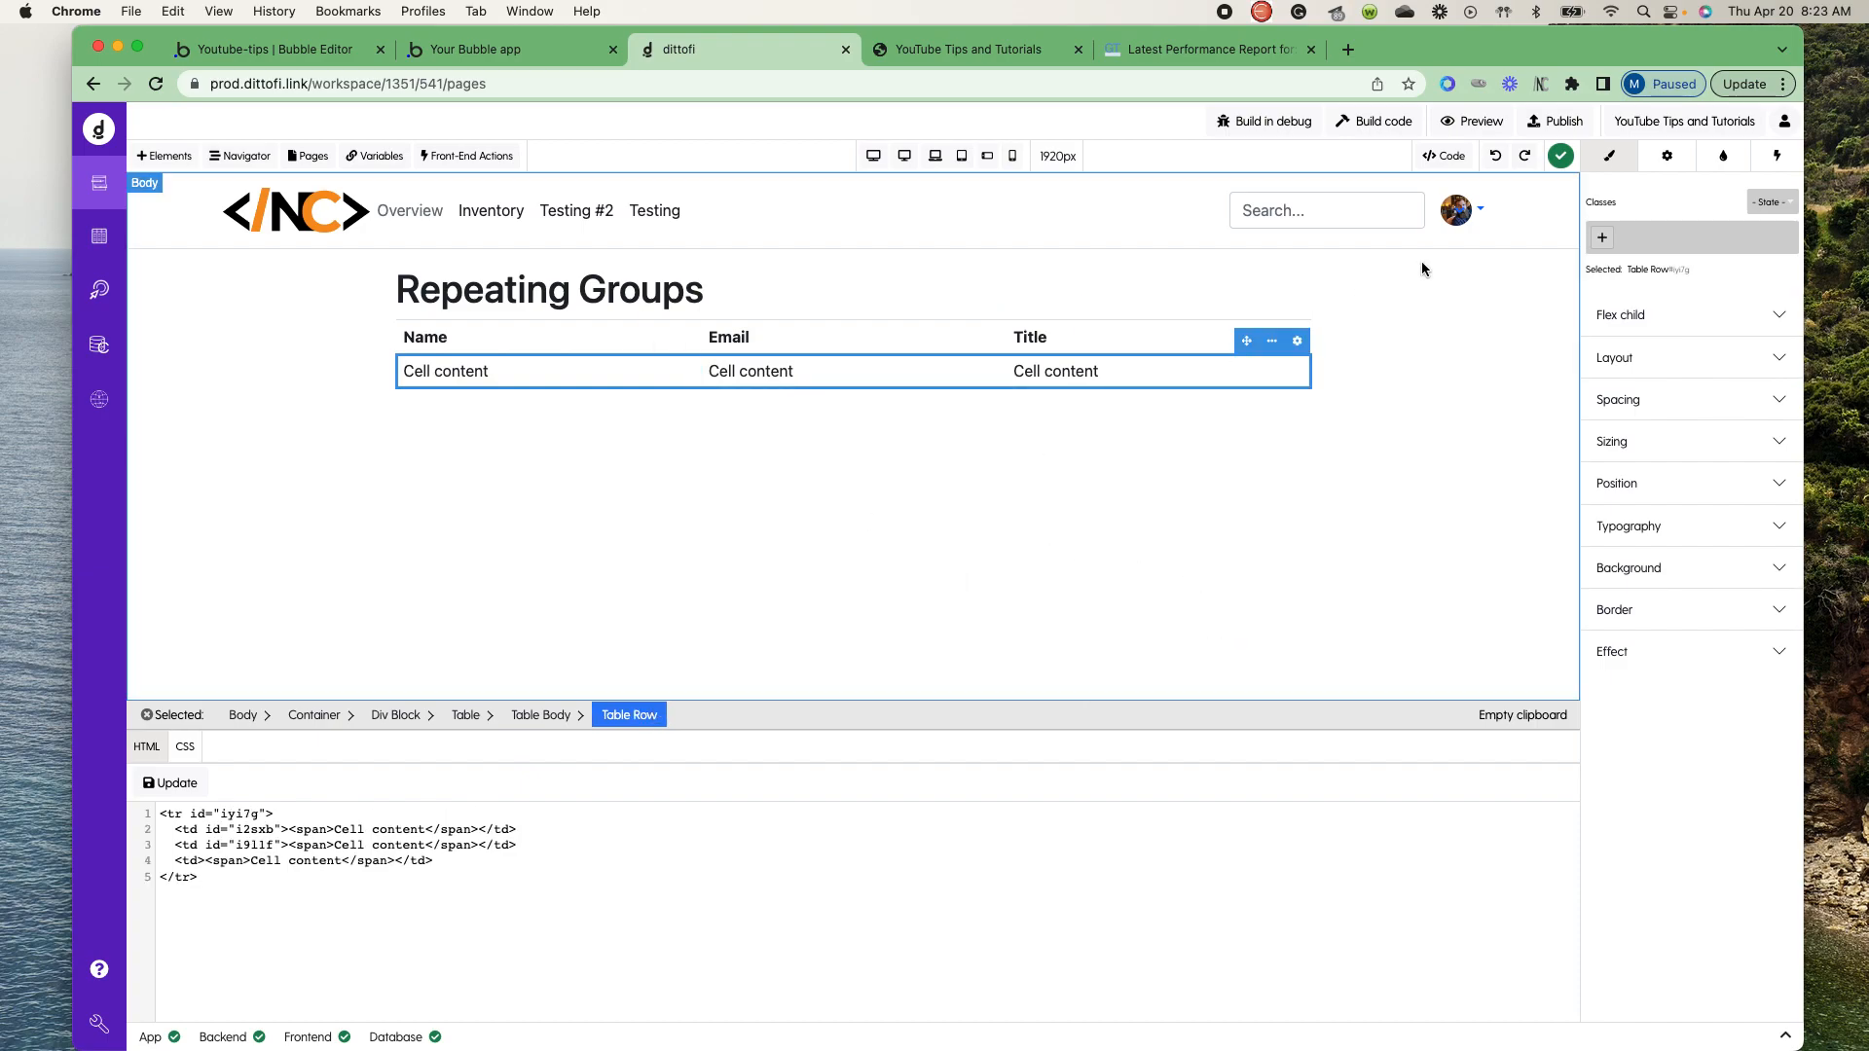
click(1670, 157)
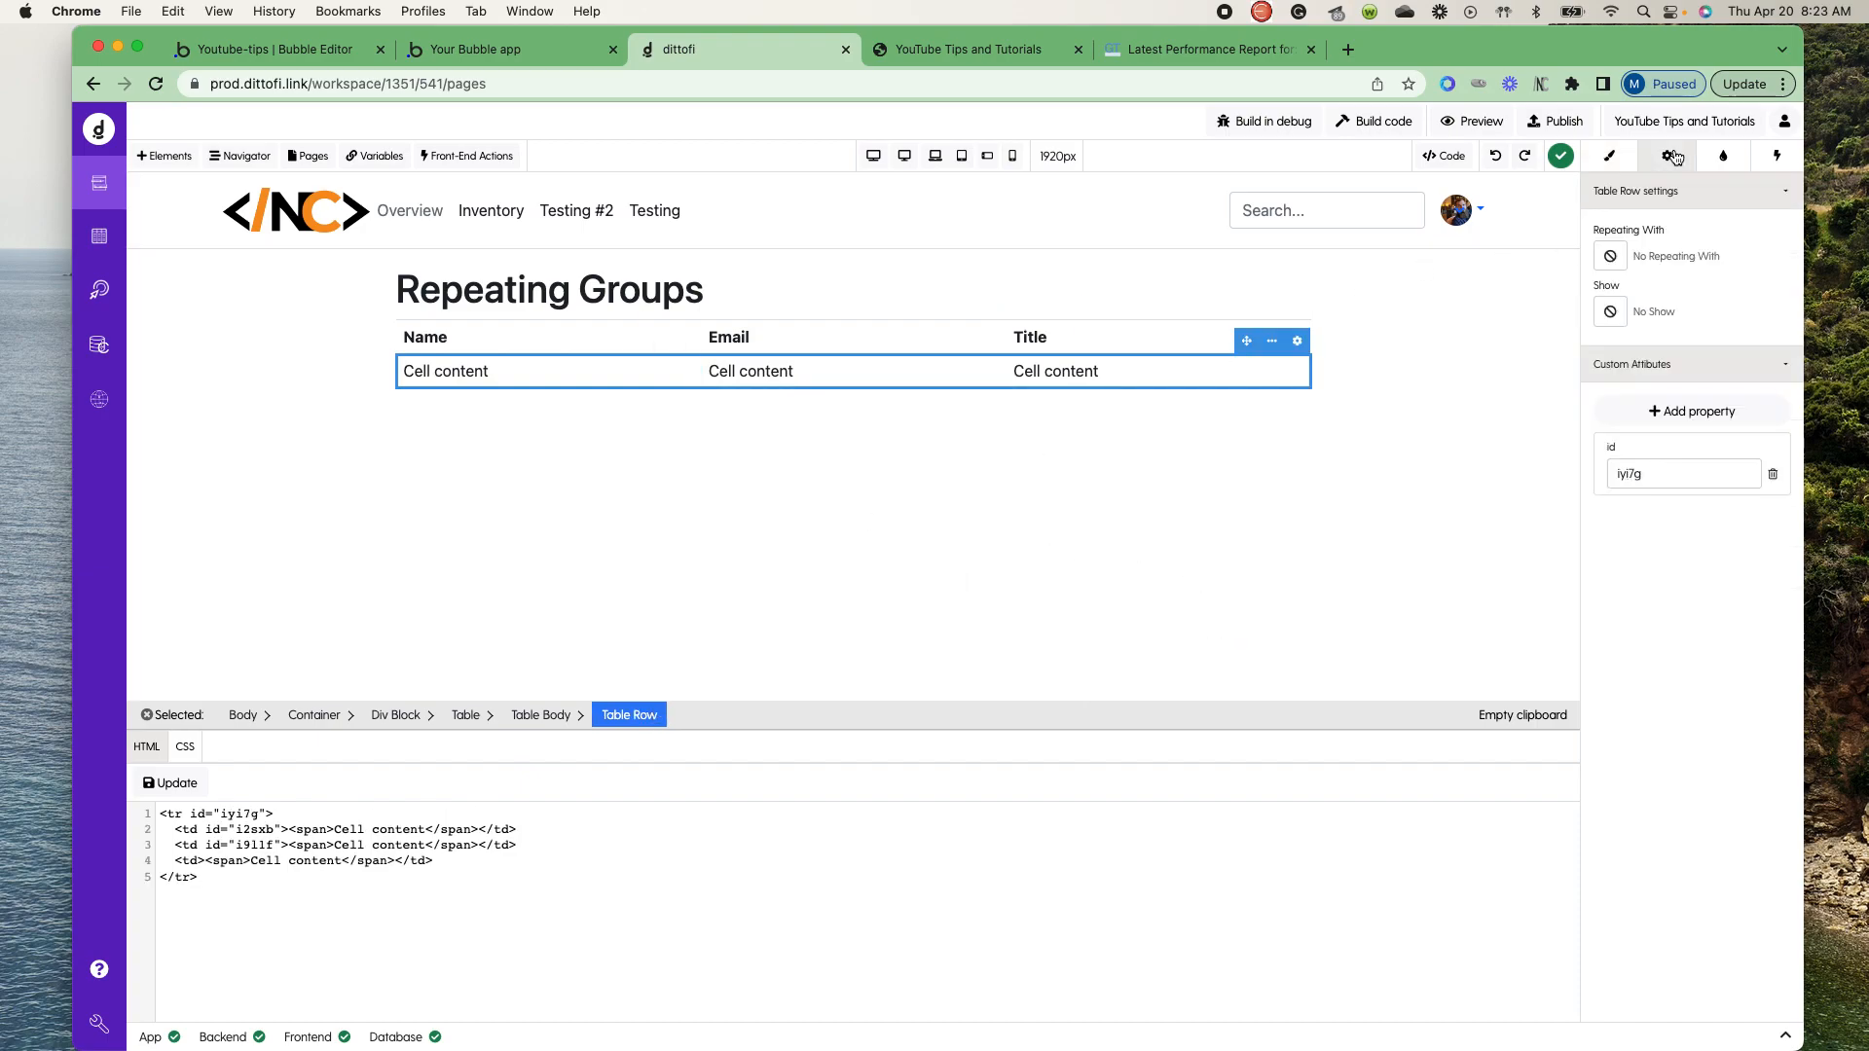
click(1611, 258)
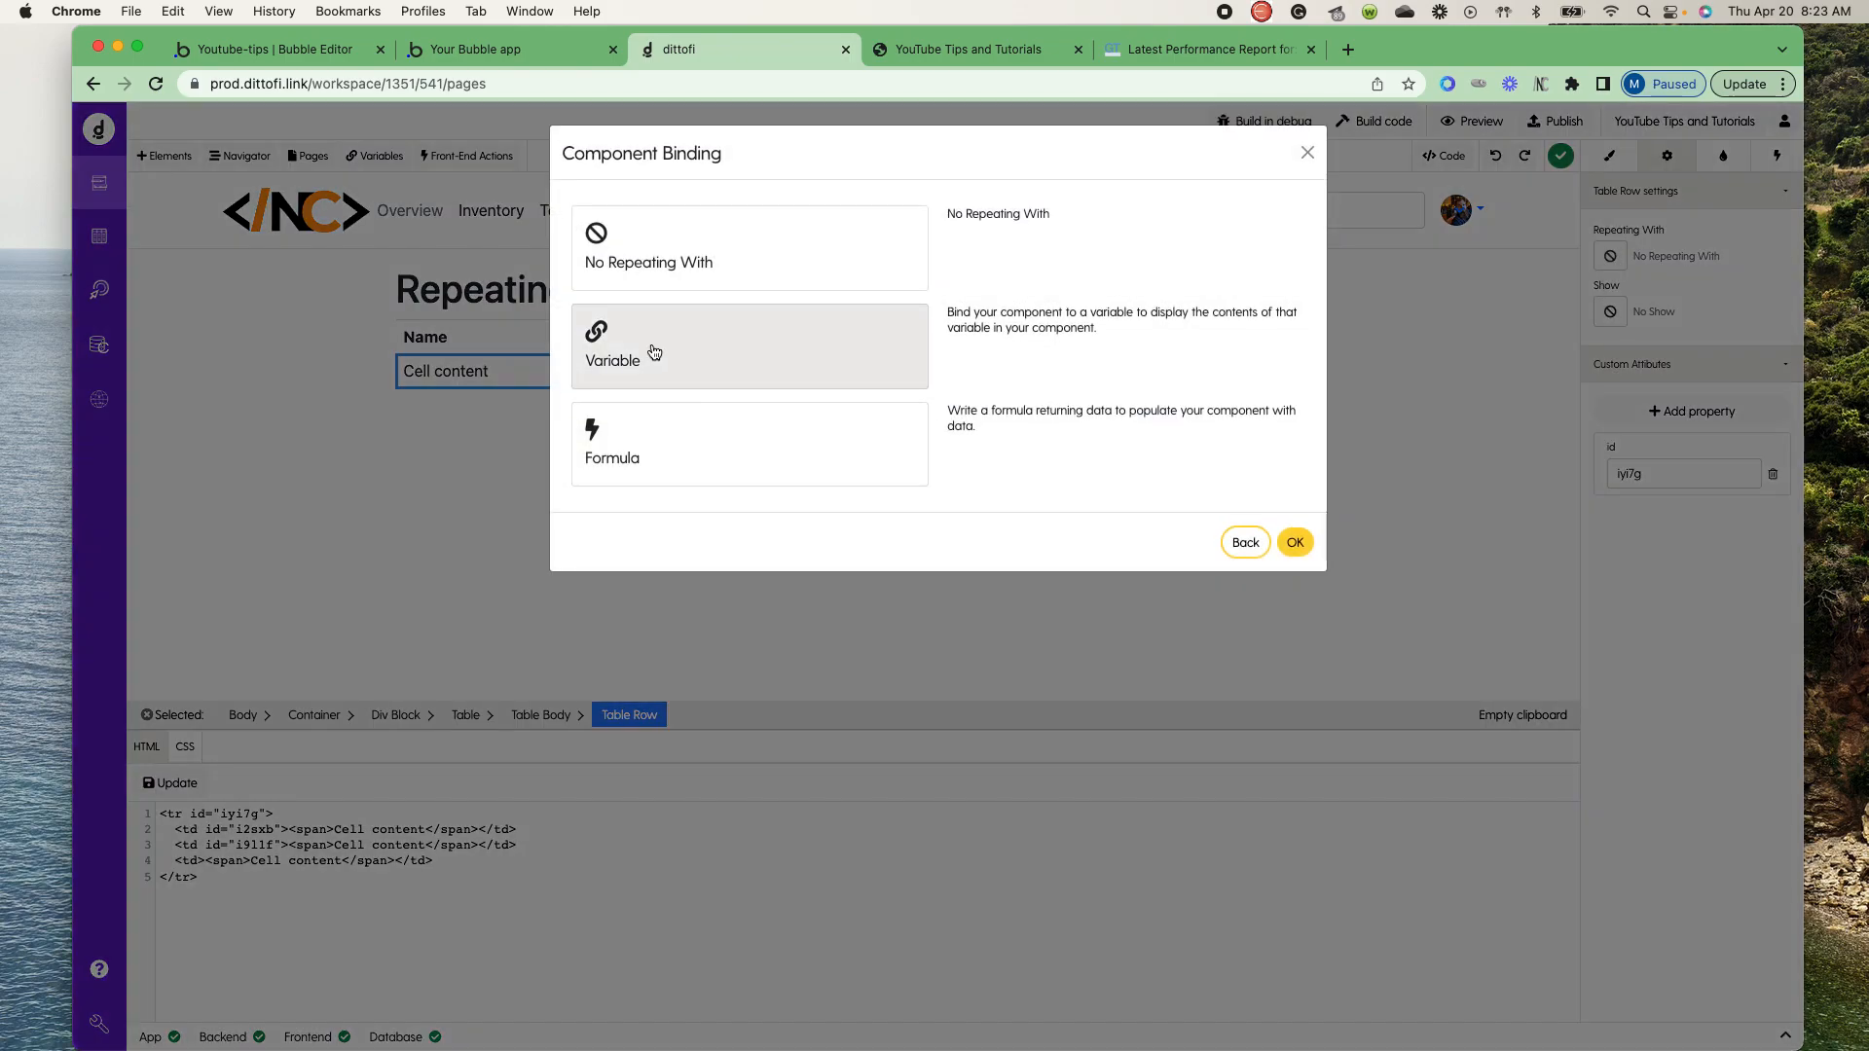
click(645, 349)
click(689, 263)
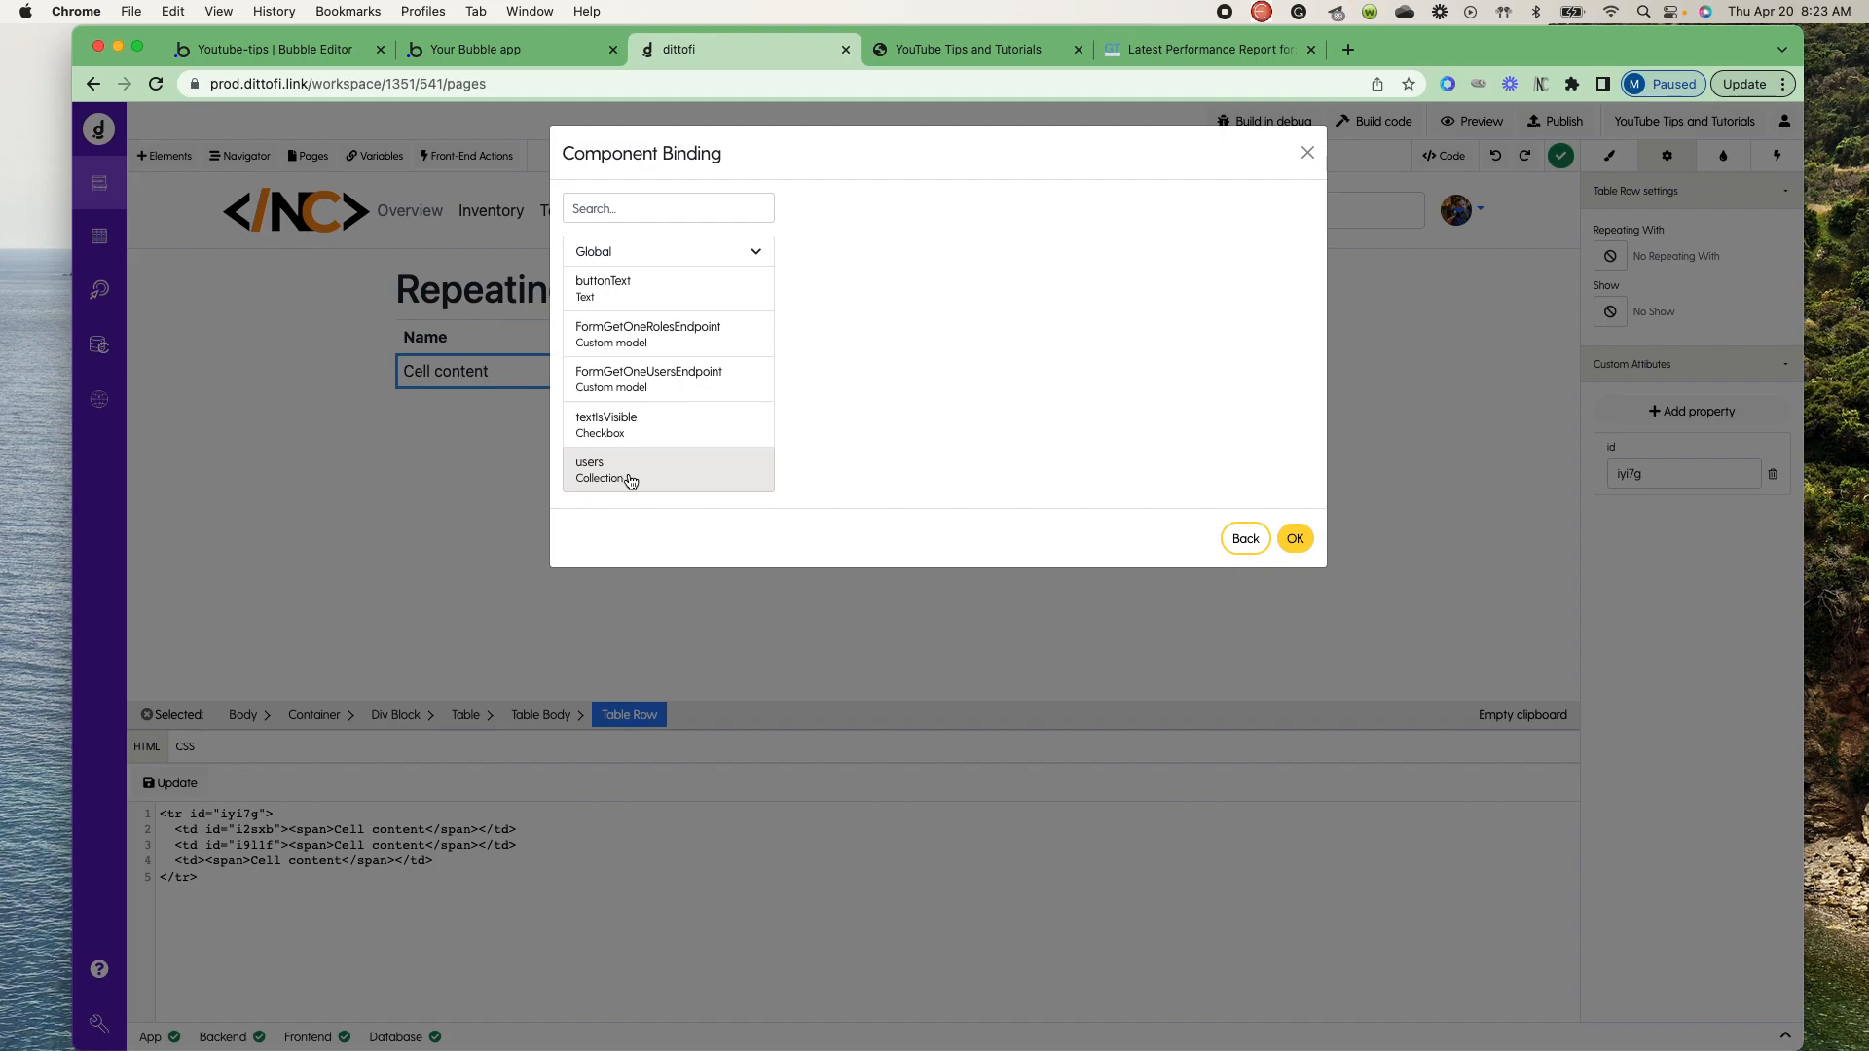
click(1296, 539)
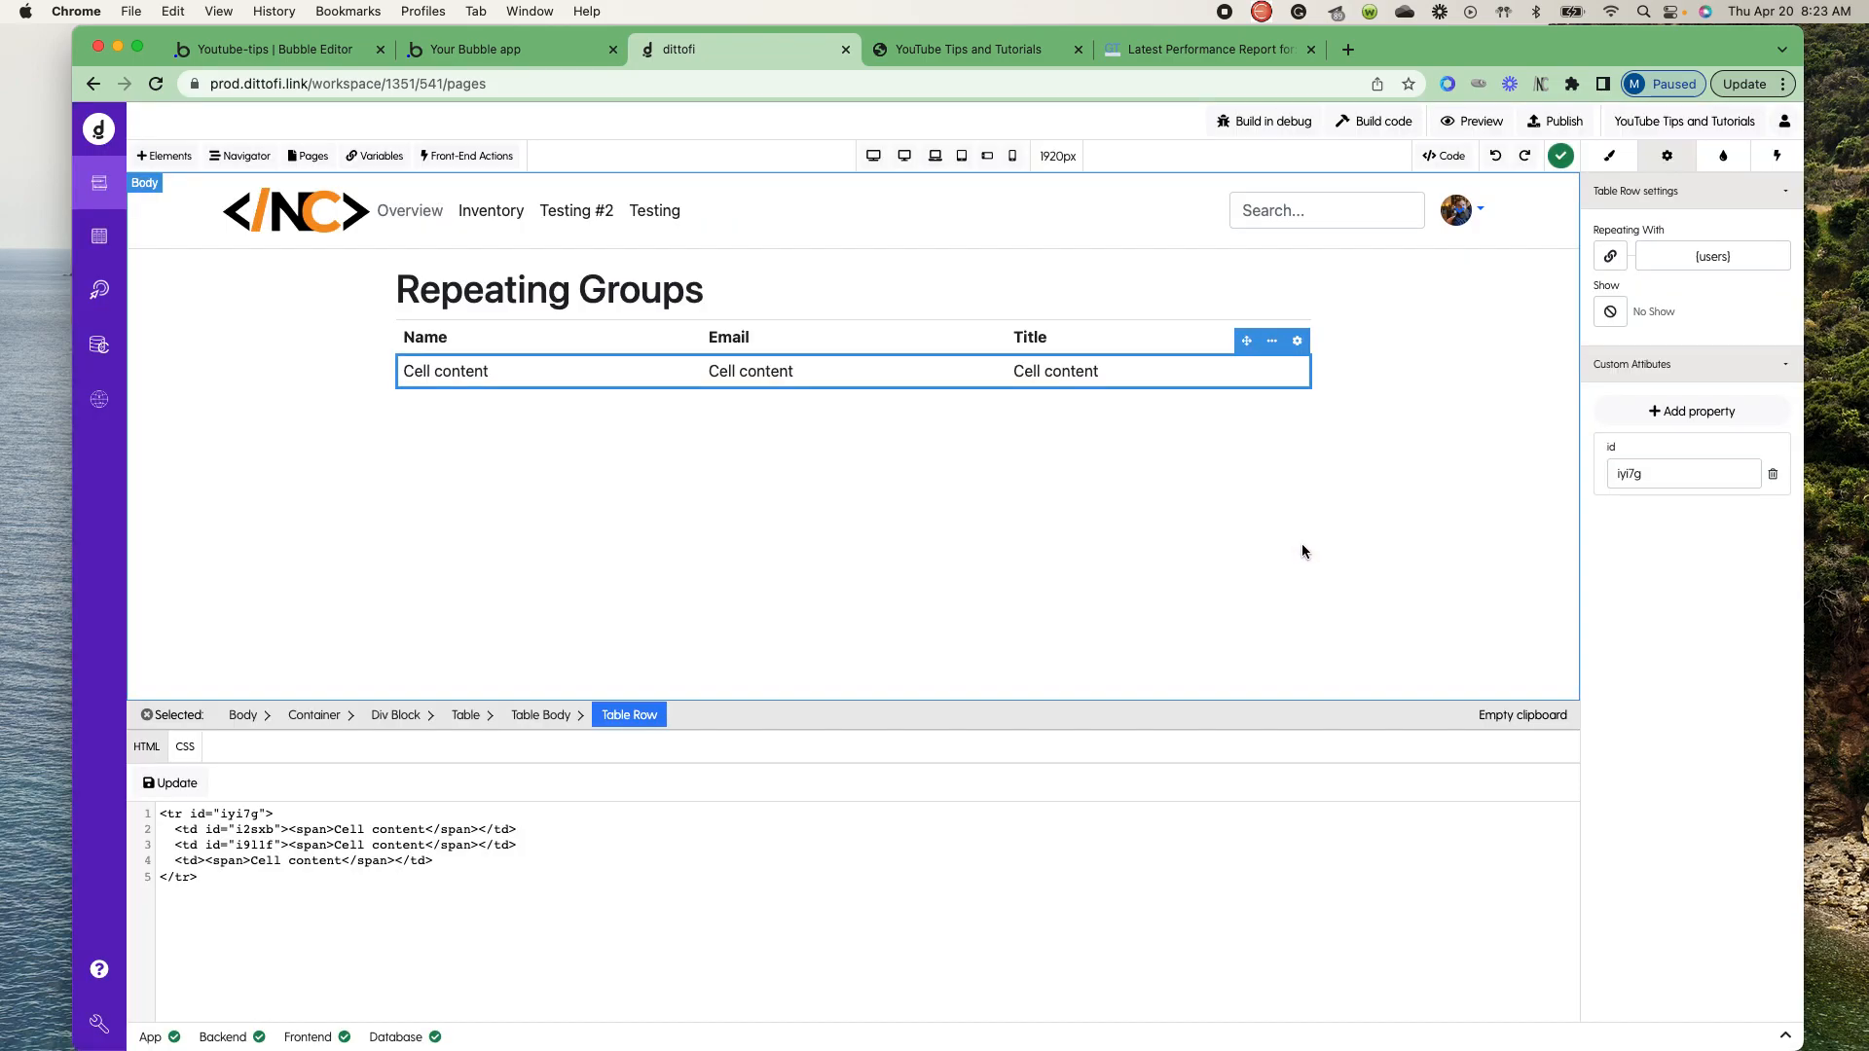
- Bind the text in the Name column's body cell to first_name of the repeating group's row
click(471, 377)
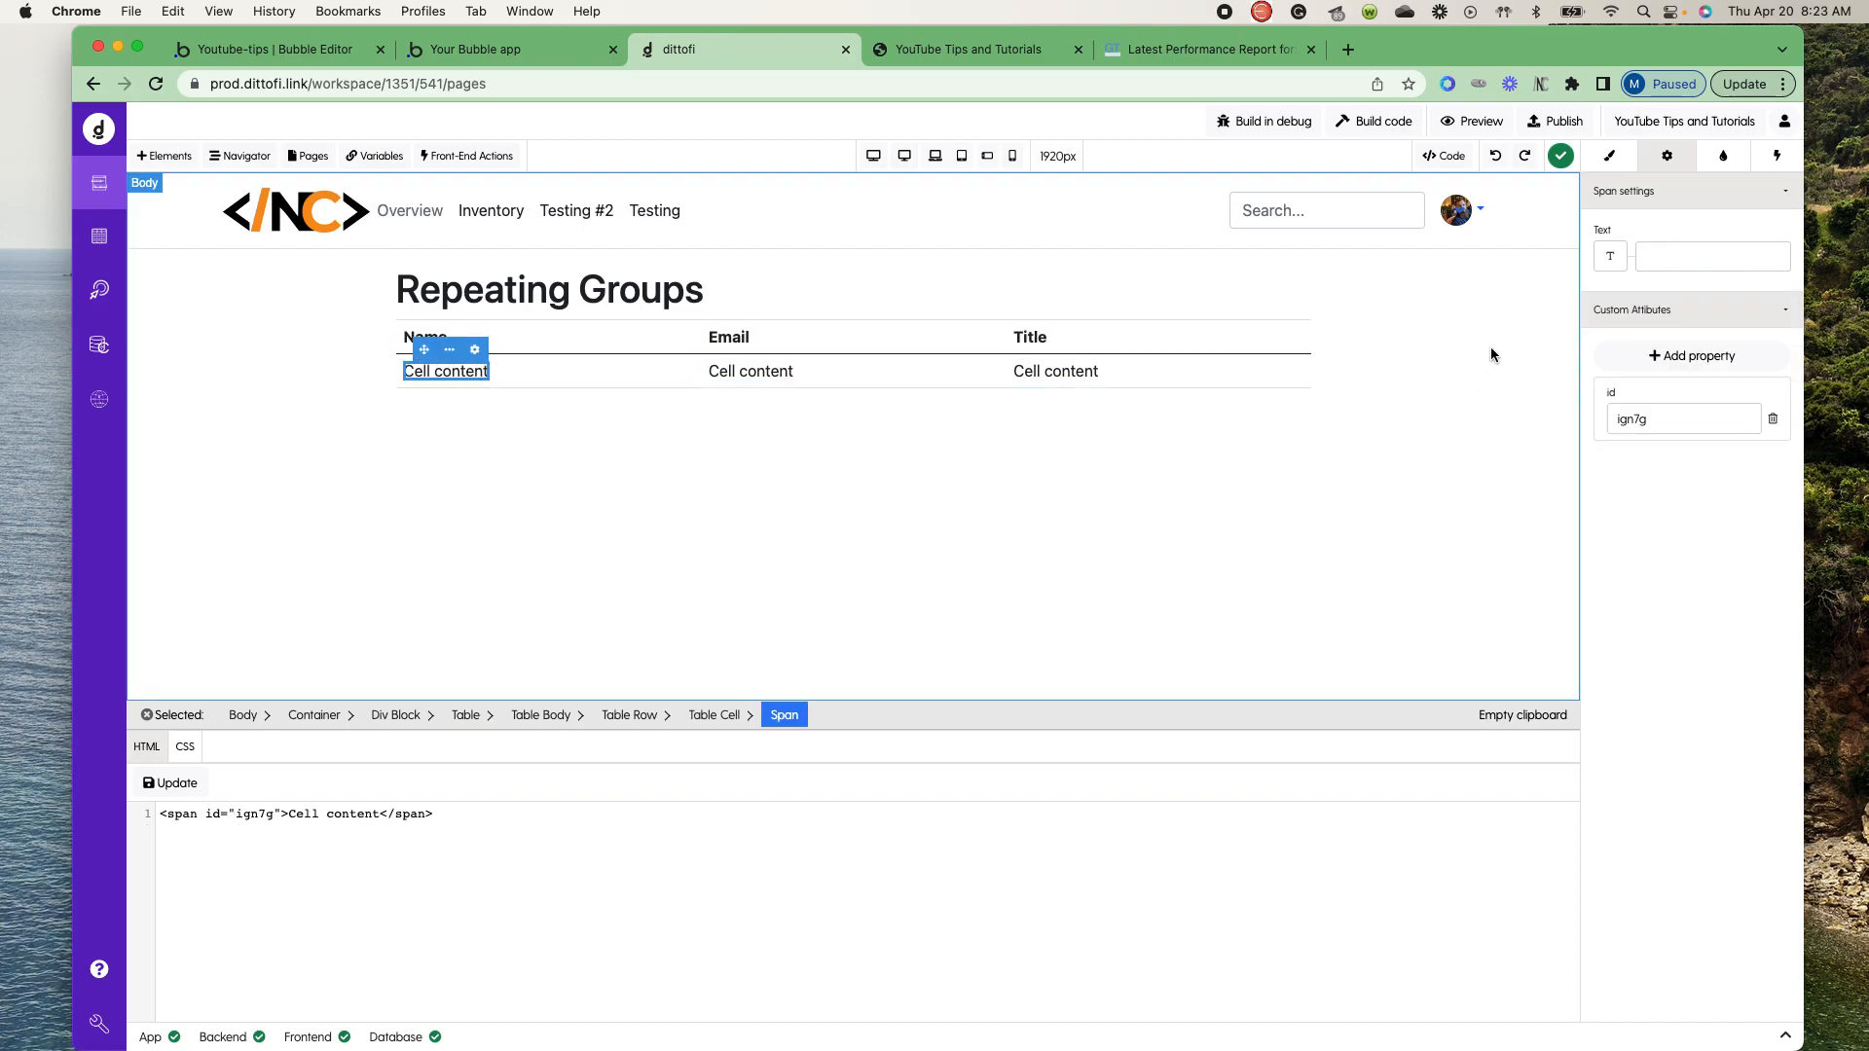
click(1611, 258)
click(714, 342)
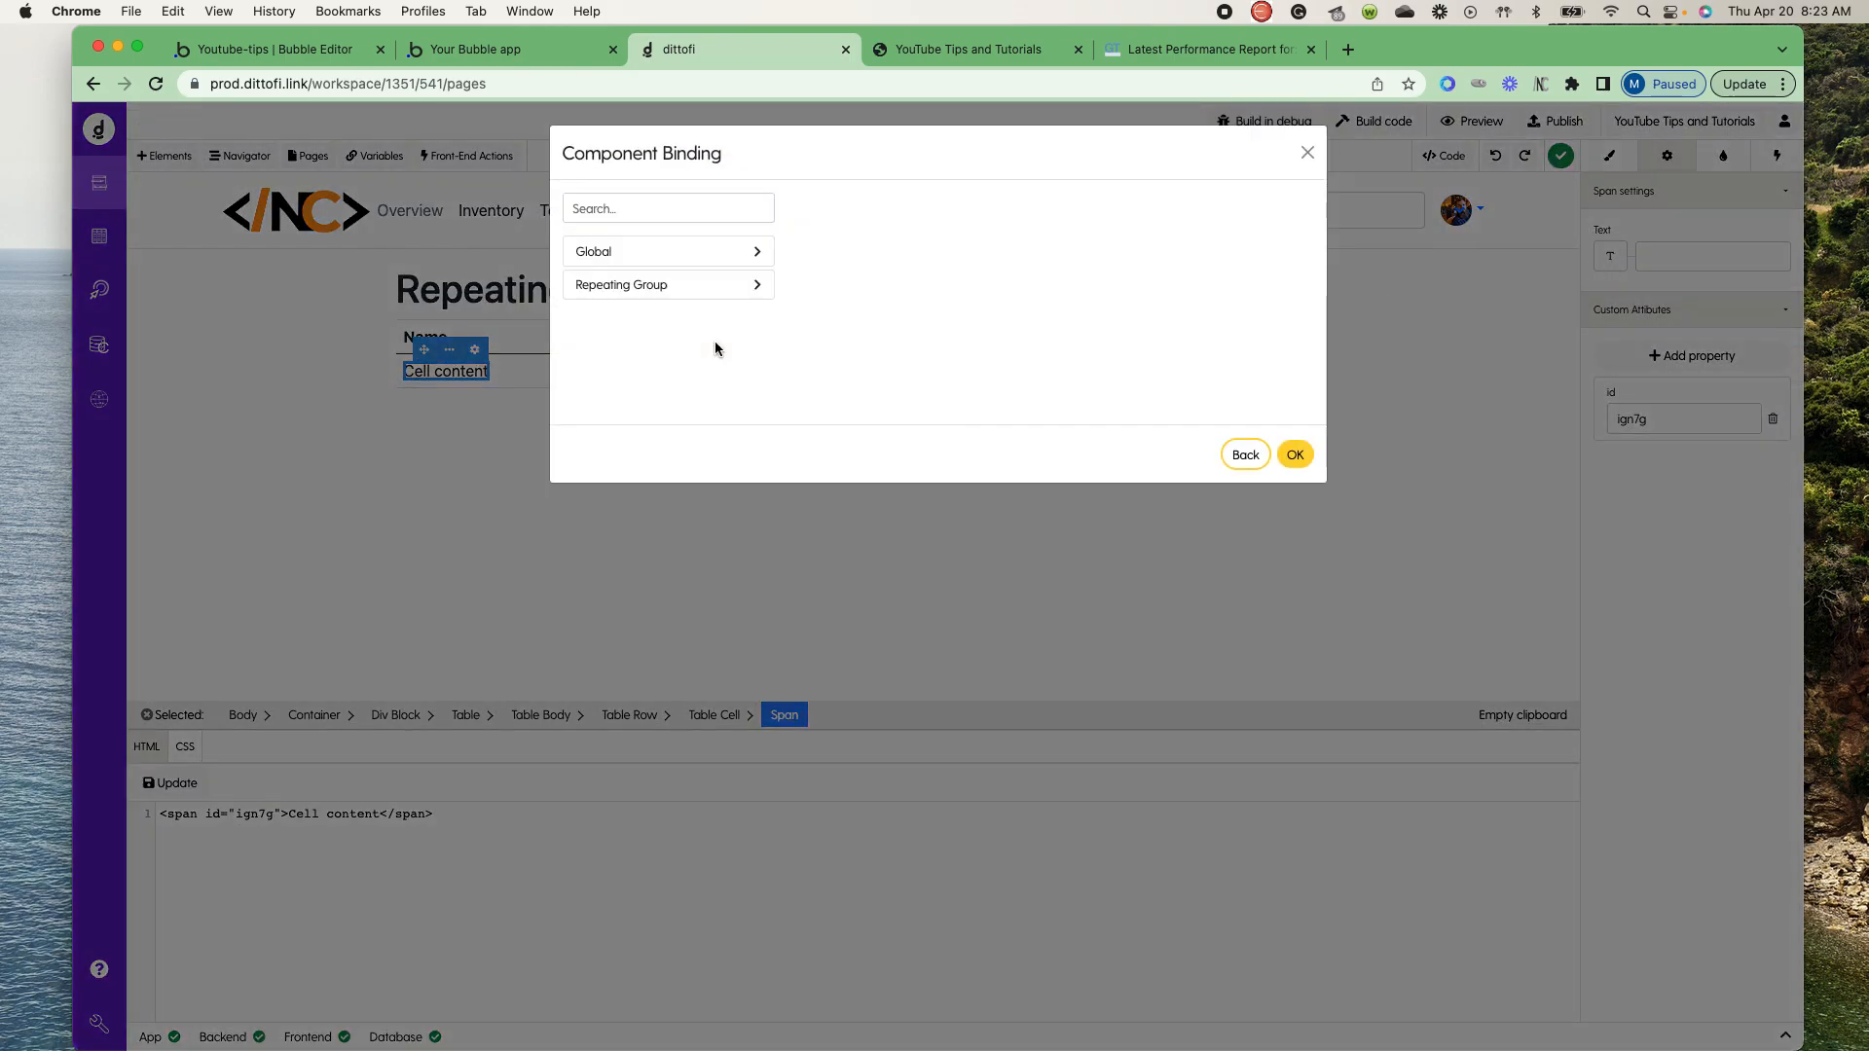
click(734, 297)
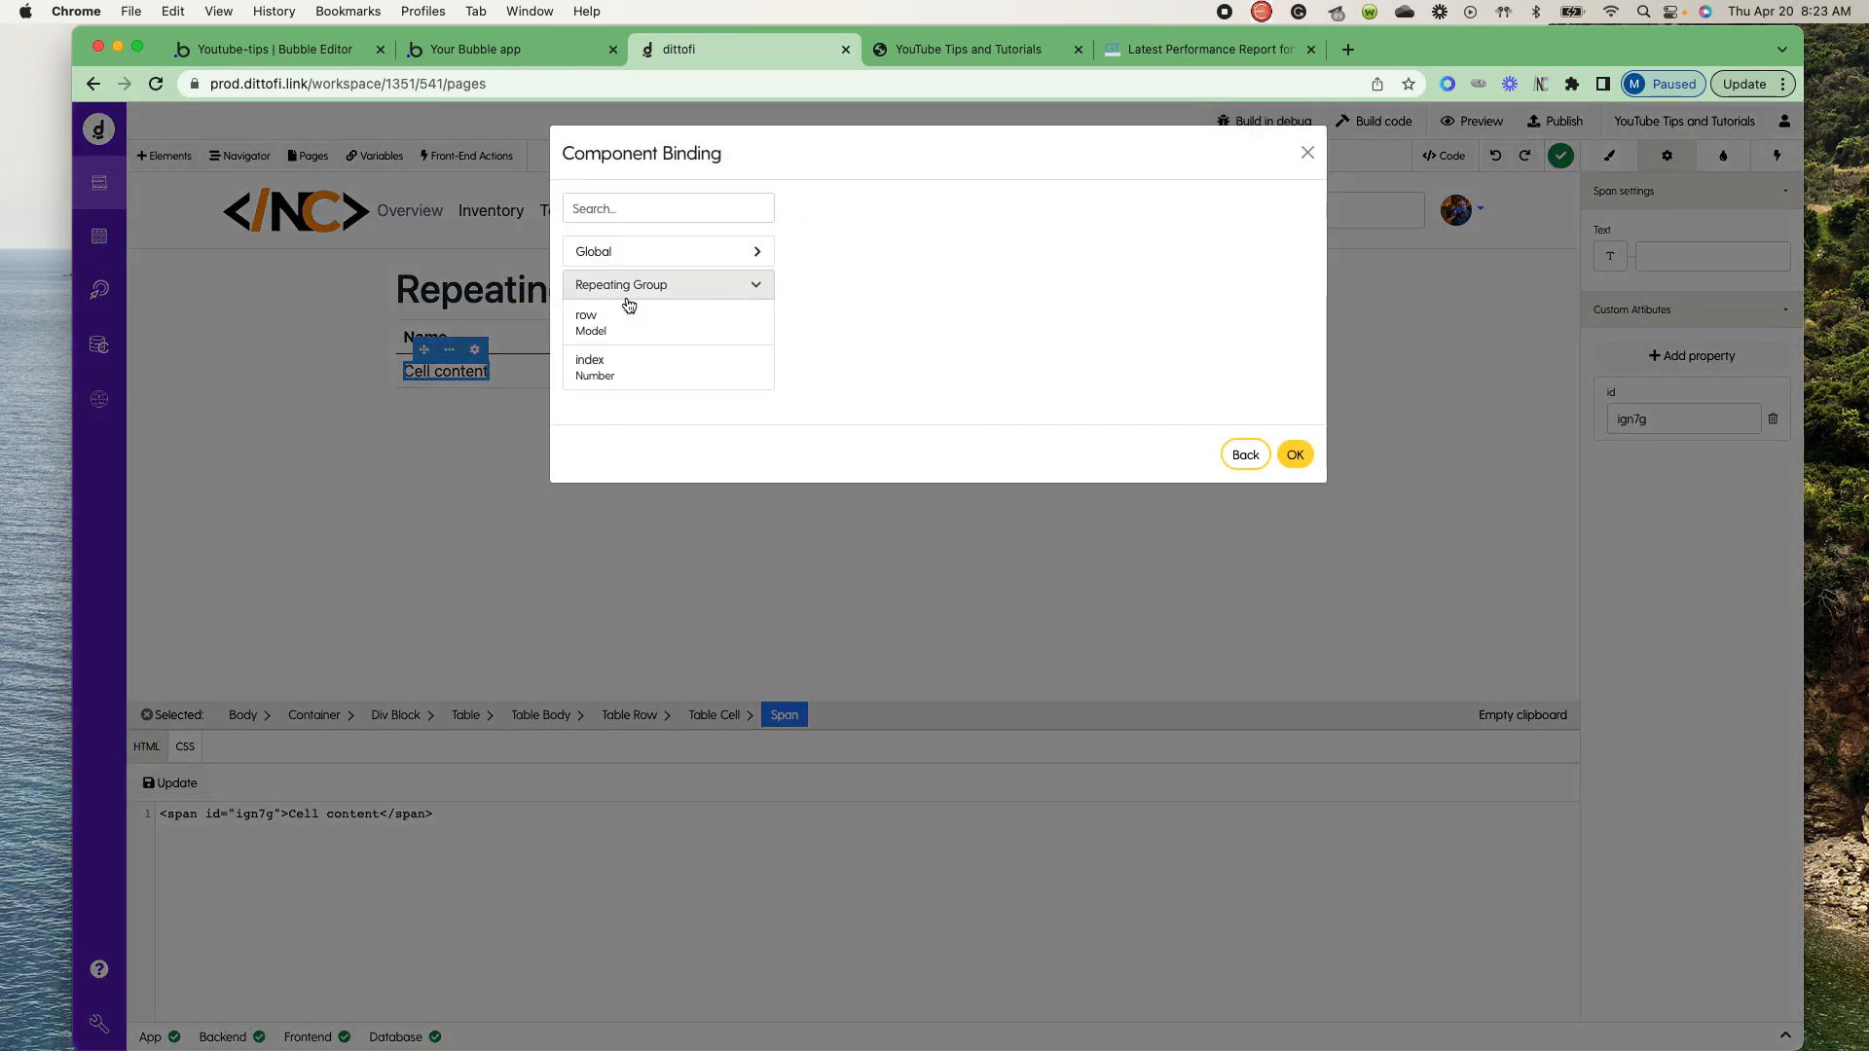
click(608, 321)
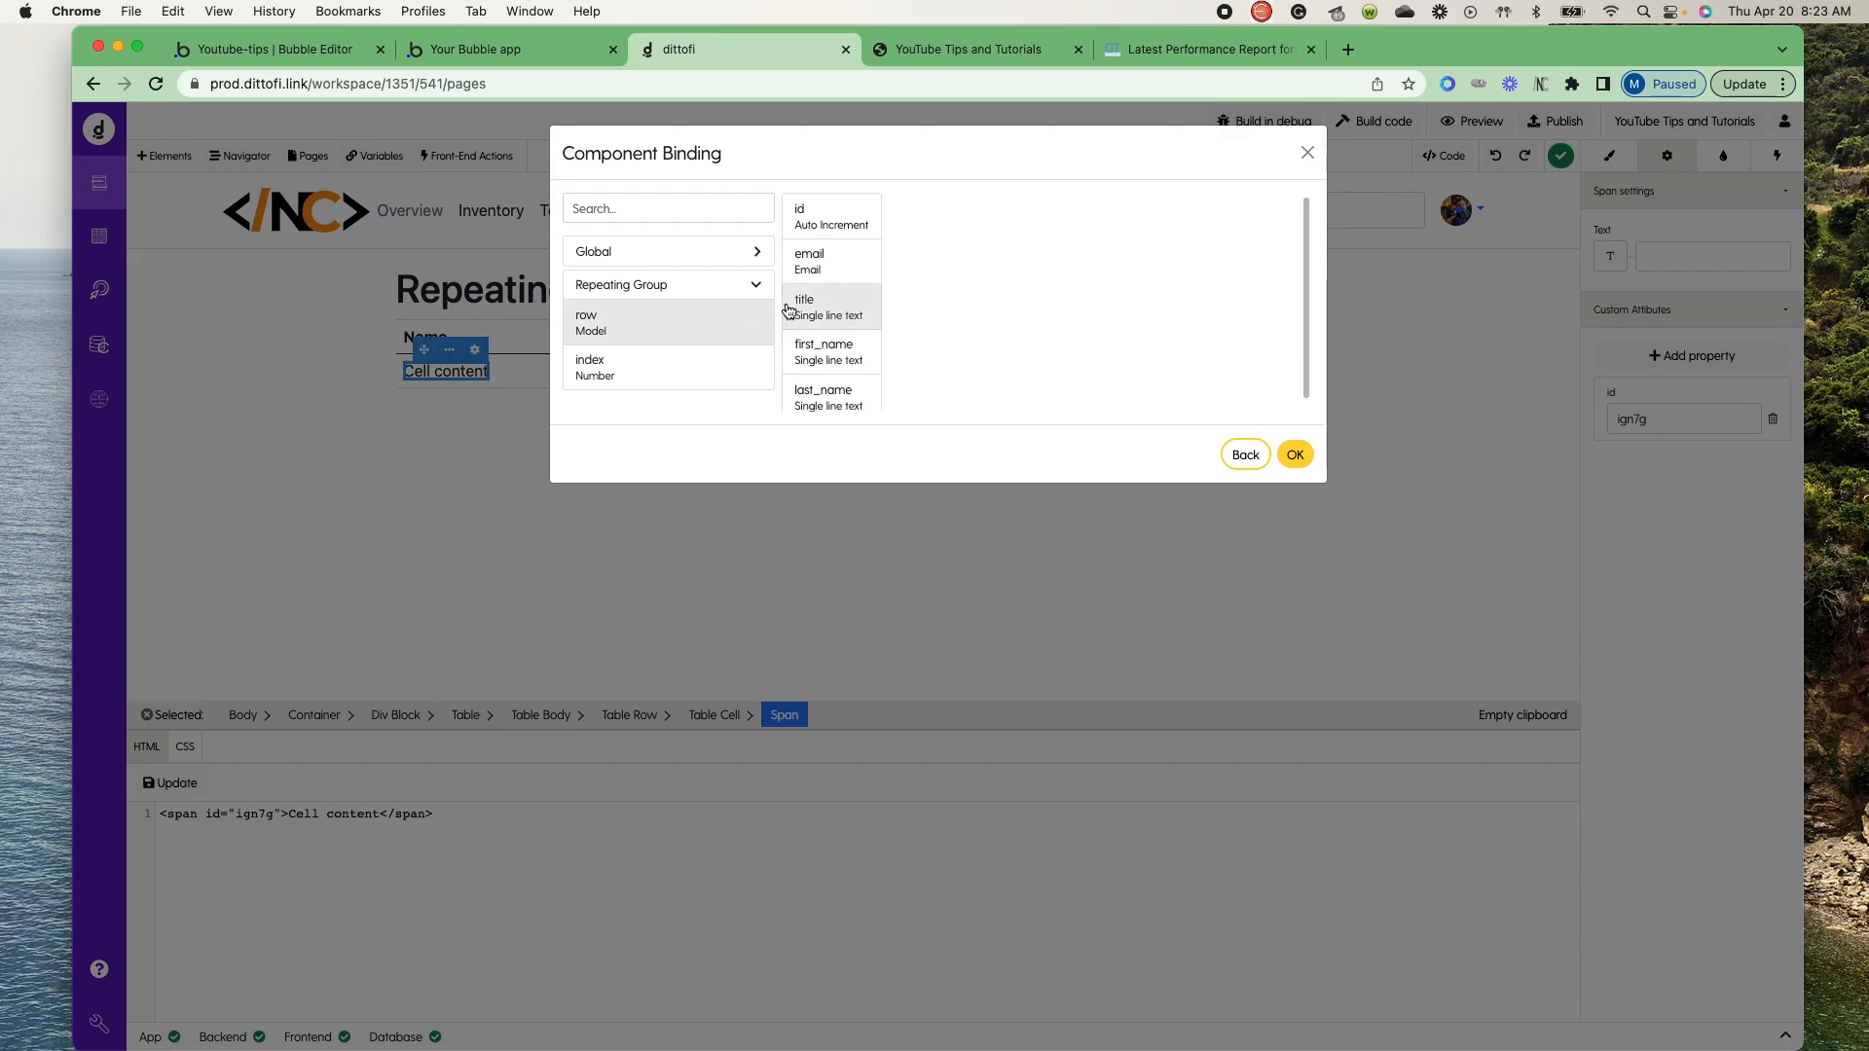
click(850, 356)
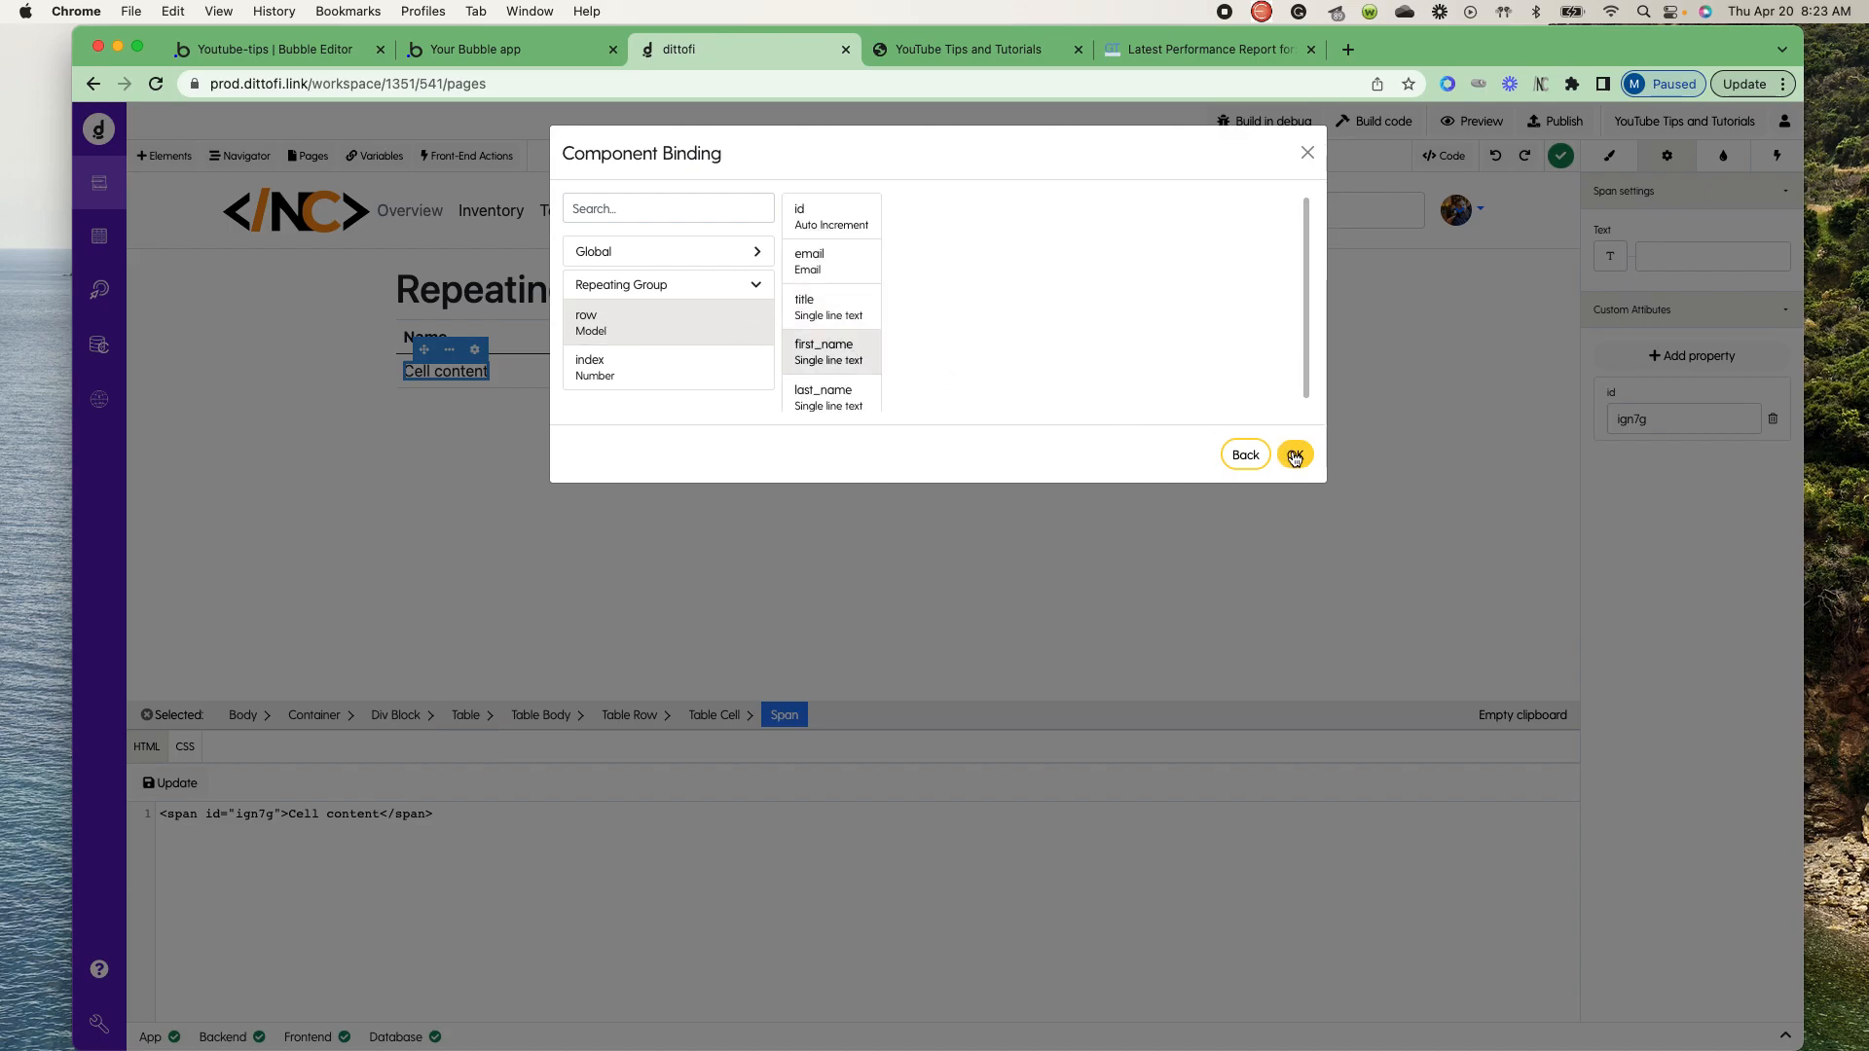
click(1295, 456)
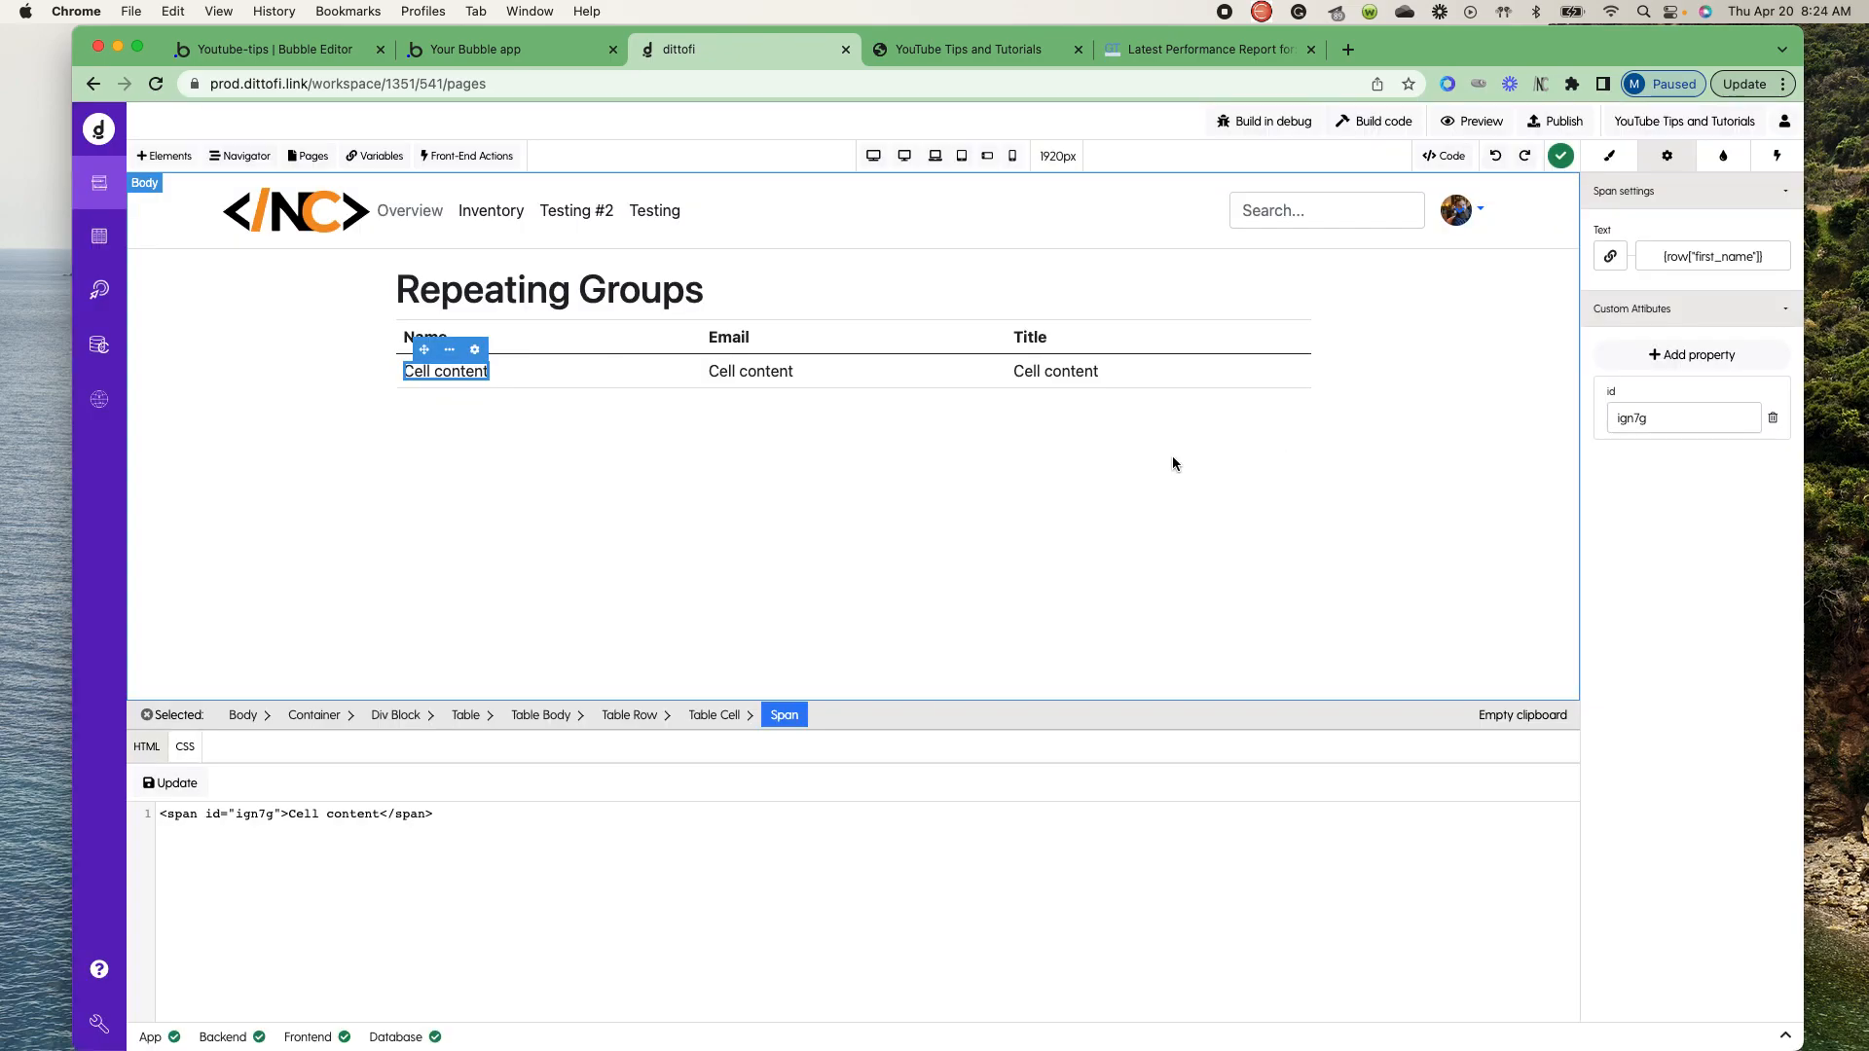
- Bind the text in the Email column's body cell to email of the repeating group's row
click(808, 373)
click(1609, 256)
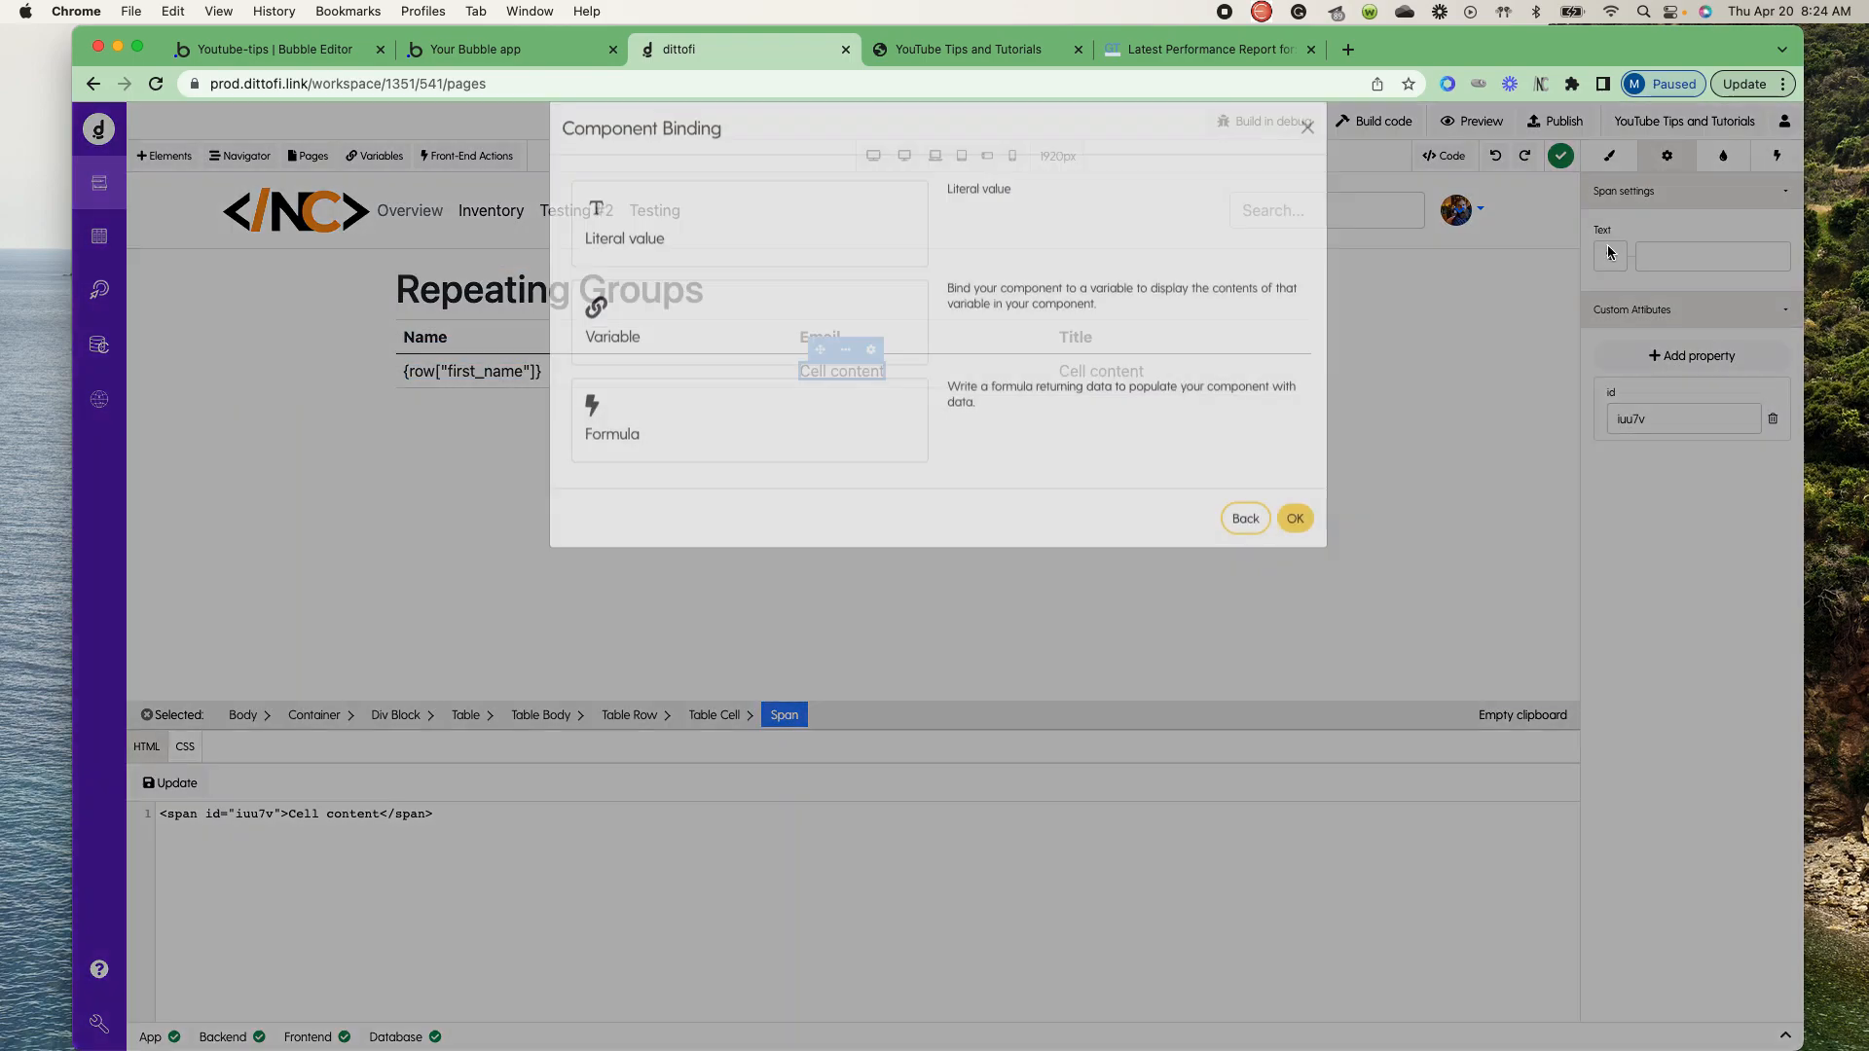
click(763, 358)
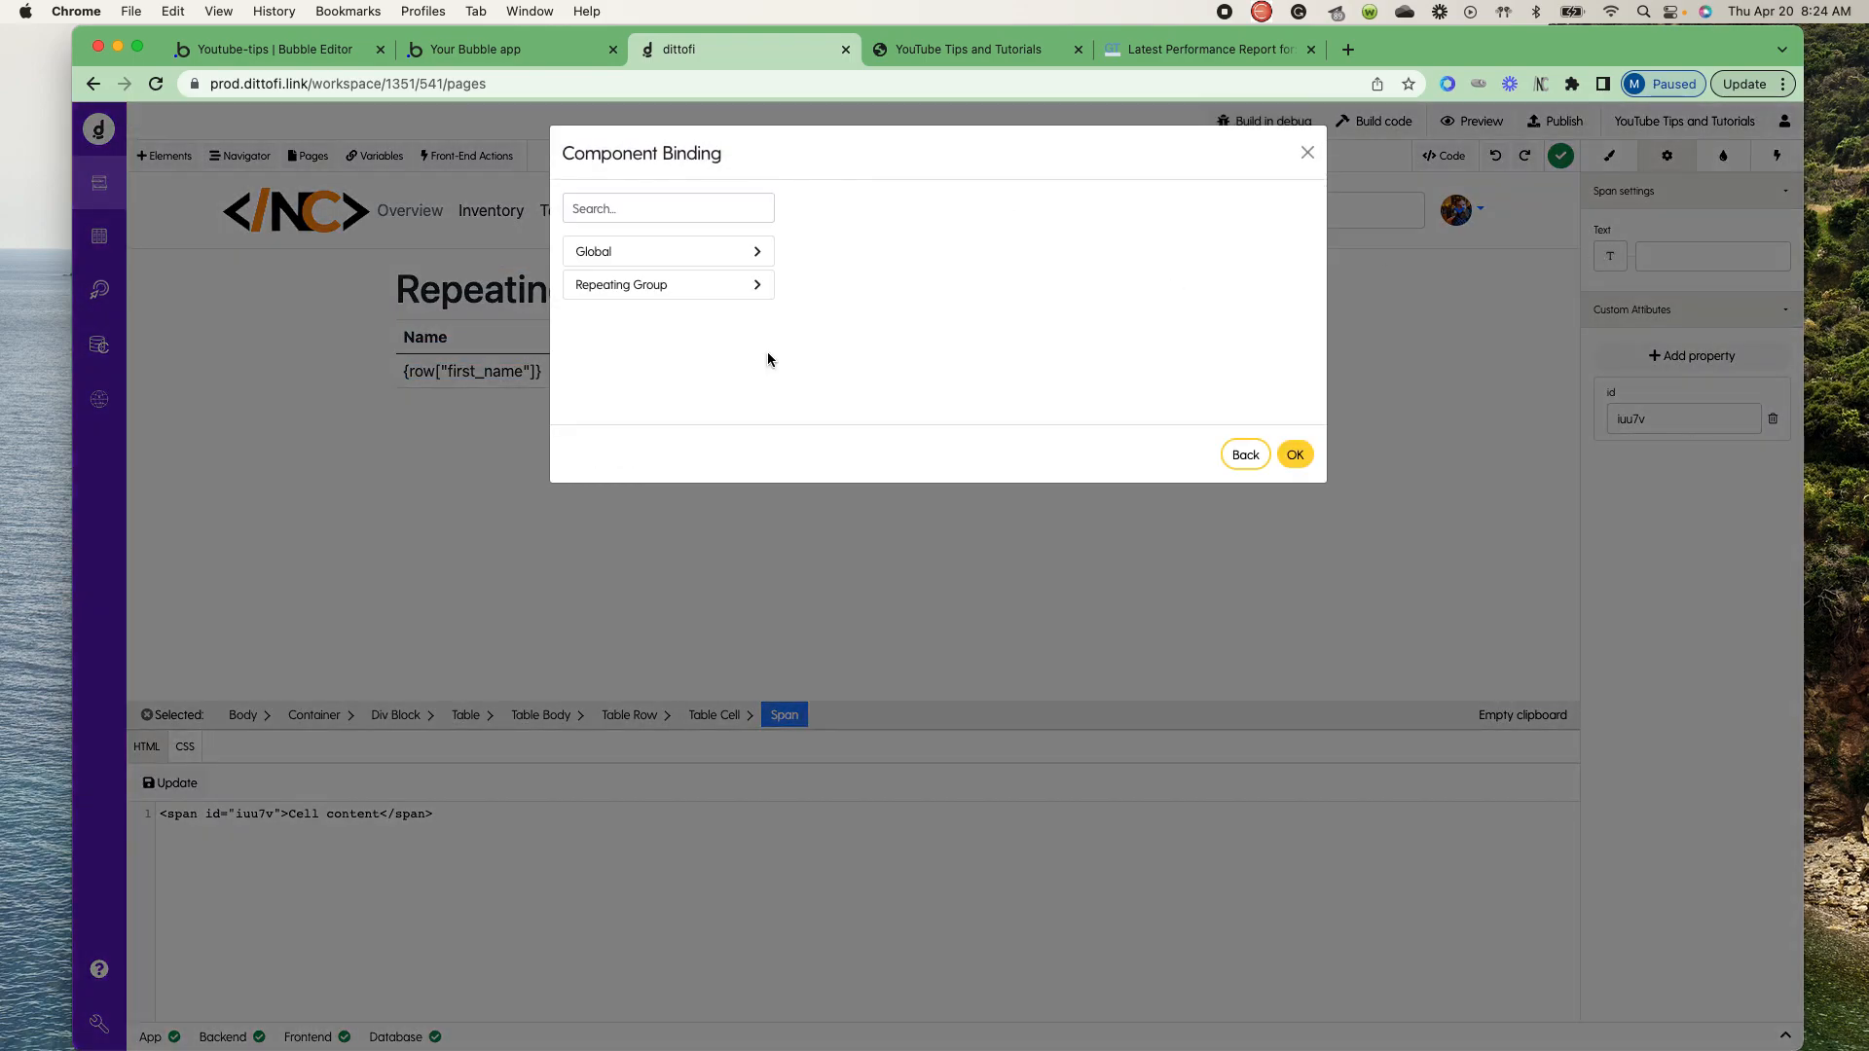
click(708, 285)
click(634, 323)
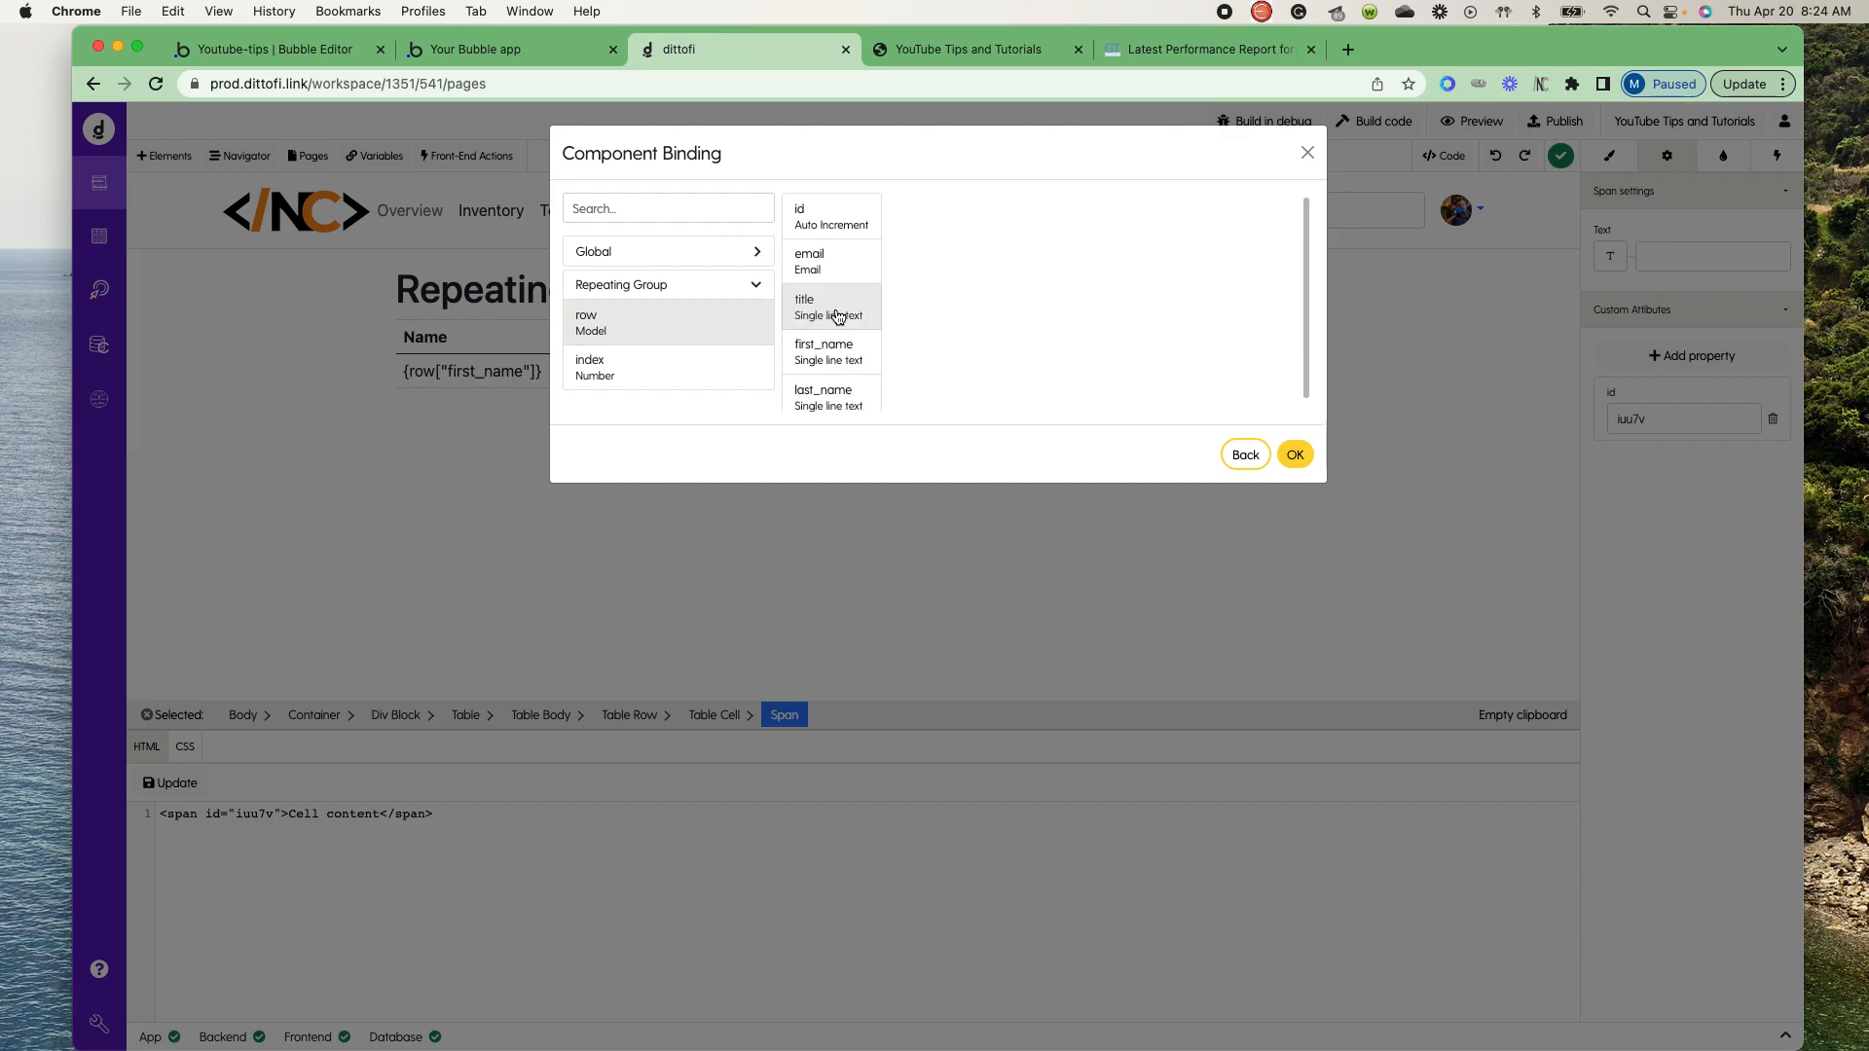
click(825, 260)
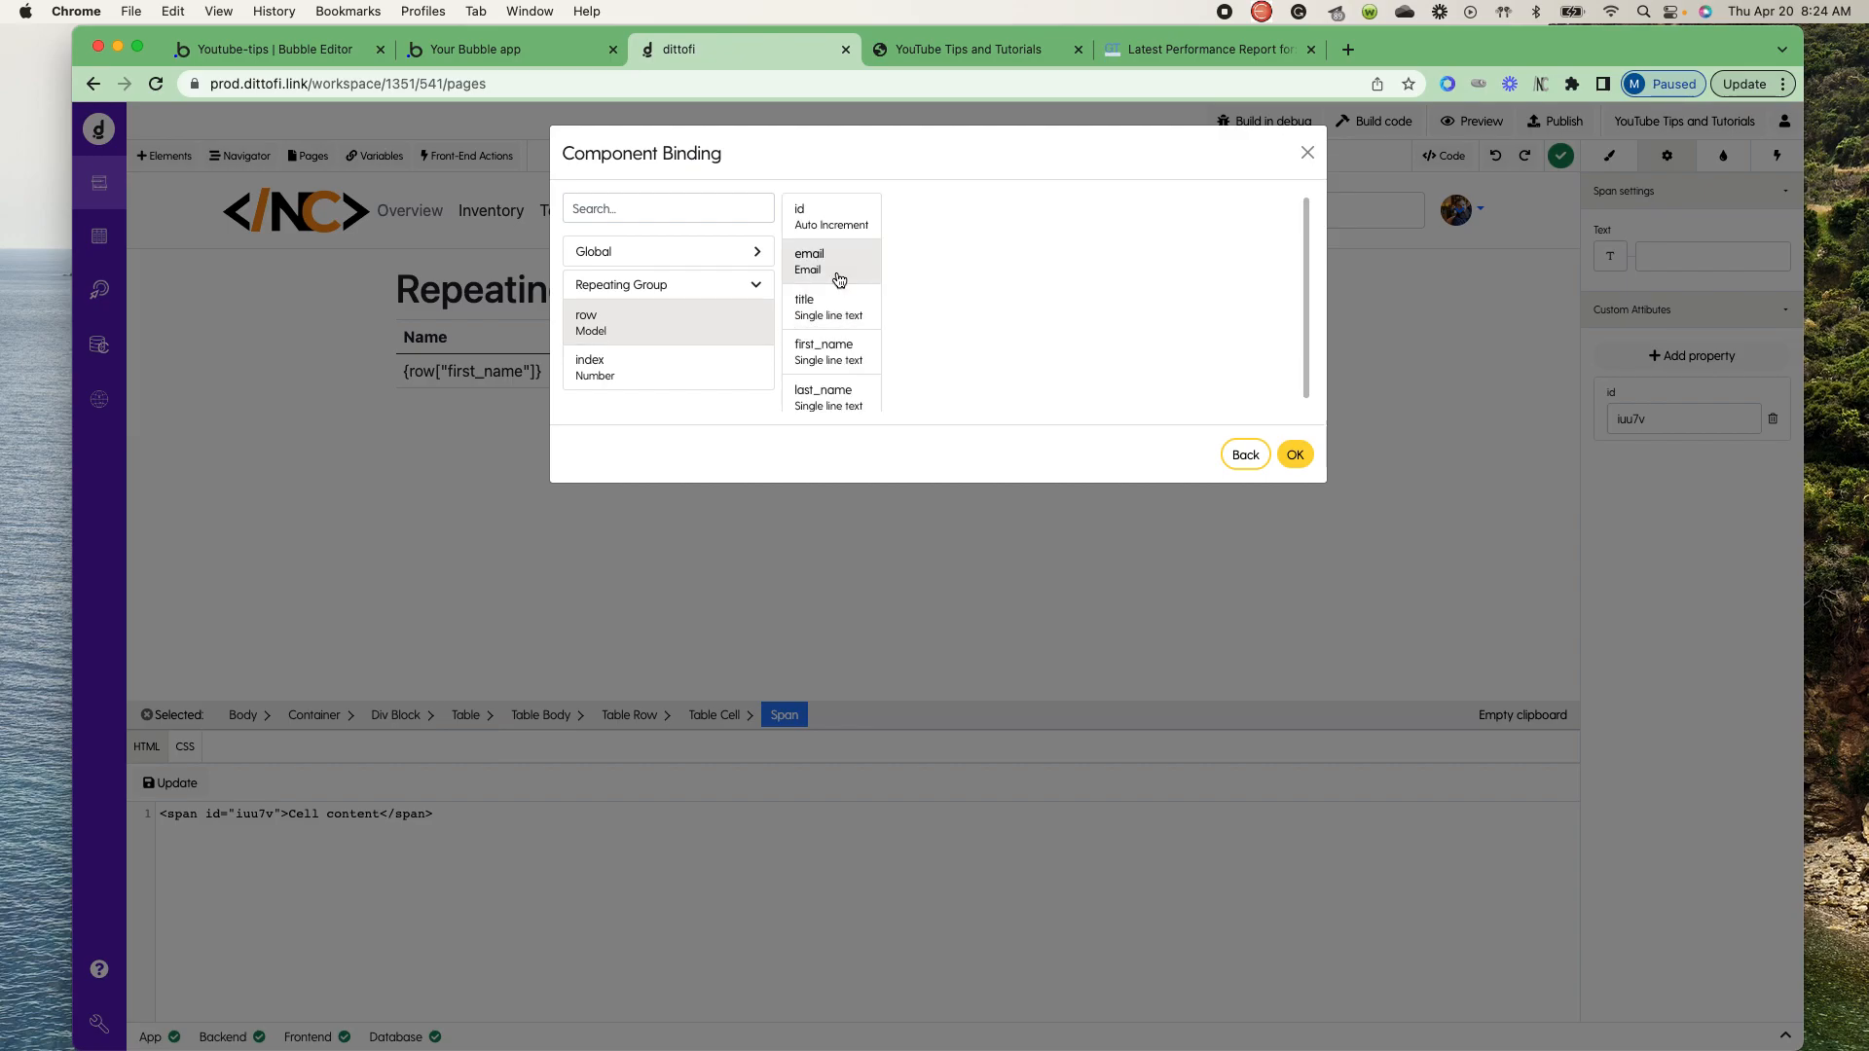
click(1298, 458)
- Bind the text in the Title column's body cell to title of the repeating group's row
click(1088, 374)
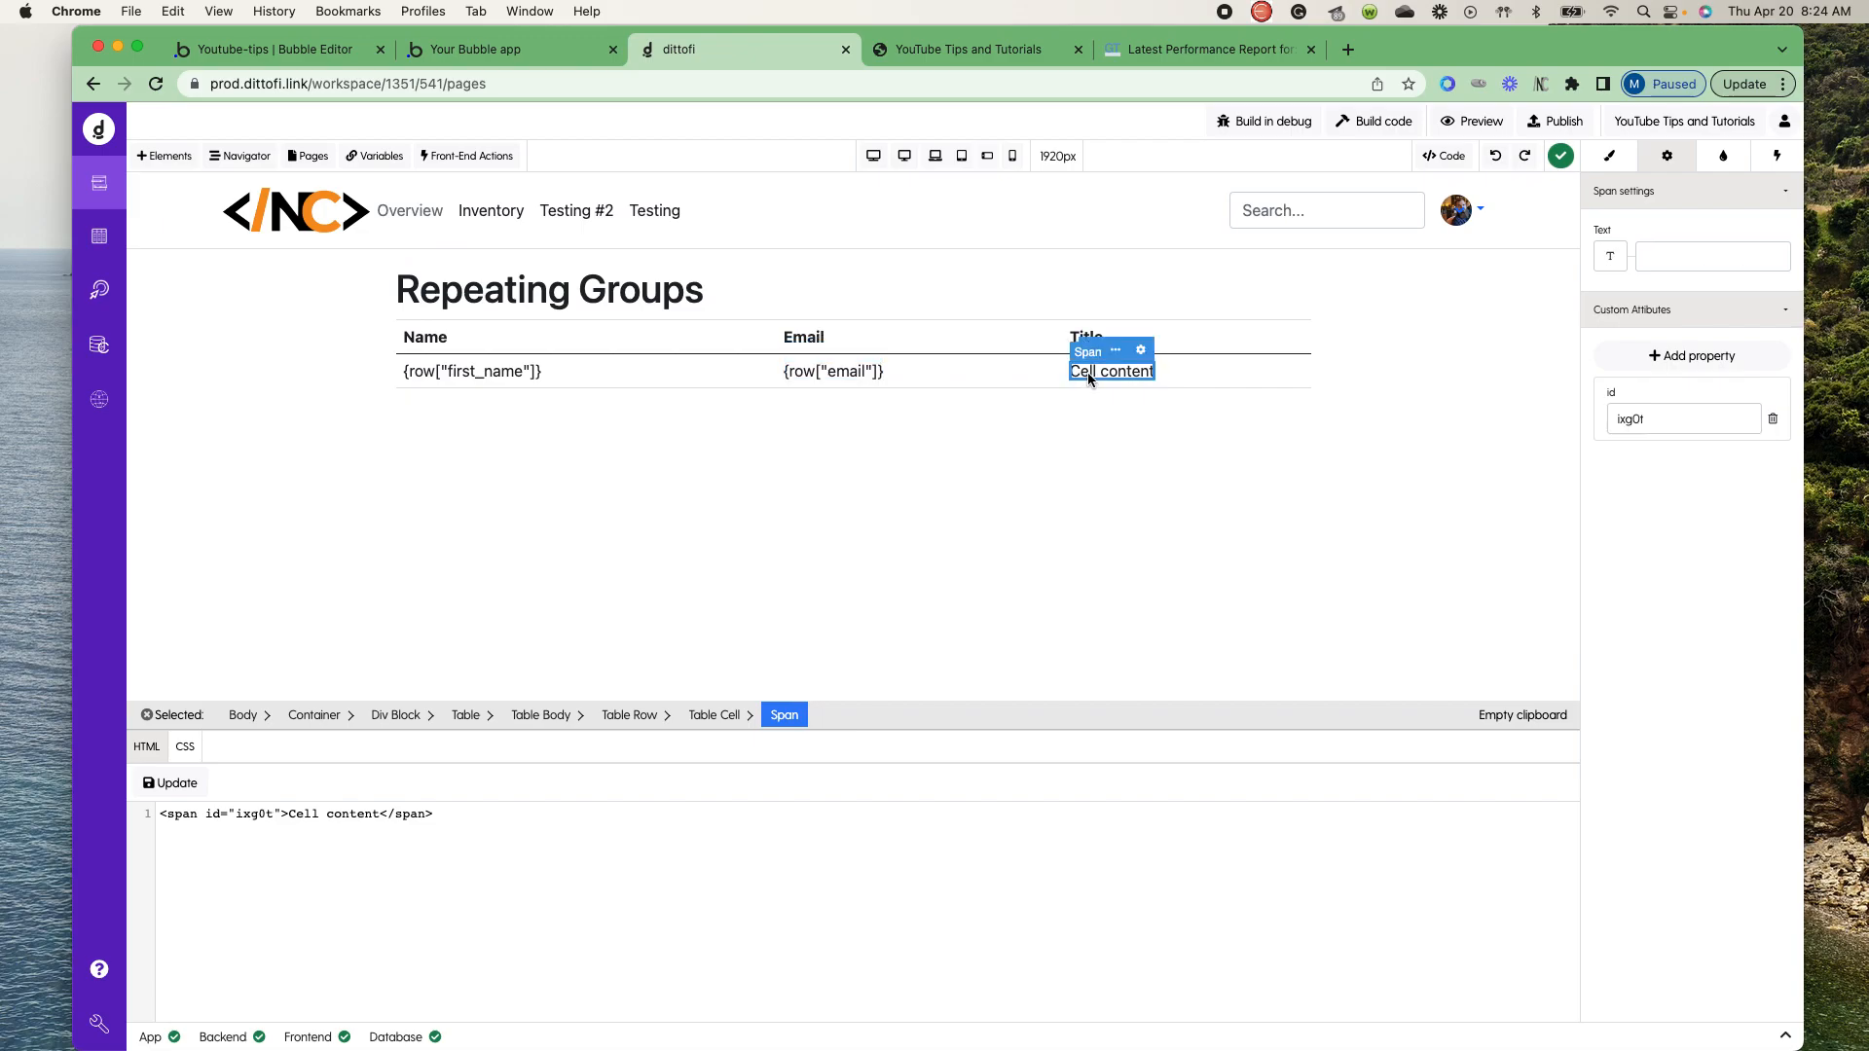
click(1610, 256)
click(669, 368)
click(673, 294)
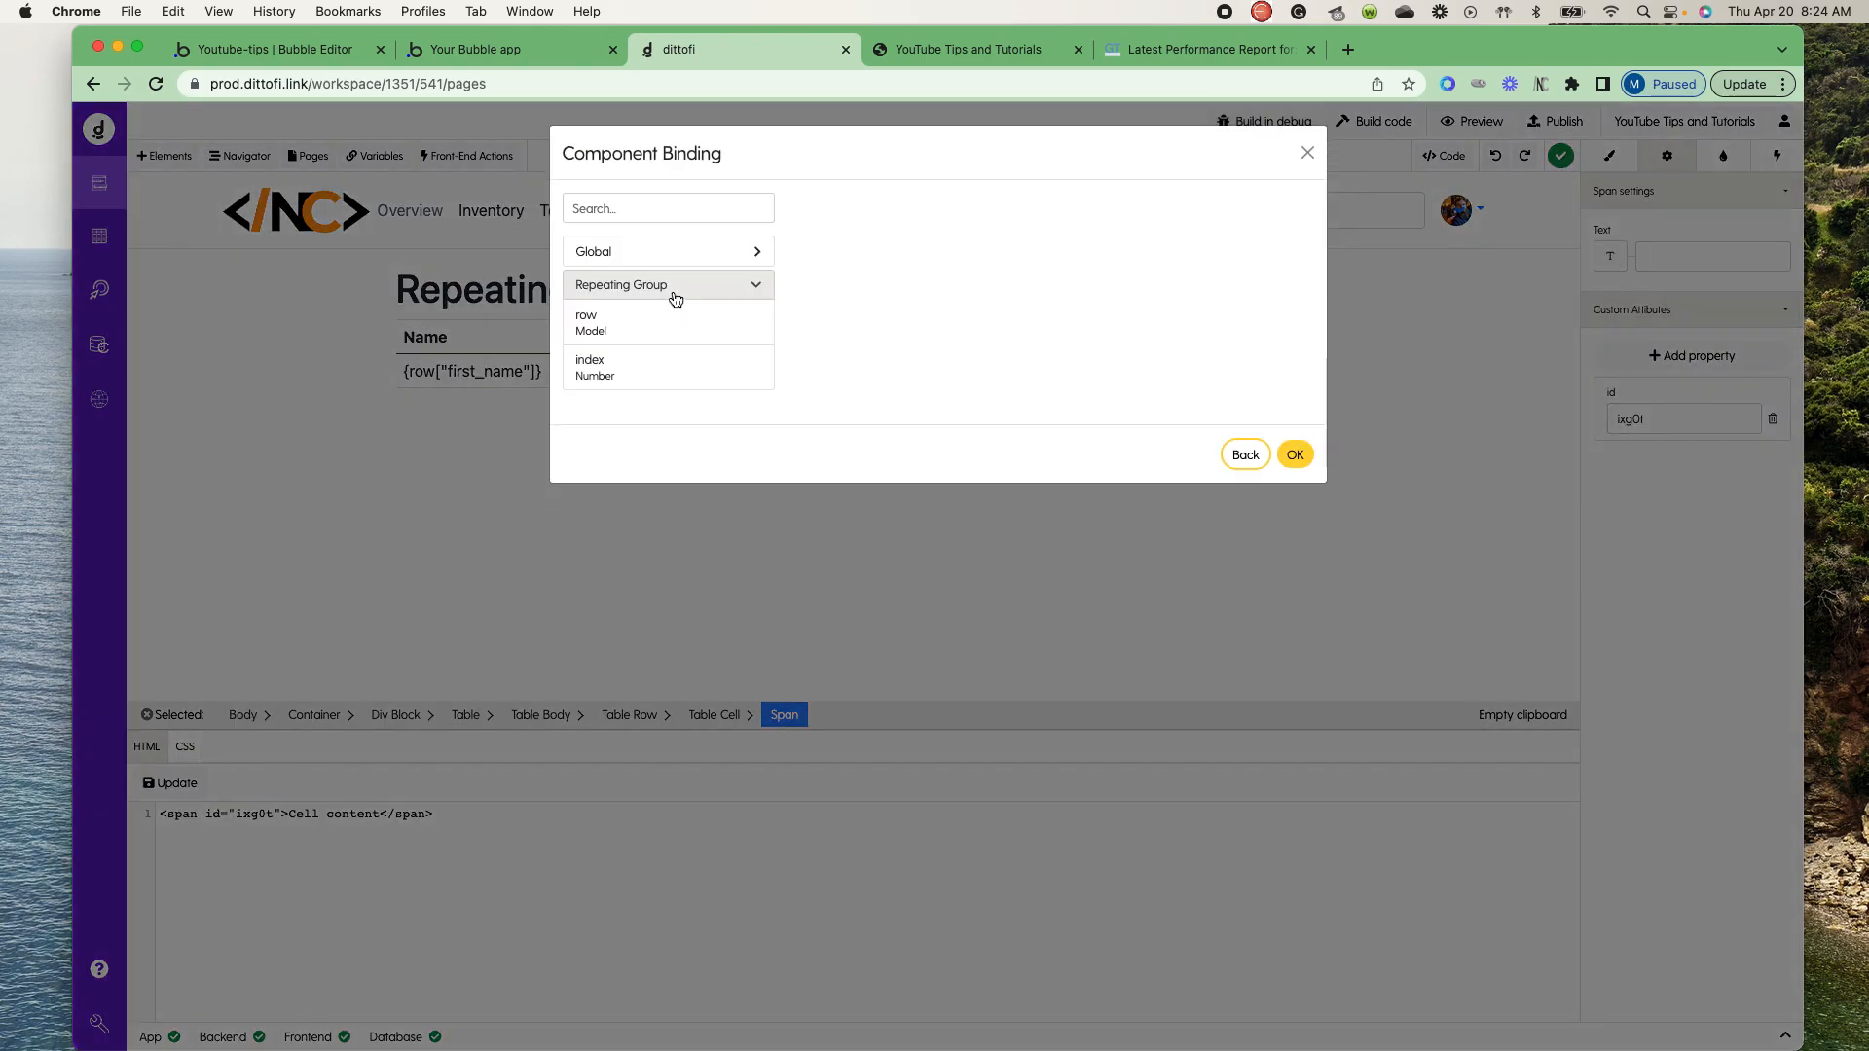
click(632, 335)
click(856, 308)
click(1295, 454)
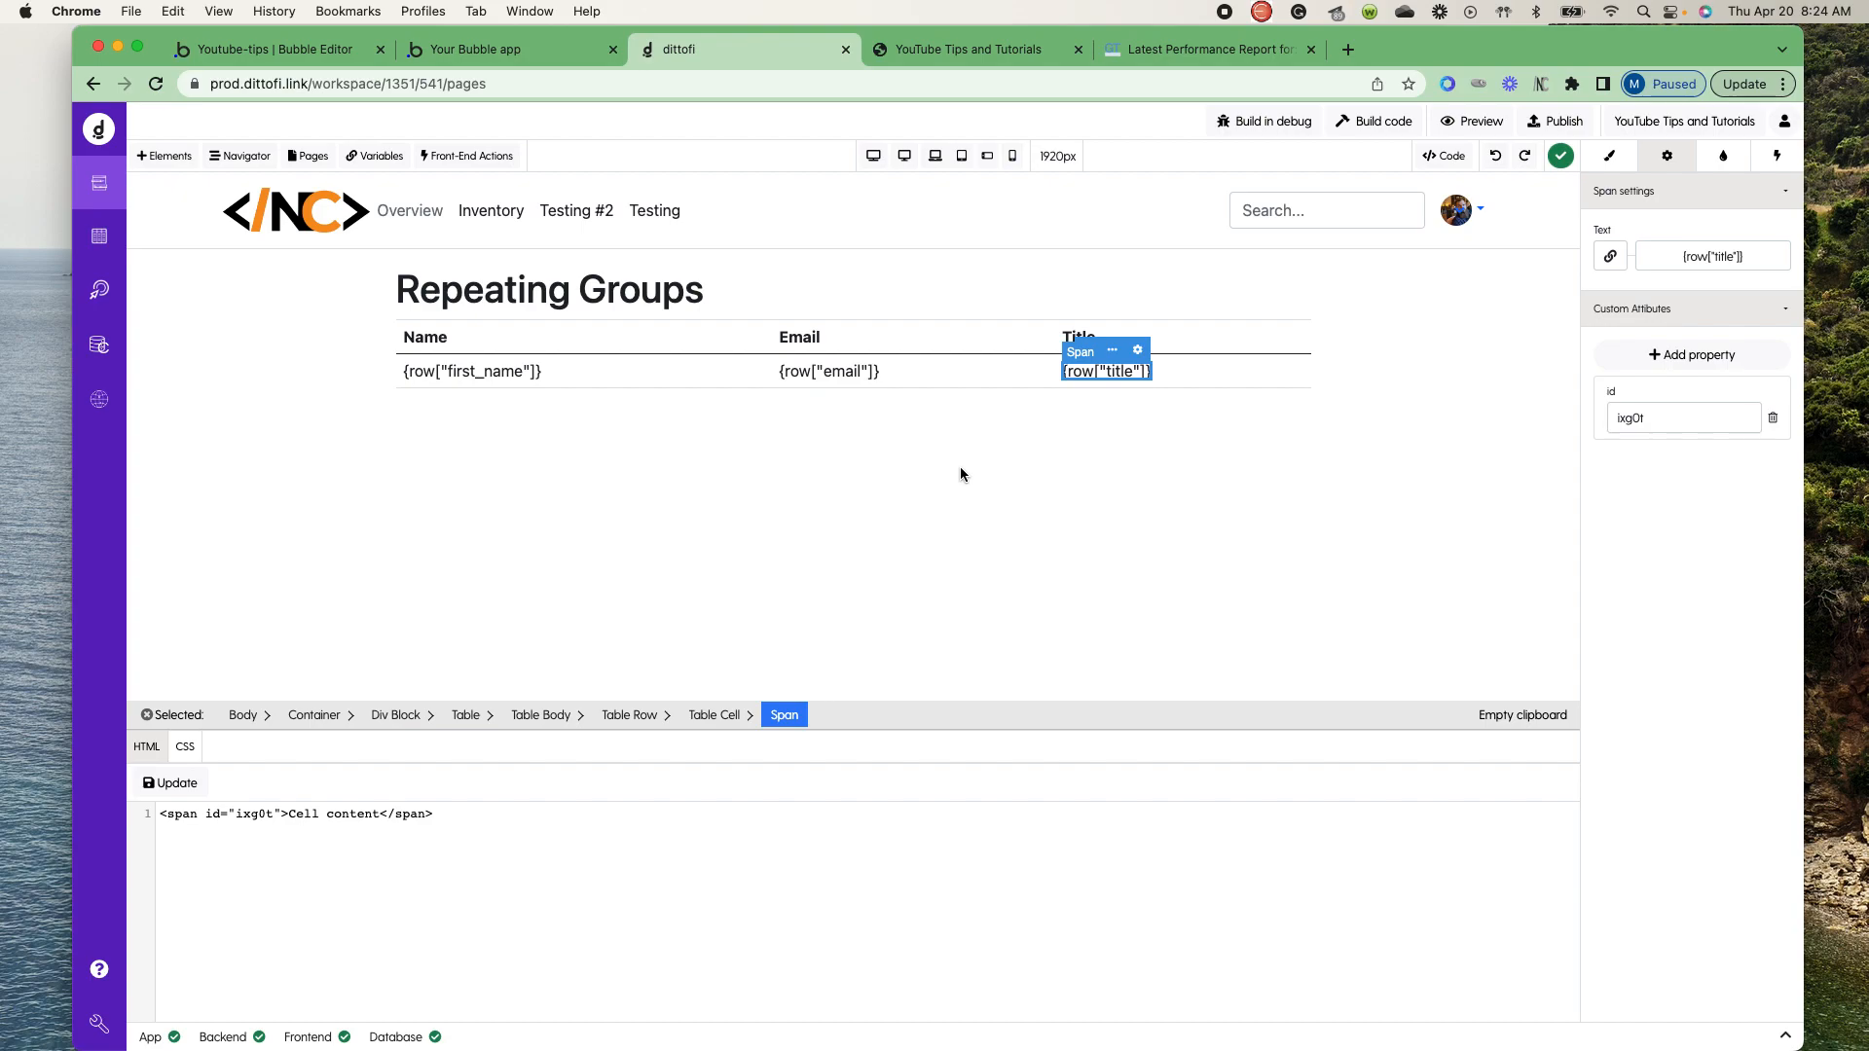
- Add a front-end action to the whole table that runs the Get users workflow on the Component Did Mount trigger
click(639, 337)
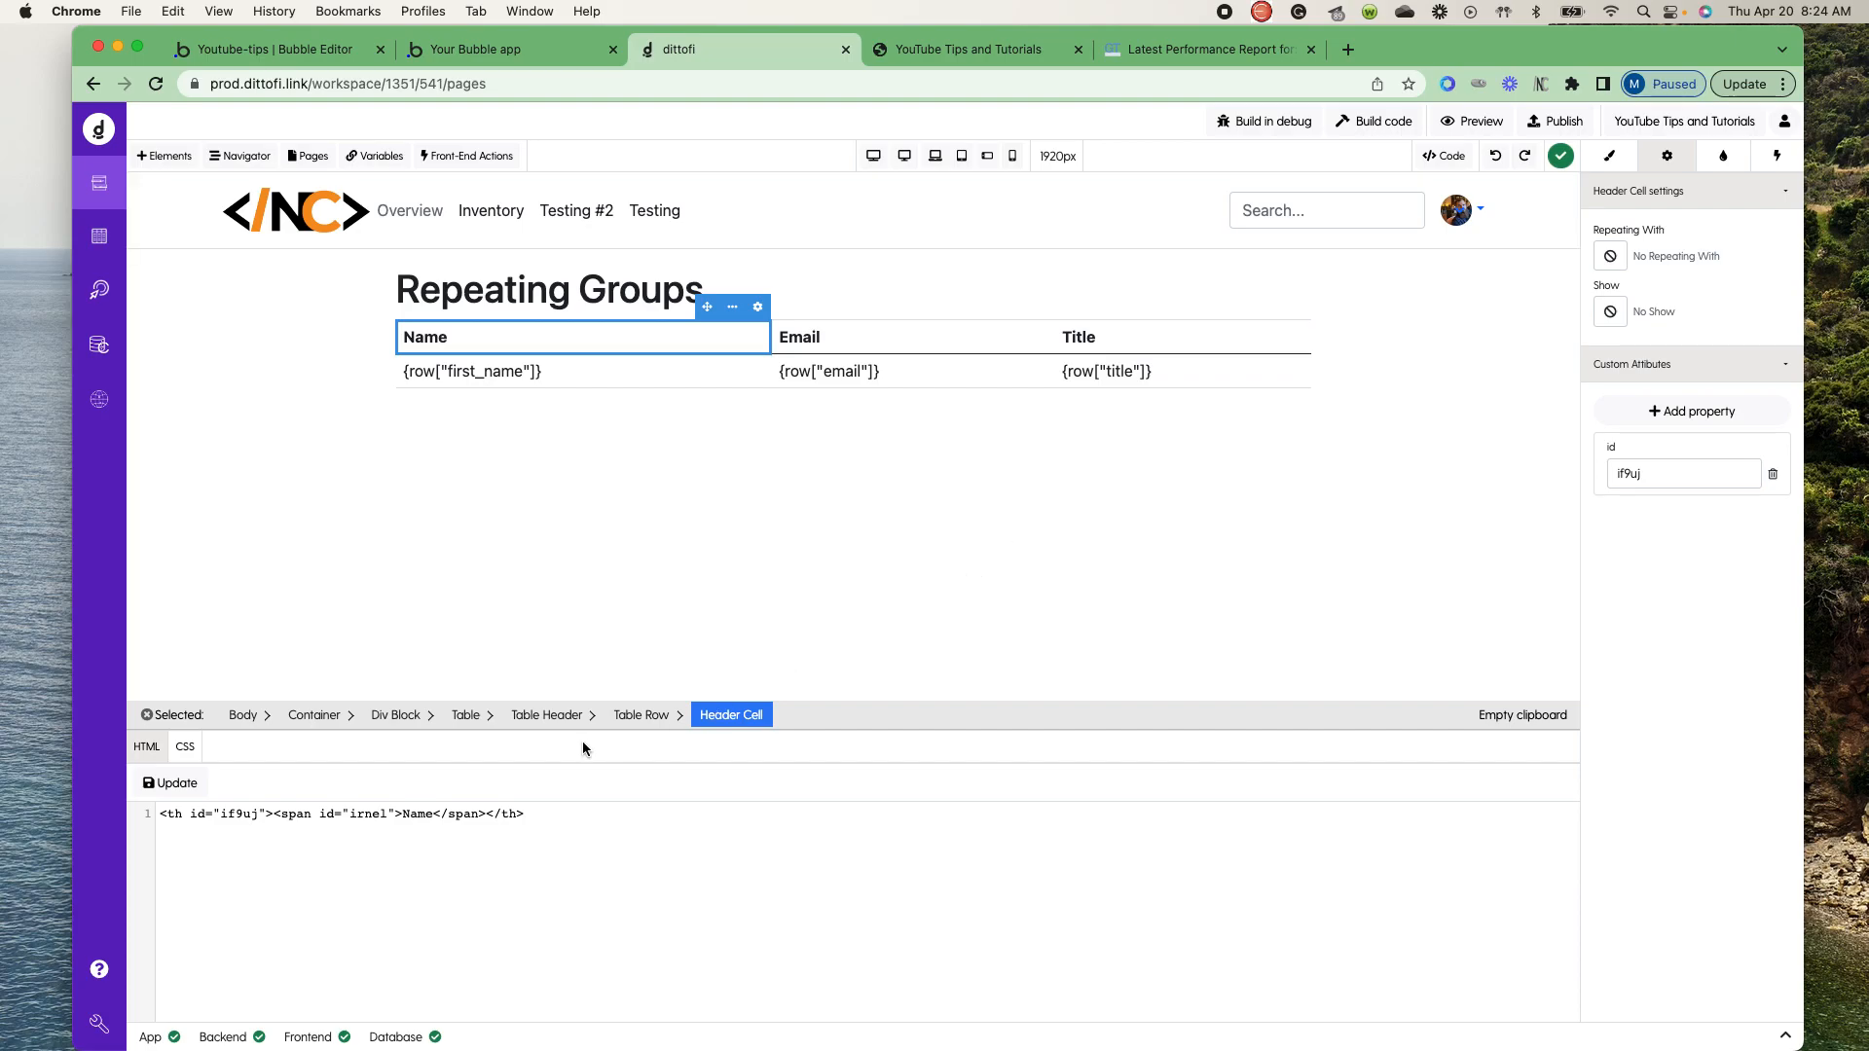
click(465, 718)
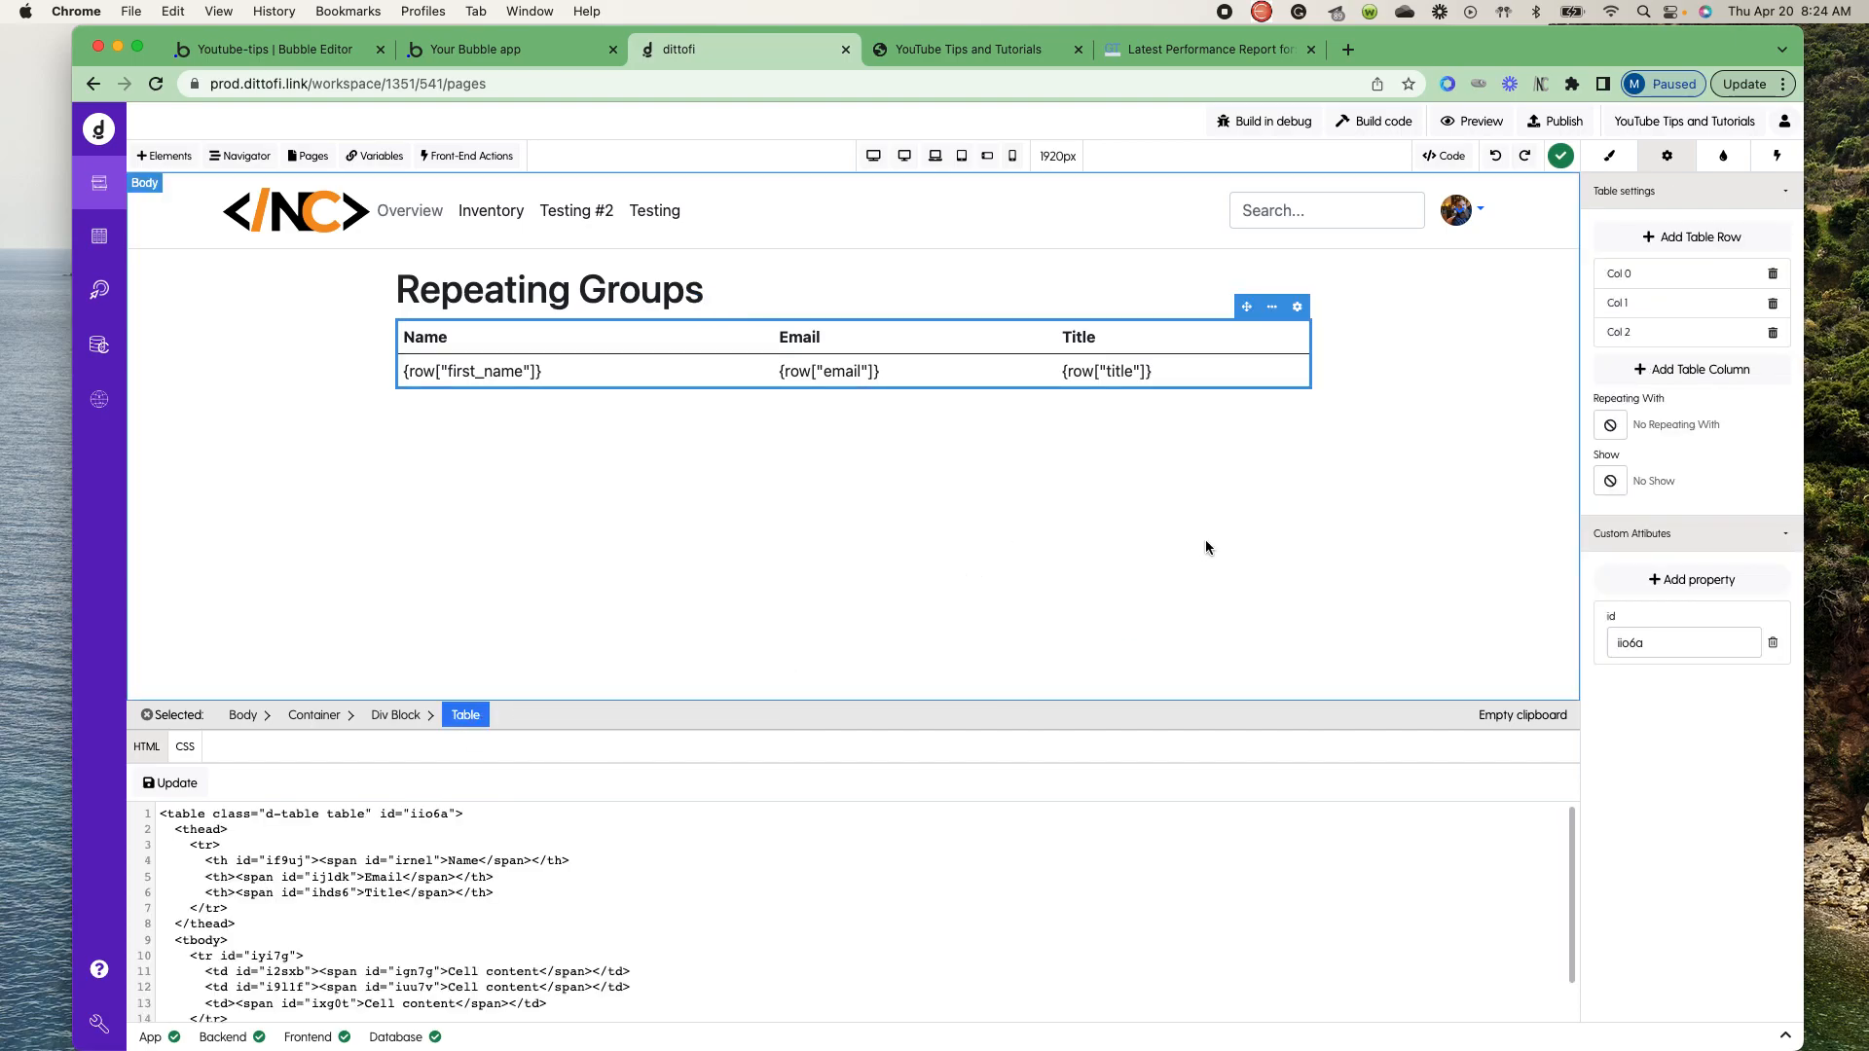
click(1776, 158)
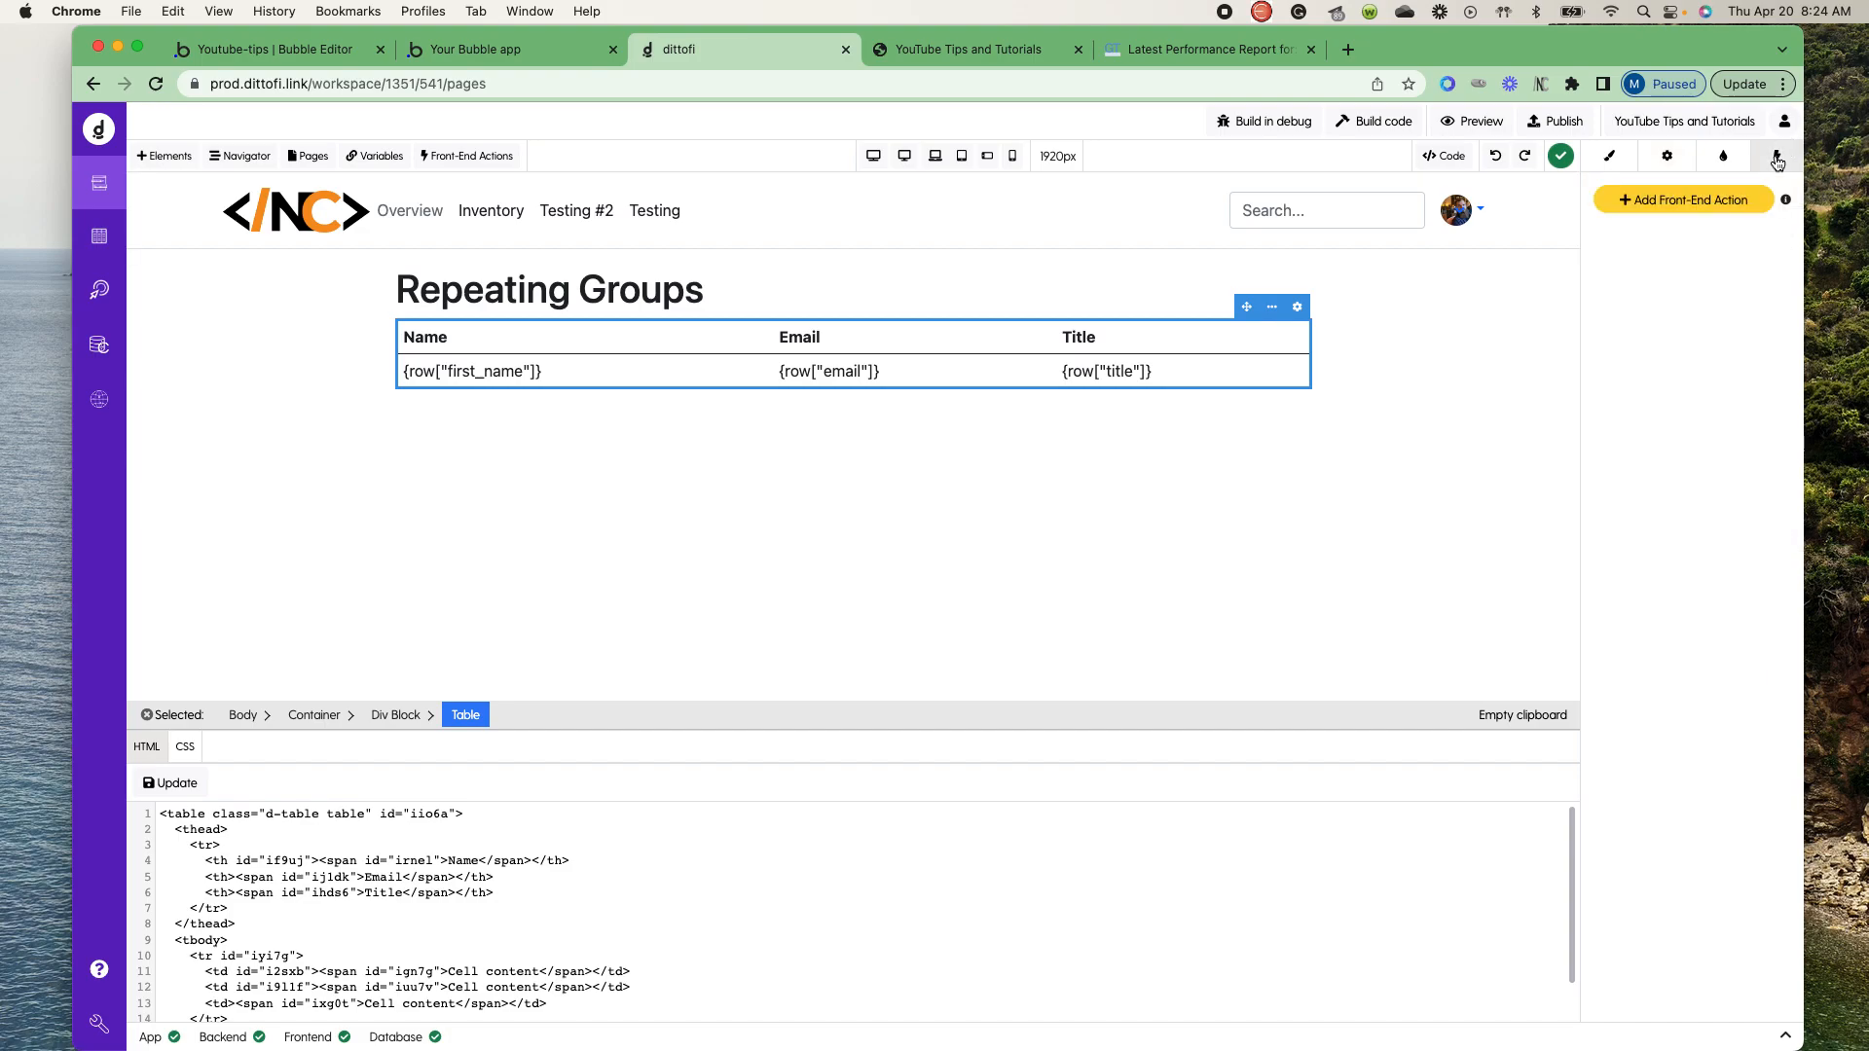
click(1620, 202)
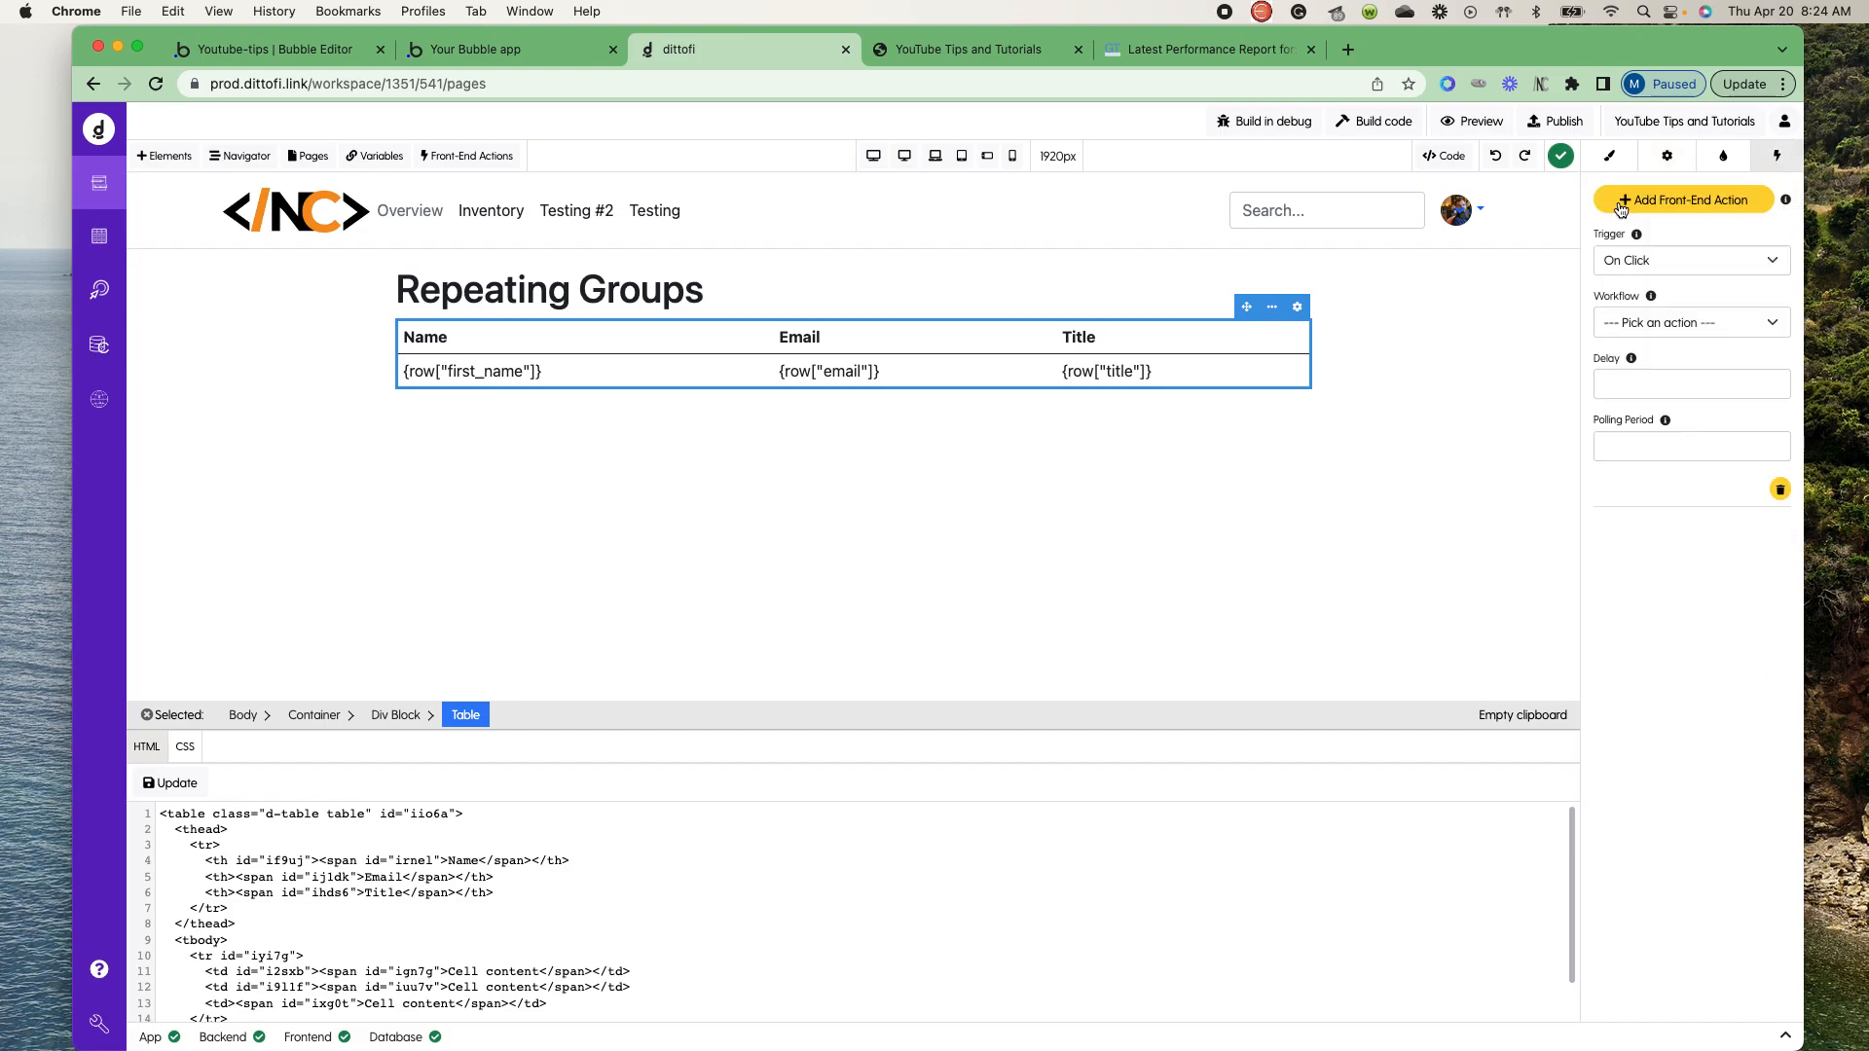
click(1623, 260)
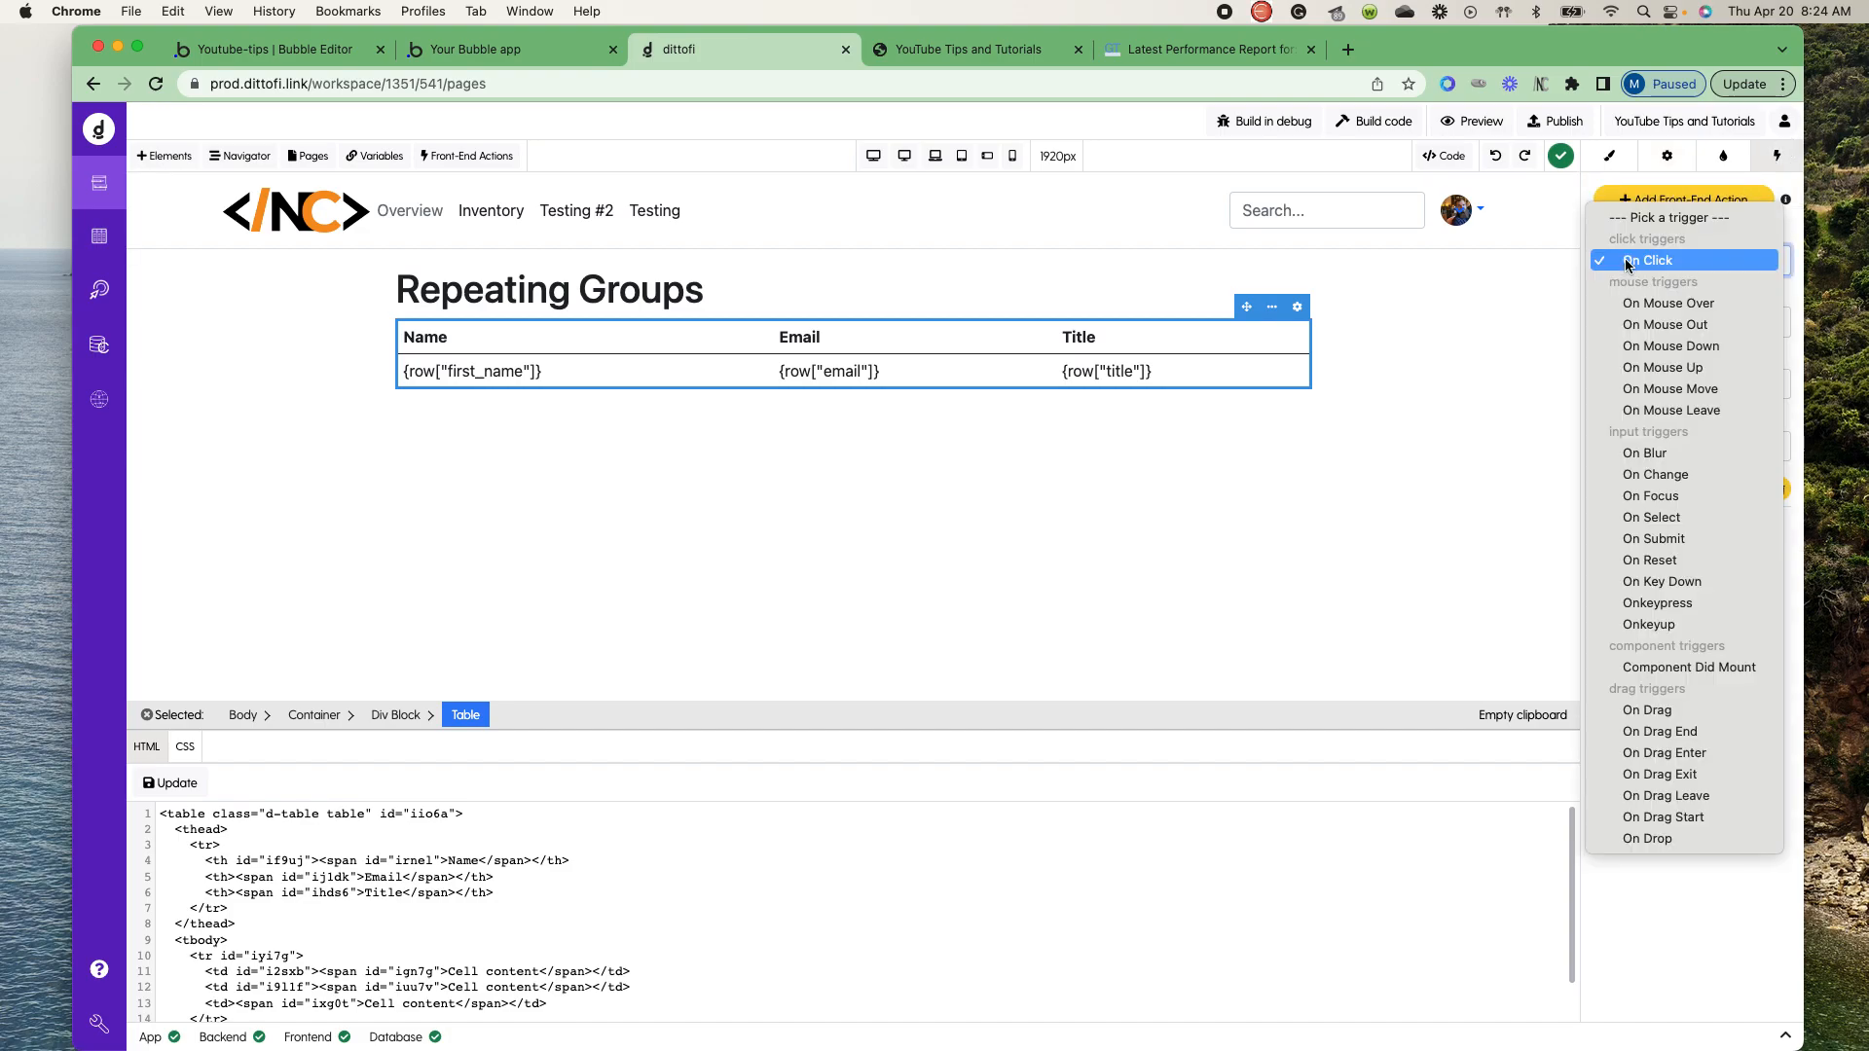
click(1659, 675)
click(1670, 324)
click(1658, 335)
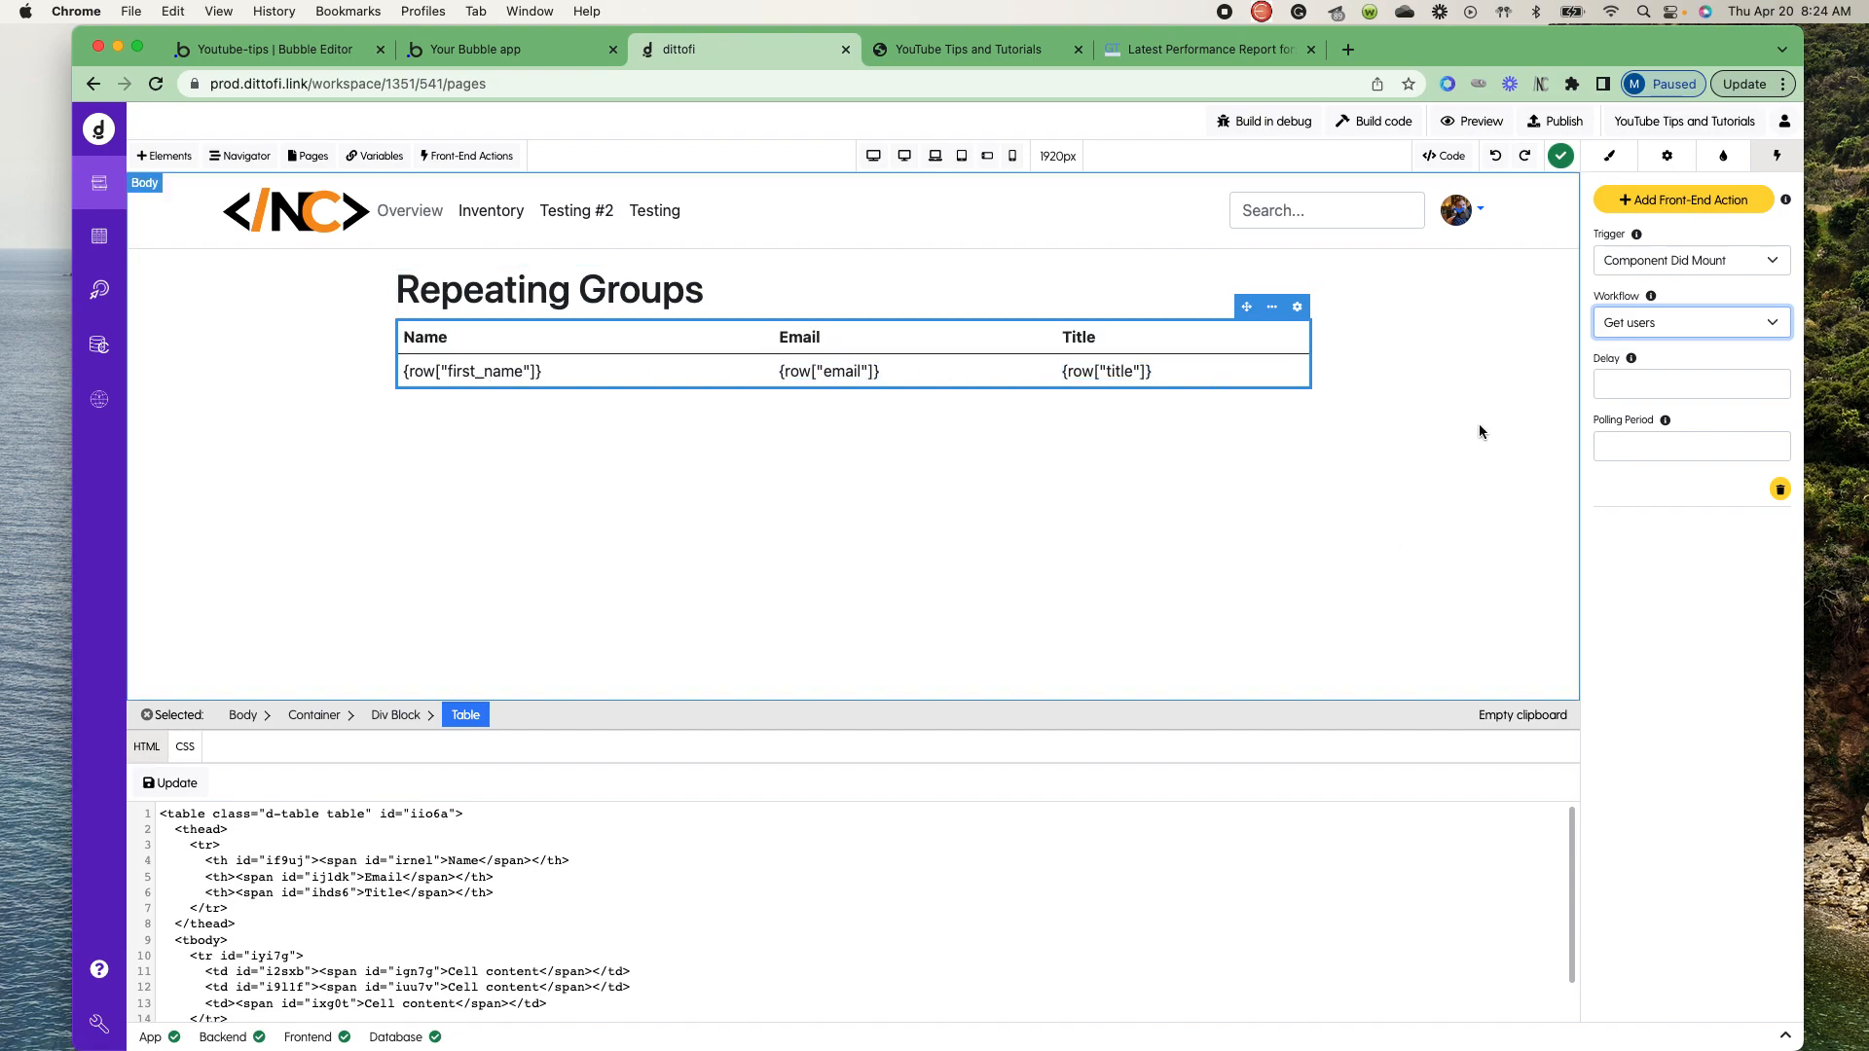
- Build the app's code and reload the live Repeating Groups page
click(1374, 121)
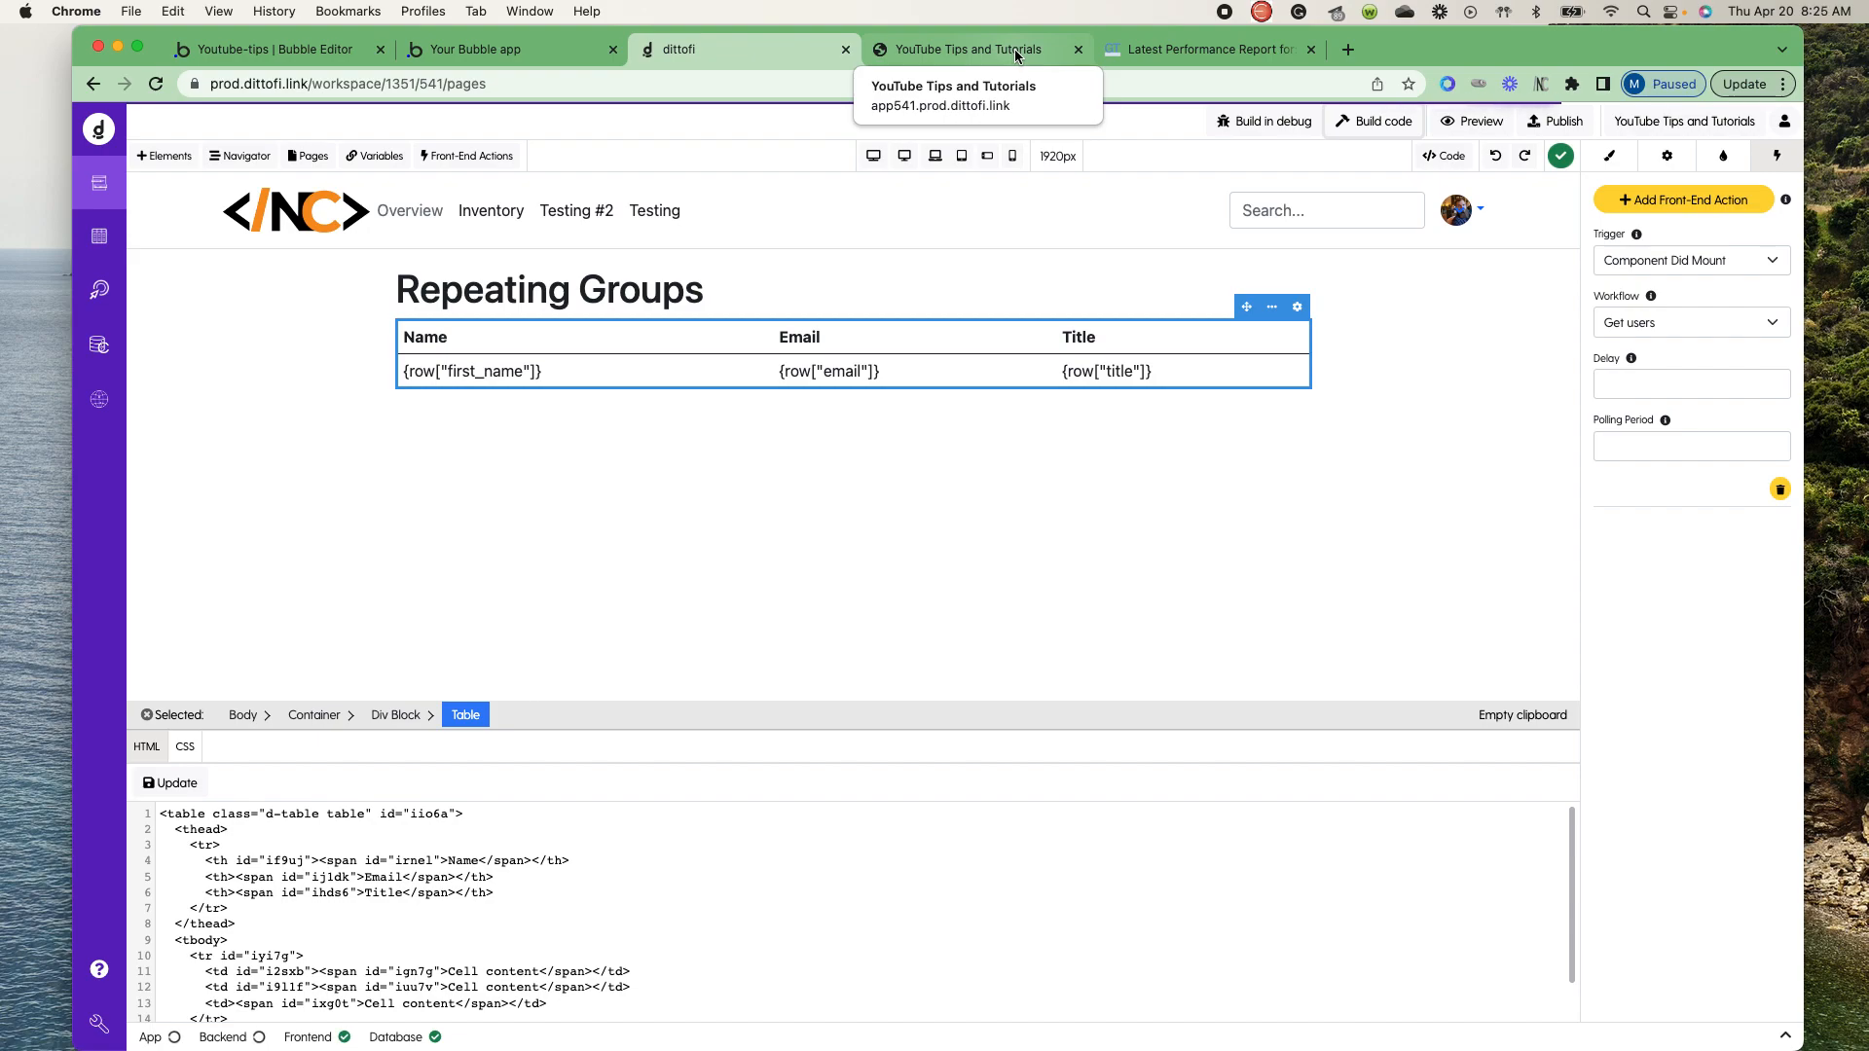
click(1015, 51)
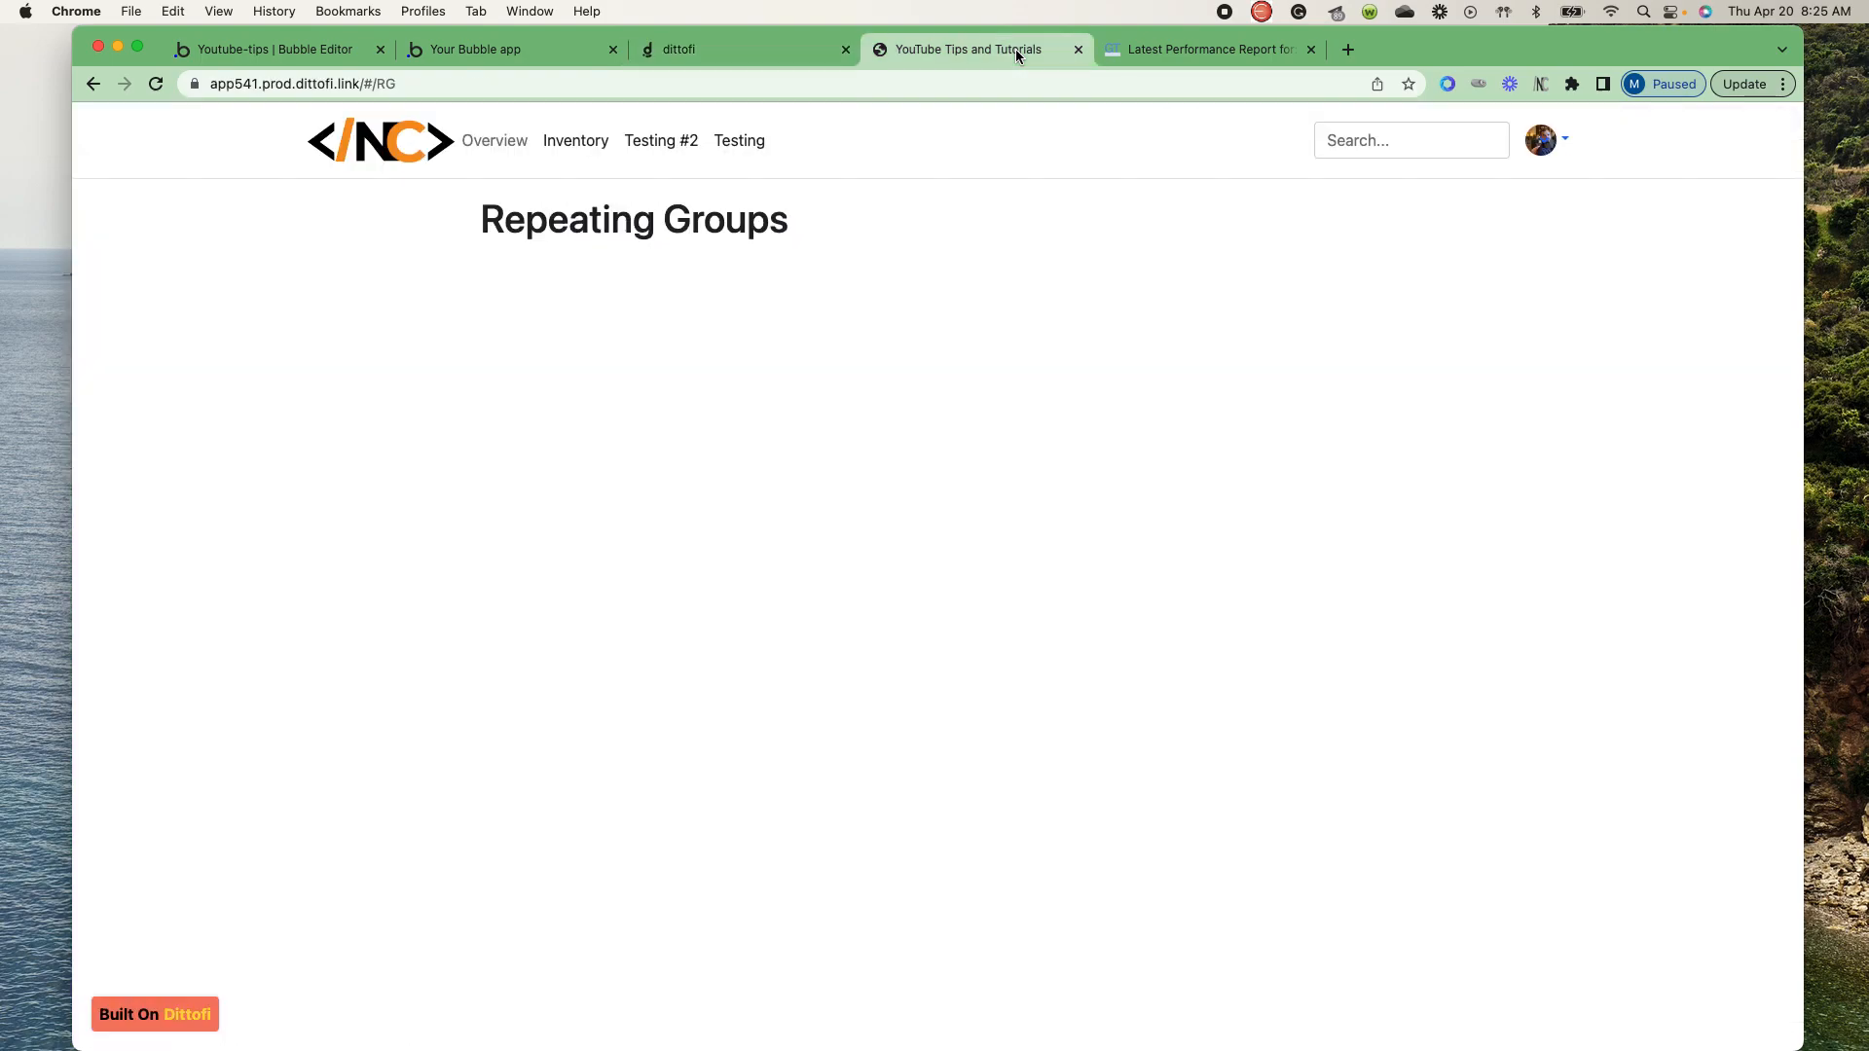
click(746, 53)
click(953, 51)
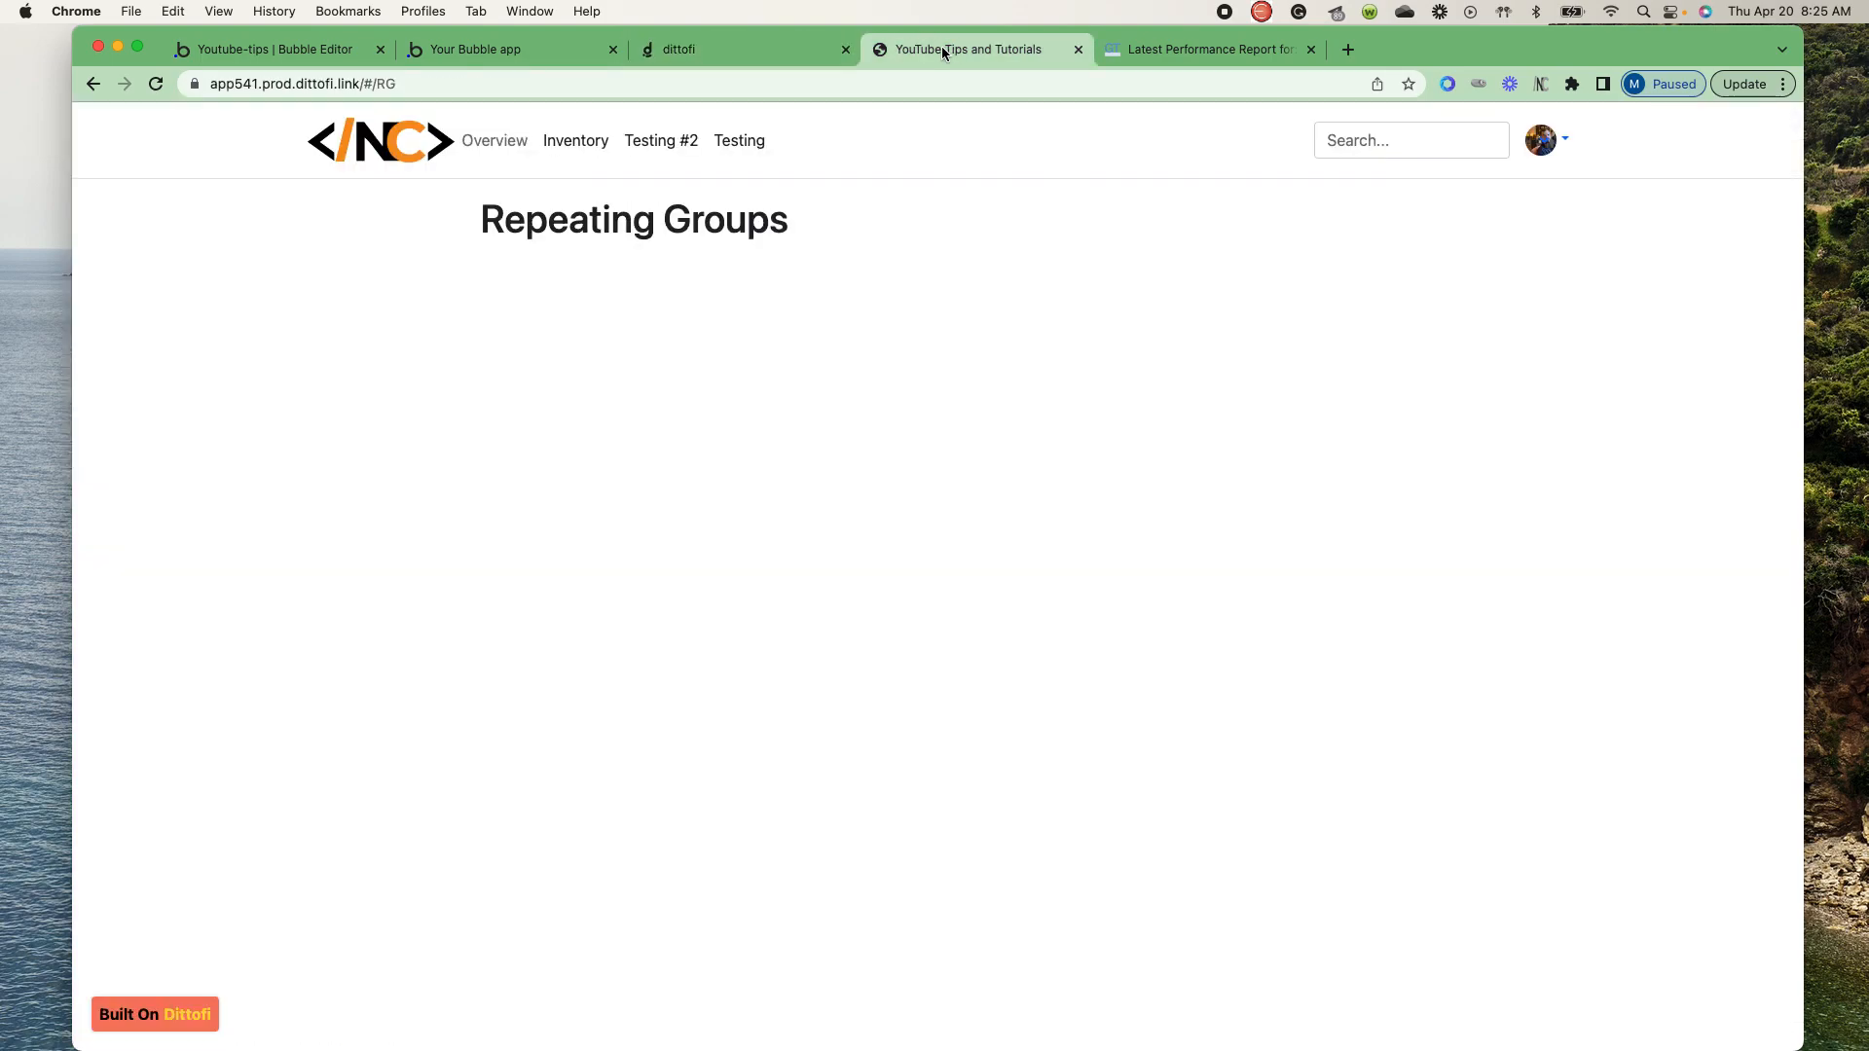
click(156, 84)
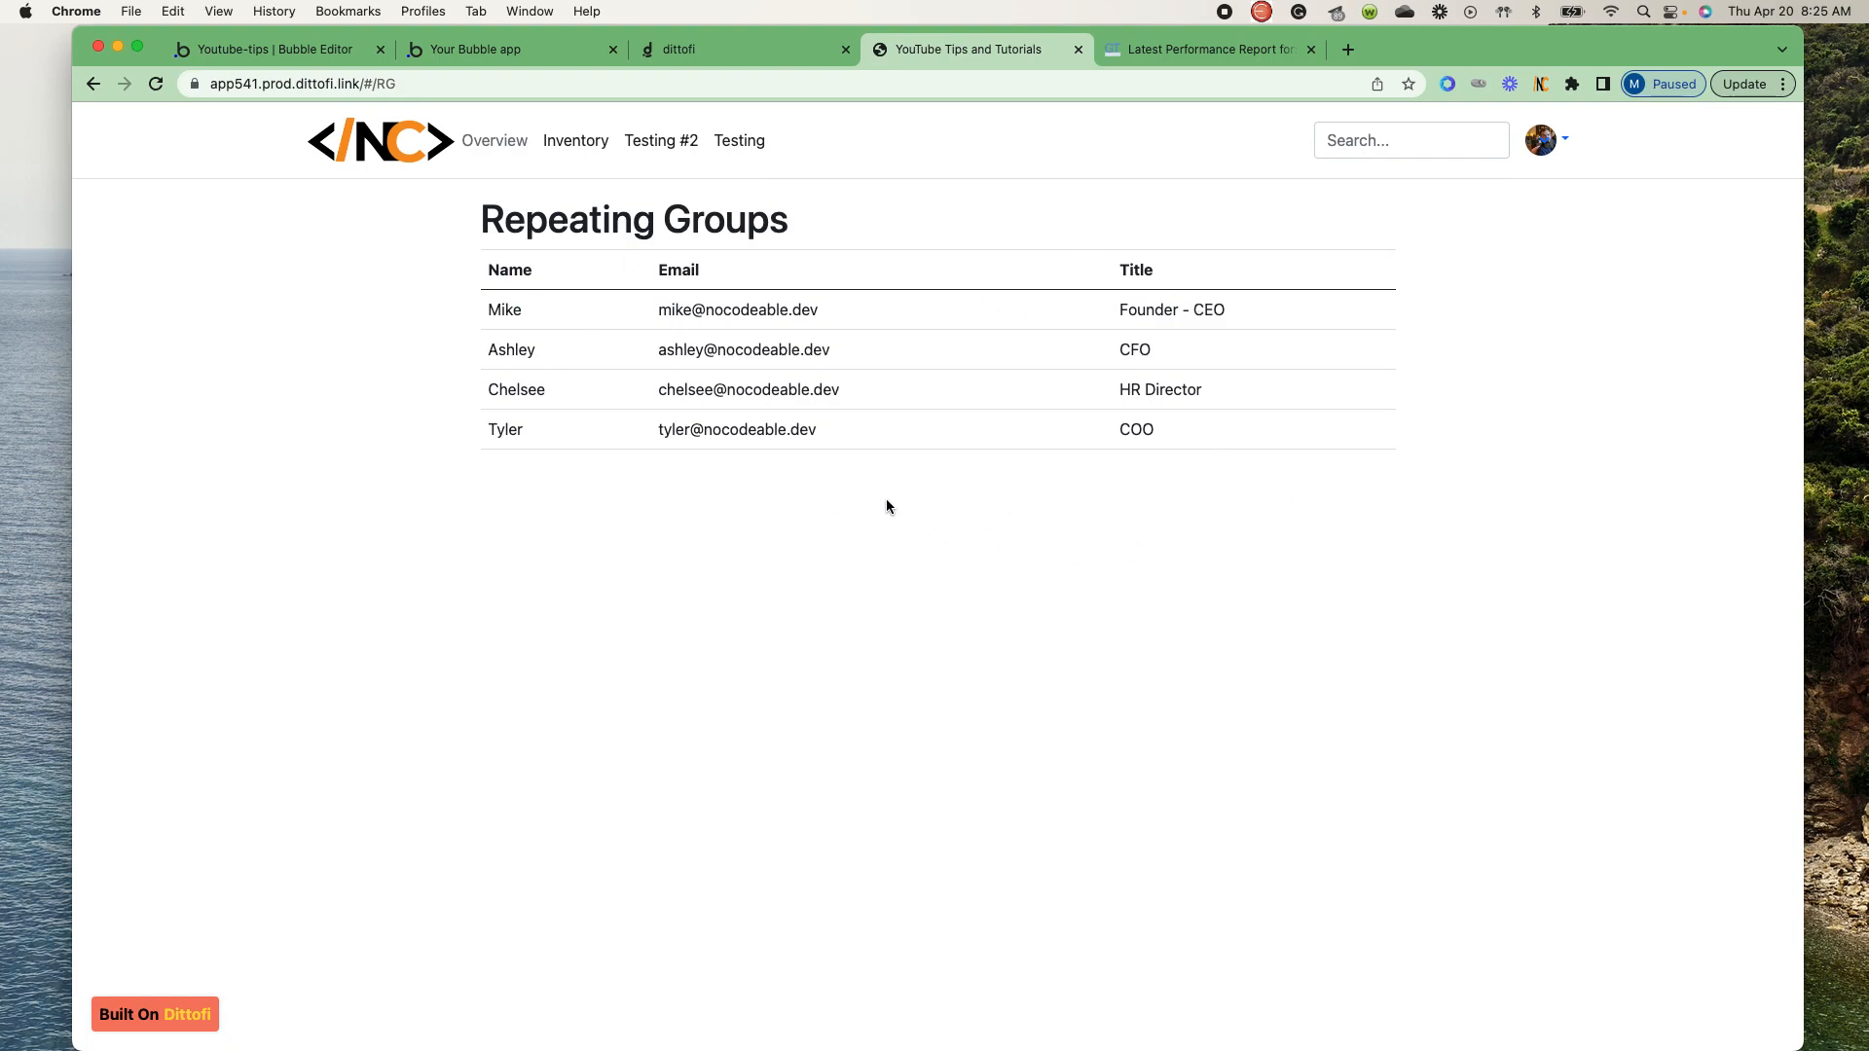
- Compare the user list in the Bubble app preview with the table on the live Dittofi page
click(516, 46)
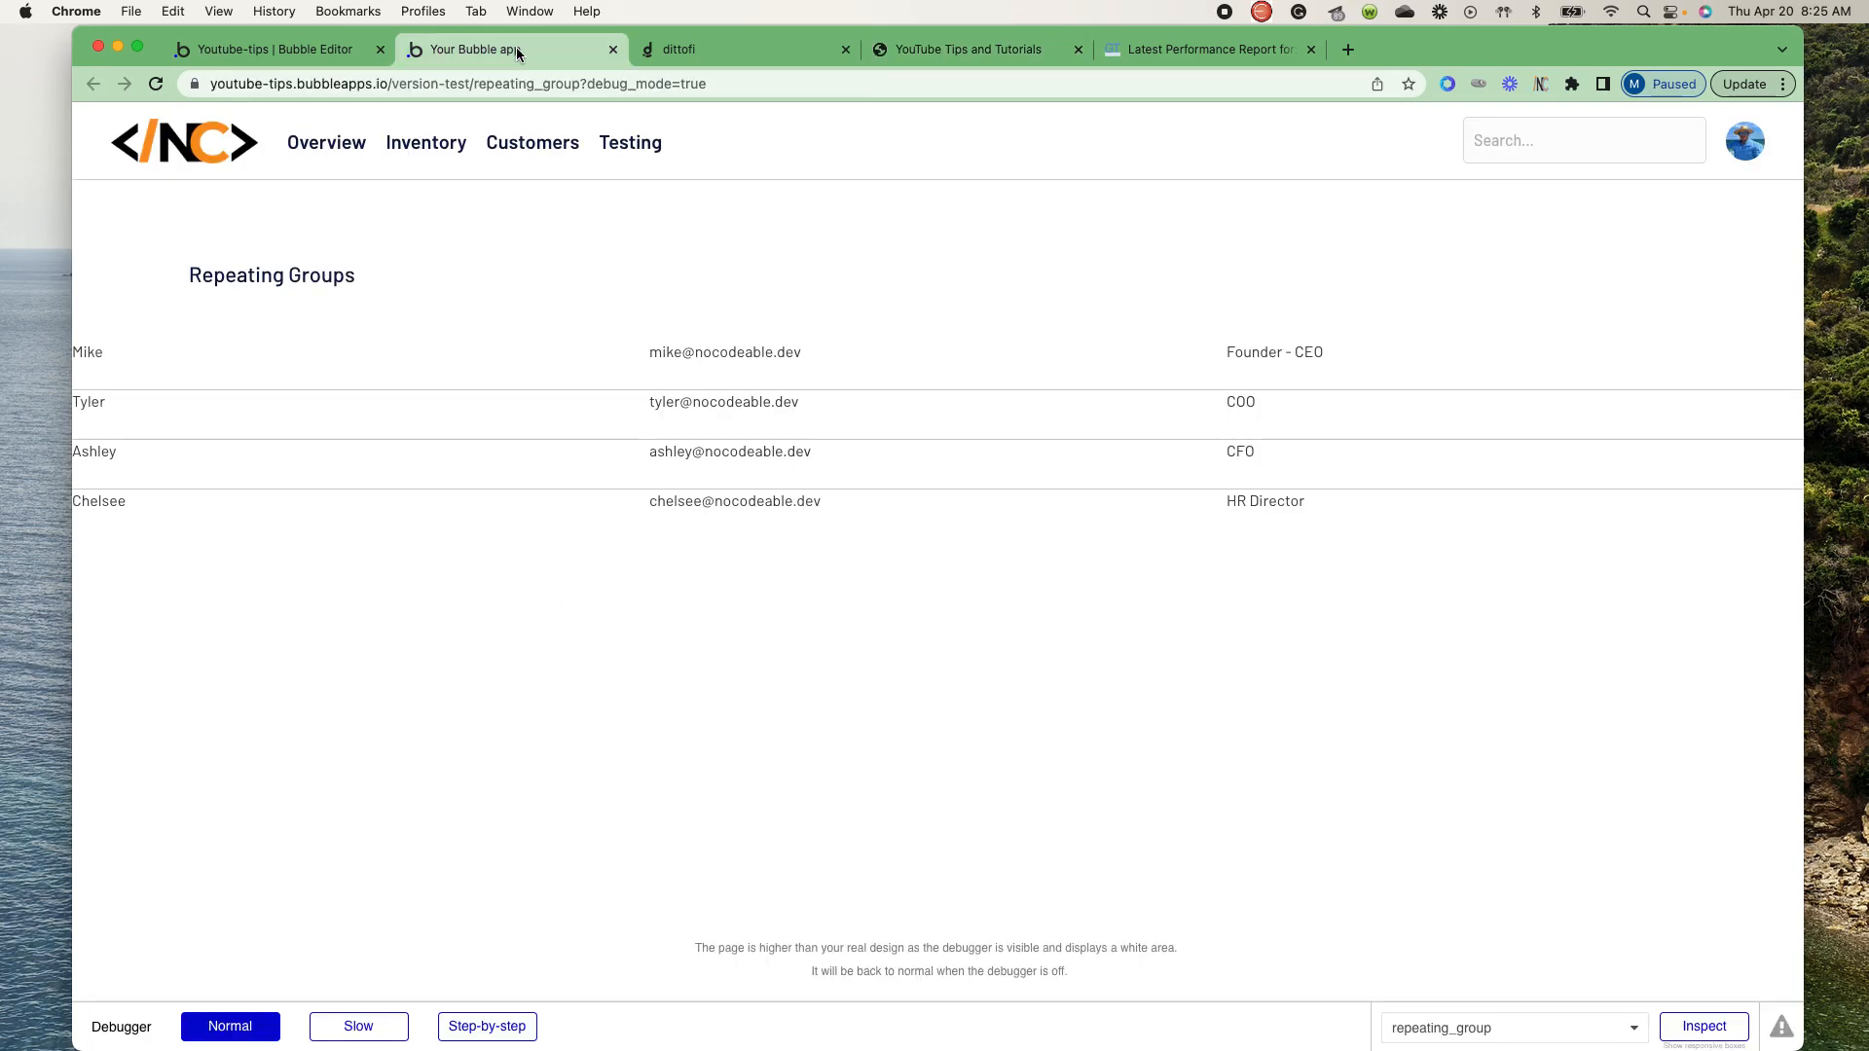
click(947, 42)
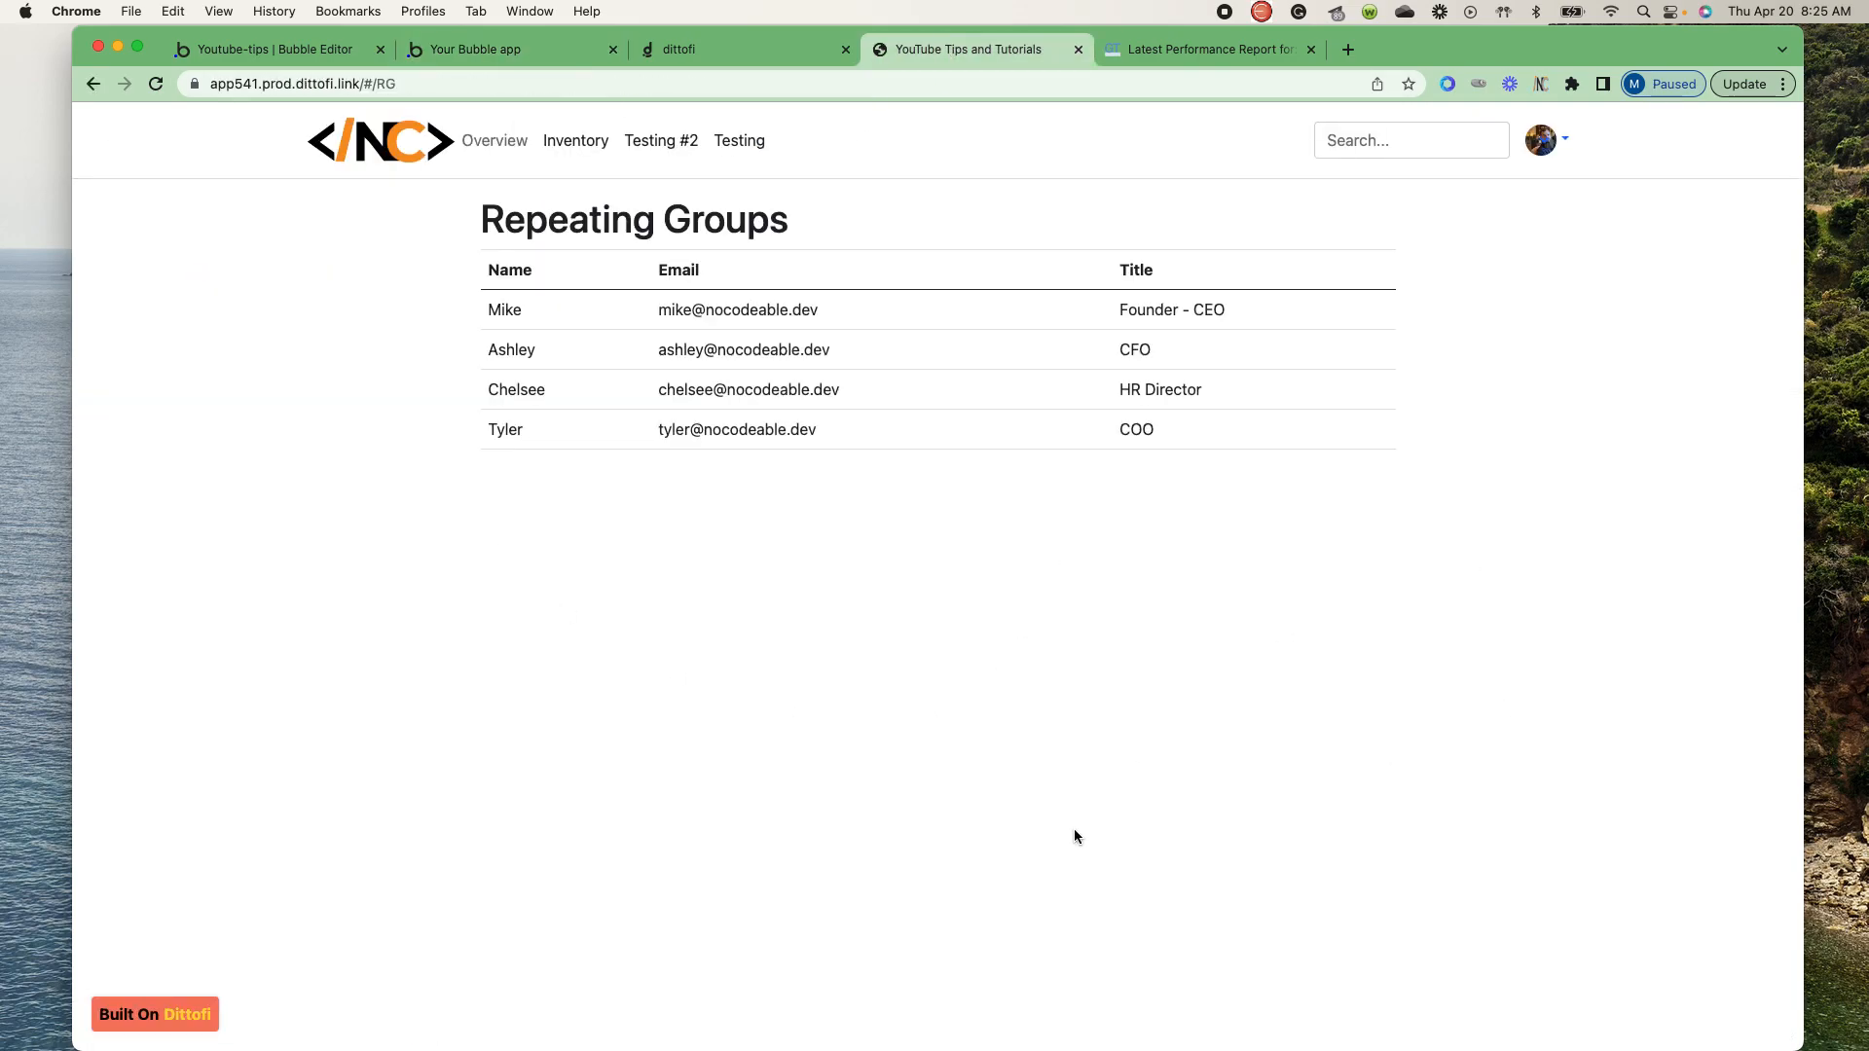